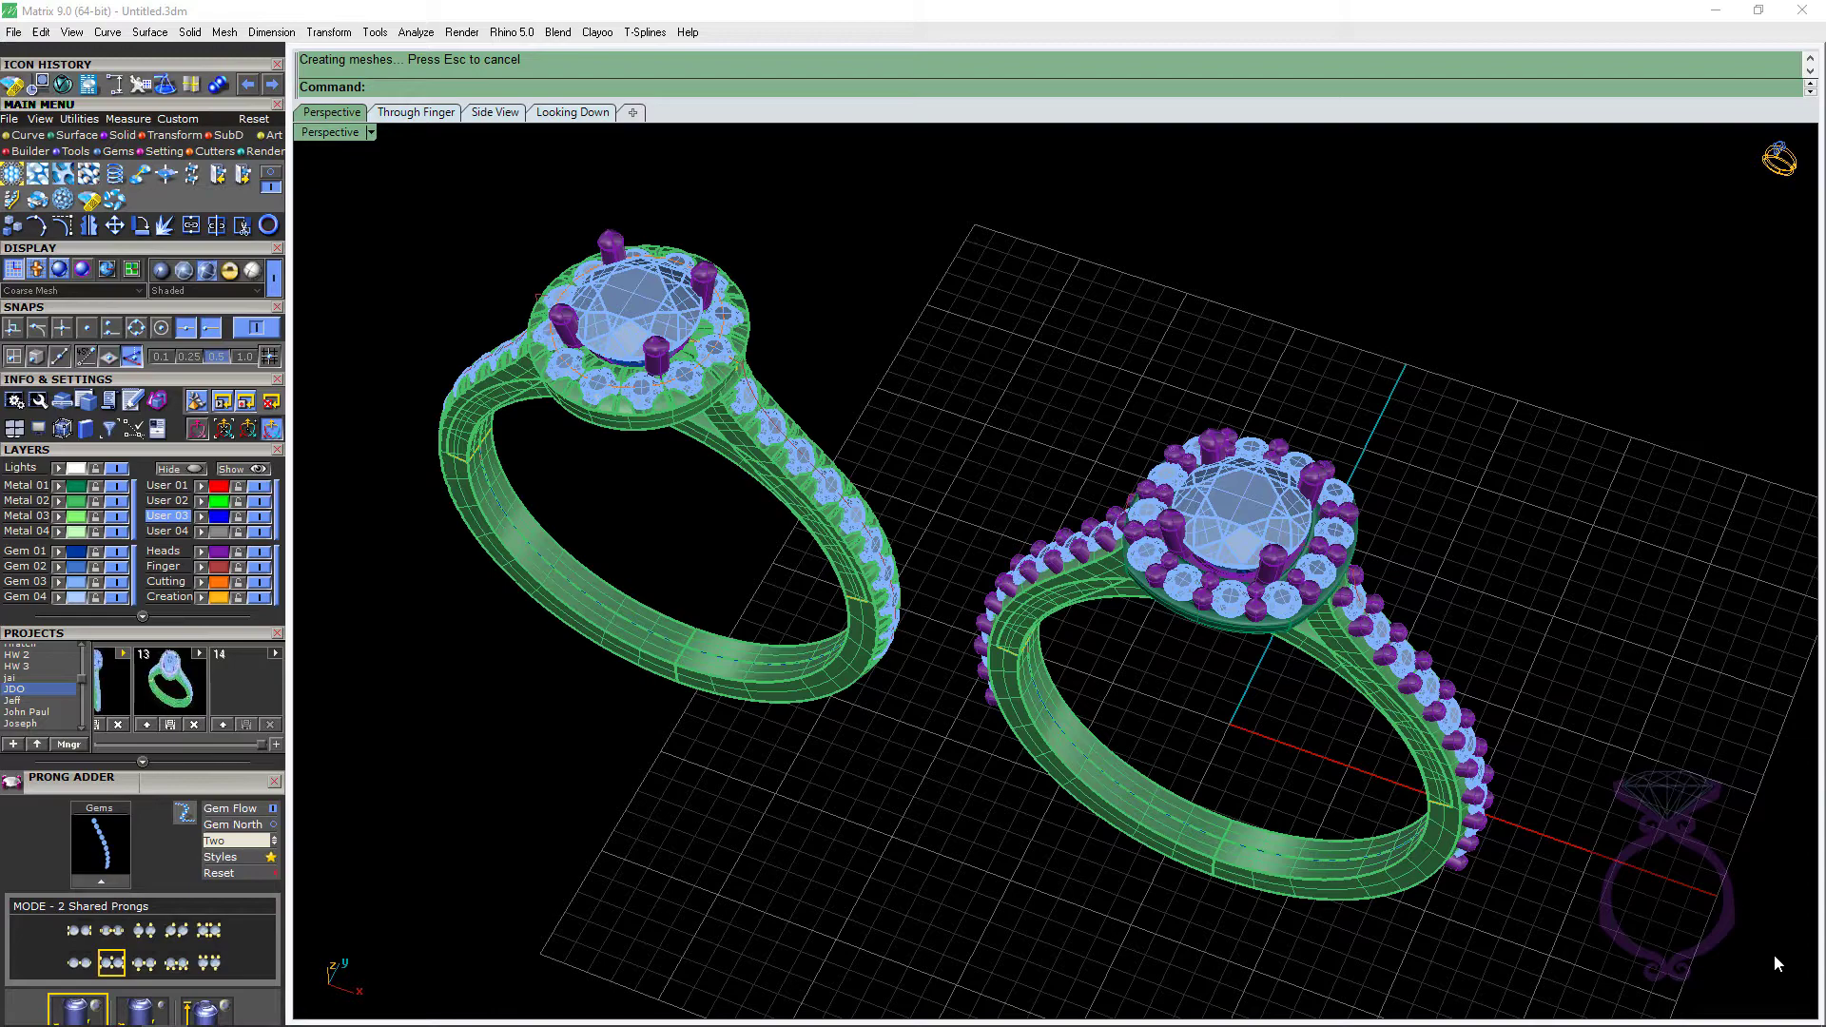
Examine the two halo rings from several angles, comparing how their halo and shank stones are set.
mouse_move(1275, 772)
right_down()
mouse_move(1280, 733)
mouse_move(1283, 791)
right_up()
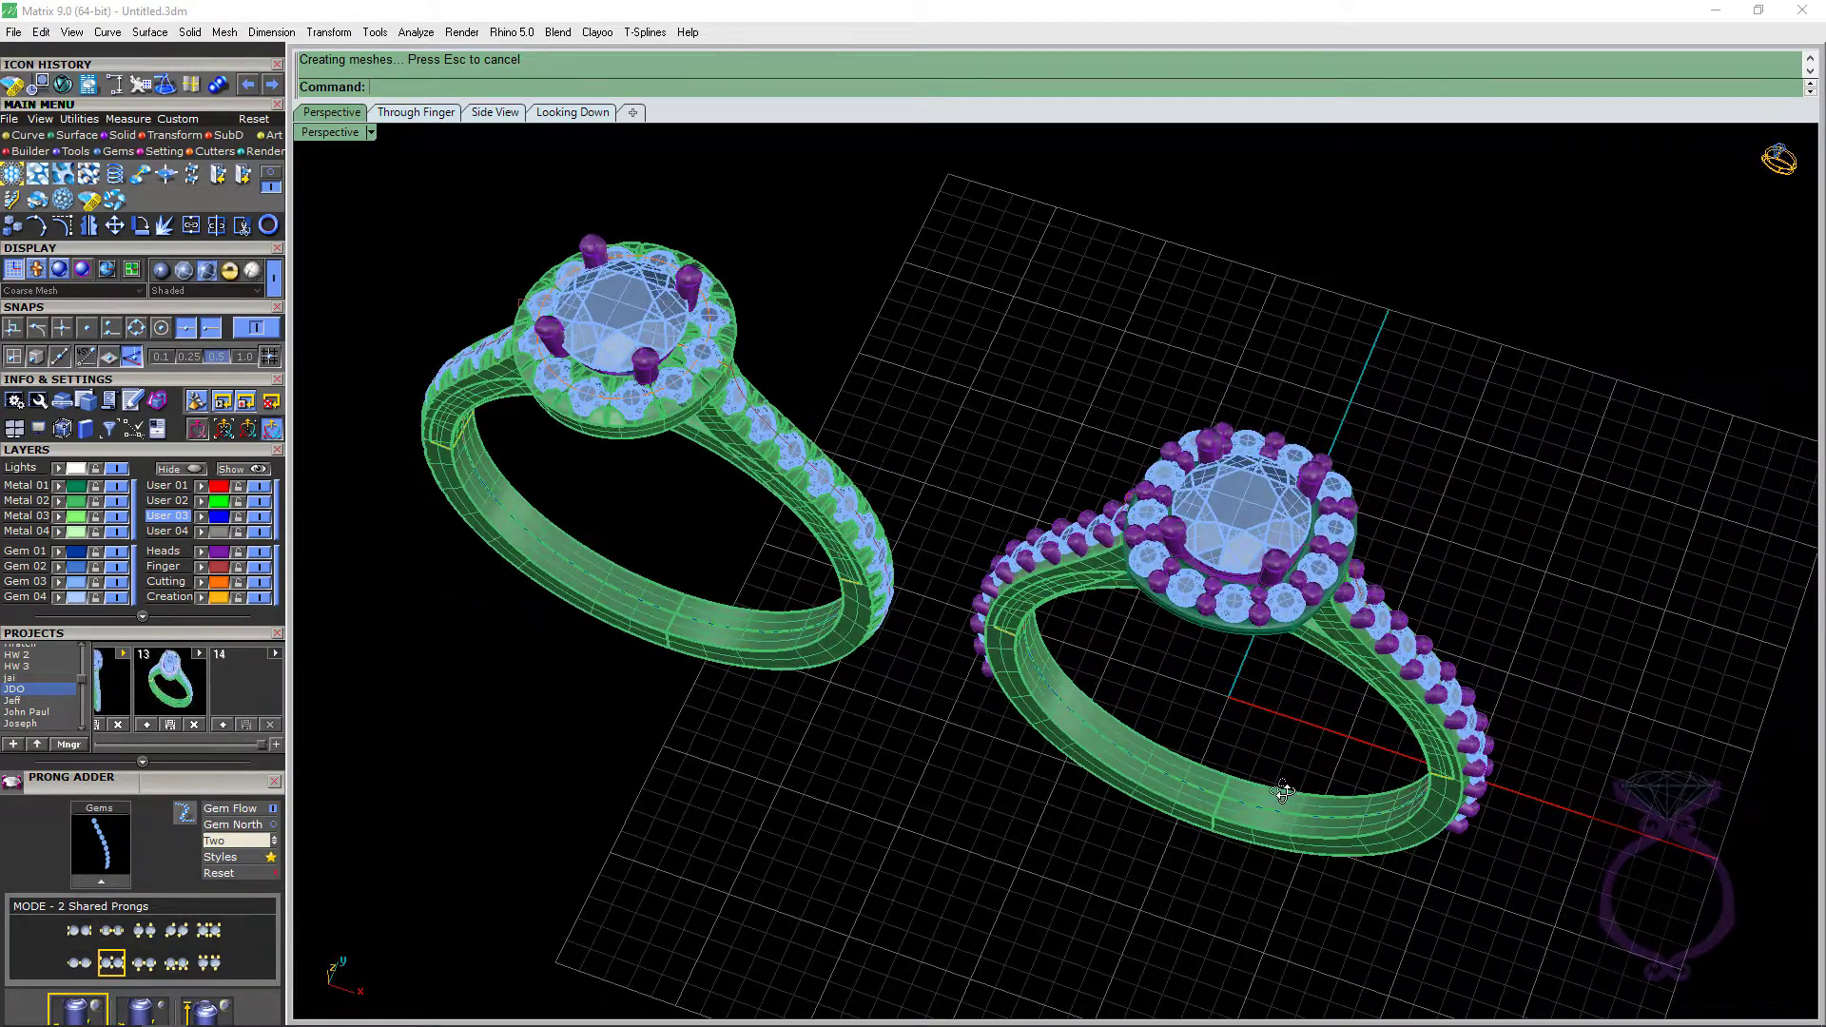
scroll(1242, 622, up, 8)
scroll(1248, 625, down, 8)
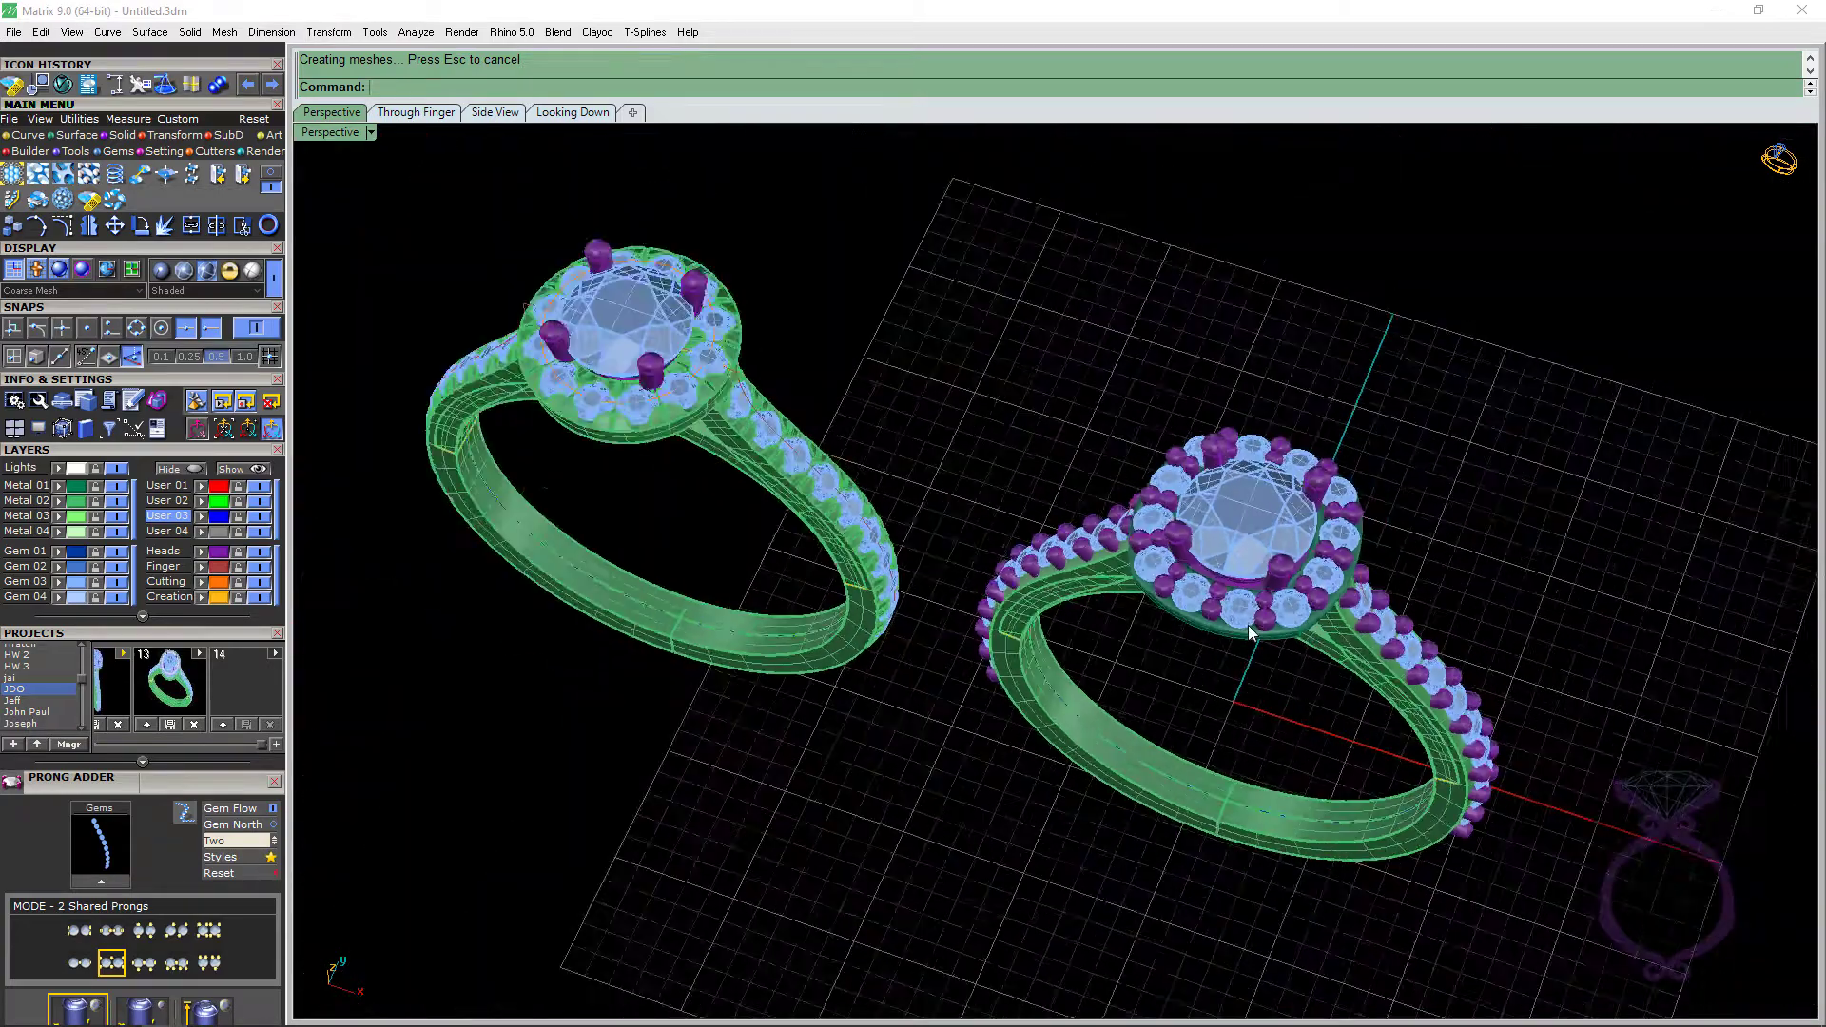
scroll(675, 443, up, 3)
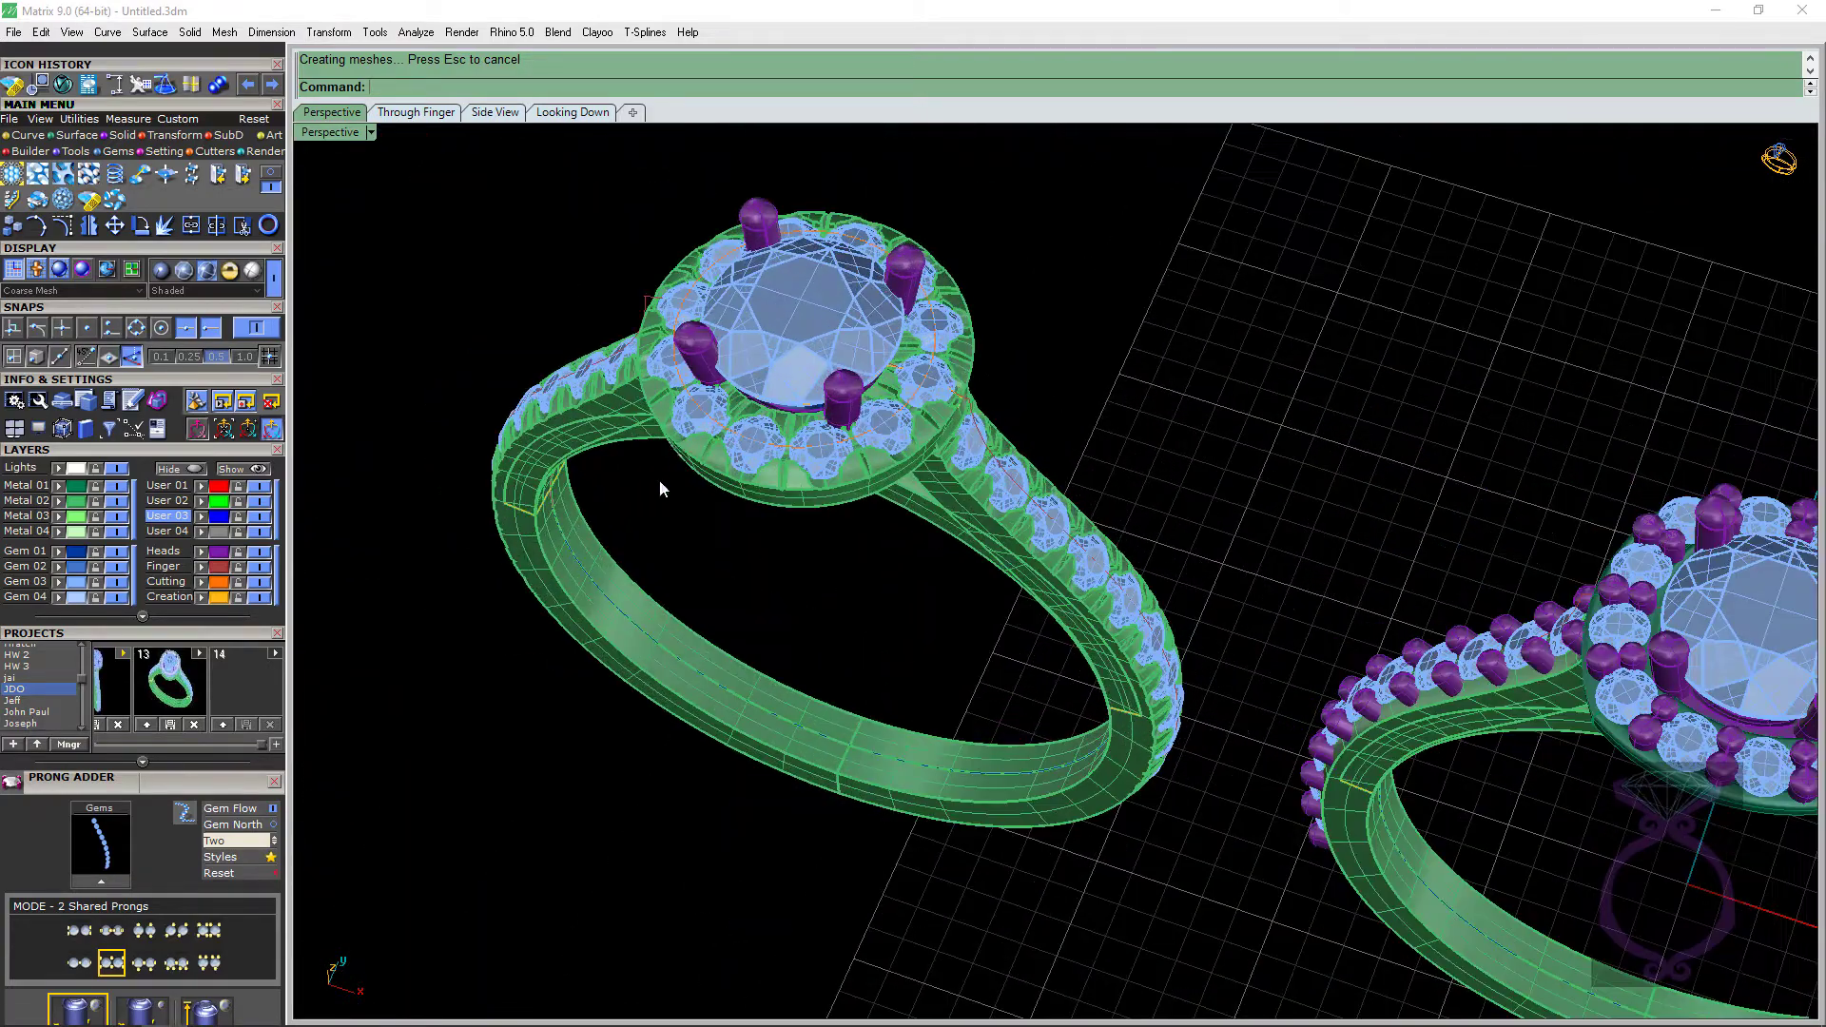
mouse_move(661, 482)
right_down()
mouse_move(716, 440)
mouse_move(723, 461)
mouse_move(690, 481)
right_up()
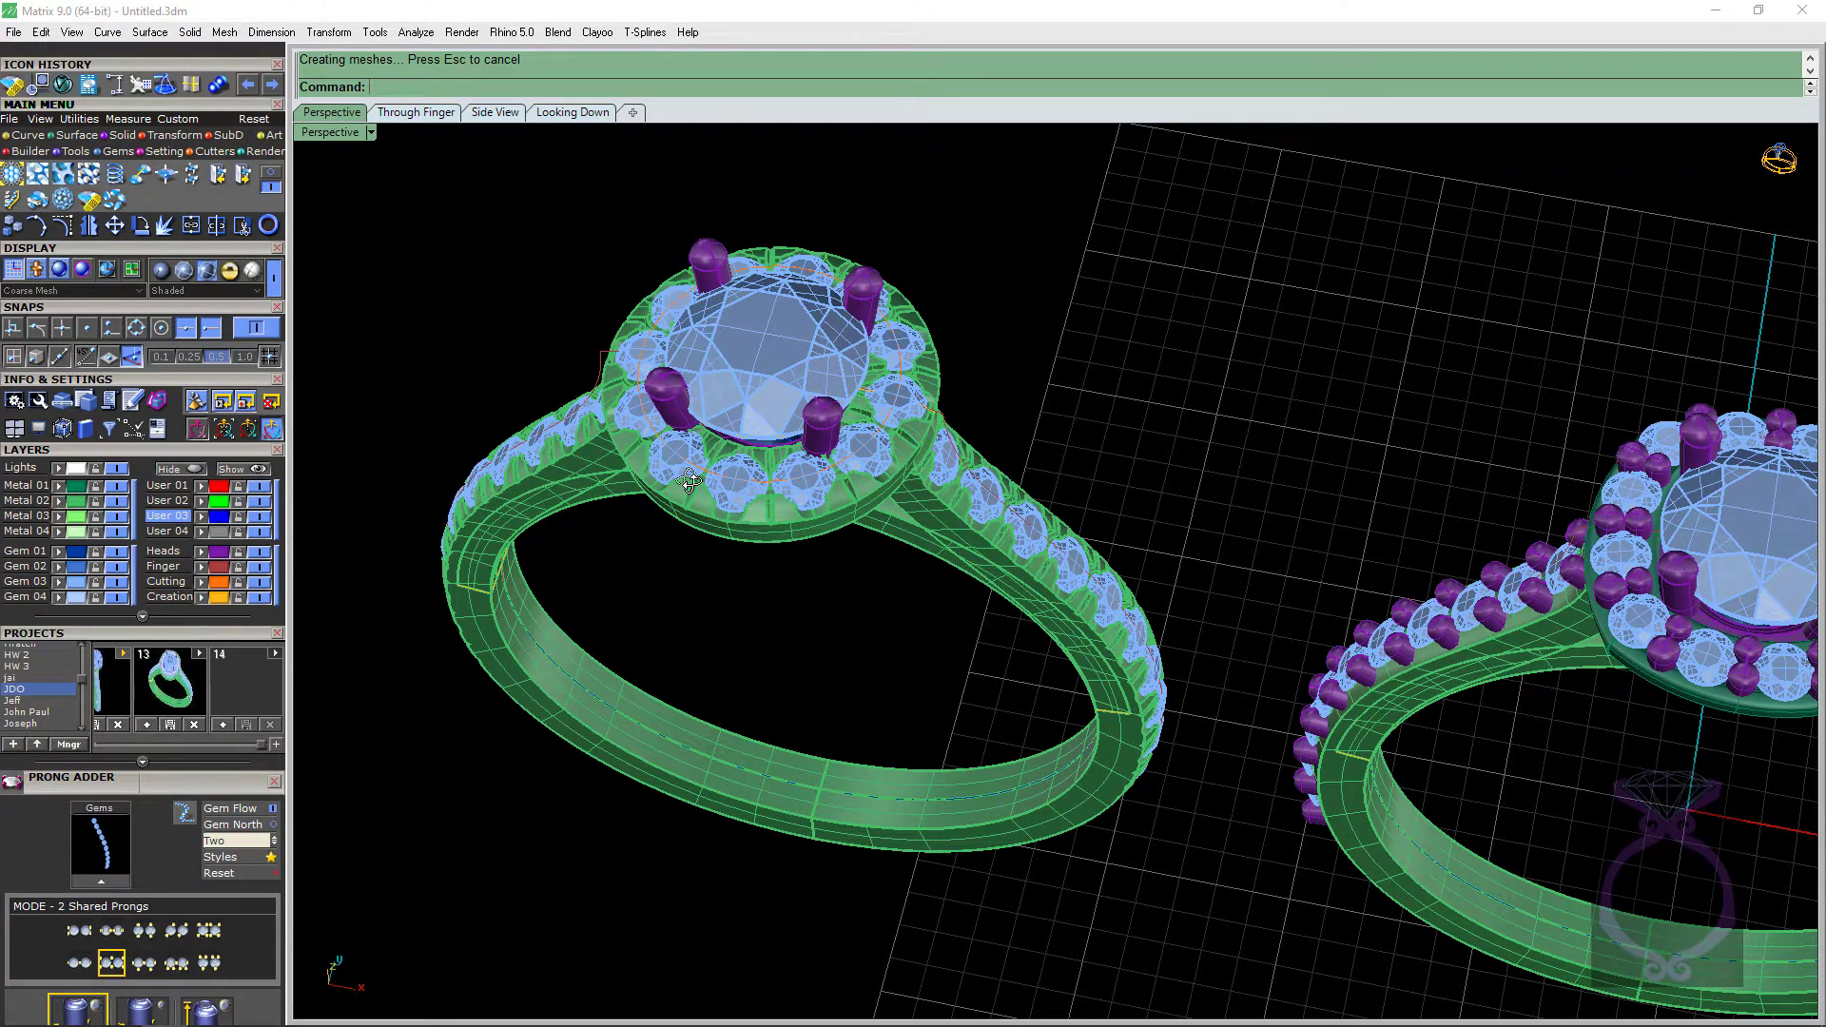
mouse_move(755, 589)
right_down()
mouse_move(726, 530)
mouse_move(736, 562)
right_up()
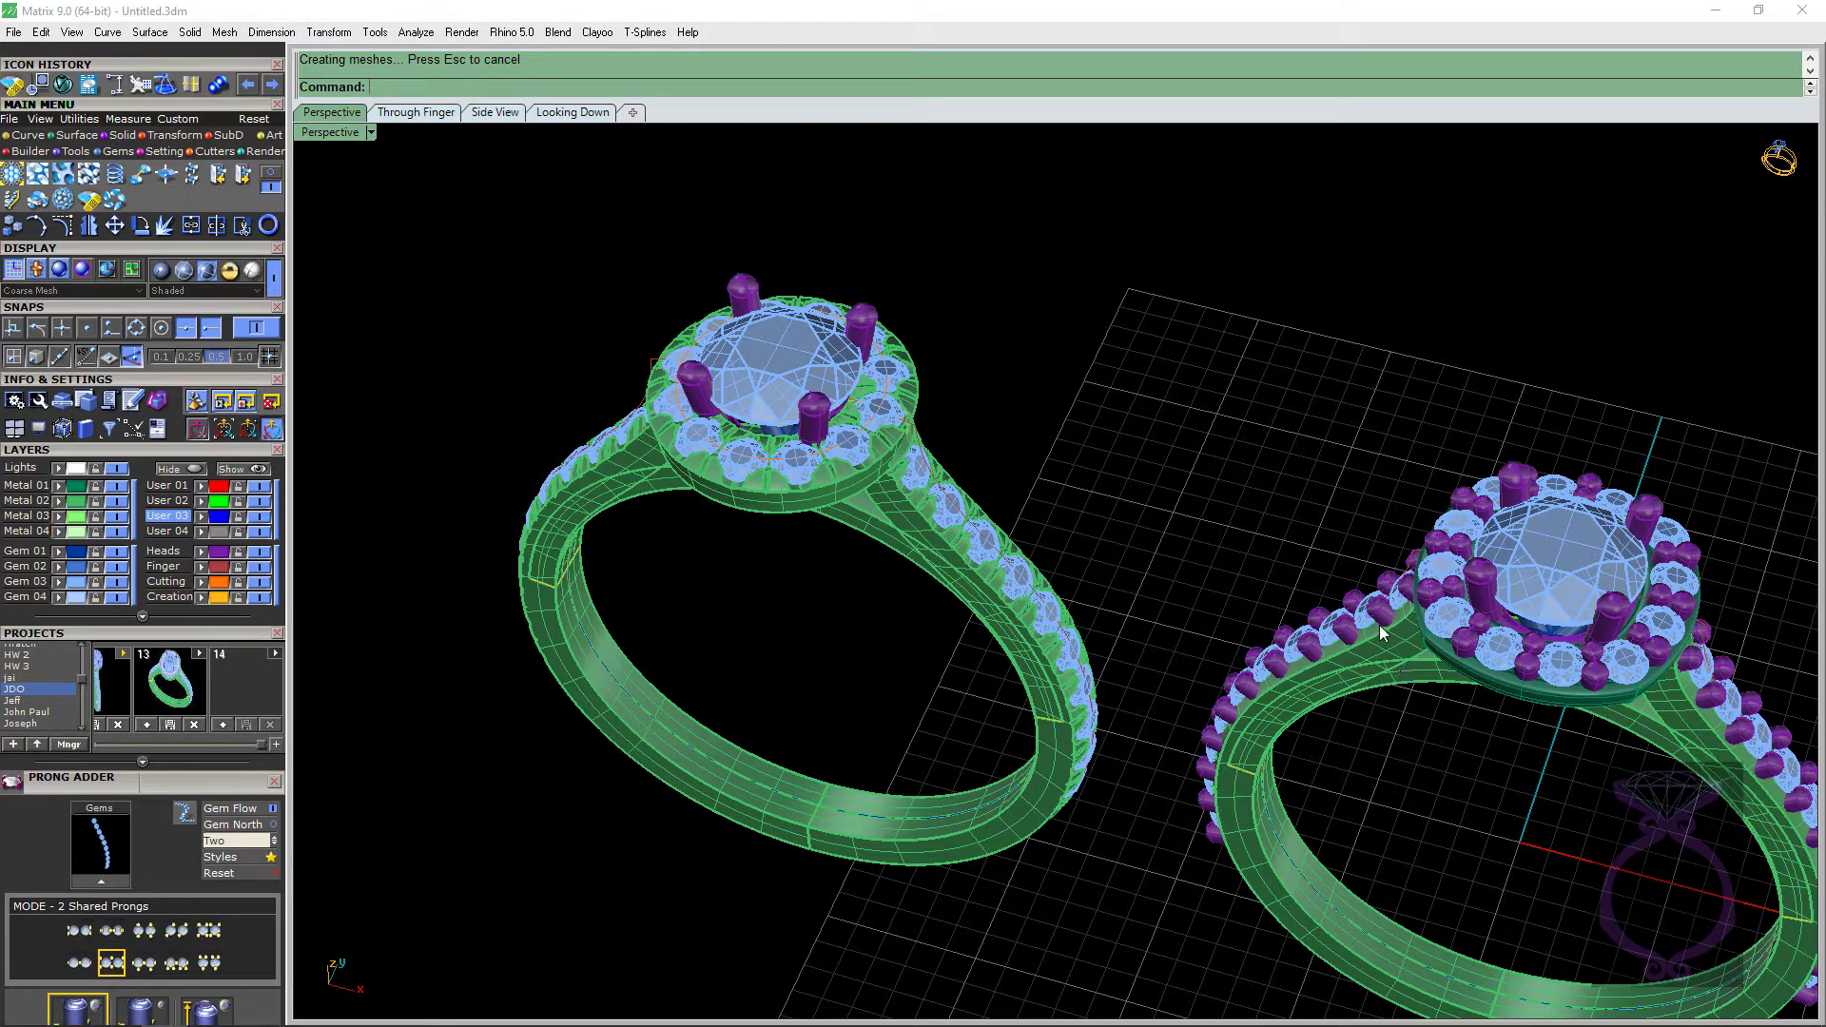
scroll(1378, 626, down, 5)
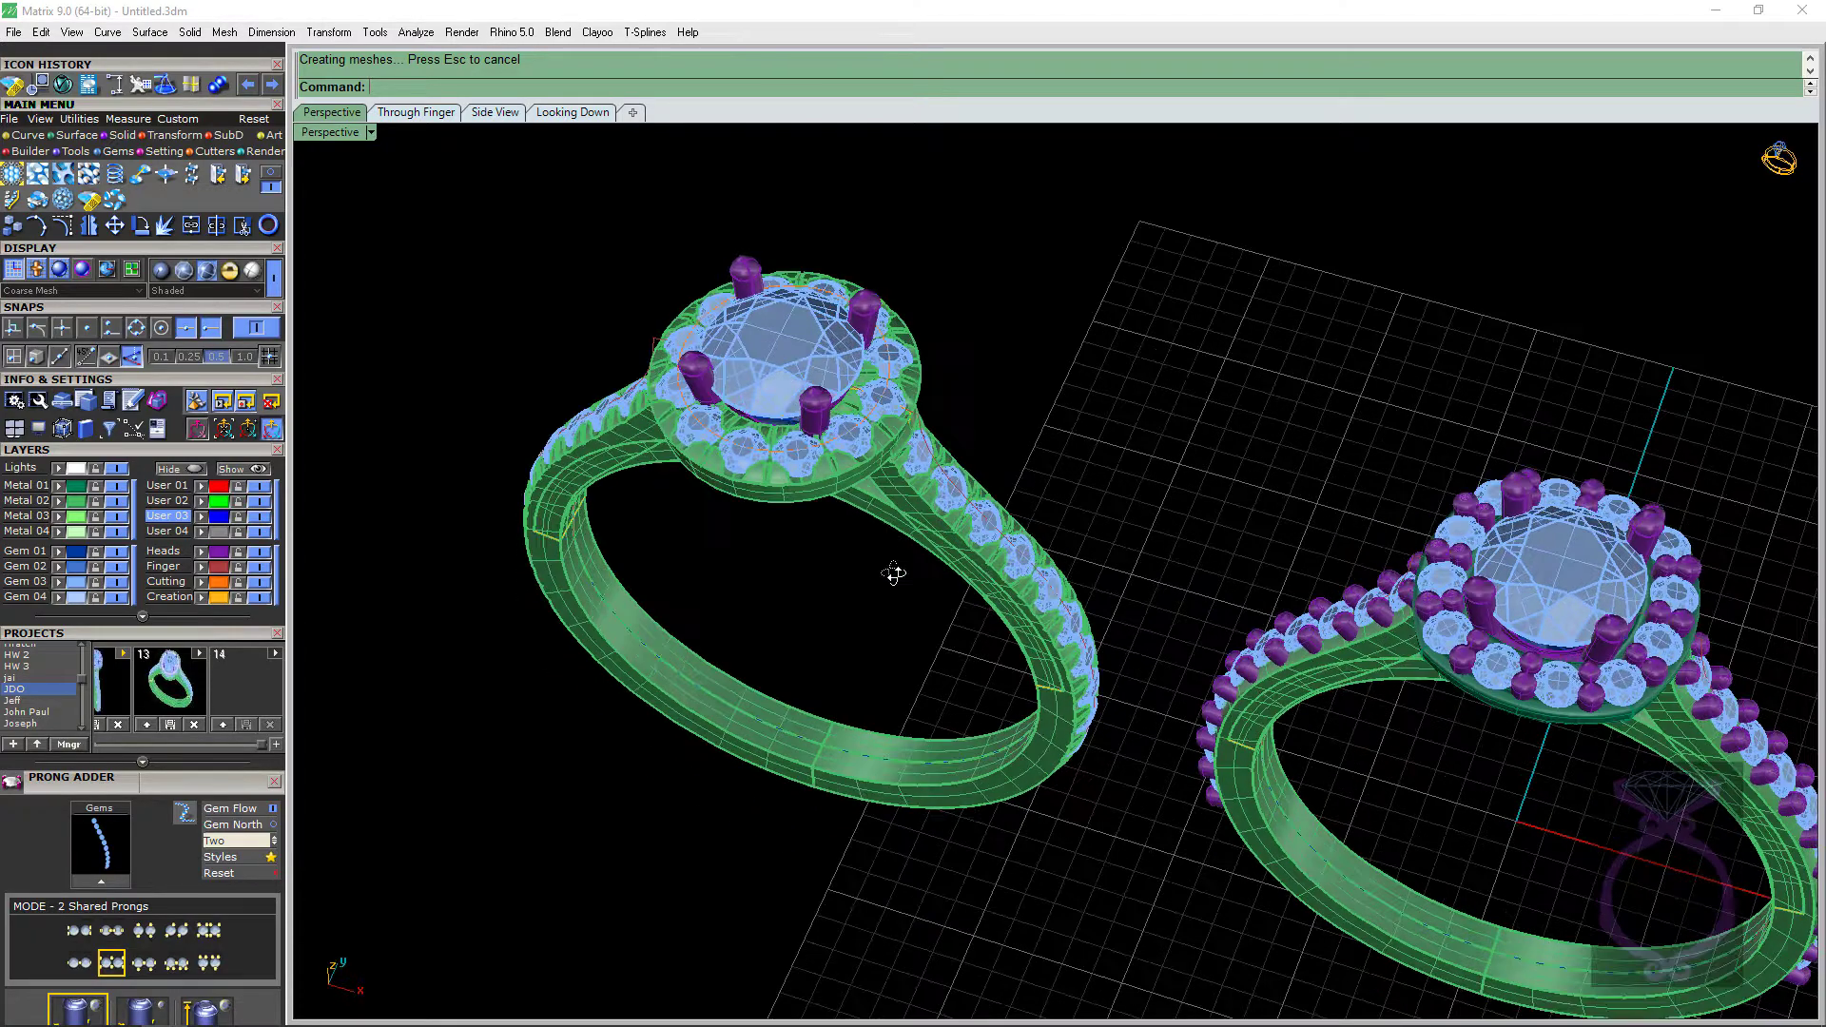
scroll(1344, 615, up, 6)
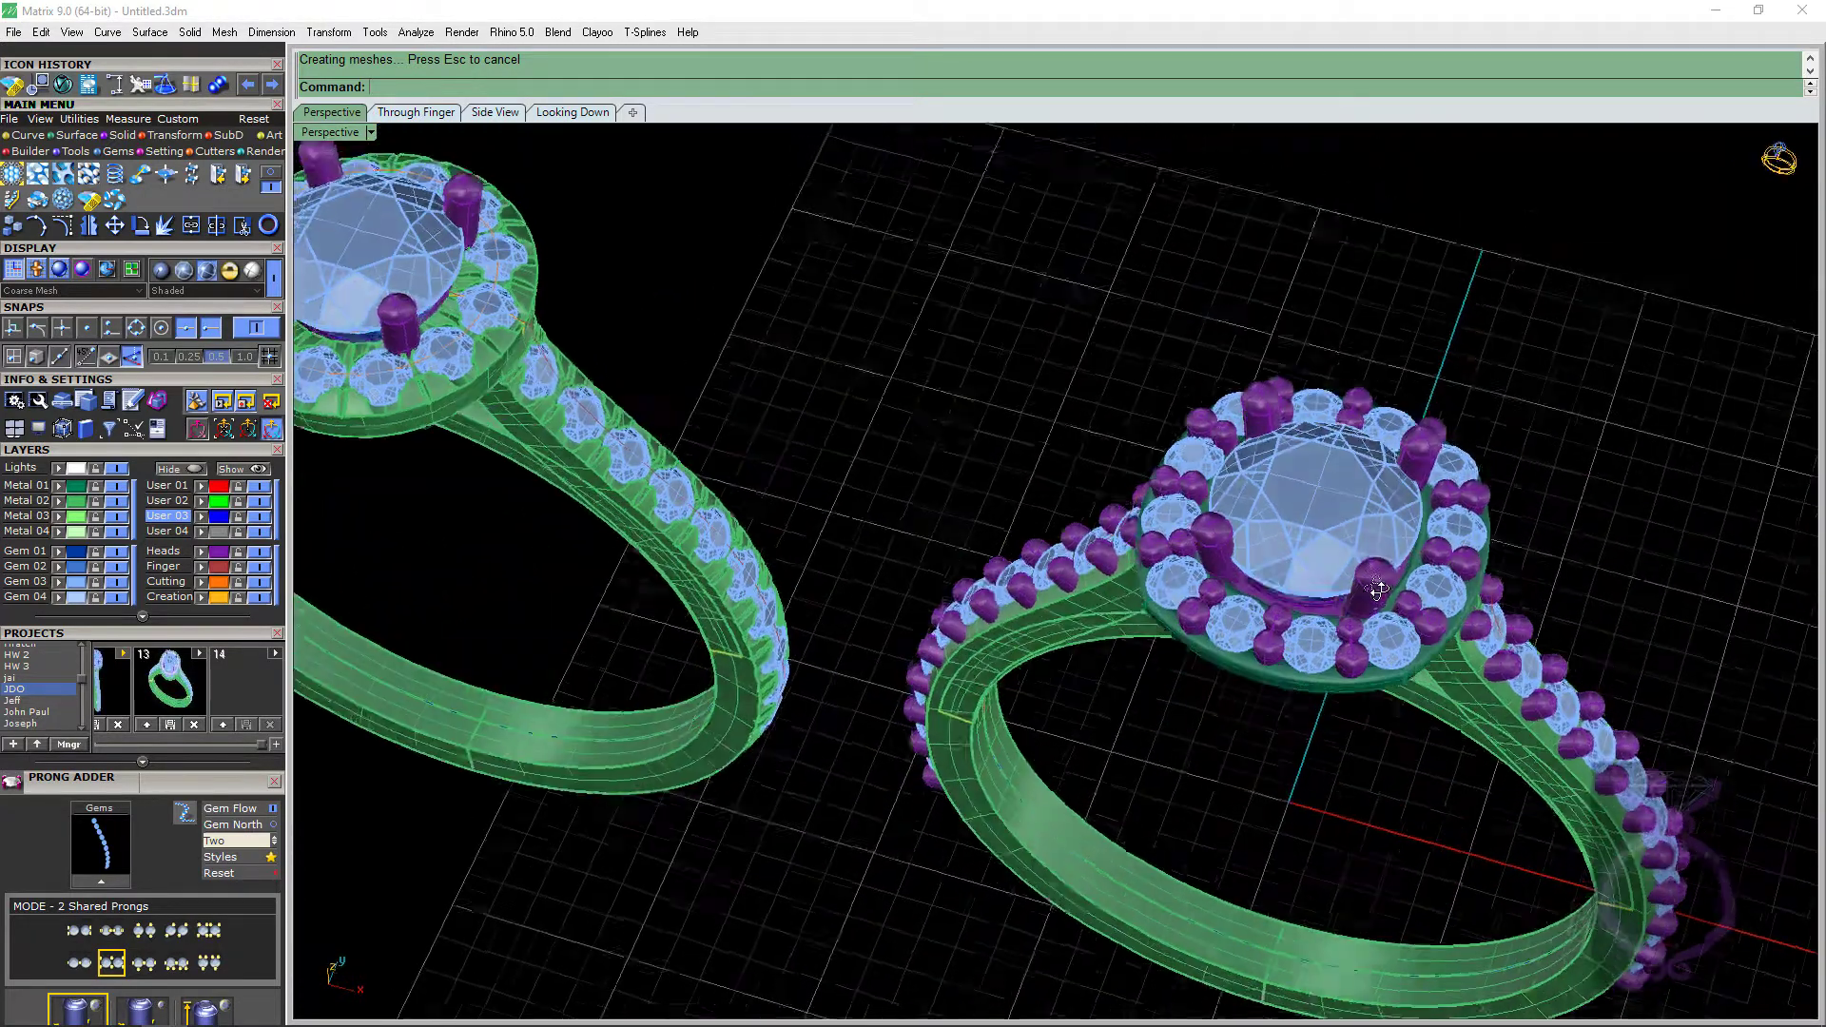
scroll(1139, 563, down, 2)
scroll(1139, 563, down, 1)
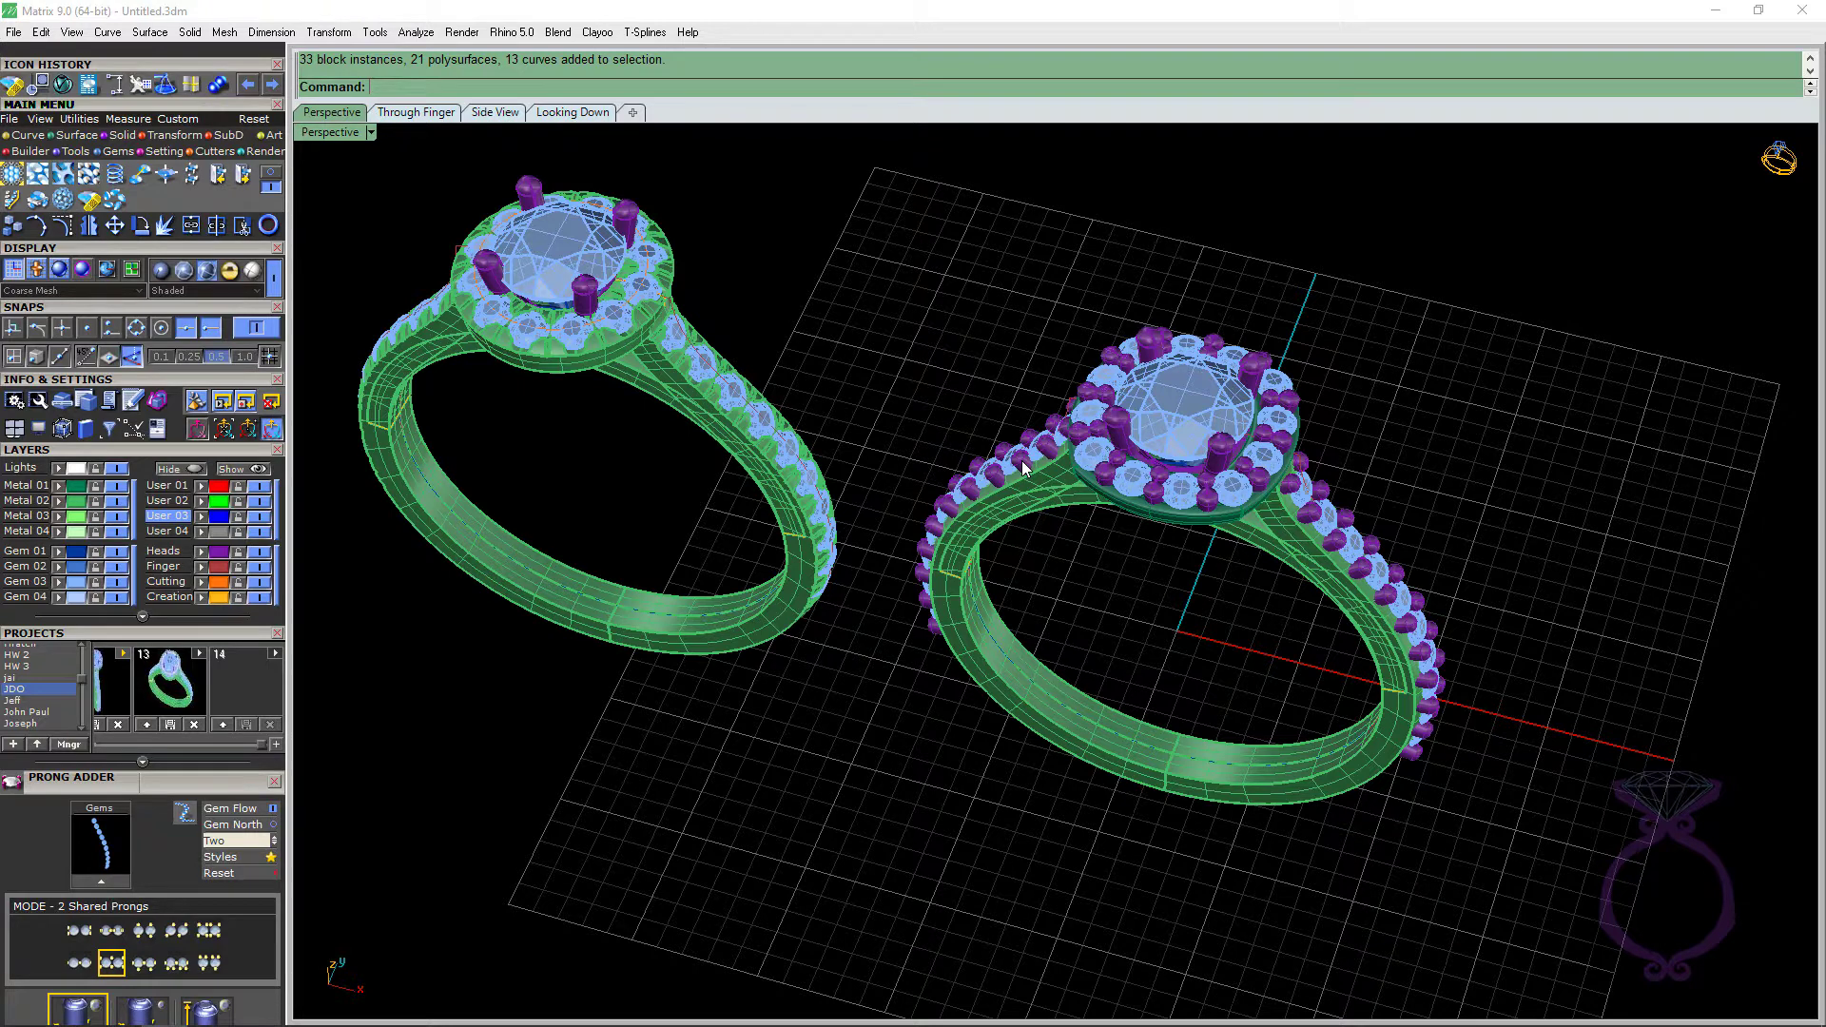
Delete the complete example ring with the cut-in stone setting, keeping the ring with the small shared prongs.
scroll(708, 466, down, 2)
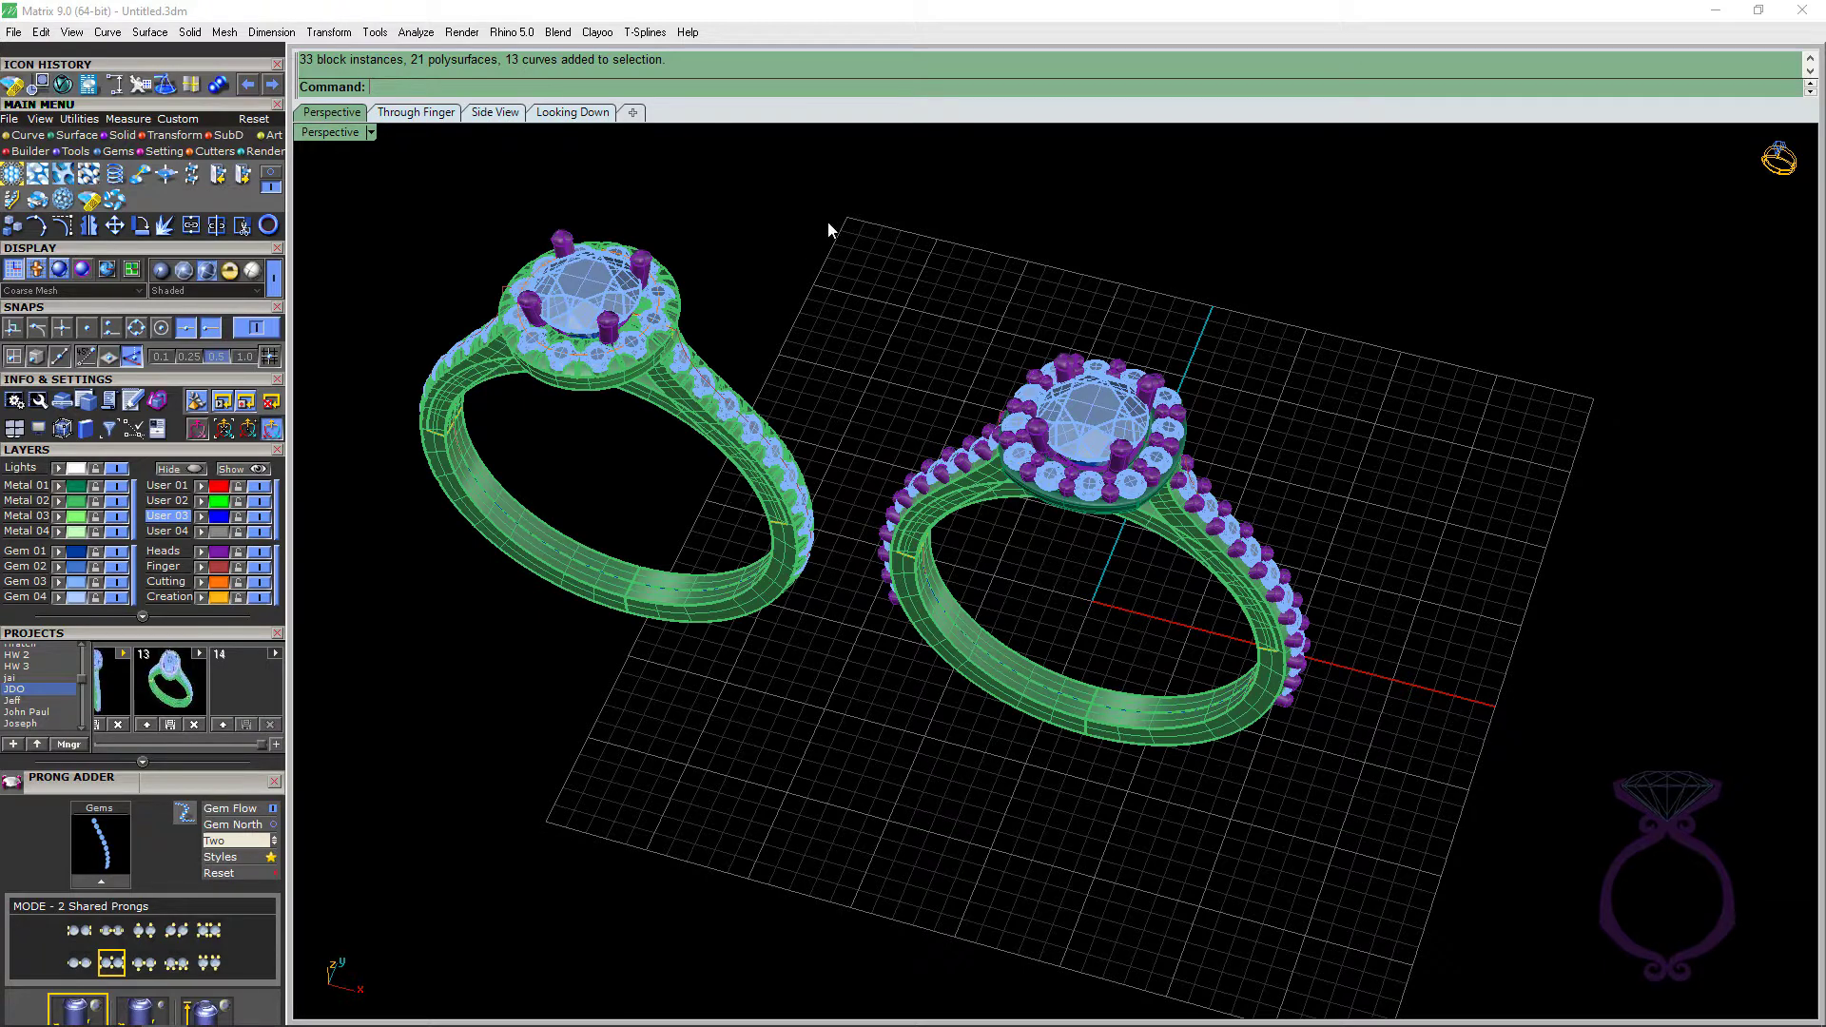
drag(844, 186, 346, 706)
key(Delete)
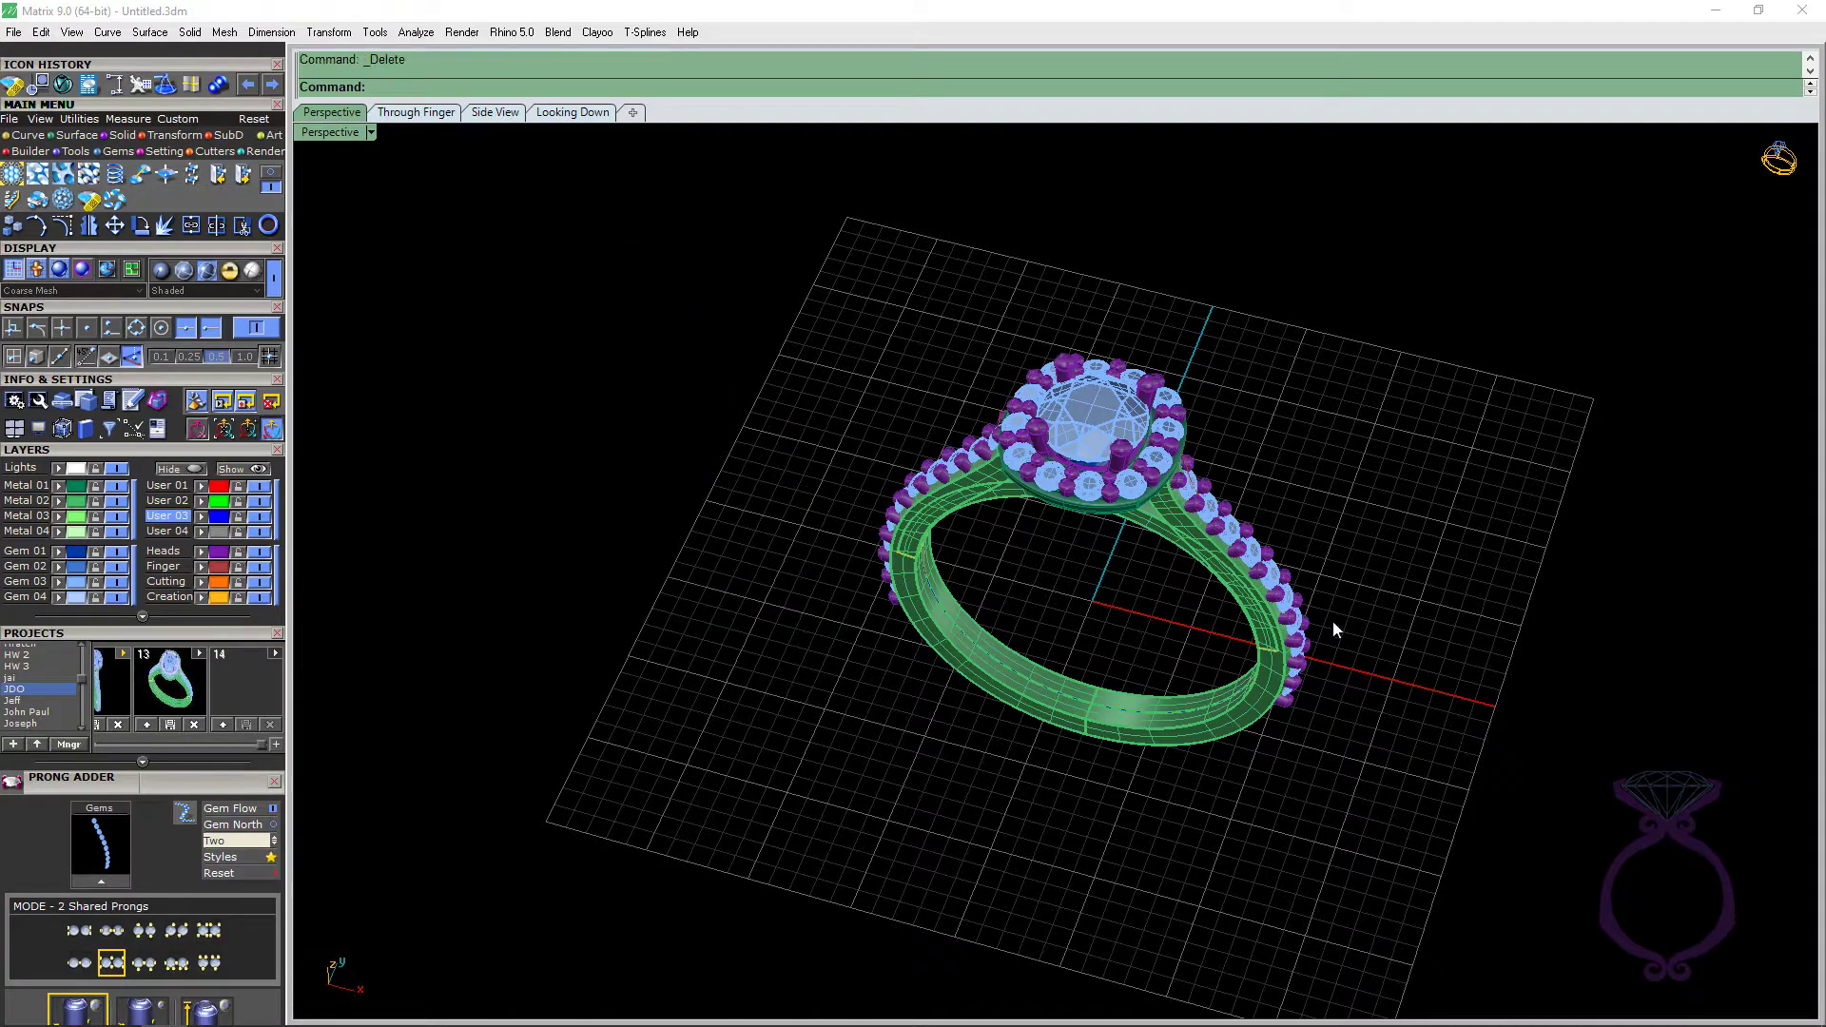
Inspect the halo's parts by selecting its base, its small prongs and its accent gems in turn, then clear the selection.
scroll(1332, 628, up, 4)
right_drag(897, 571, 876, 587)
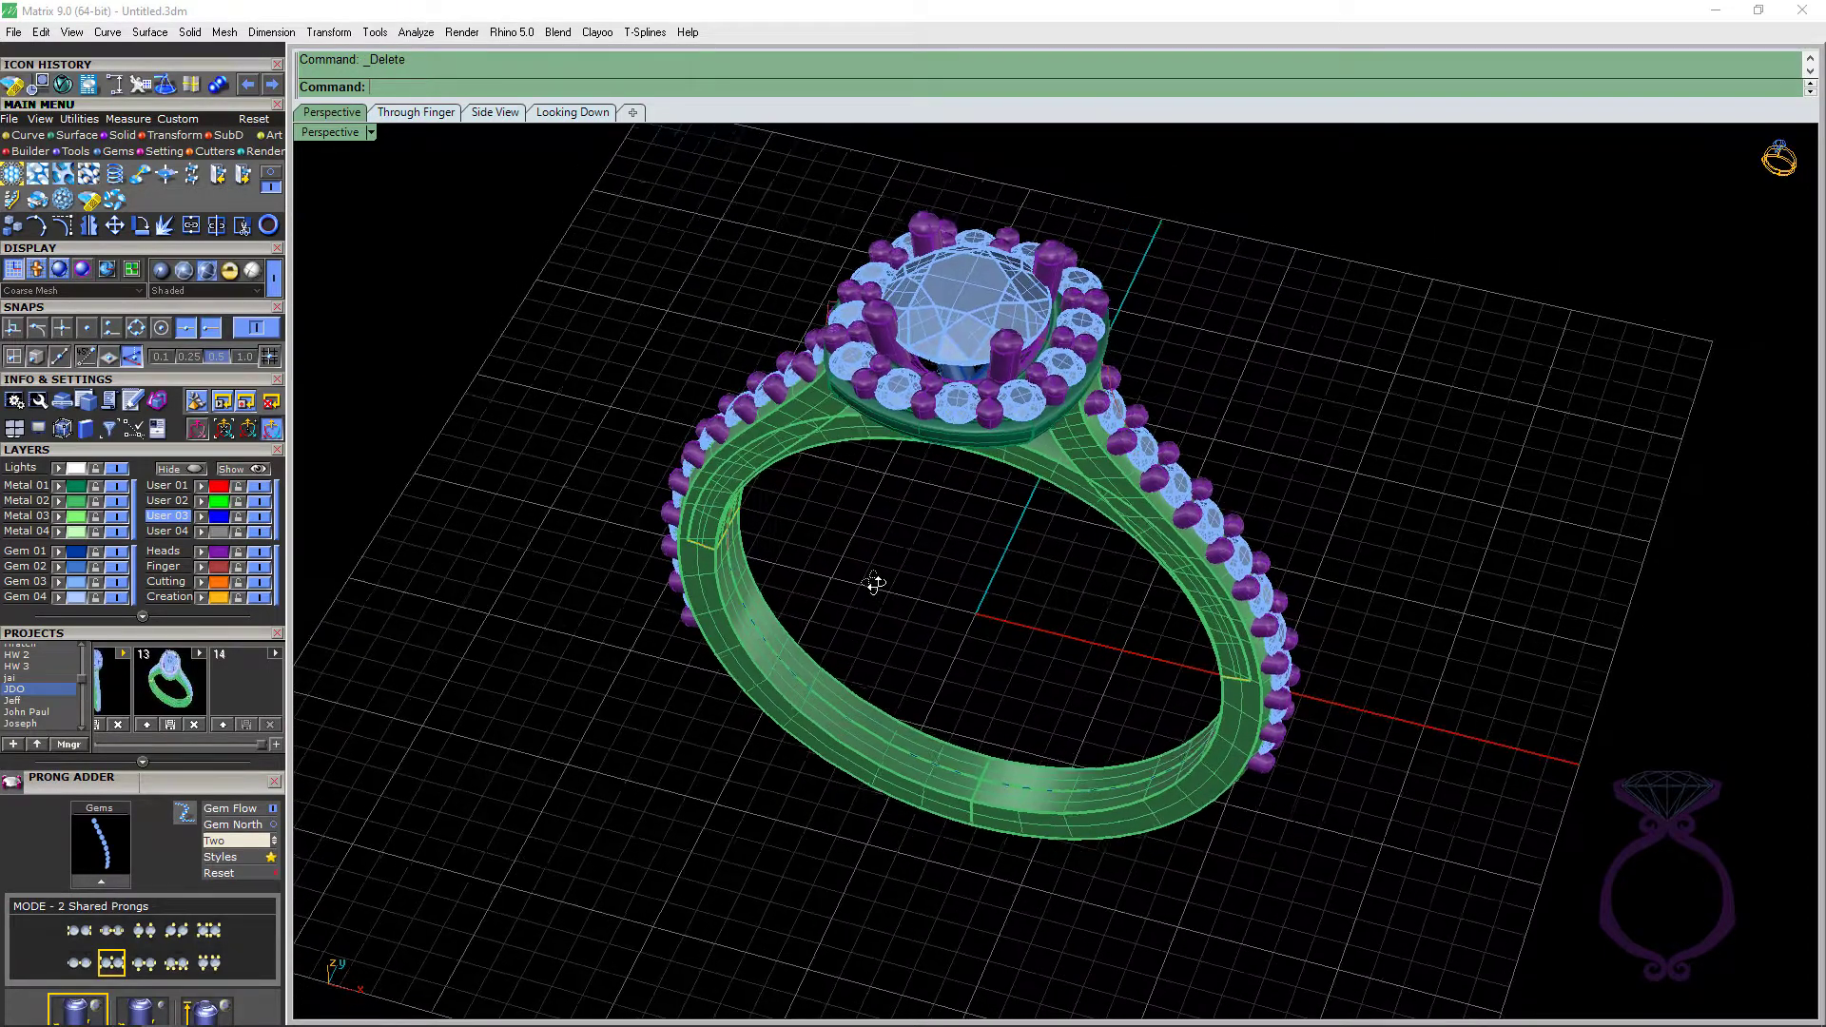
scroll(1085, 374, up, 3)
scroll(1073, 373, down, 6)
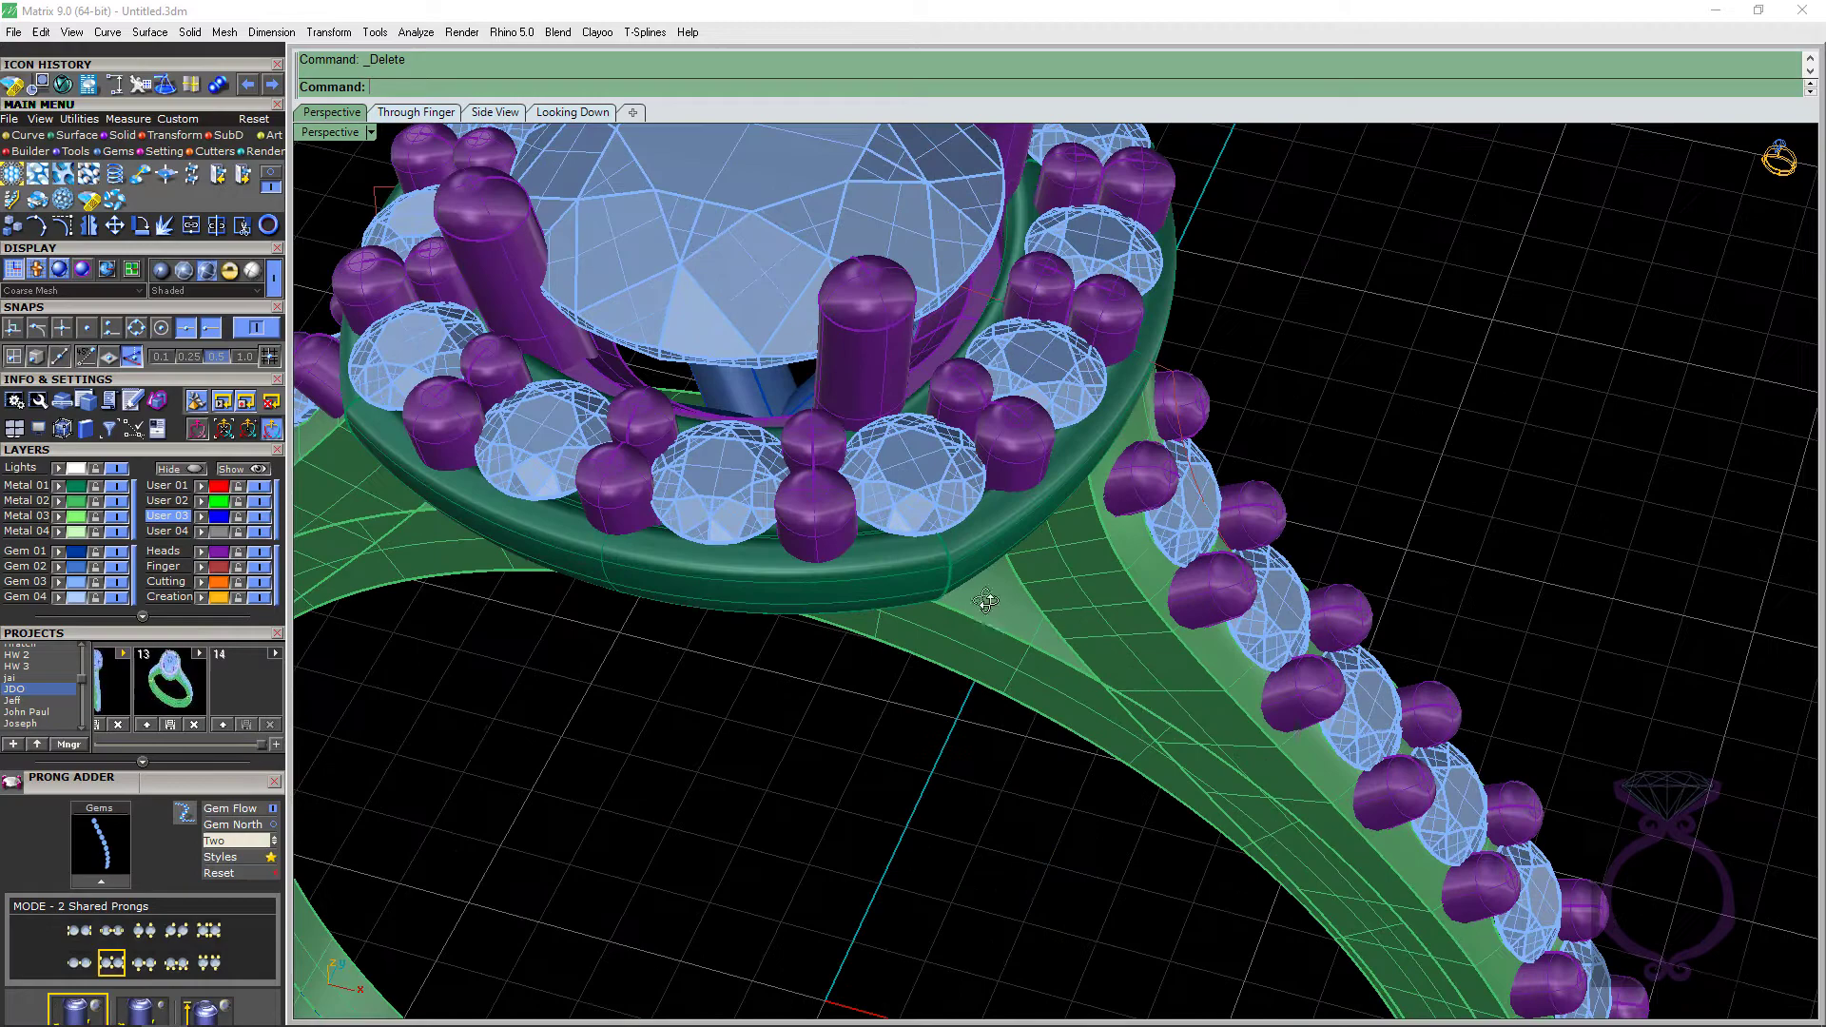
scroll(881, 512, up, 5)
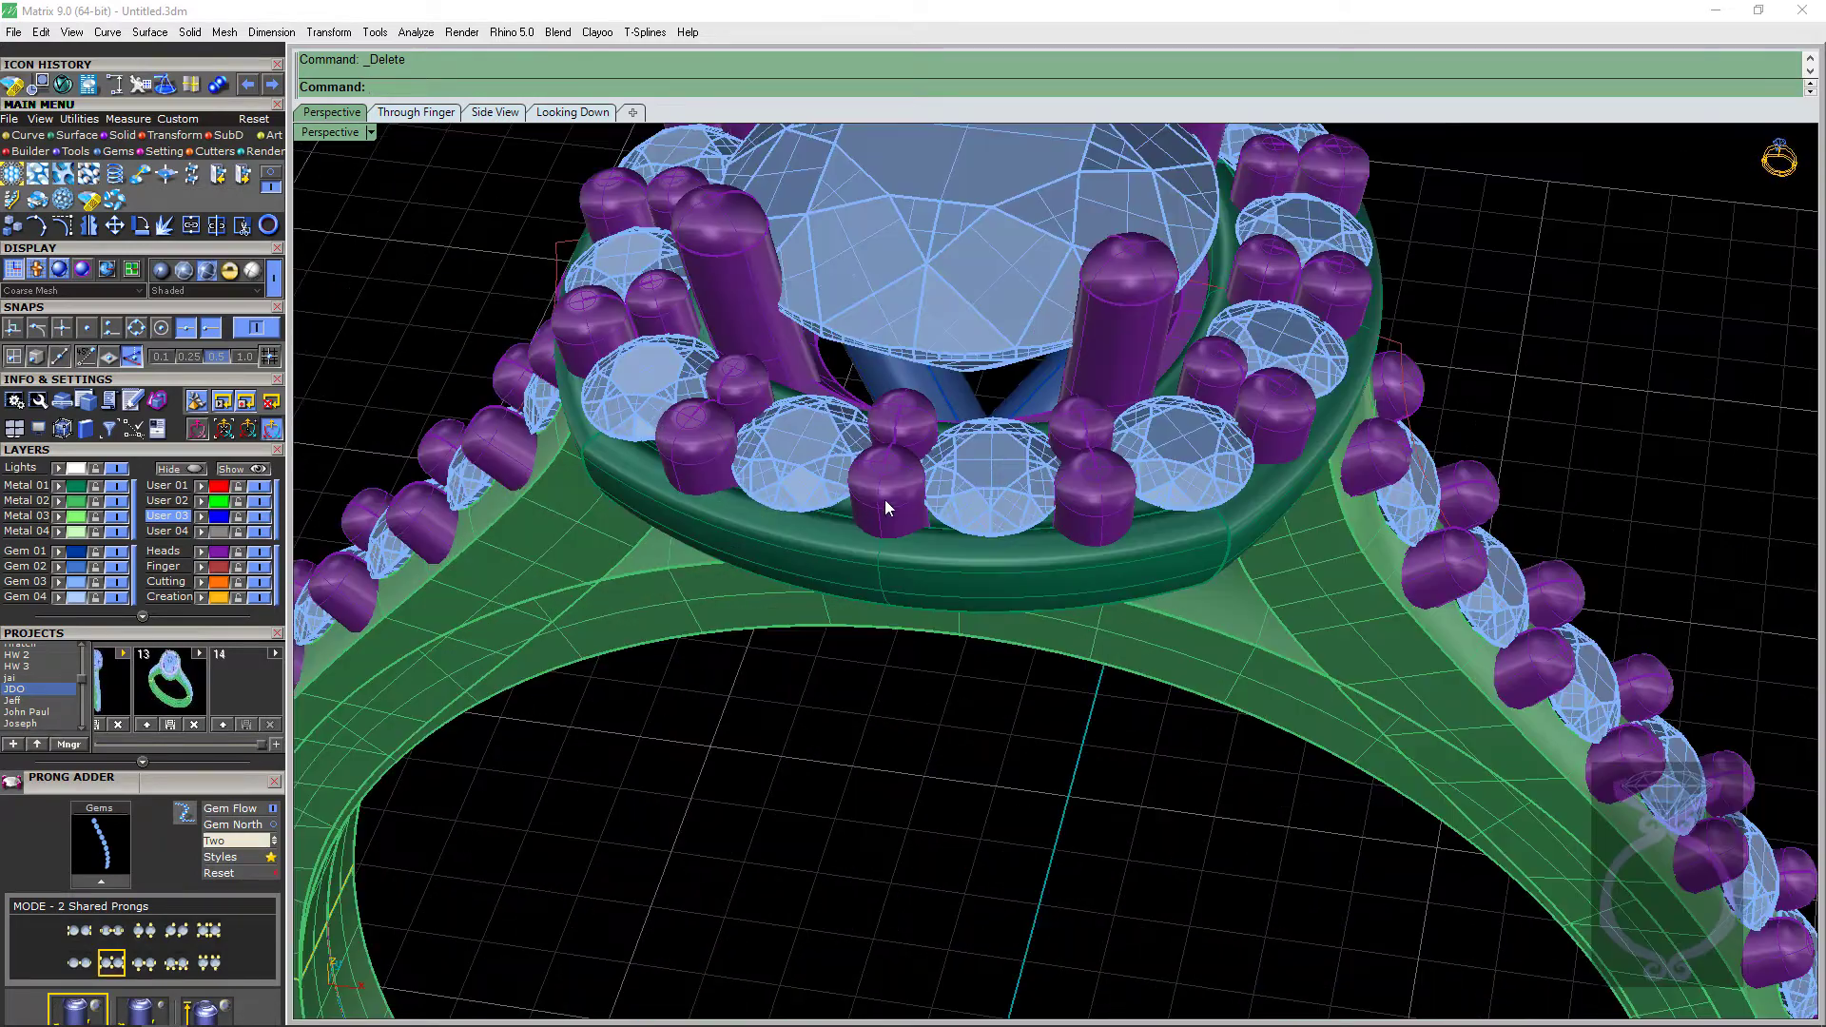
scroll(870, 529, down, 1)
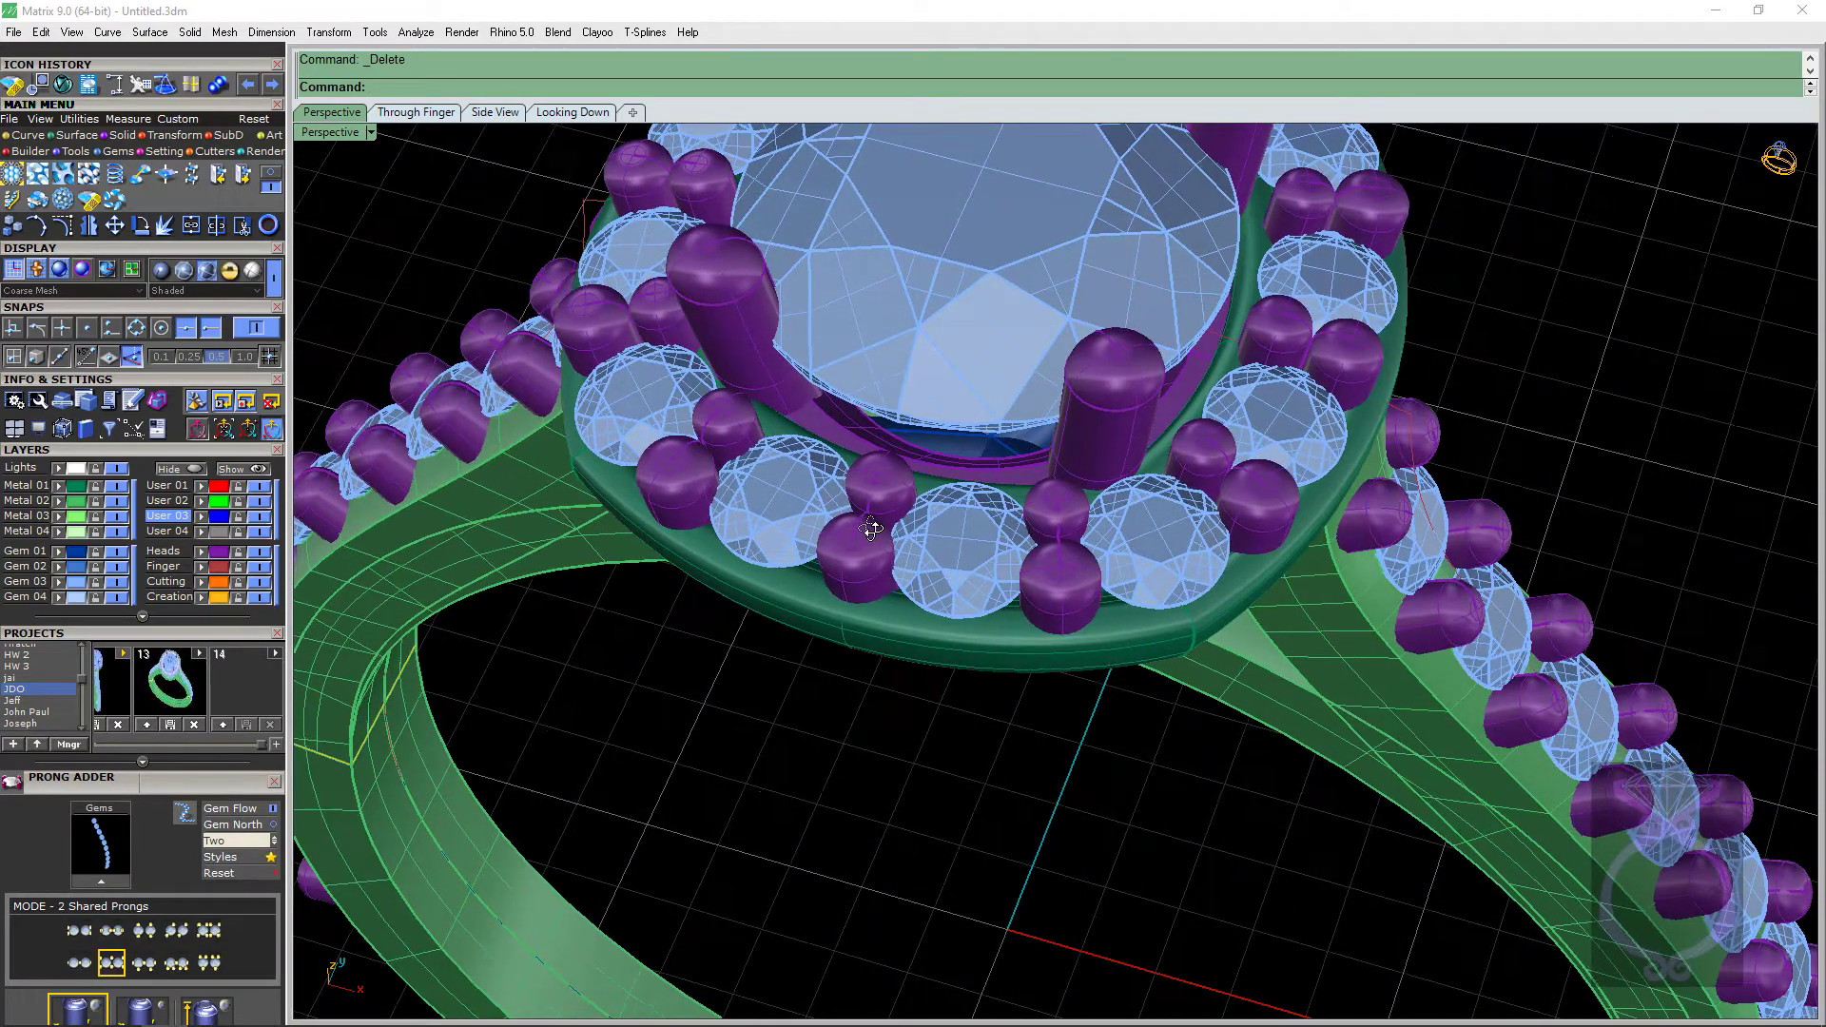
click(904, 624)
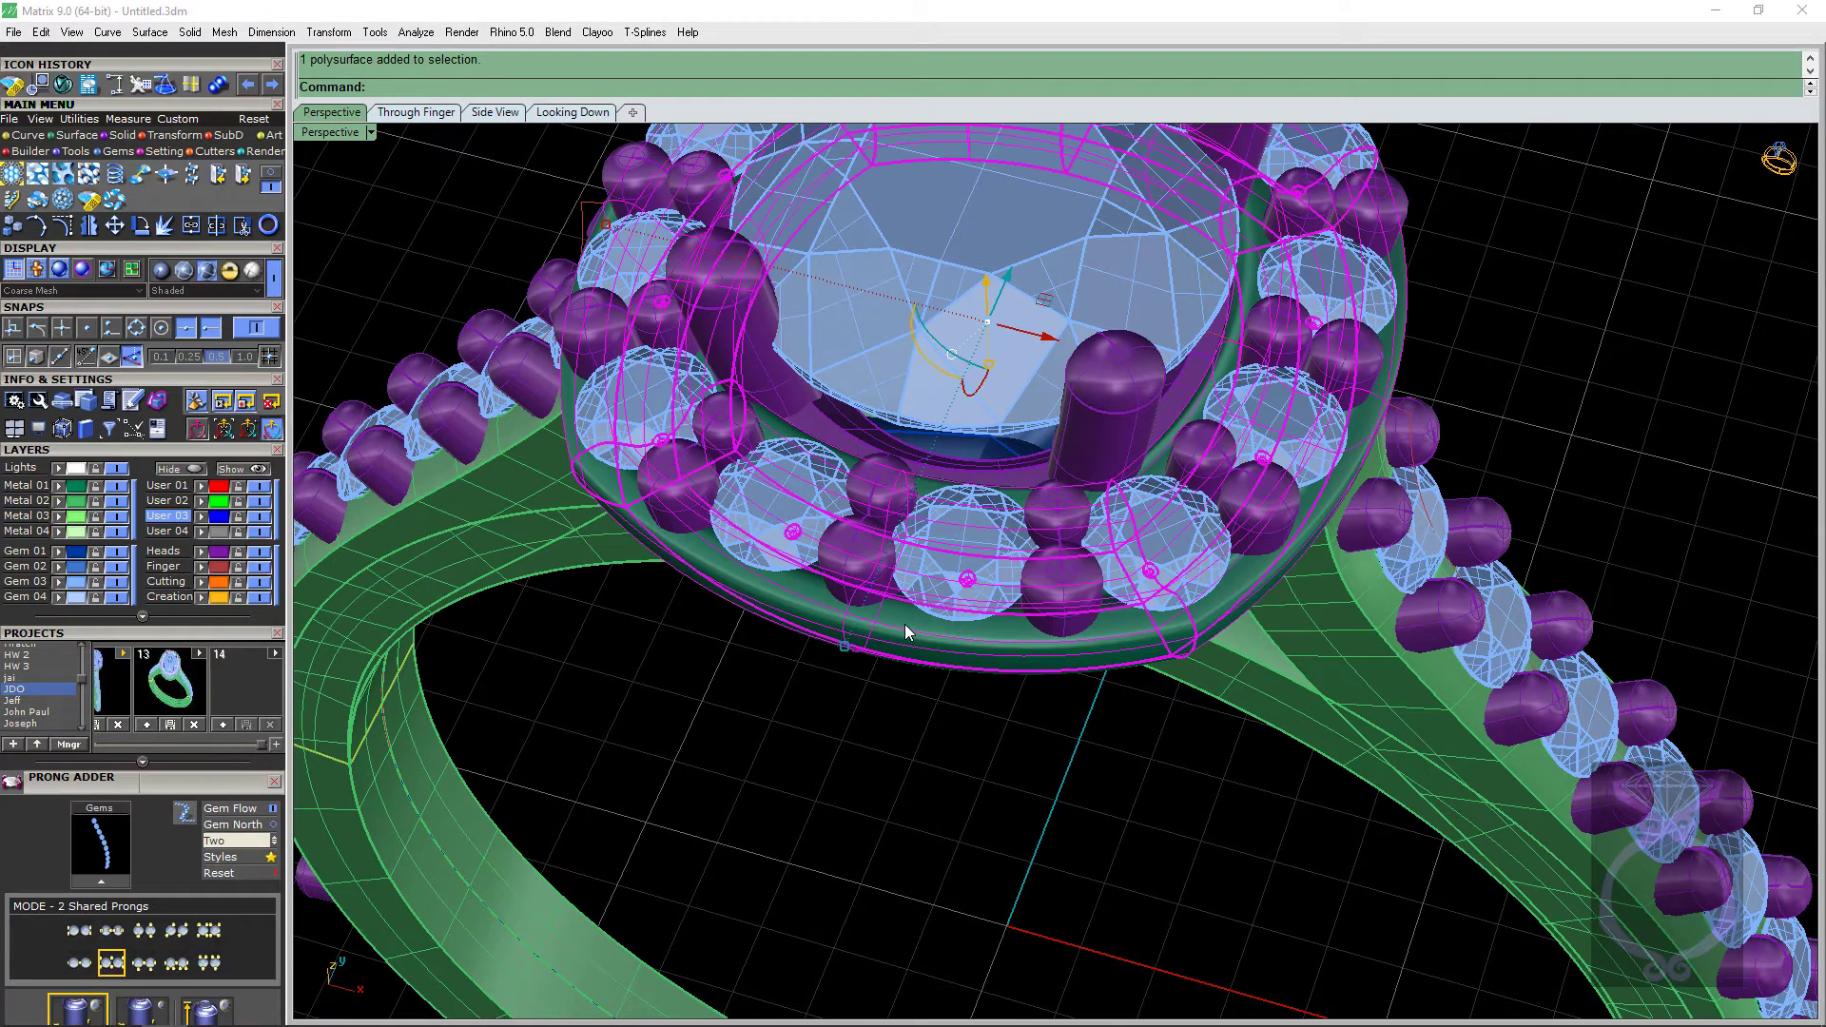
right_drag(905, 624, 913, 354)
click(869, 317)
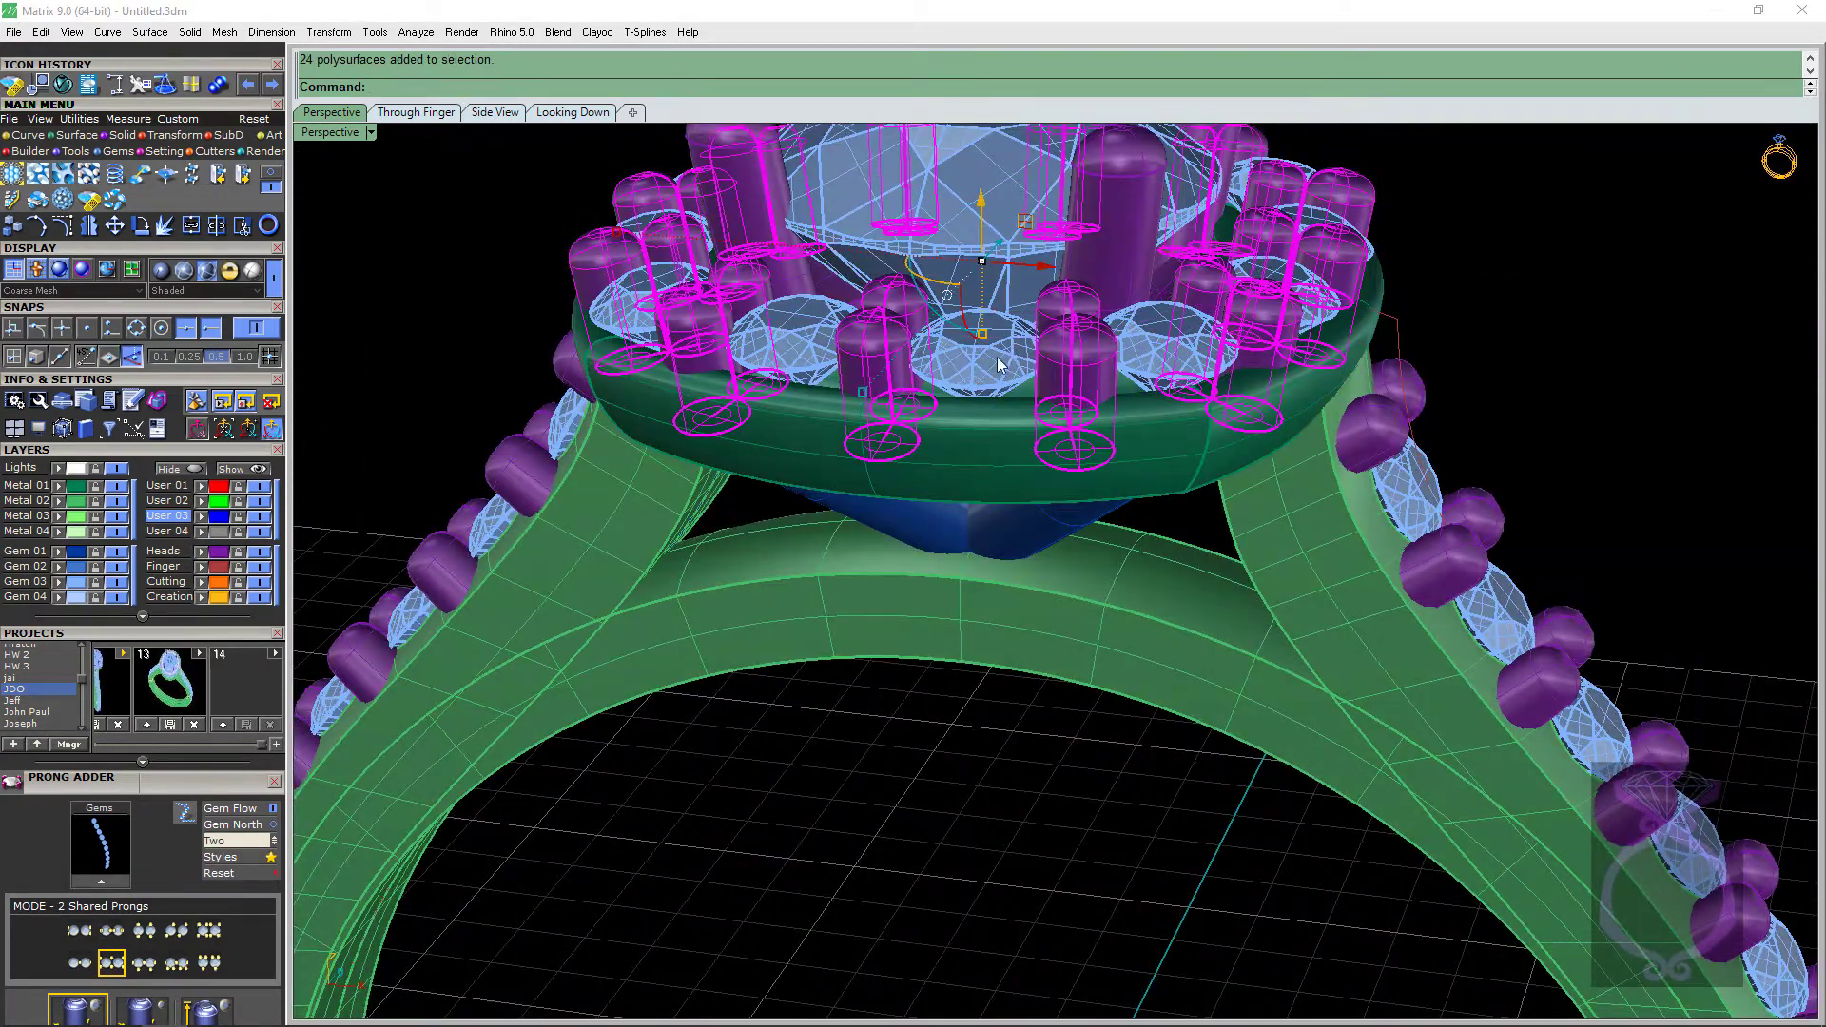
click(997, 360)
right_drag(967, 499, 971, 681)
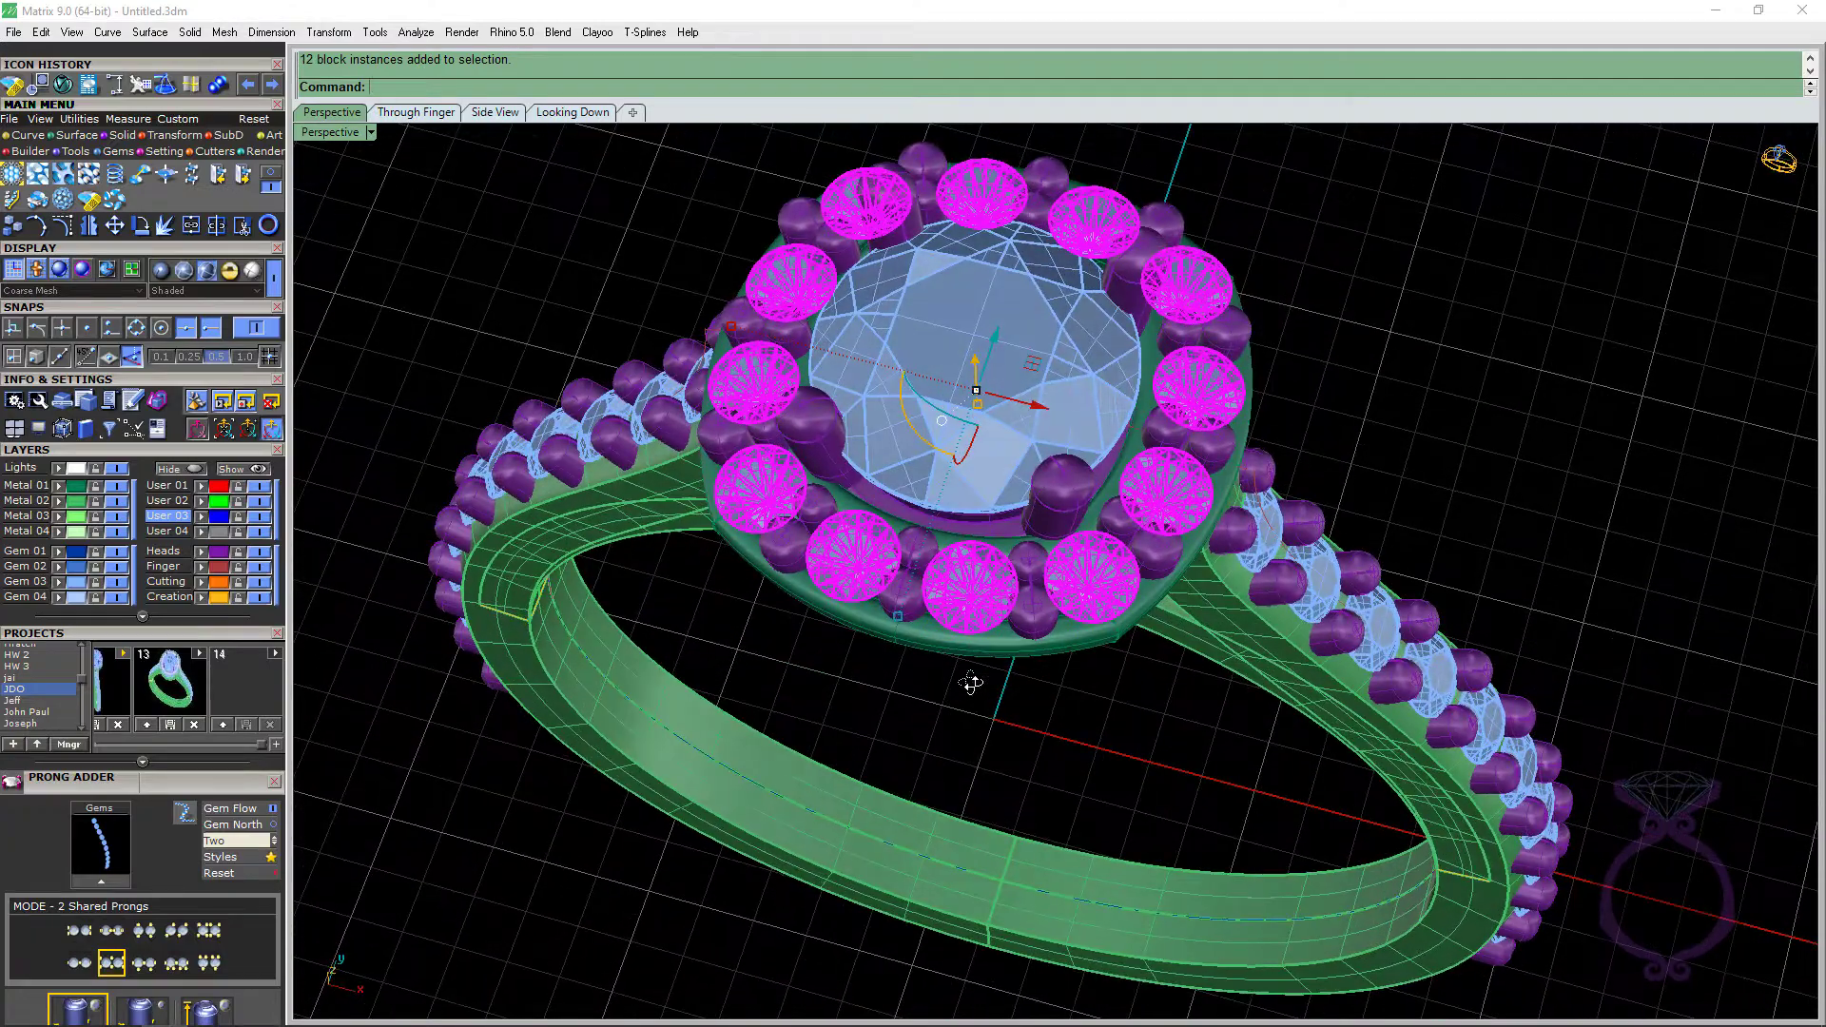
key(Escape)
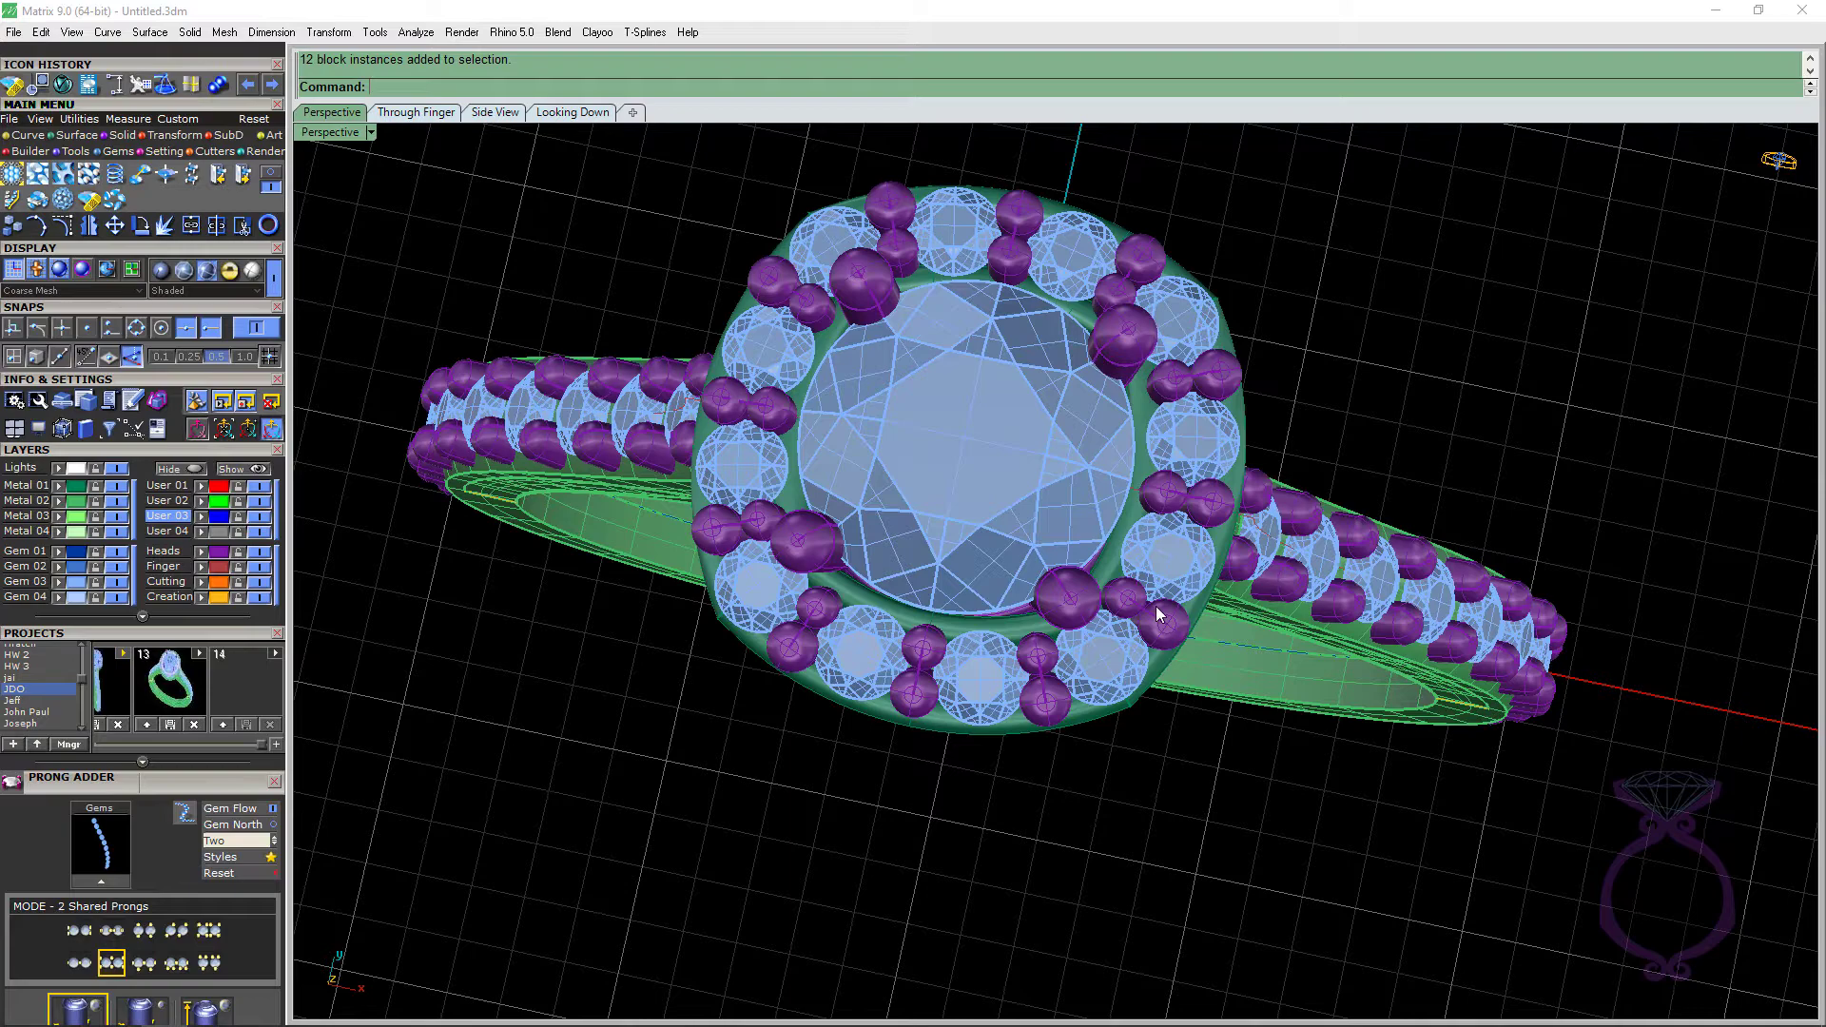
Examine the spacing and overlap of the shared prongs and accent gems around the halo from above and at an angle.
right_drag(1155, 607, 1132, 576)
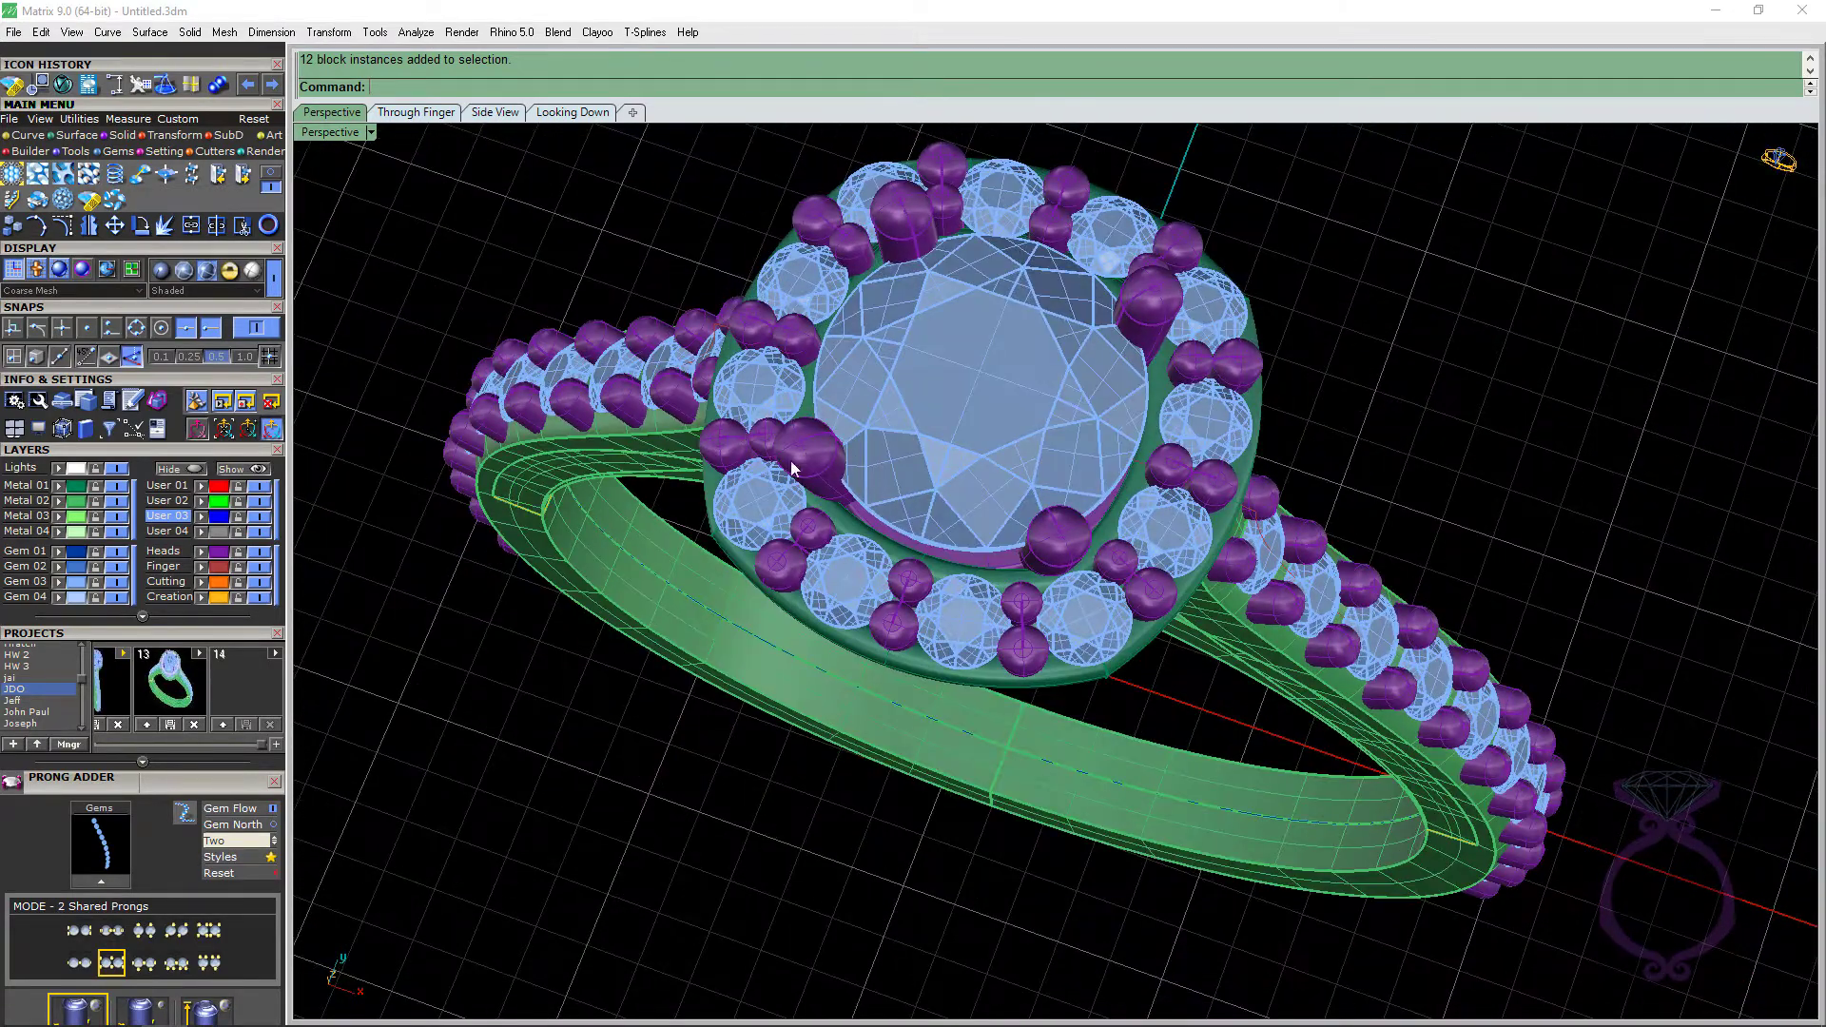
right_drag(894, 503, 802, 619)
scroll(801, 487, up, 3)
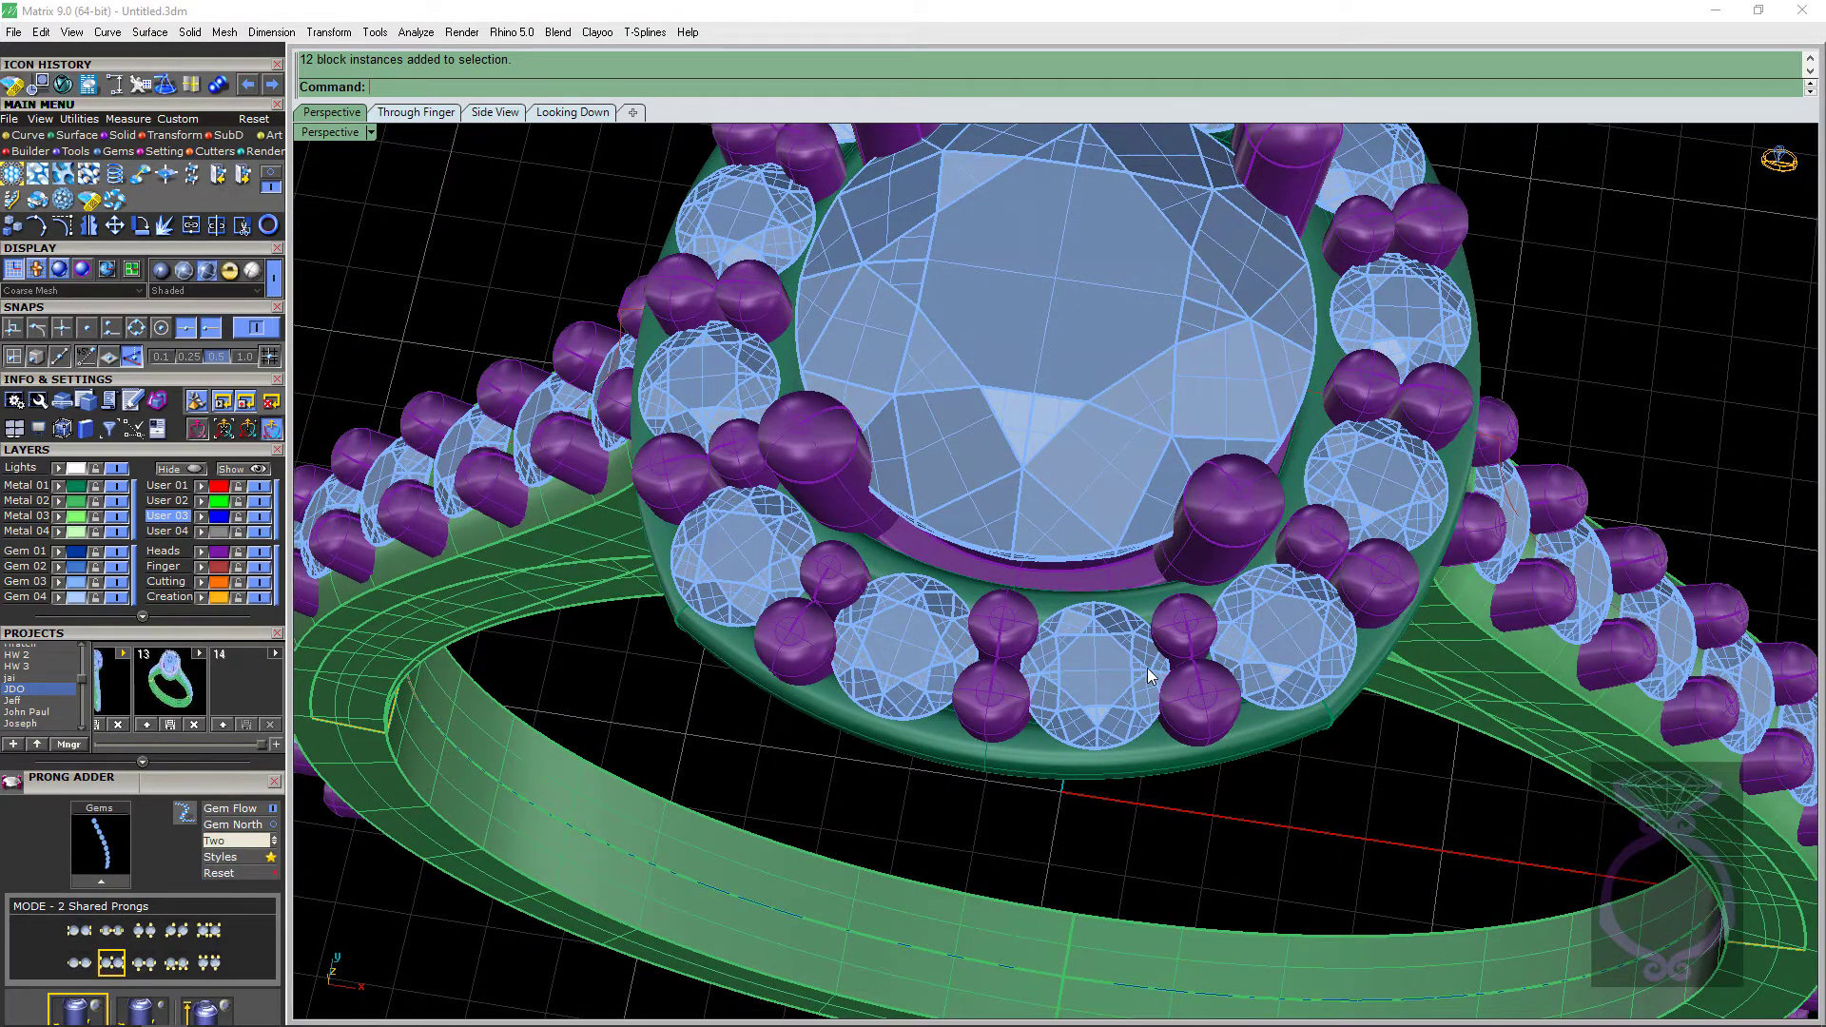
right_drag(1147, 667, 746, 559)
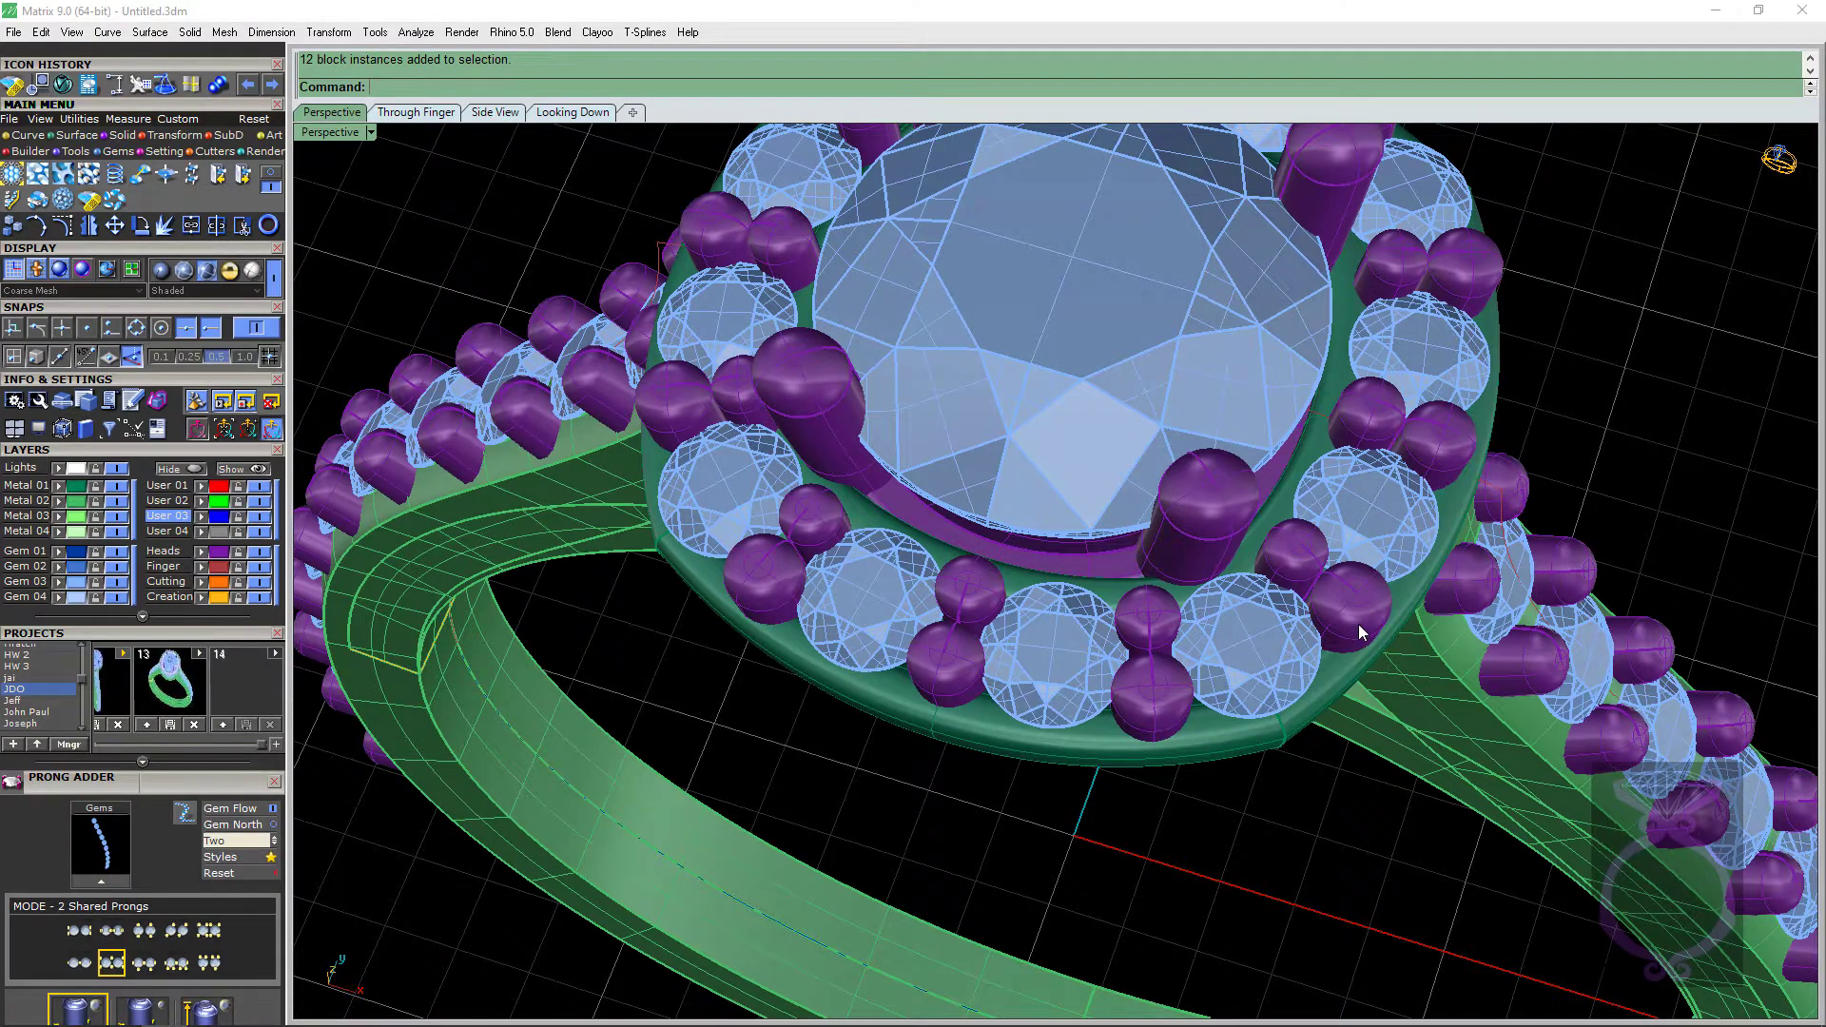
scroll(1358, 624, up, 3)
scroll(1172, 770, up, 3)
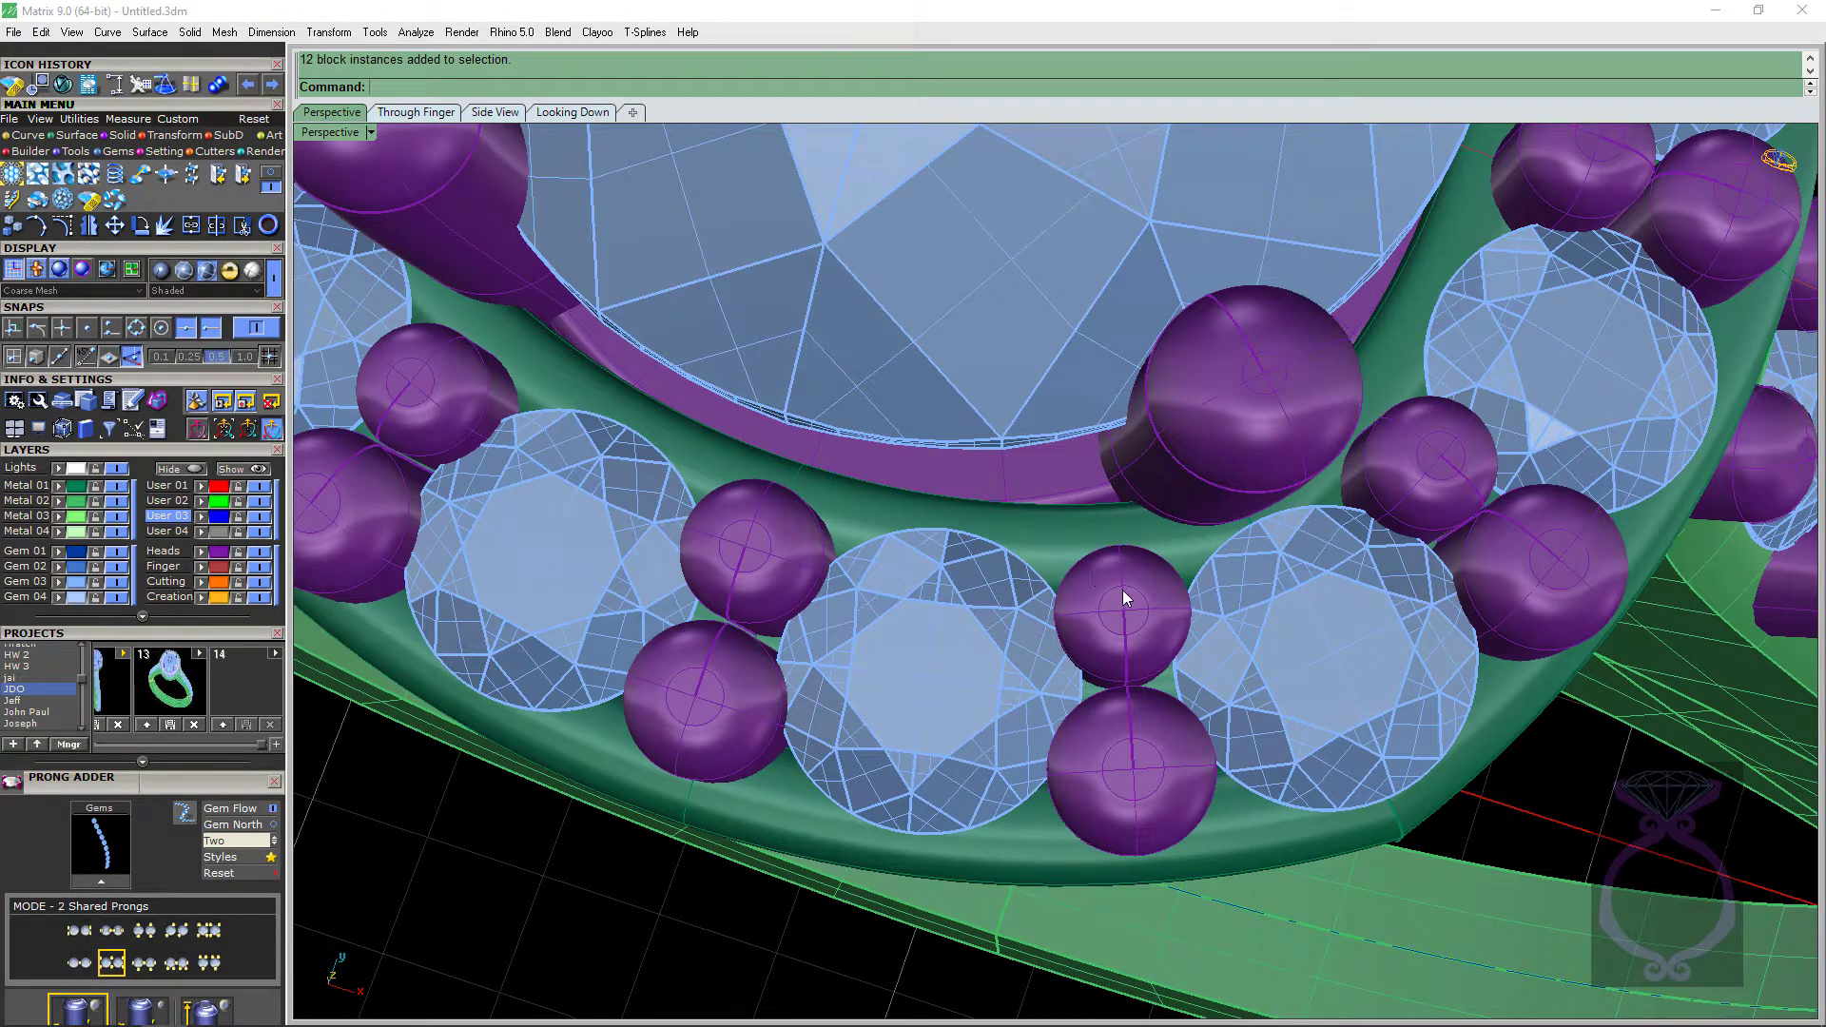
scroll(1123, 597, down, 6)
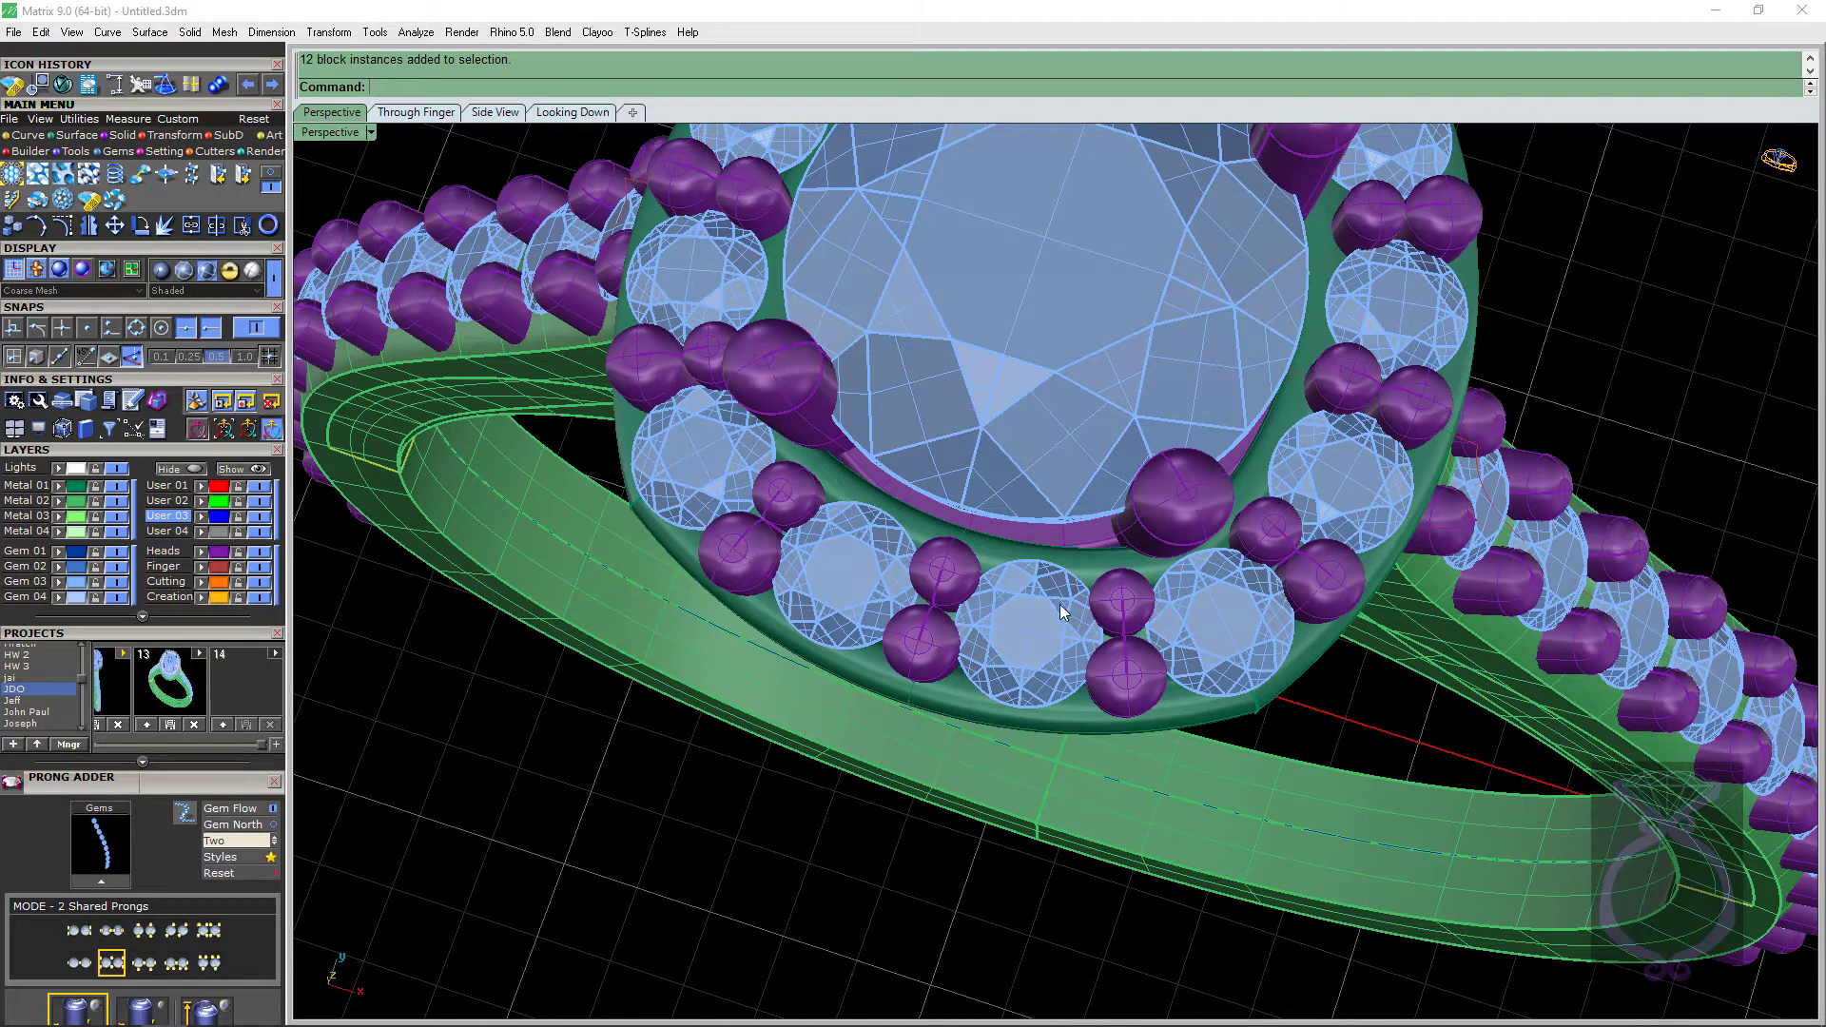
right_drag(1067, 614, 935, 559)
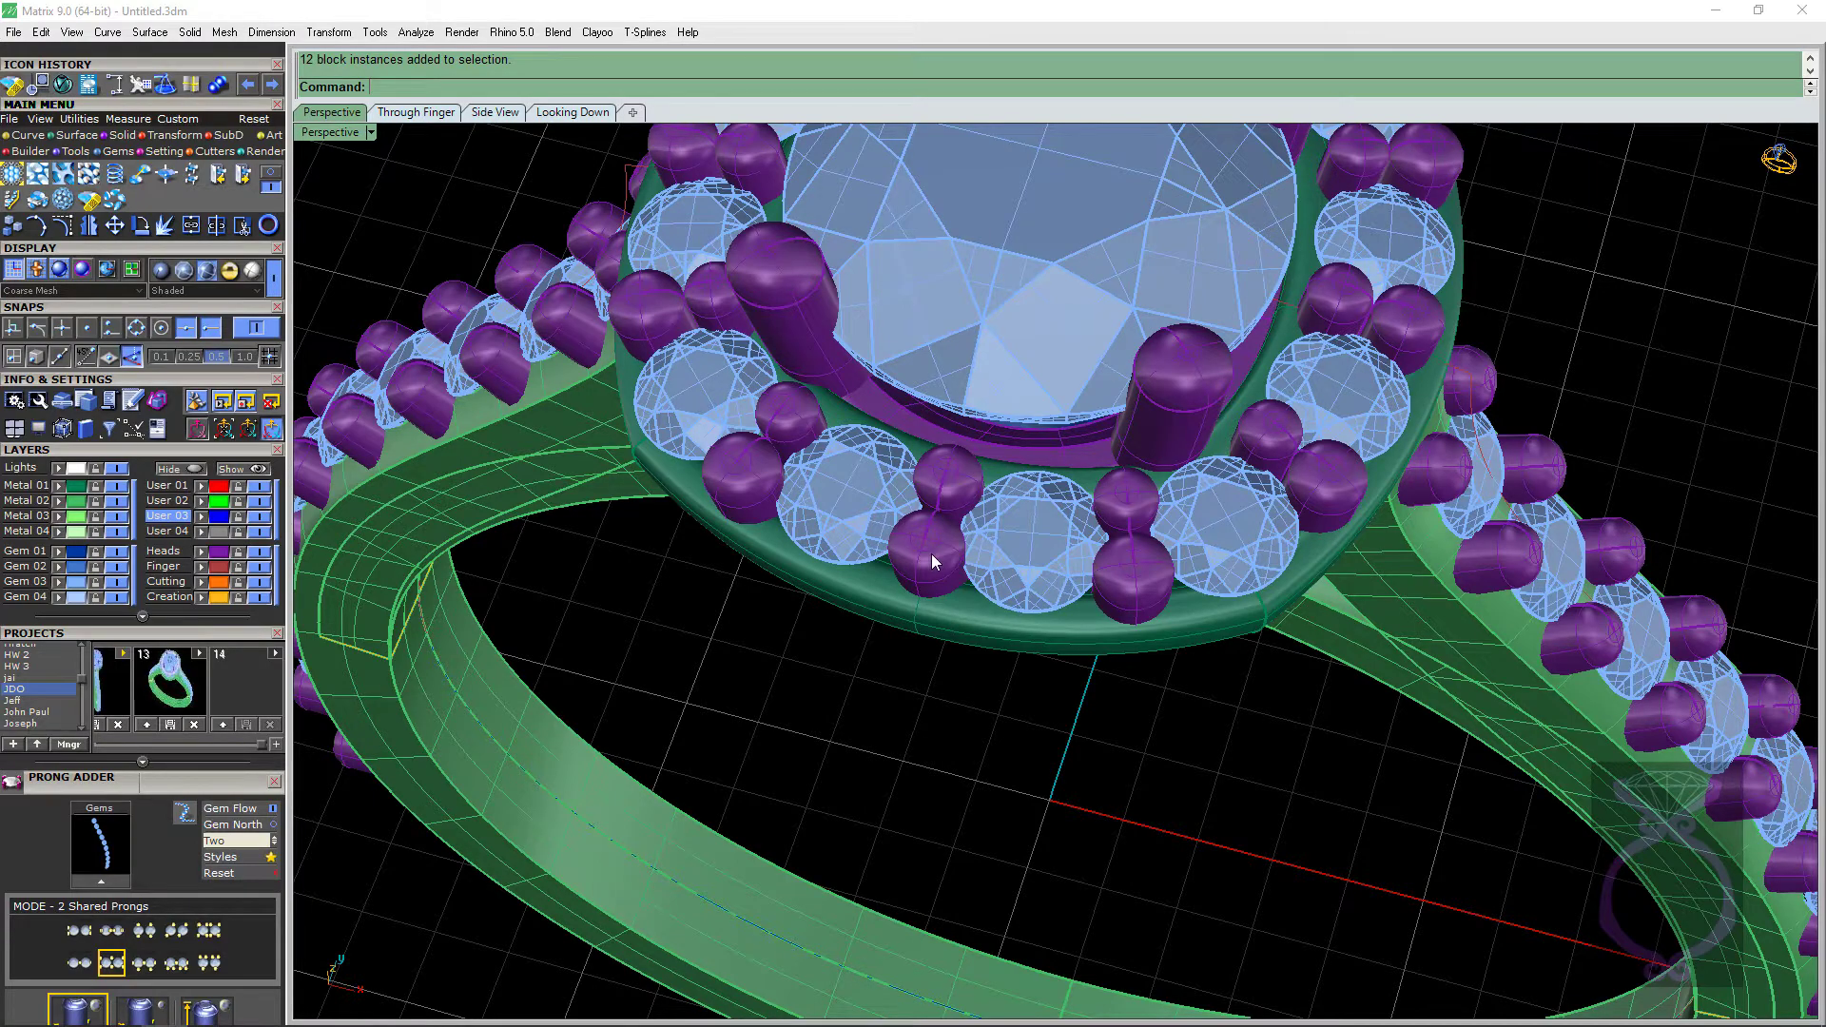
right_drag(932, 554, 964, 575)
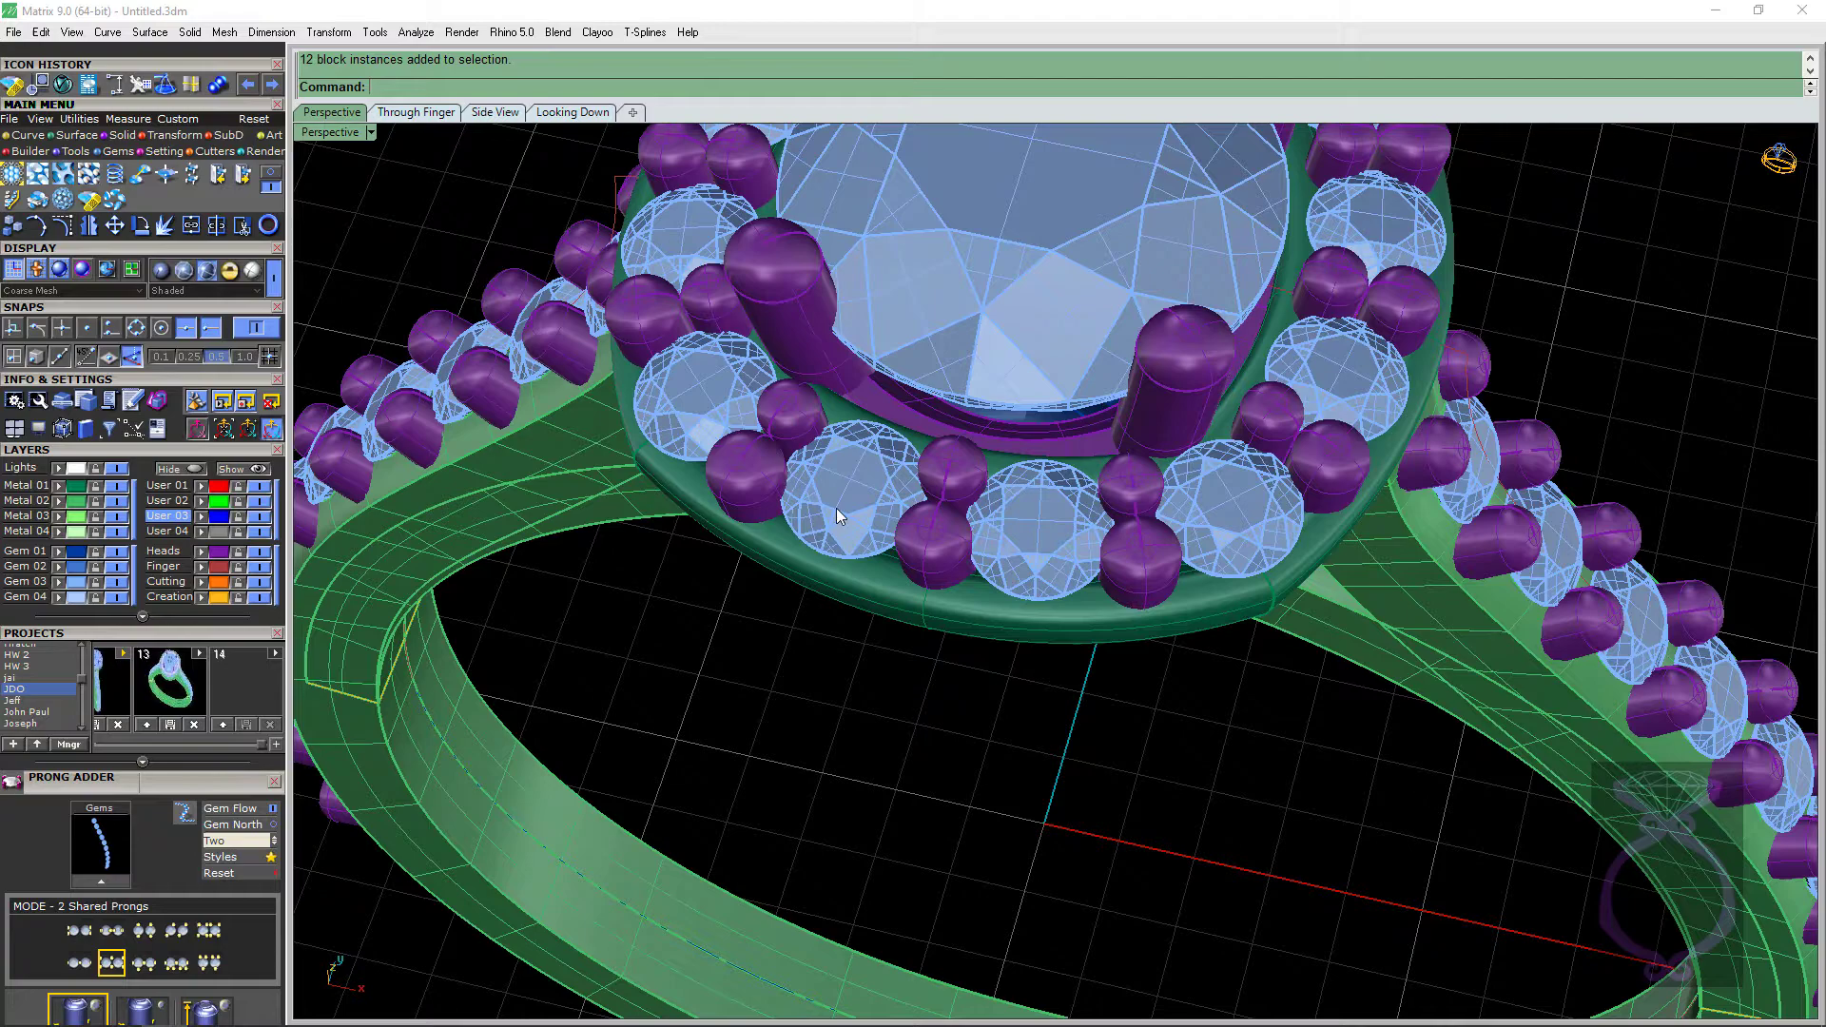
right_drag(1003, 648, 1007, 644)
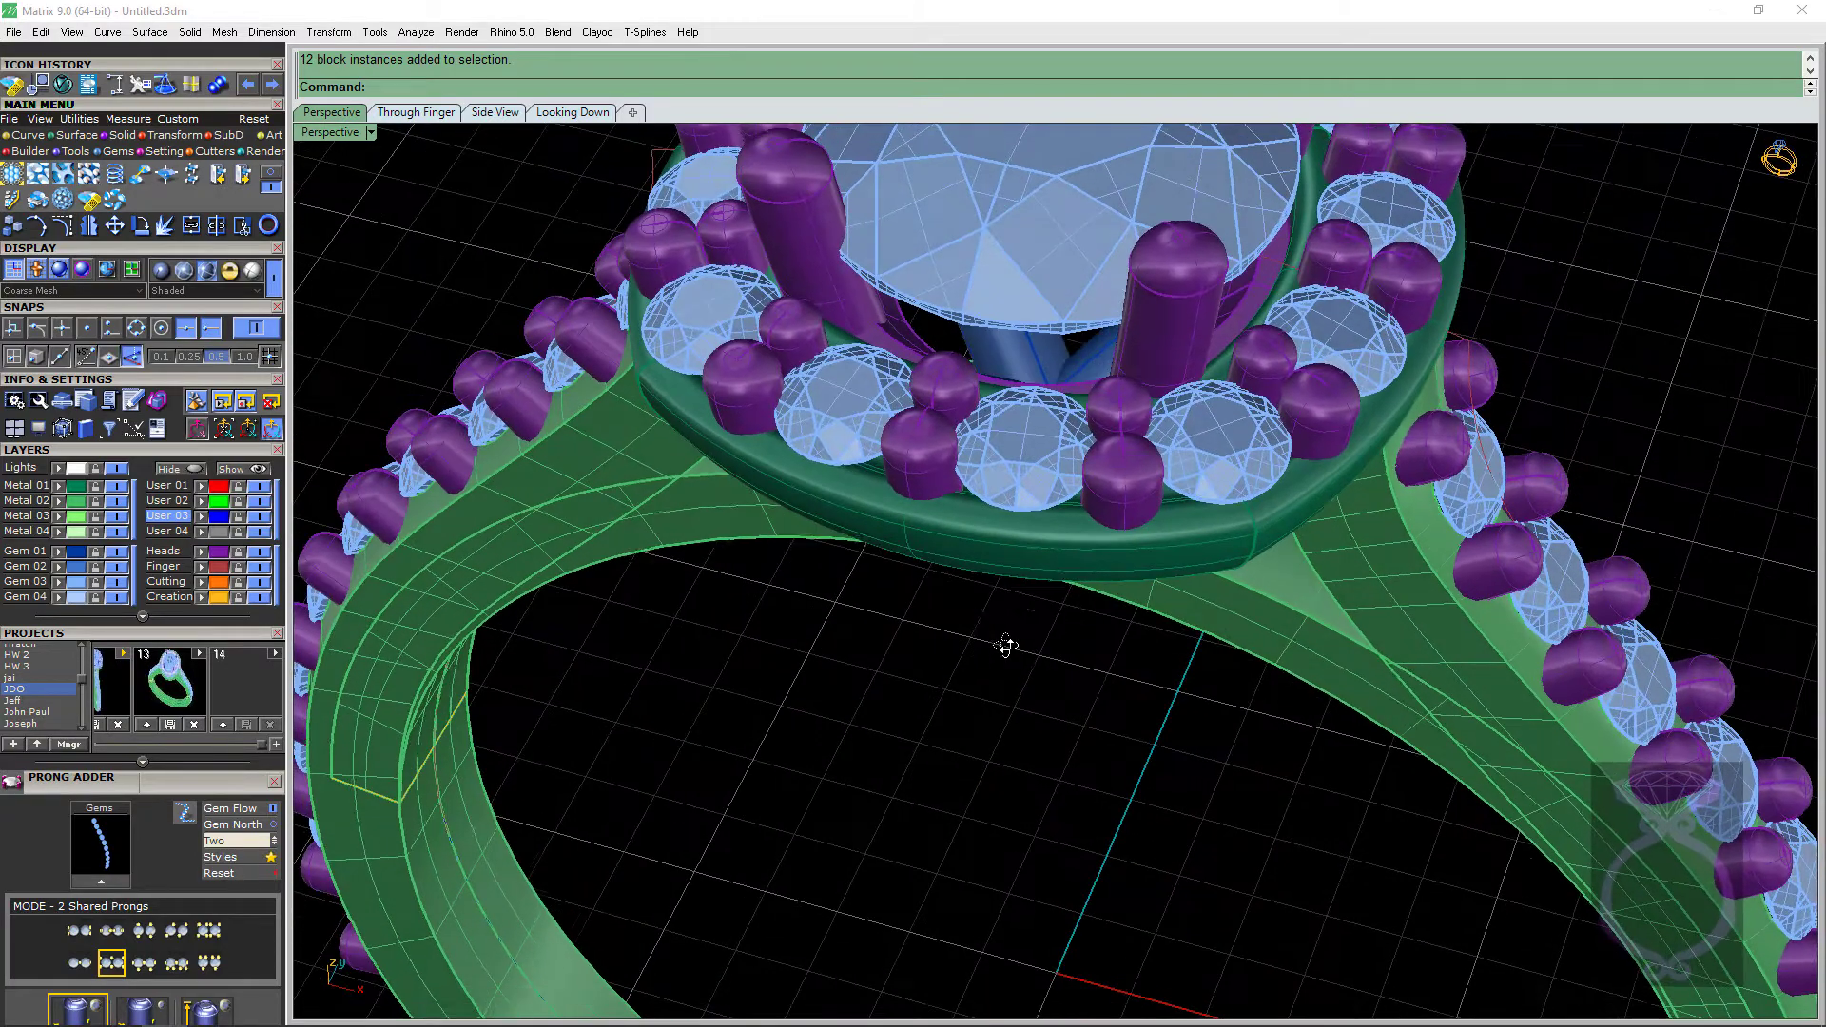
Hide the Gem 03 and Heads layers and examine the bare halo base and its channel.
click(117, 582)
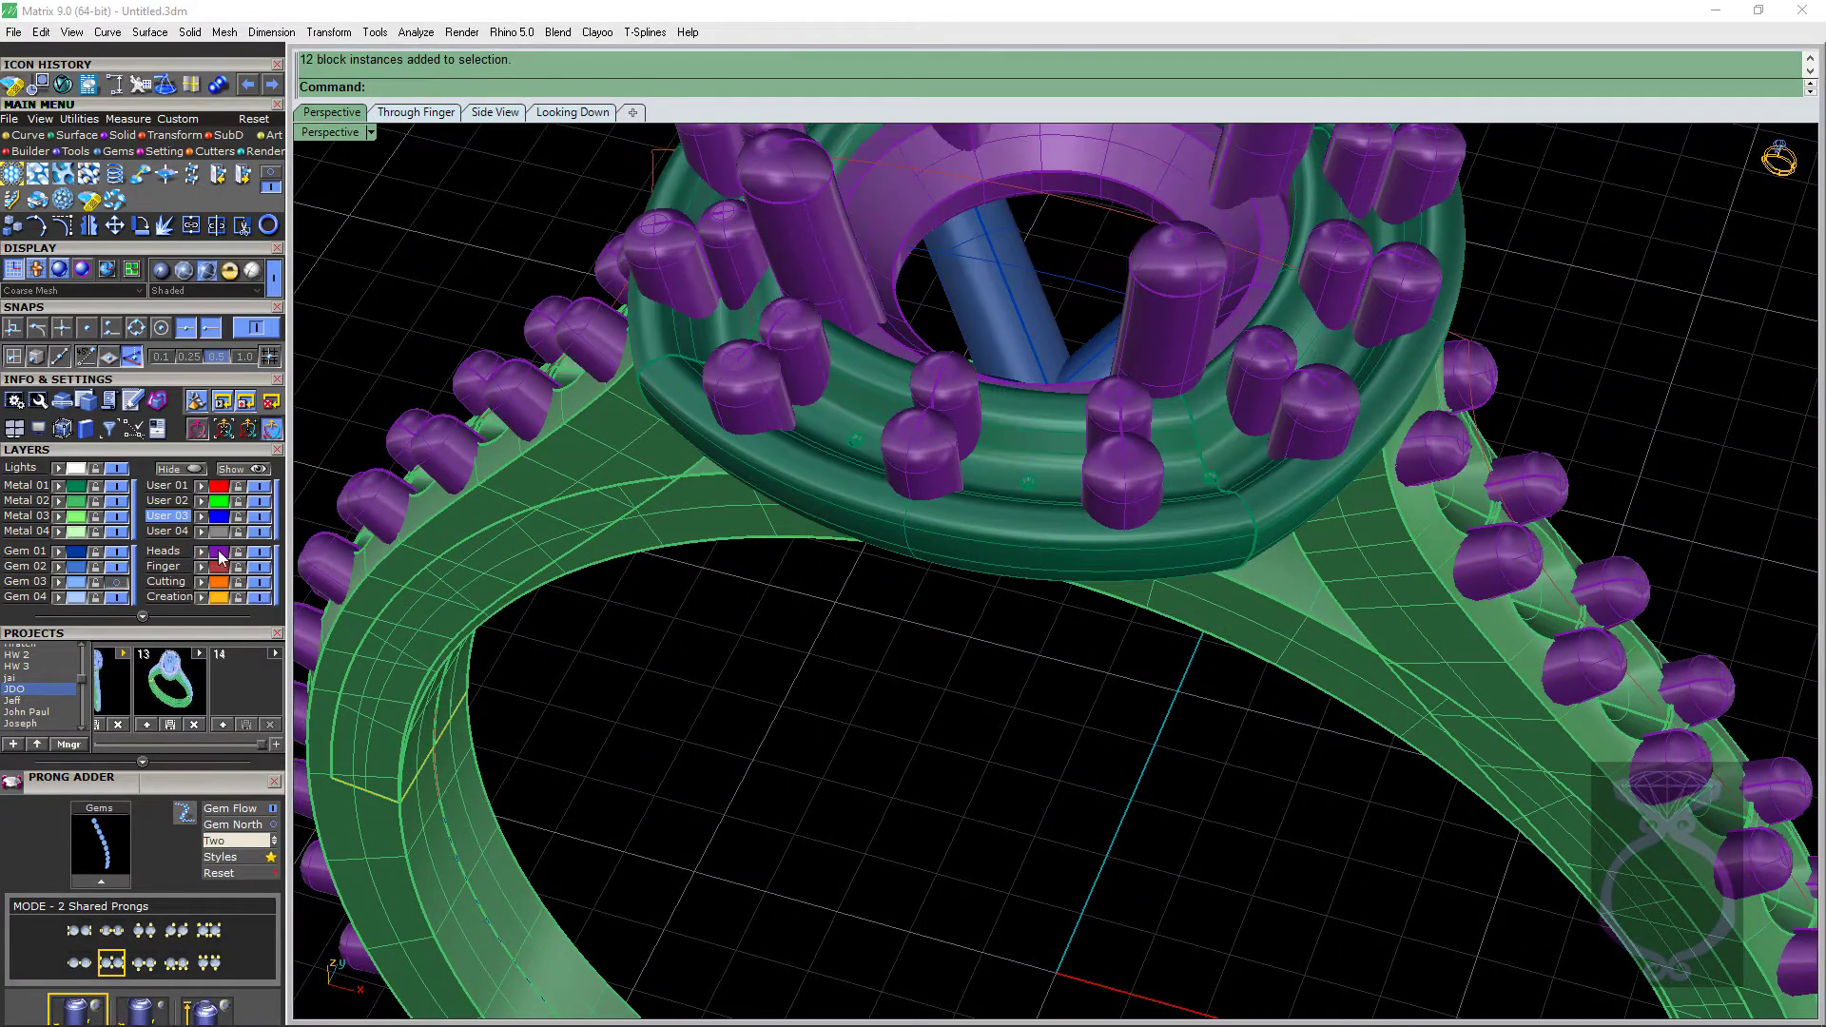
click(262, 552)
right_drag(851, 574, 794, 349)
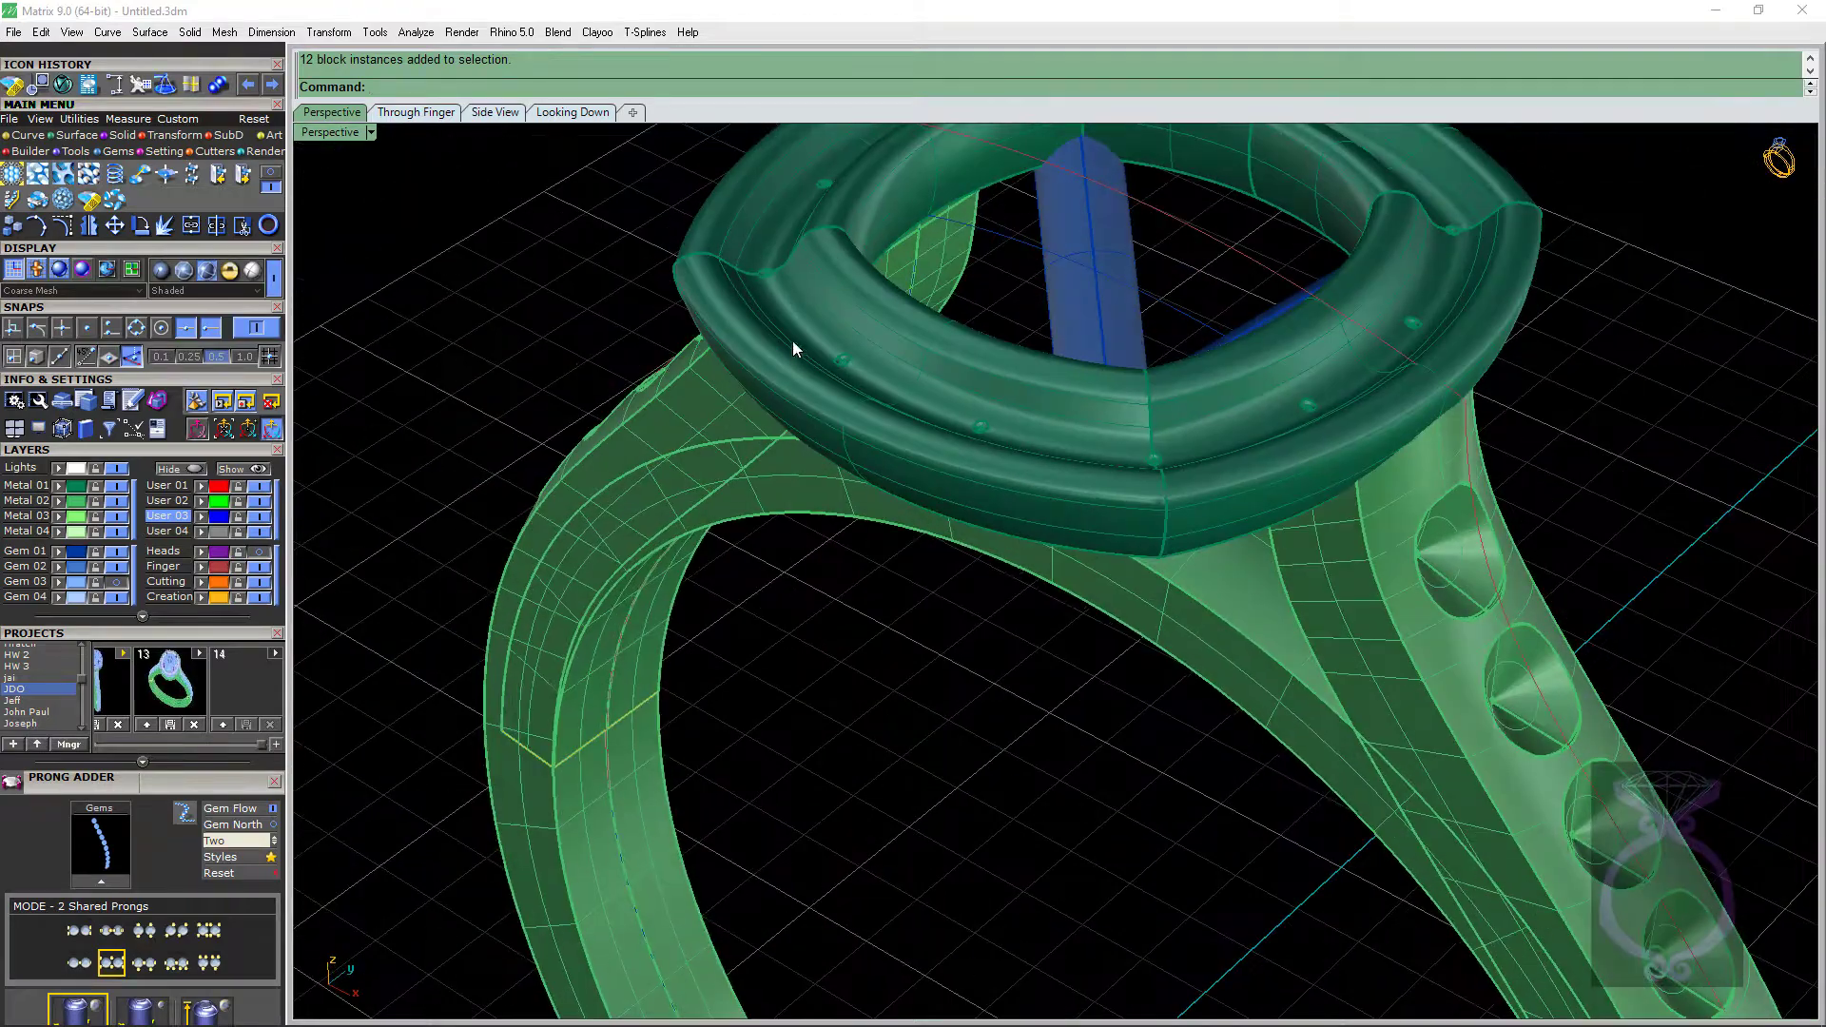
right_drag(1419, 310, 1398, 420)
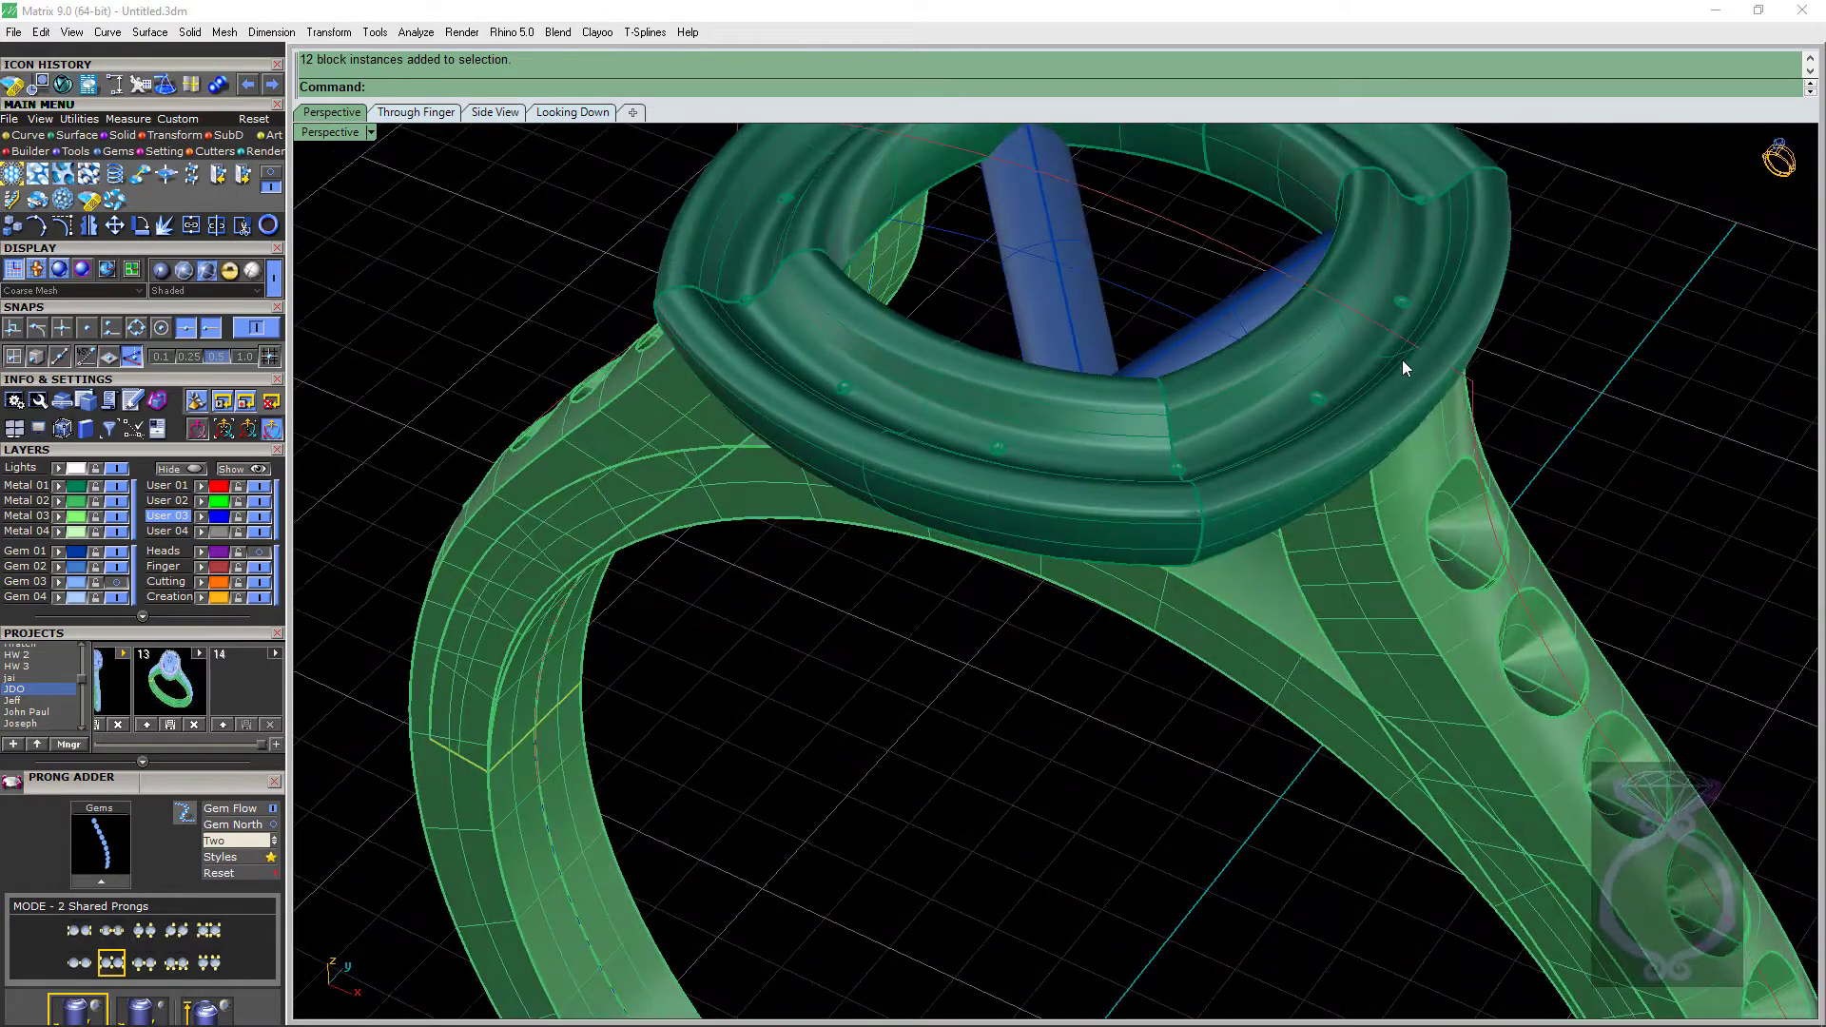
mouse_move(856, 497)
right_down()
mouse_move(868, 411)
mouse_move(884, 511)
right_up()
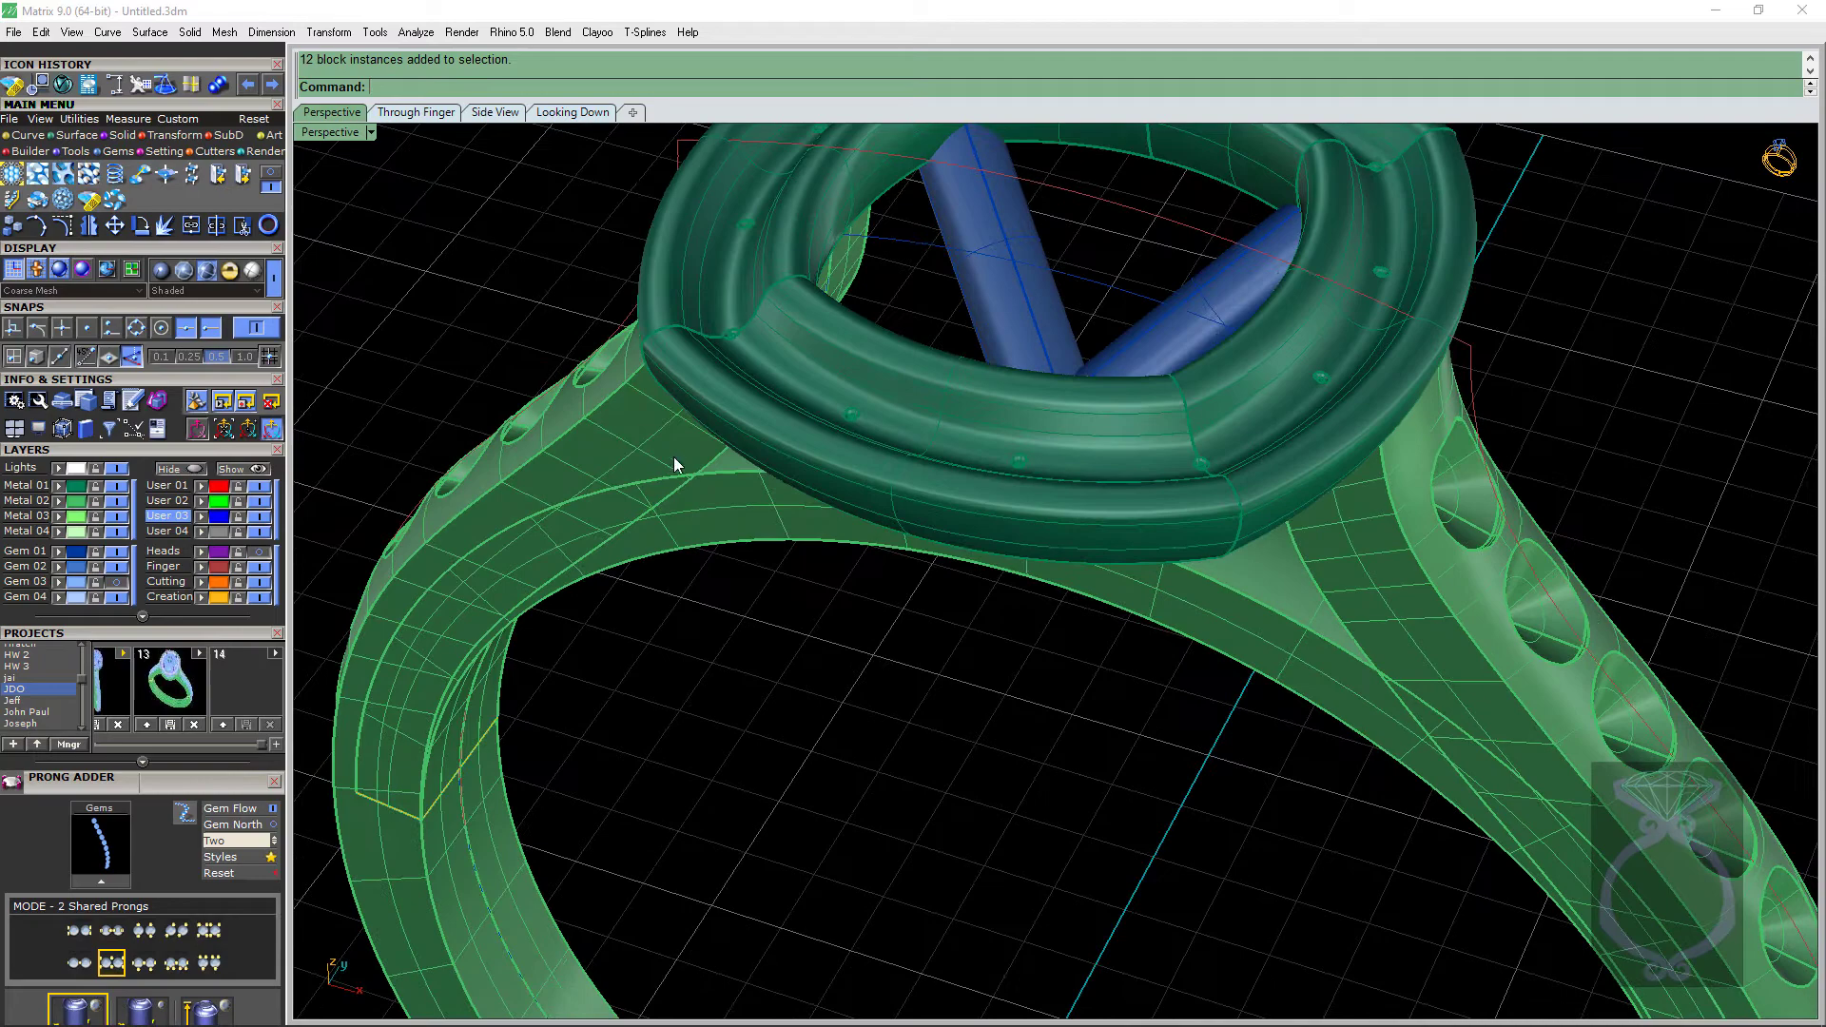
Show the Heads and Gem 03 layers again and examine how the prongs and gems sit on the halo.
click(257, 553)
right_drag(941, 295, 879, 301)
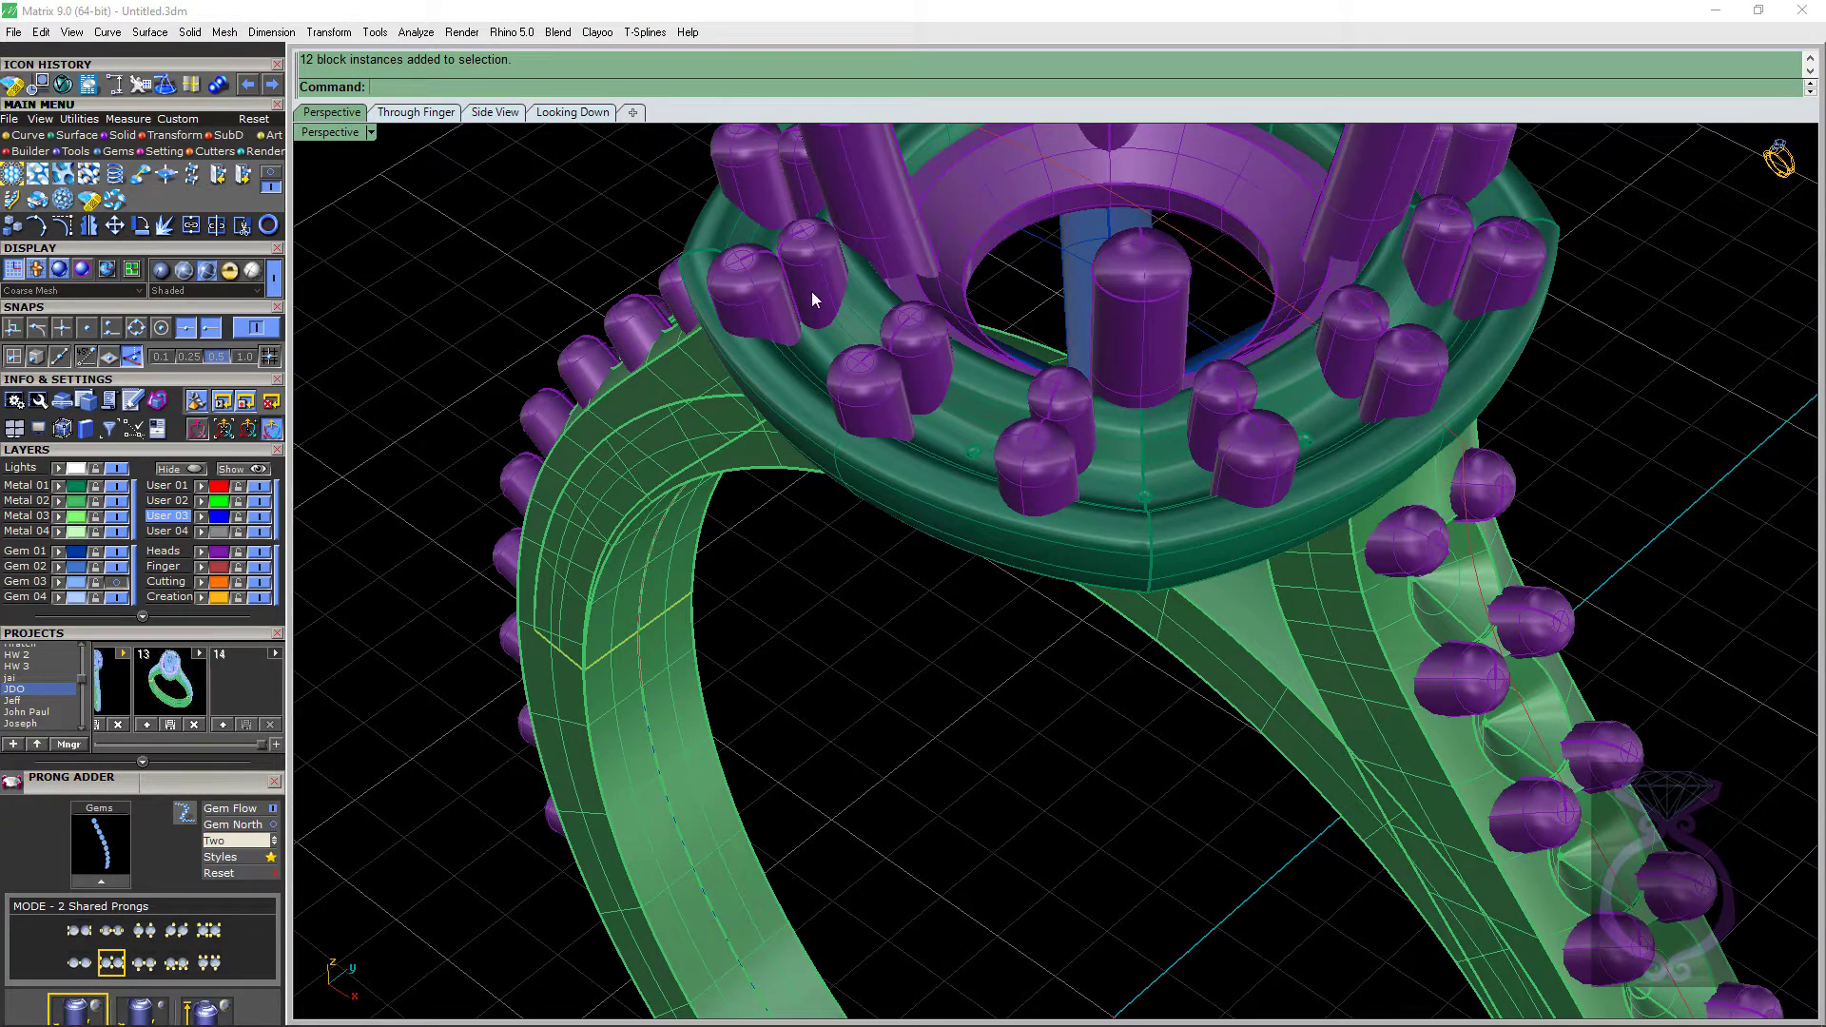
right_drag(824, 324, 852, 366)
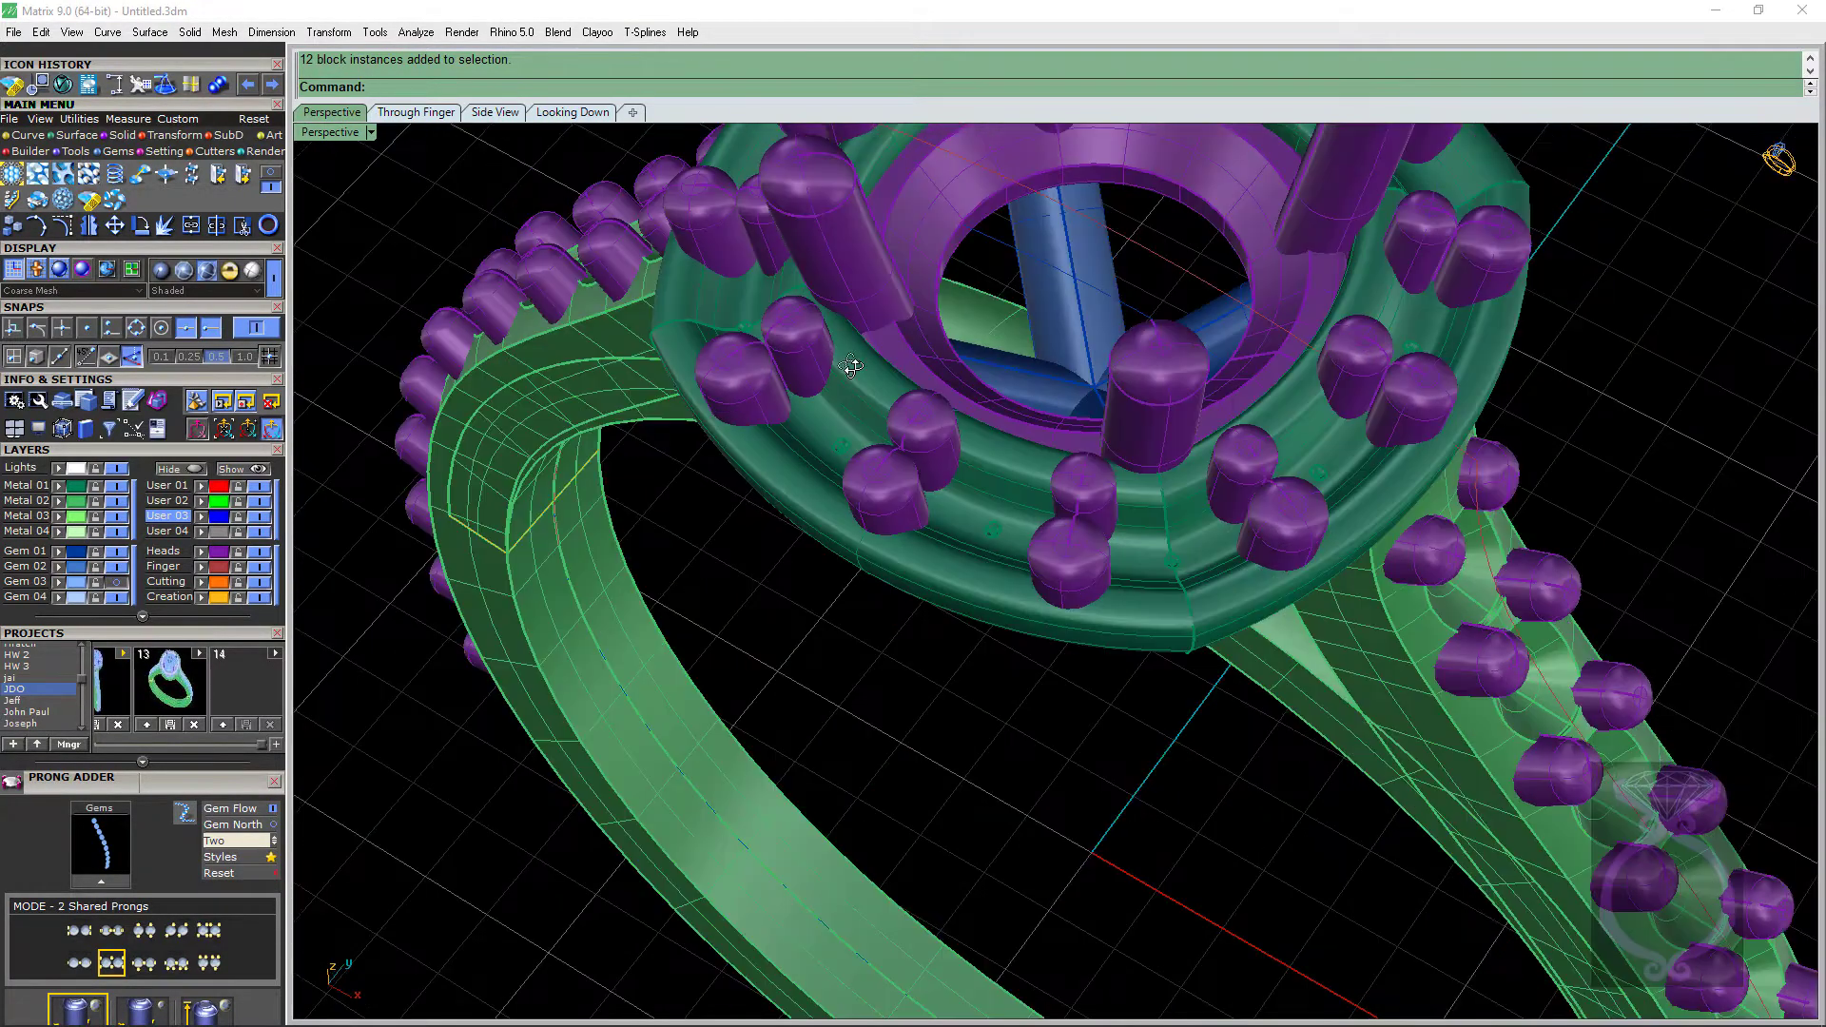
click(115, 583)
right_drag(658, 598, 714, 476)
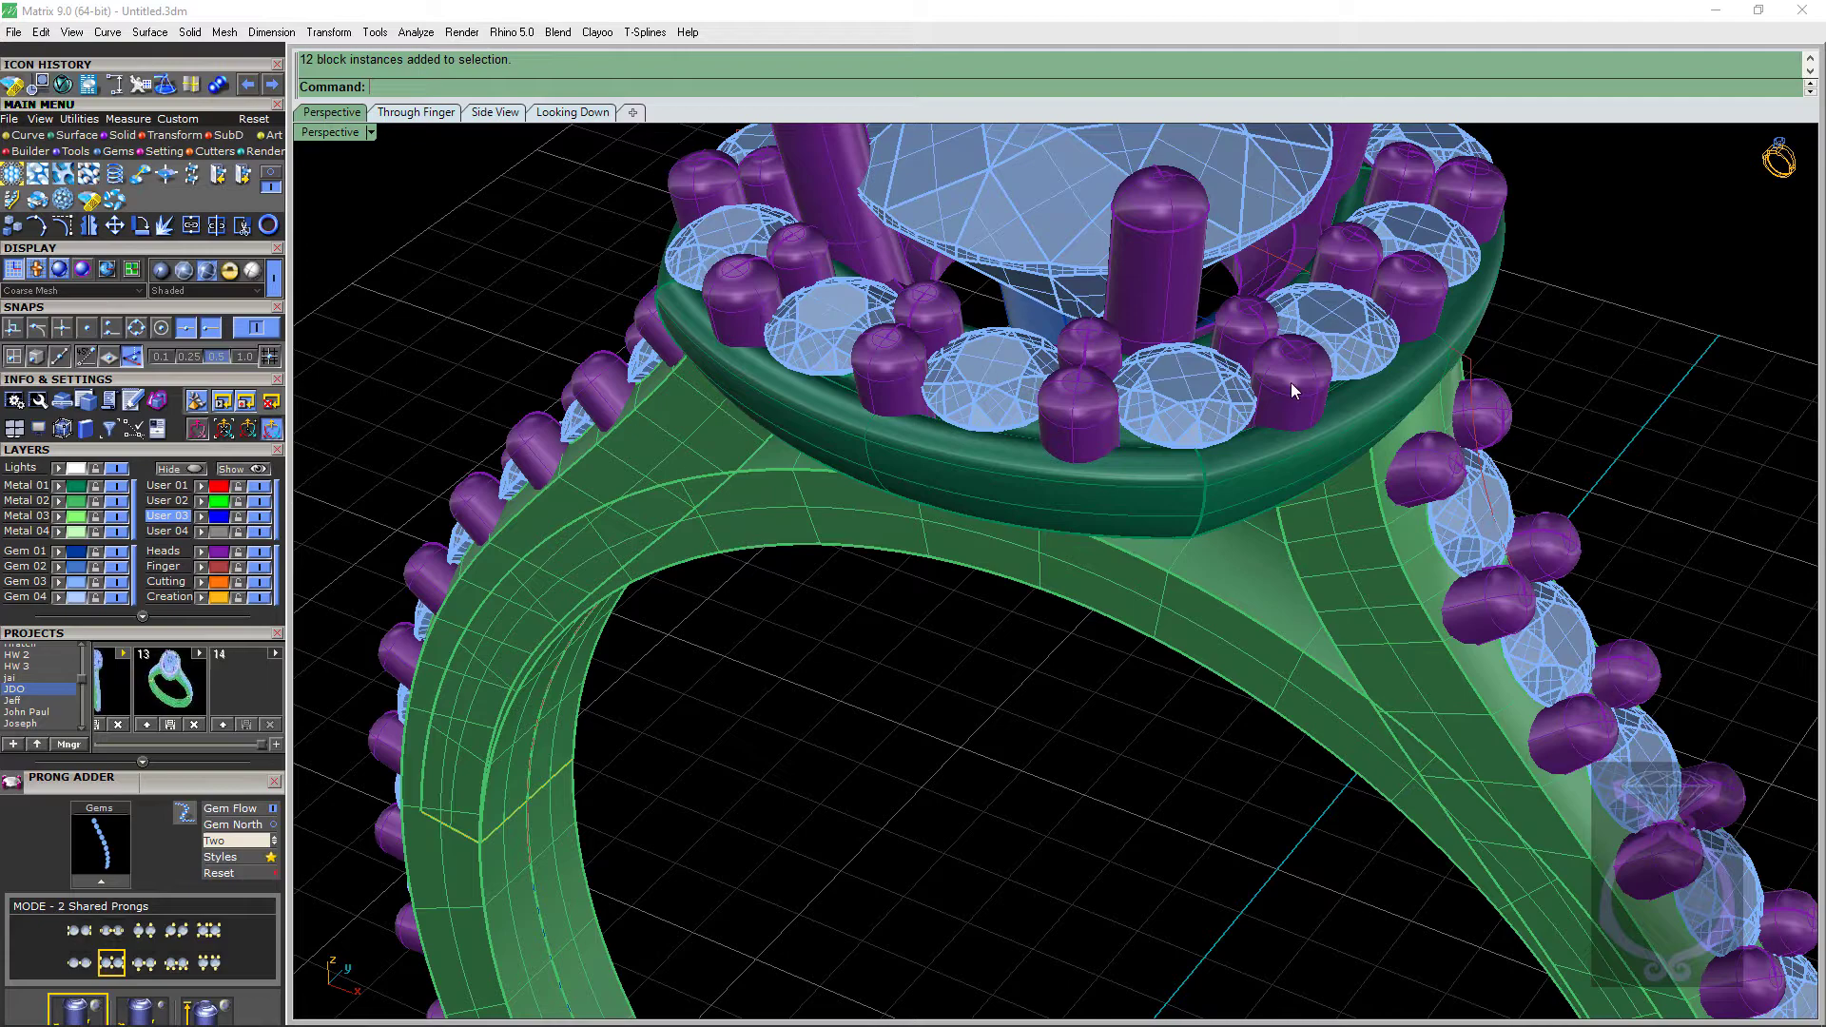
right_drag(1291, 388, 1398, 820)
scroll(1216, 432, up, 4)
scroll(1221, 482, up, 2)
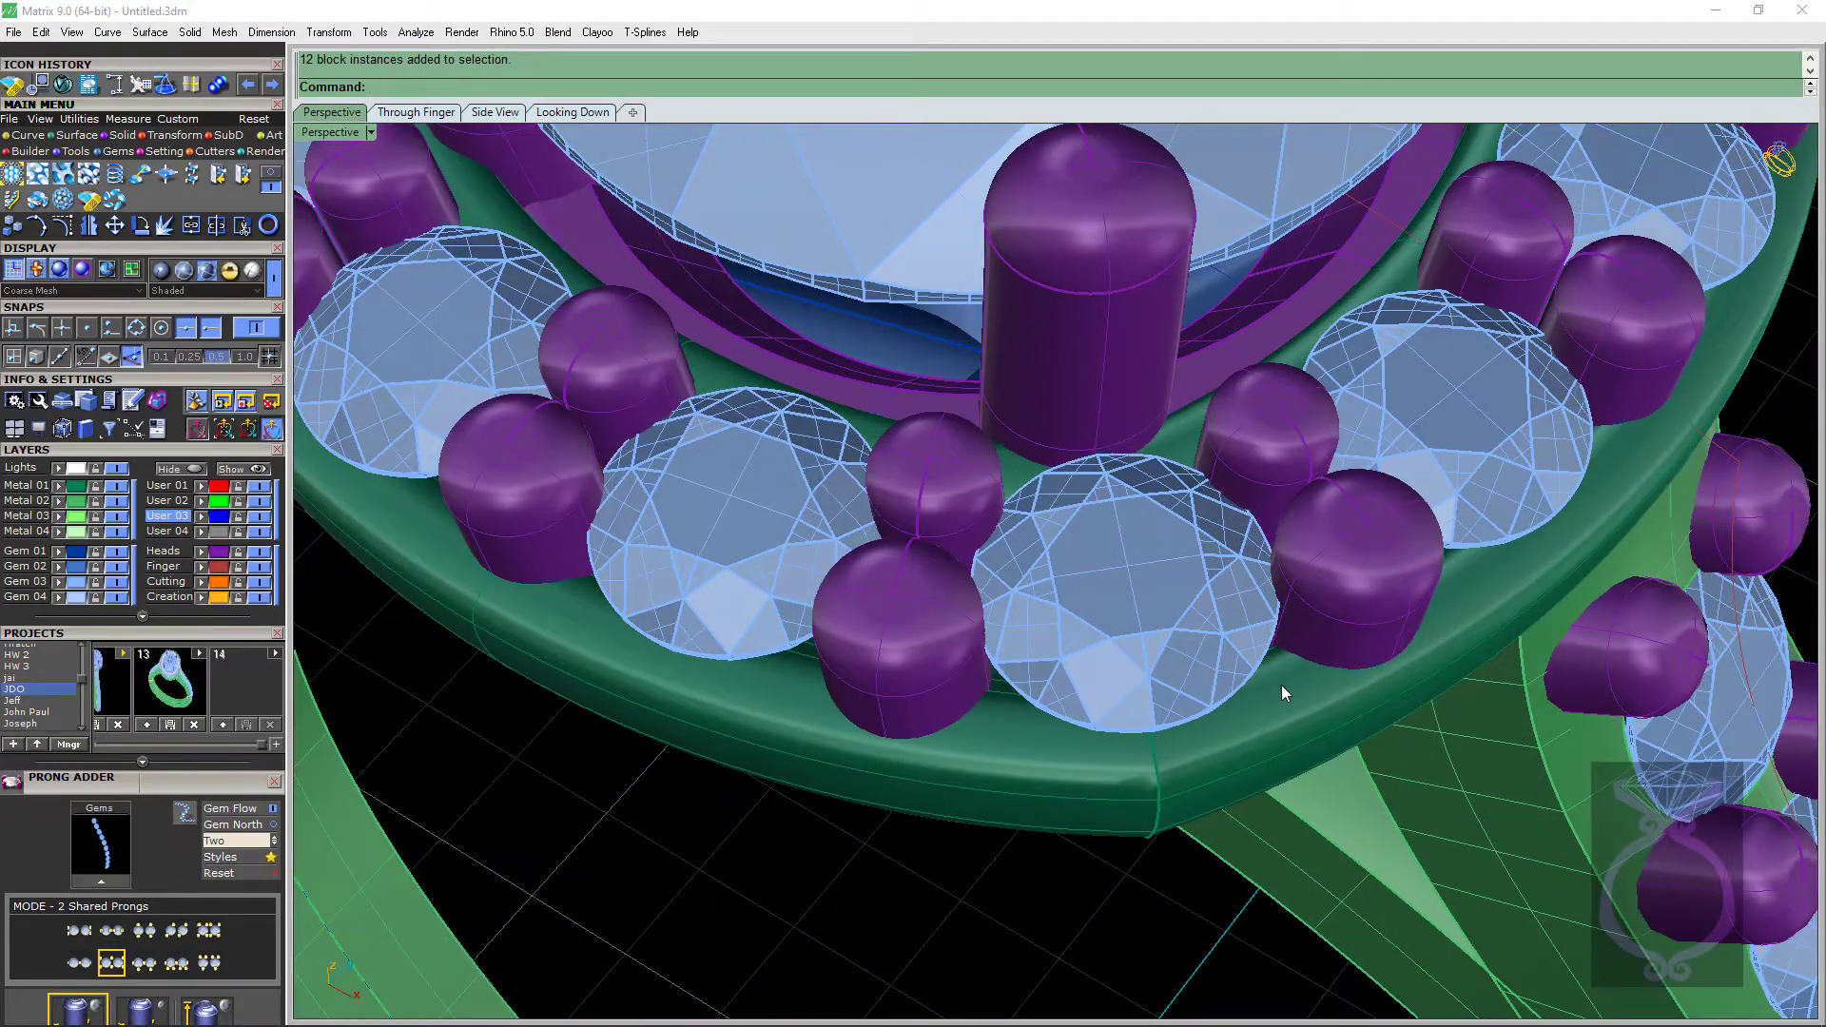
scroll(1281, 683, down, 5)
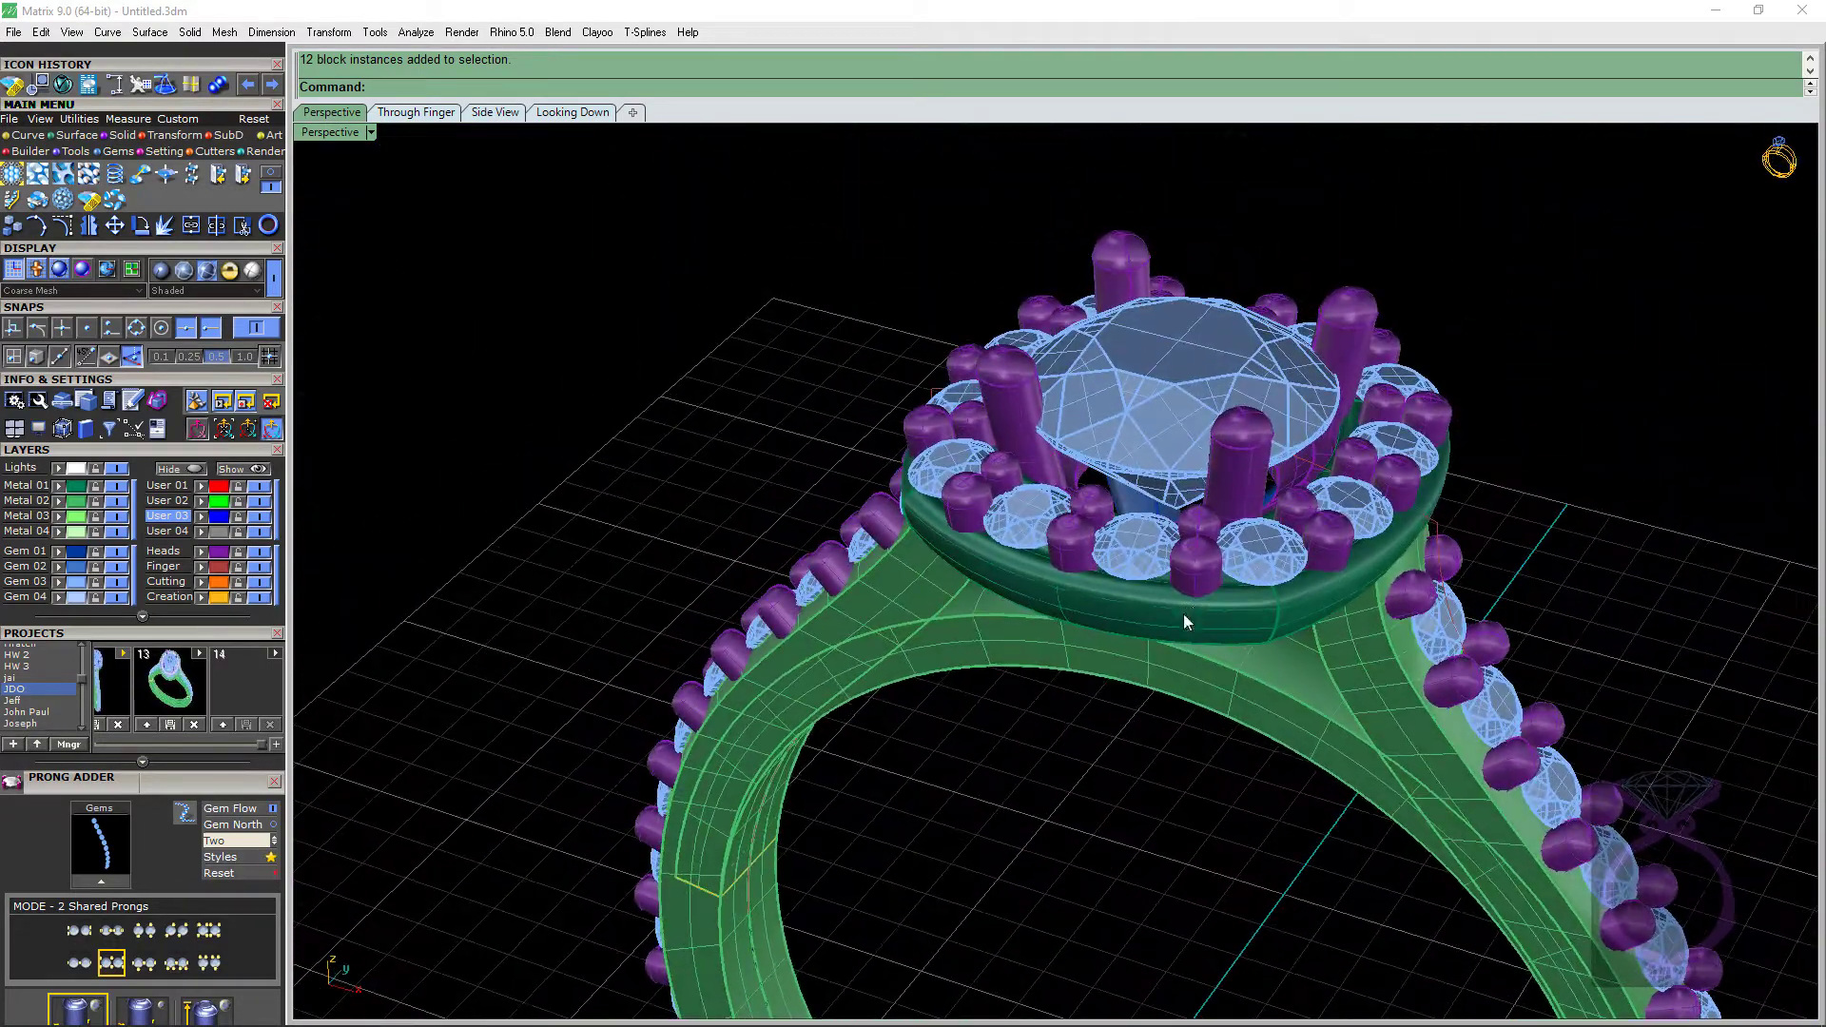
Examine how the paired prongs hold the accent gems around the halo, both at an angle and from directly above.
scroll(982, 521, up, 5)
scroll(928, 343, down, 3)
scroll(941, 404, up, 2)
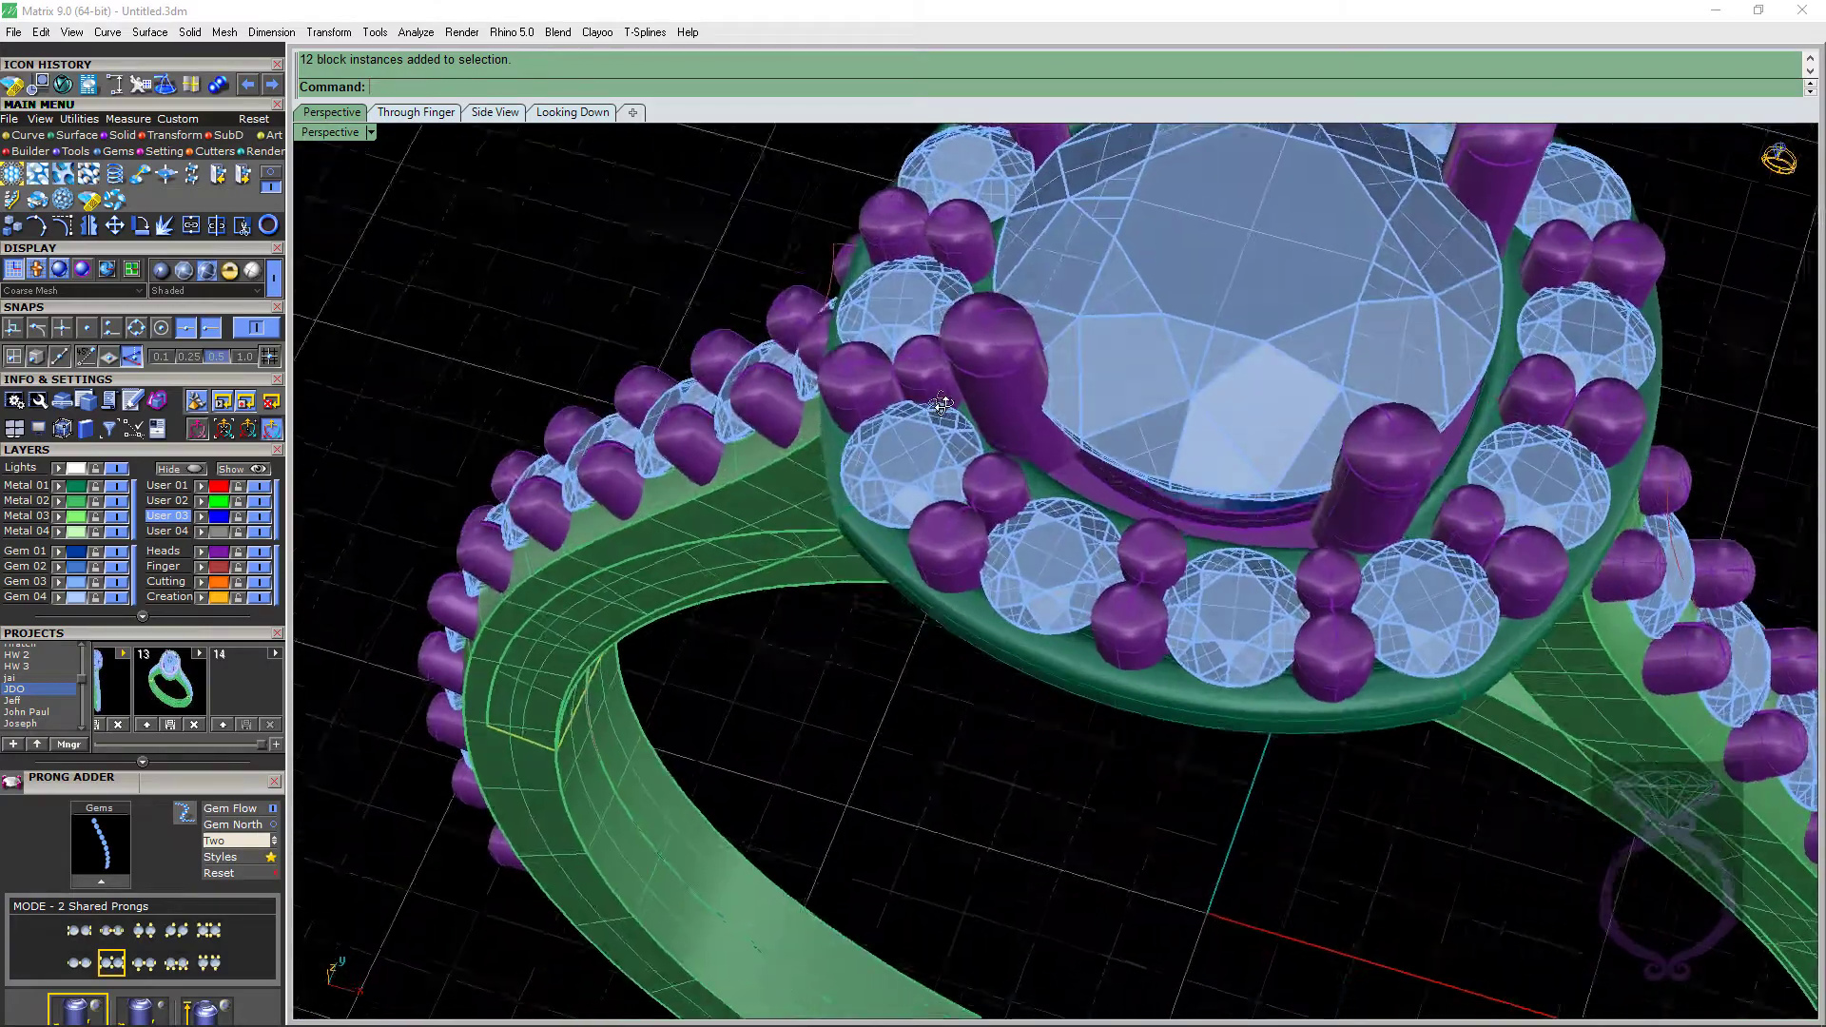
right_drag(940, 404, 962, 439)
scroll(906, 517, up, 3)
scroll(905, 517, down, 5)
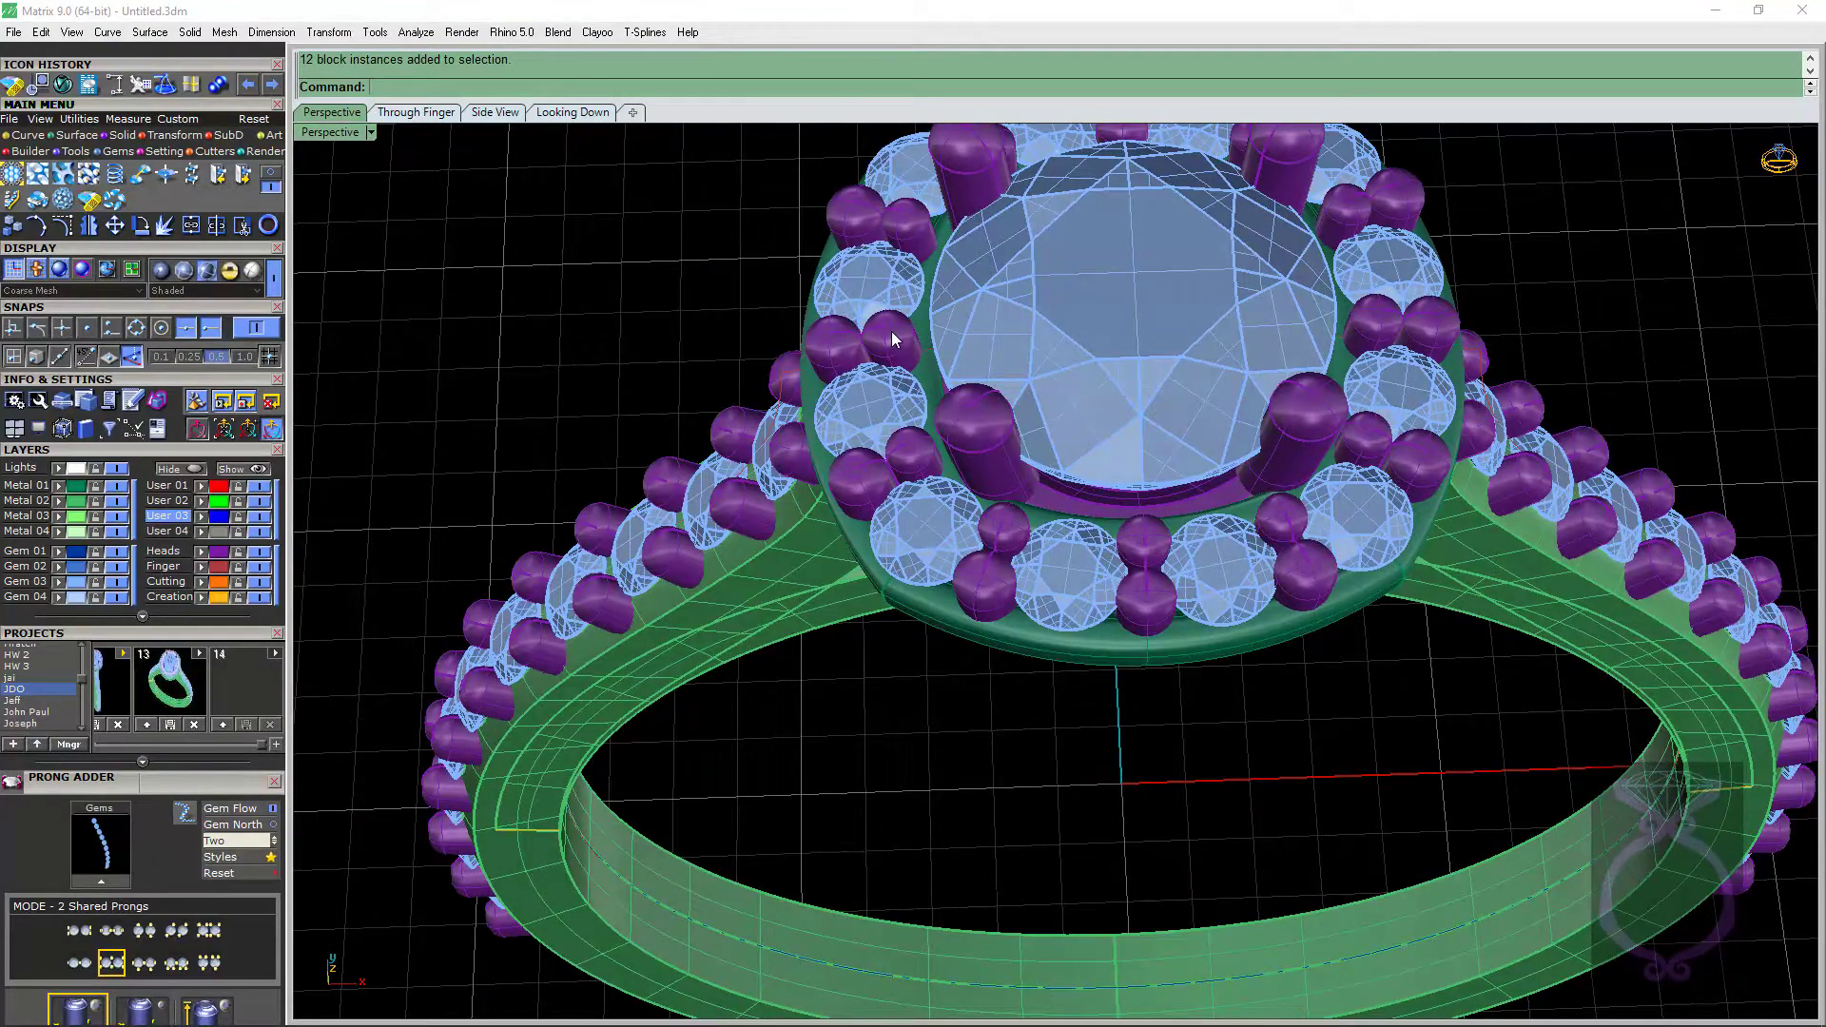
scroll(892, 332, down, 6)
right_drag(892, 332, 1027, 427)
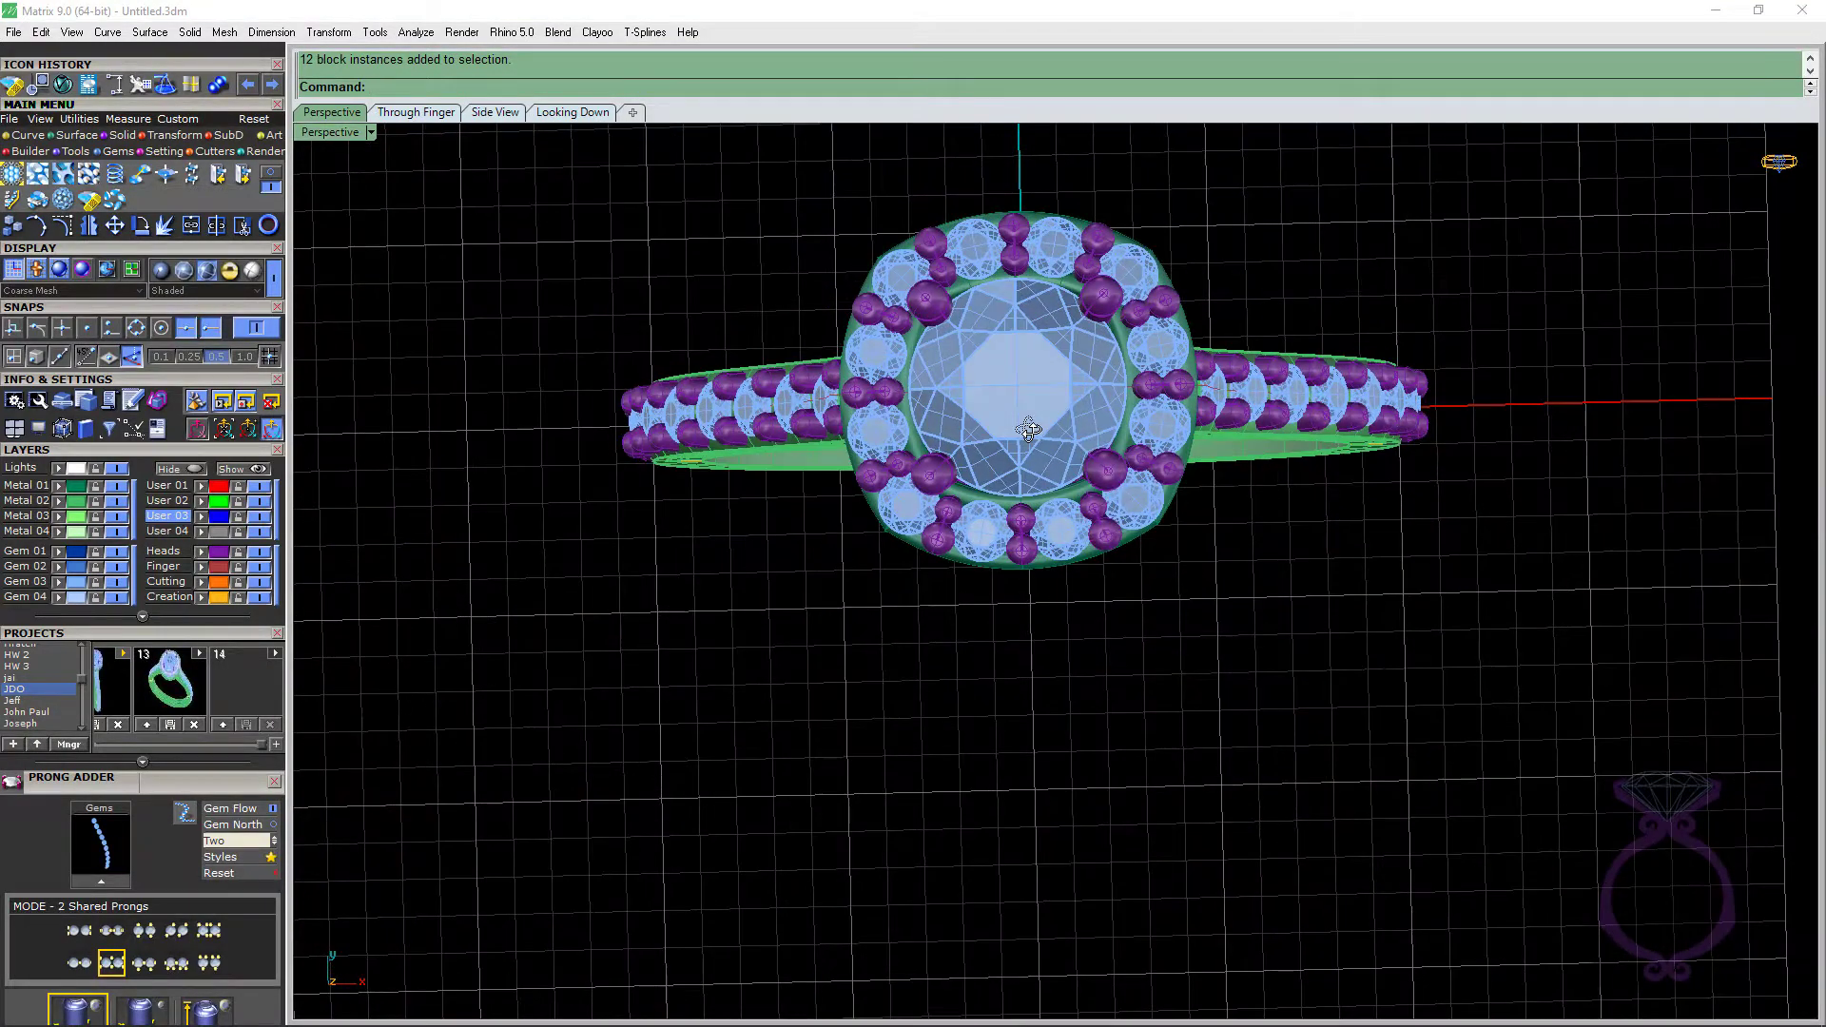
scroll(983, 241, up, 3)
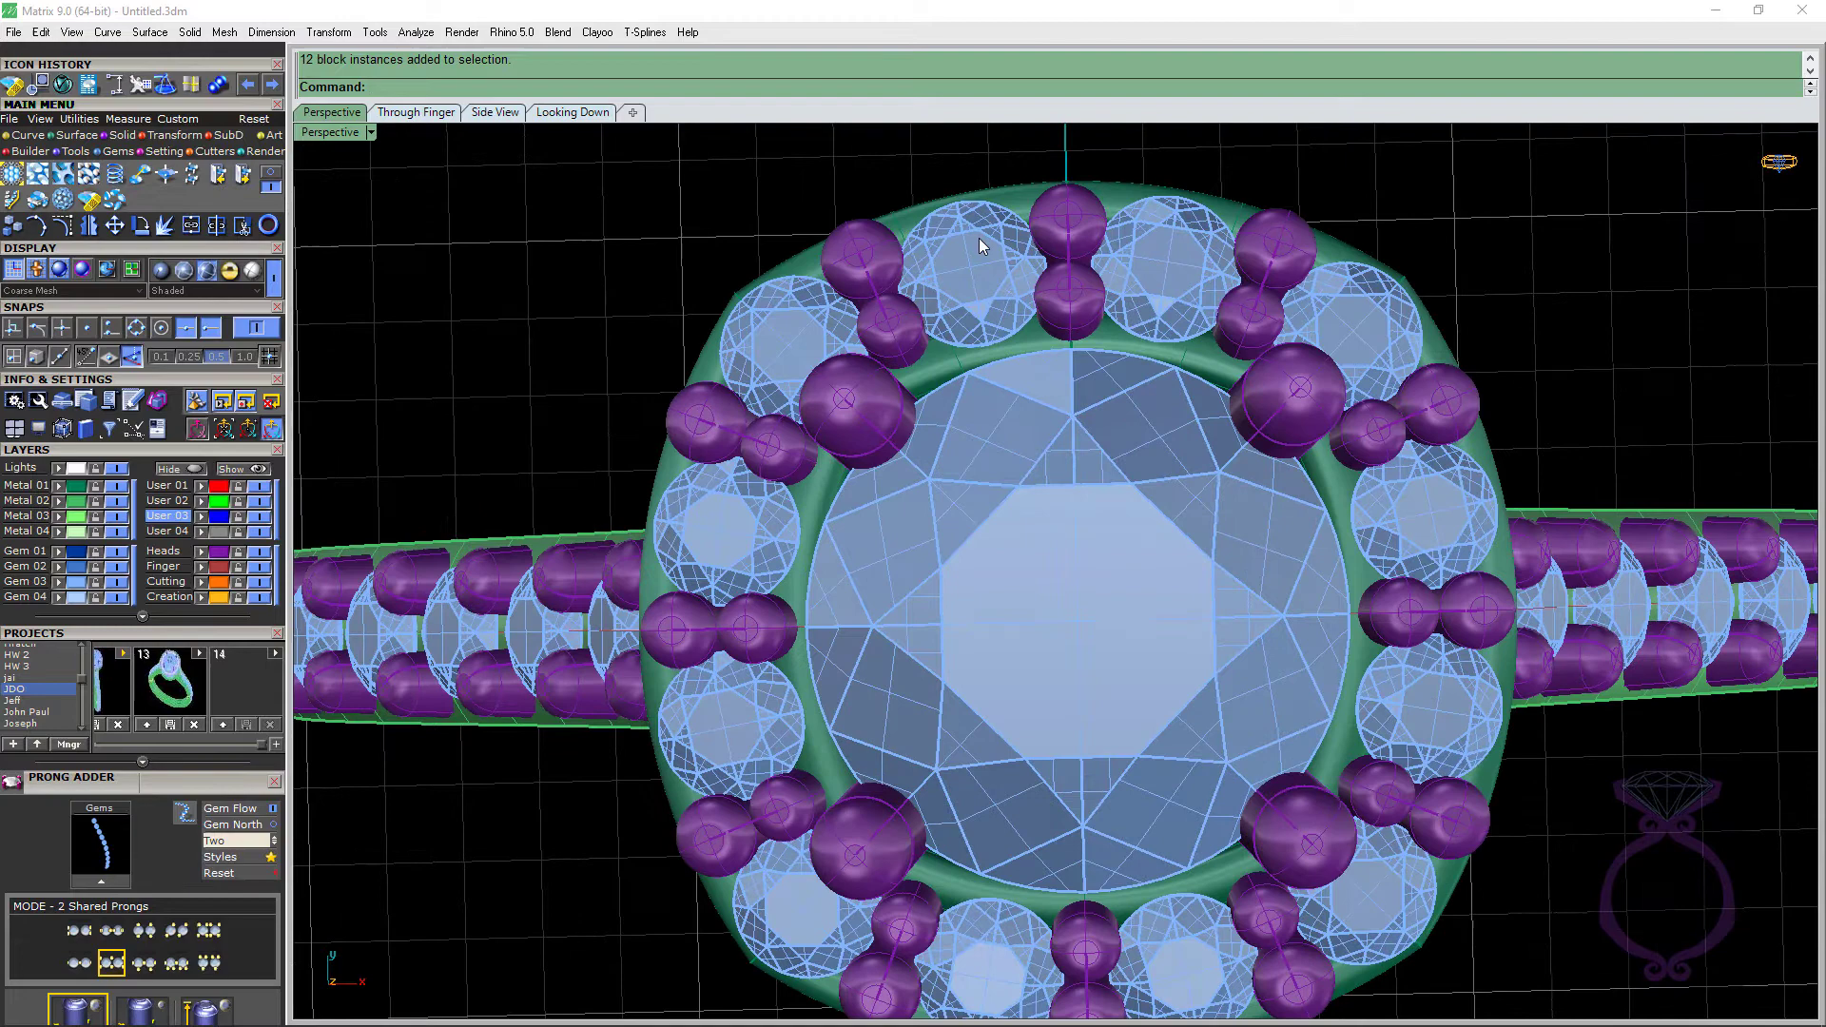
right_drag(983, 246, 1014, 215)
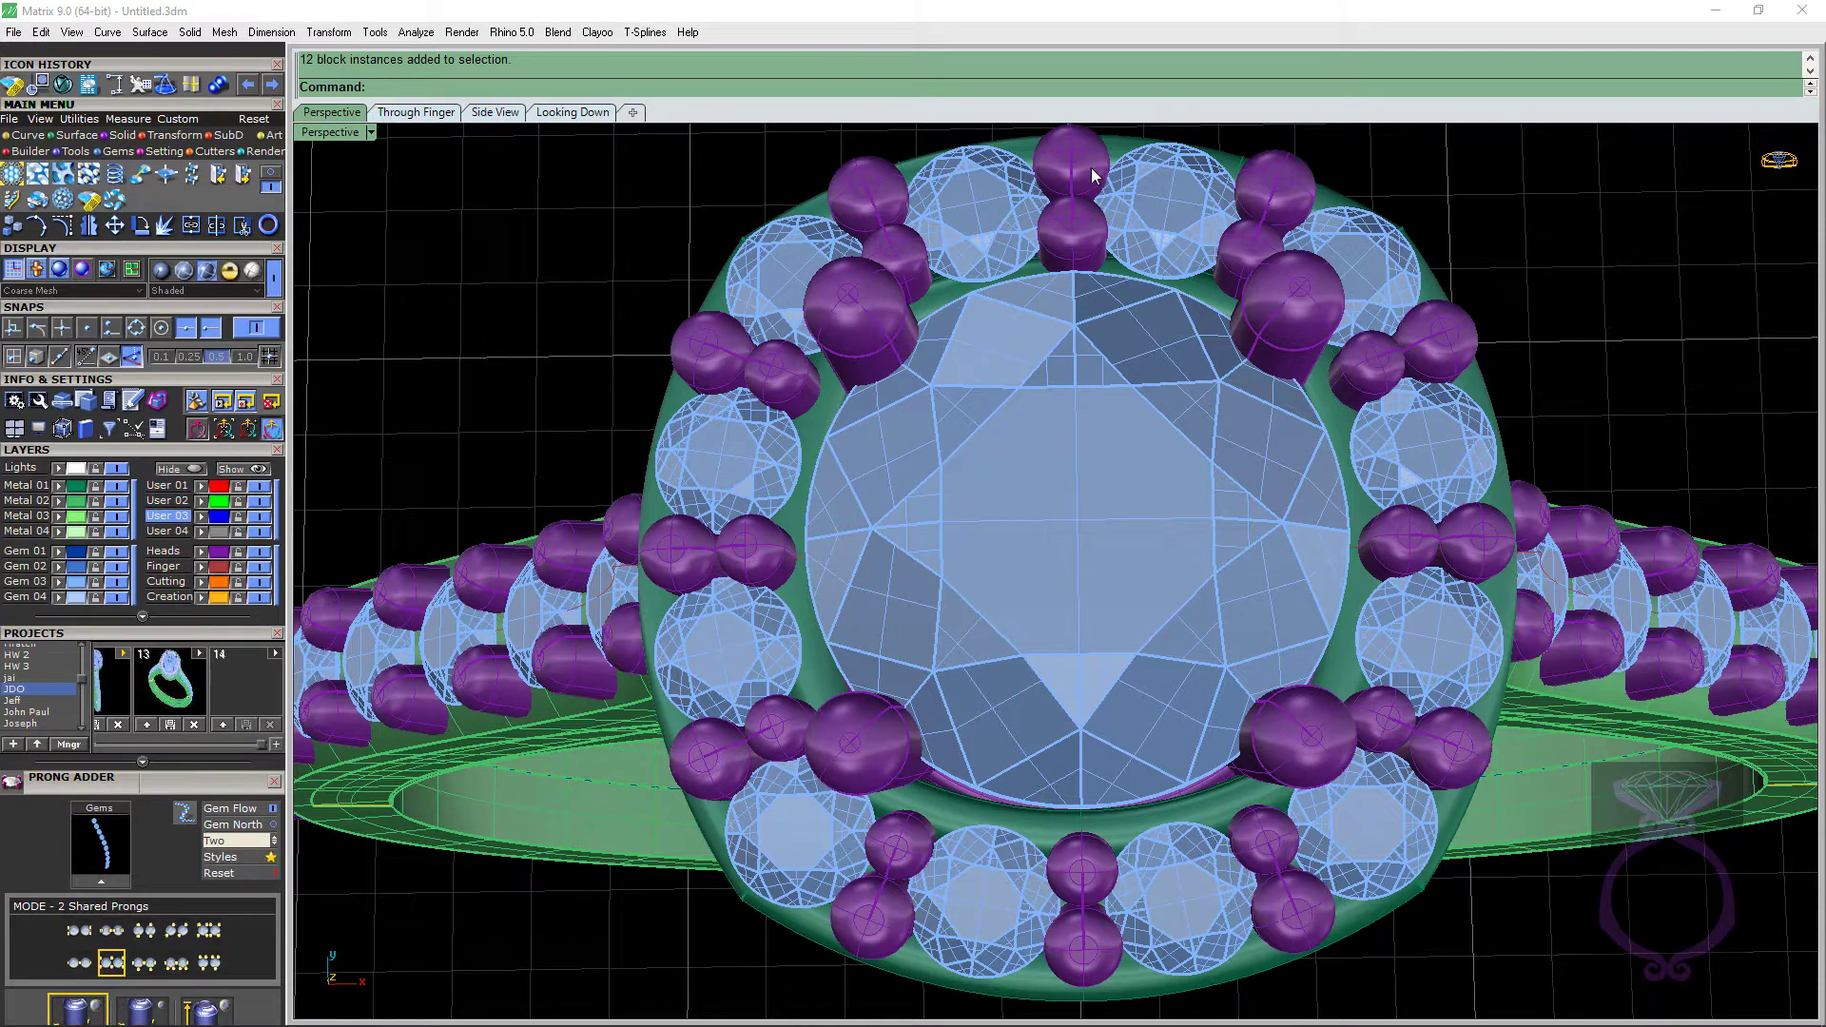
right_drag(1087, 171, 1085, 232)
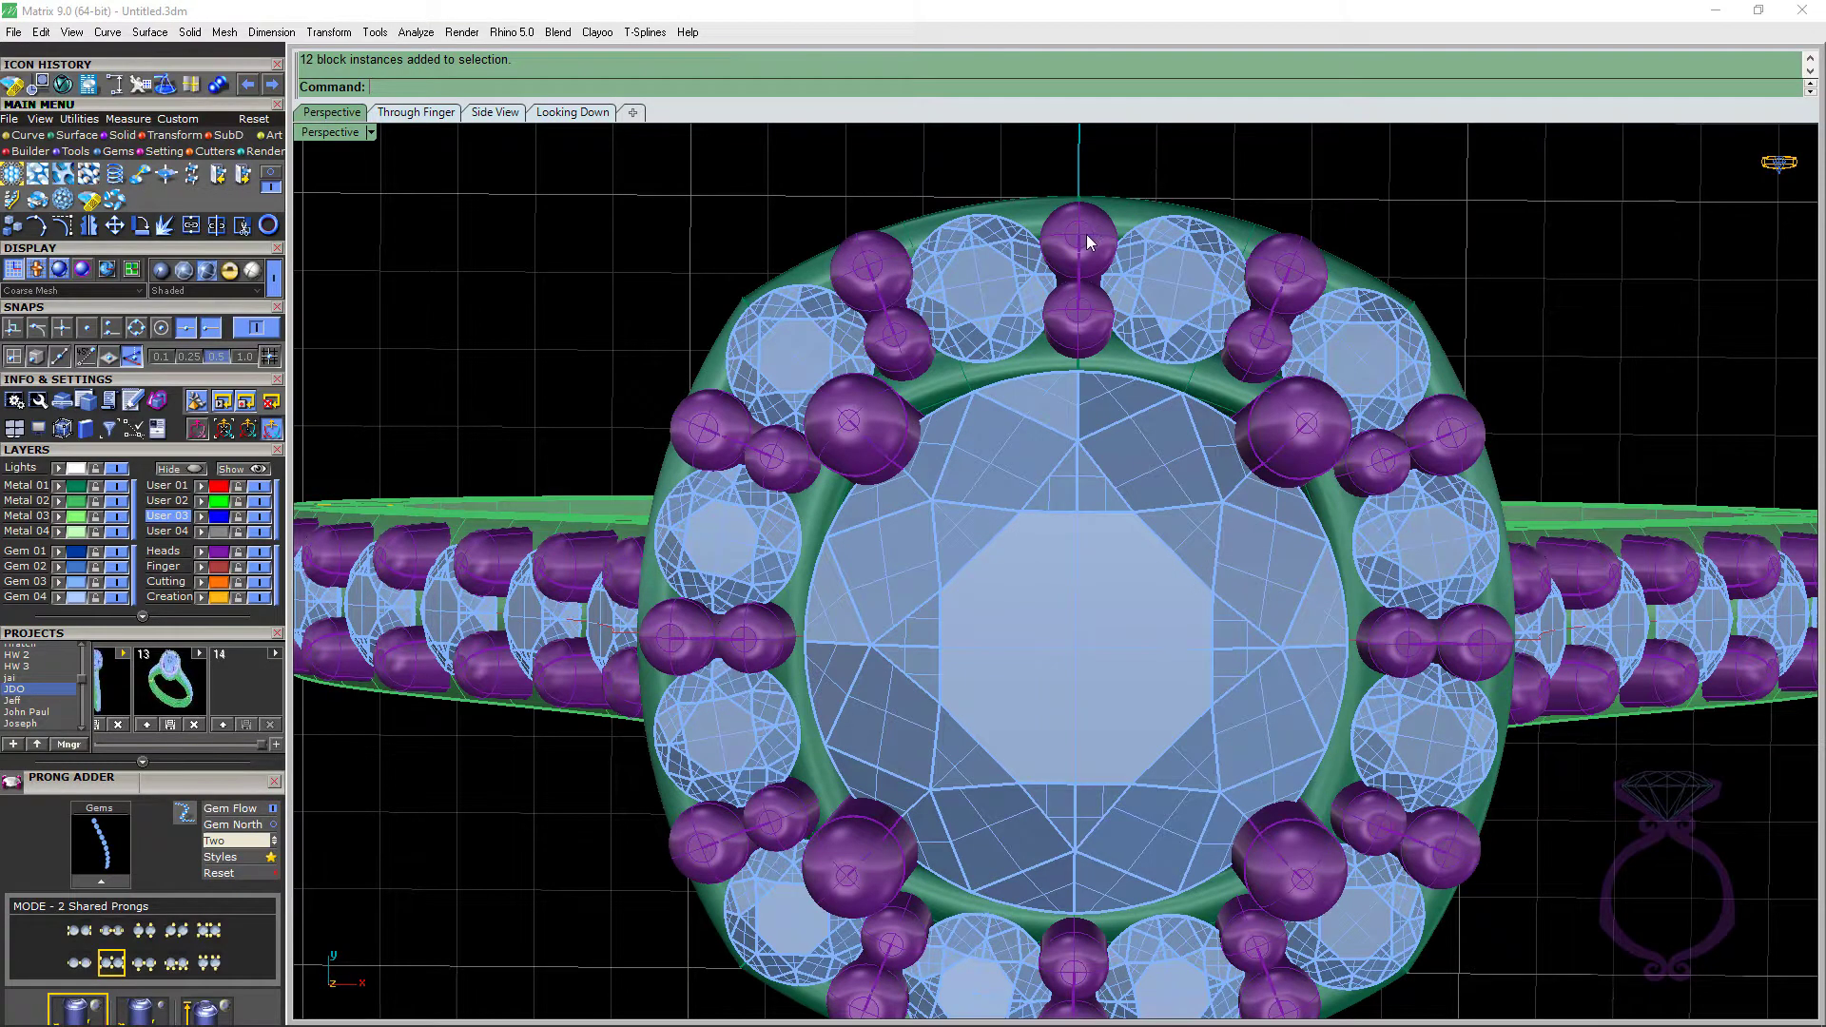
Examine the row of shared prongs and accent gems running down the ring's shank.
scroll(1087, 241, down, 7)
right_drag(1101, 334, 1206, 304)
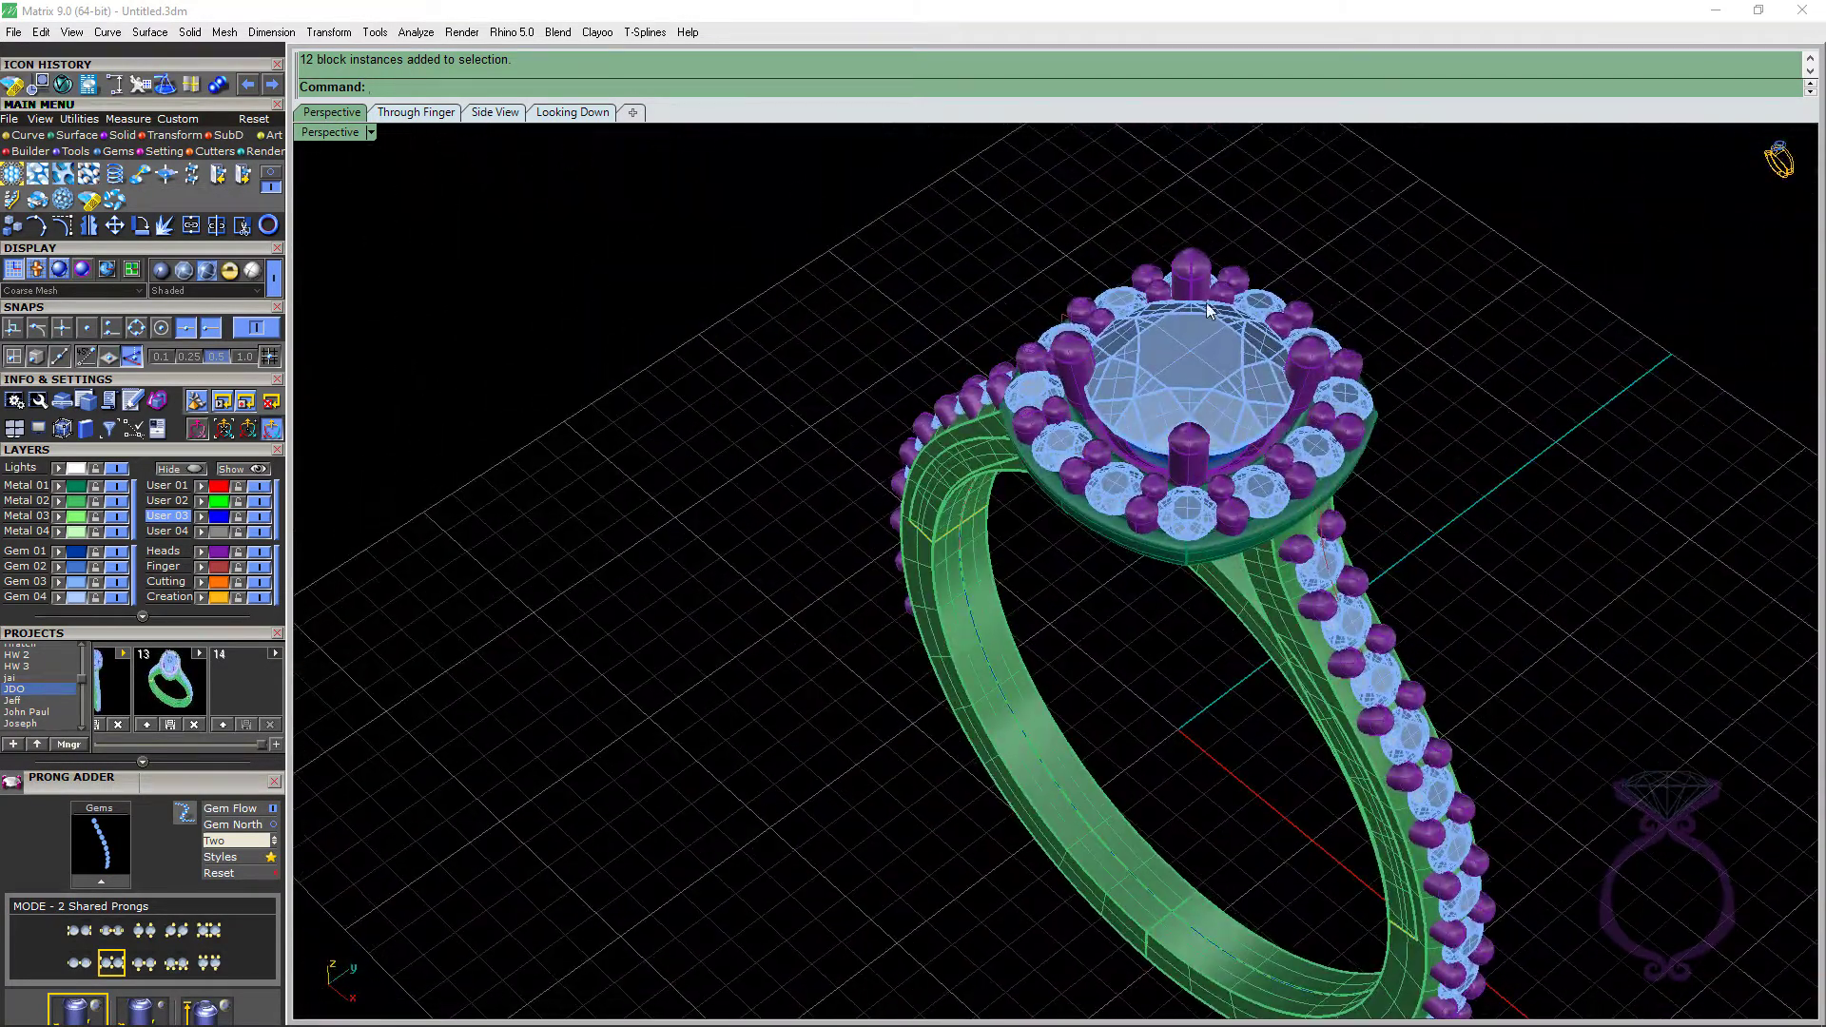
scroll(1330, 291, up, 11)
right_drag(1282, 390, 1096, 263)
scroll(1010, 257, down, 3)
scroll(1082, 253, up, 3)
shift+right_drag(1083, 400, 960, 152)
right_drag(1141, 447, 1068, 483)
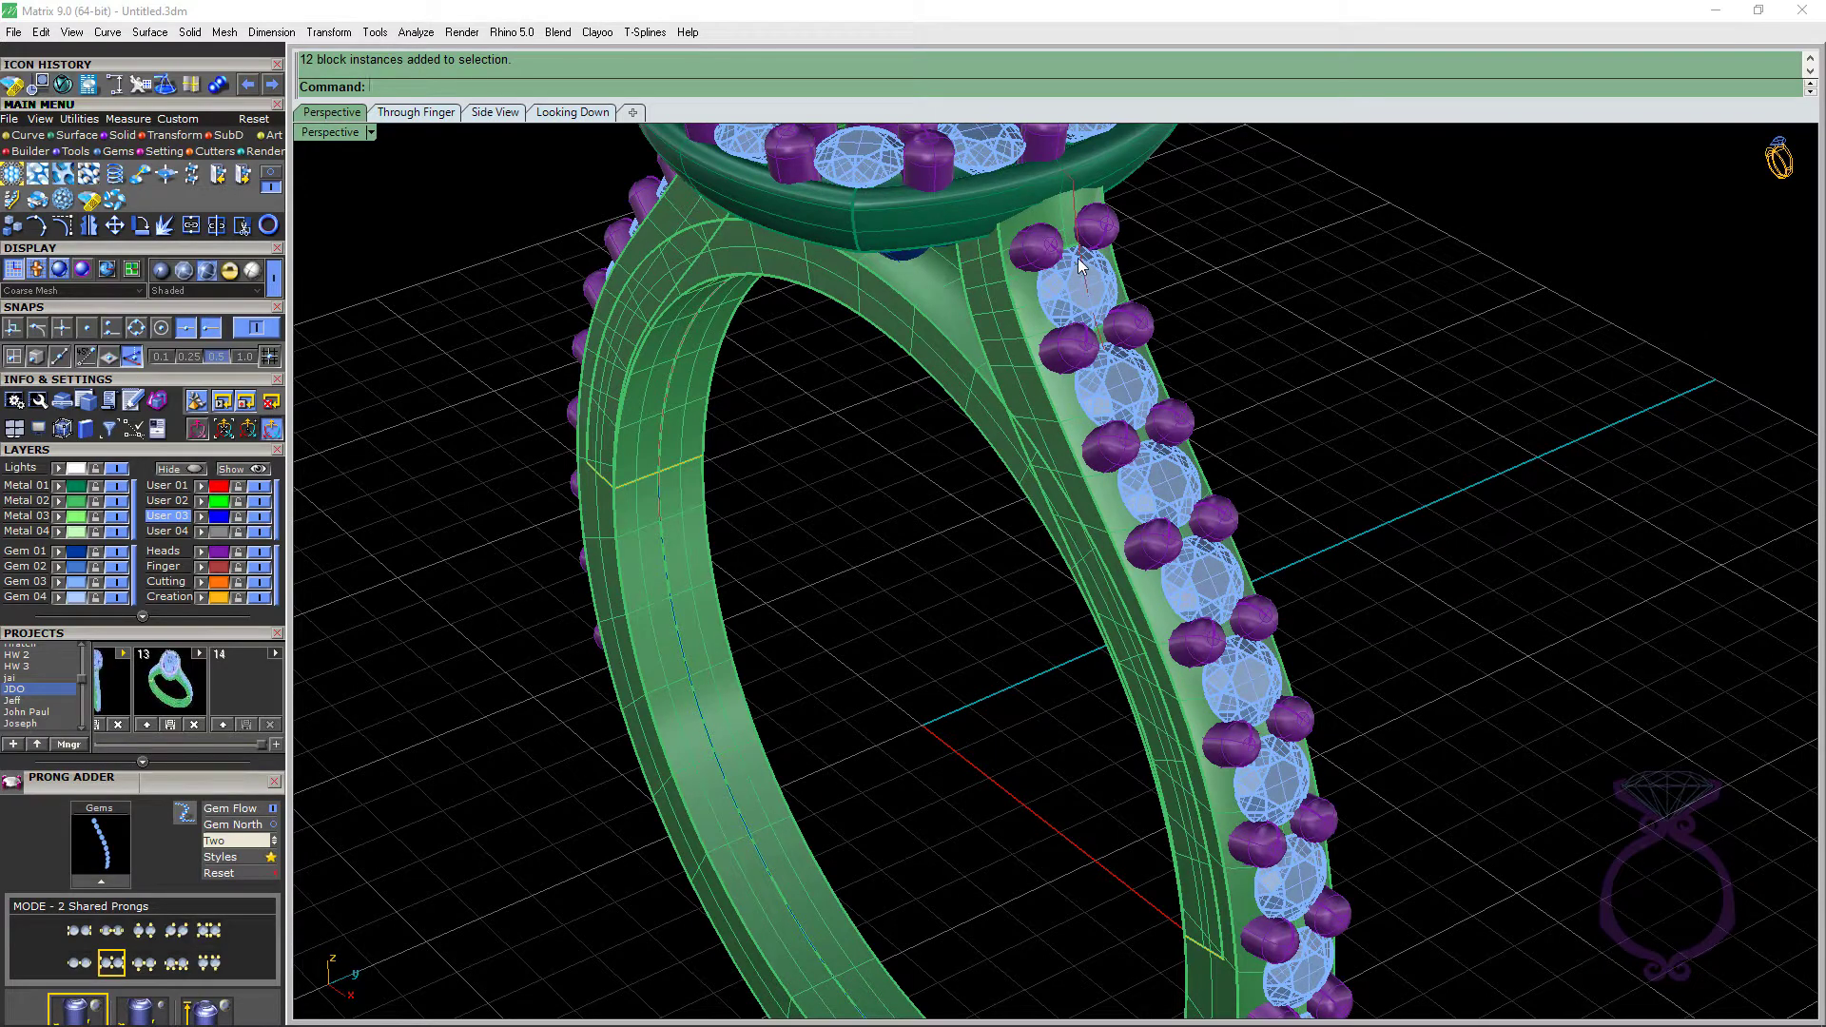
scroll(1077, 259, up, 2)
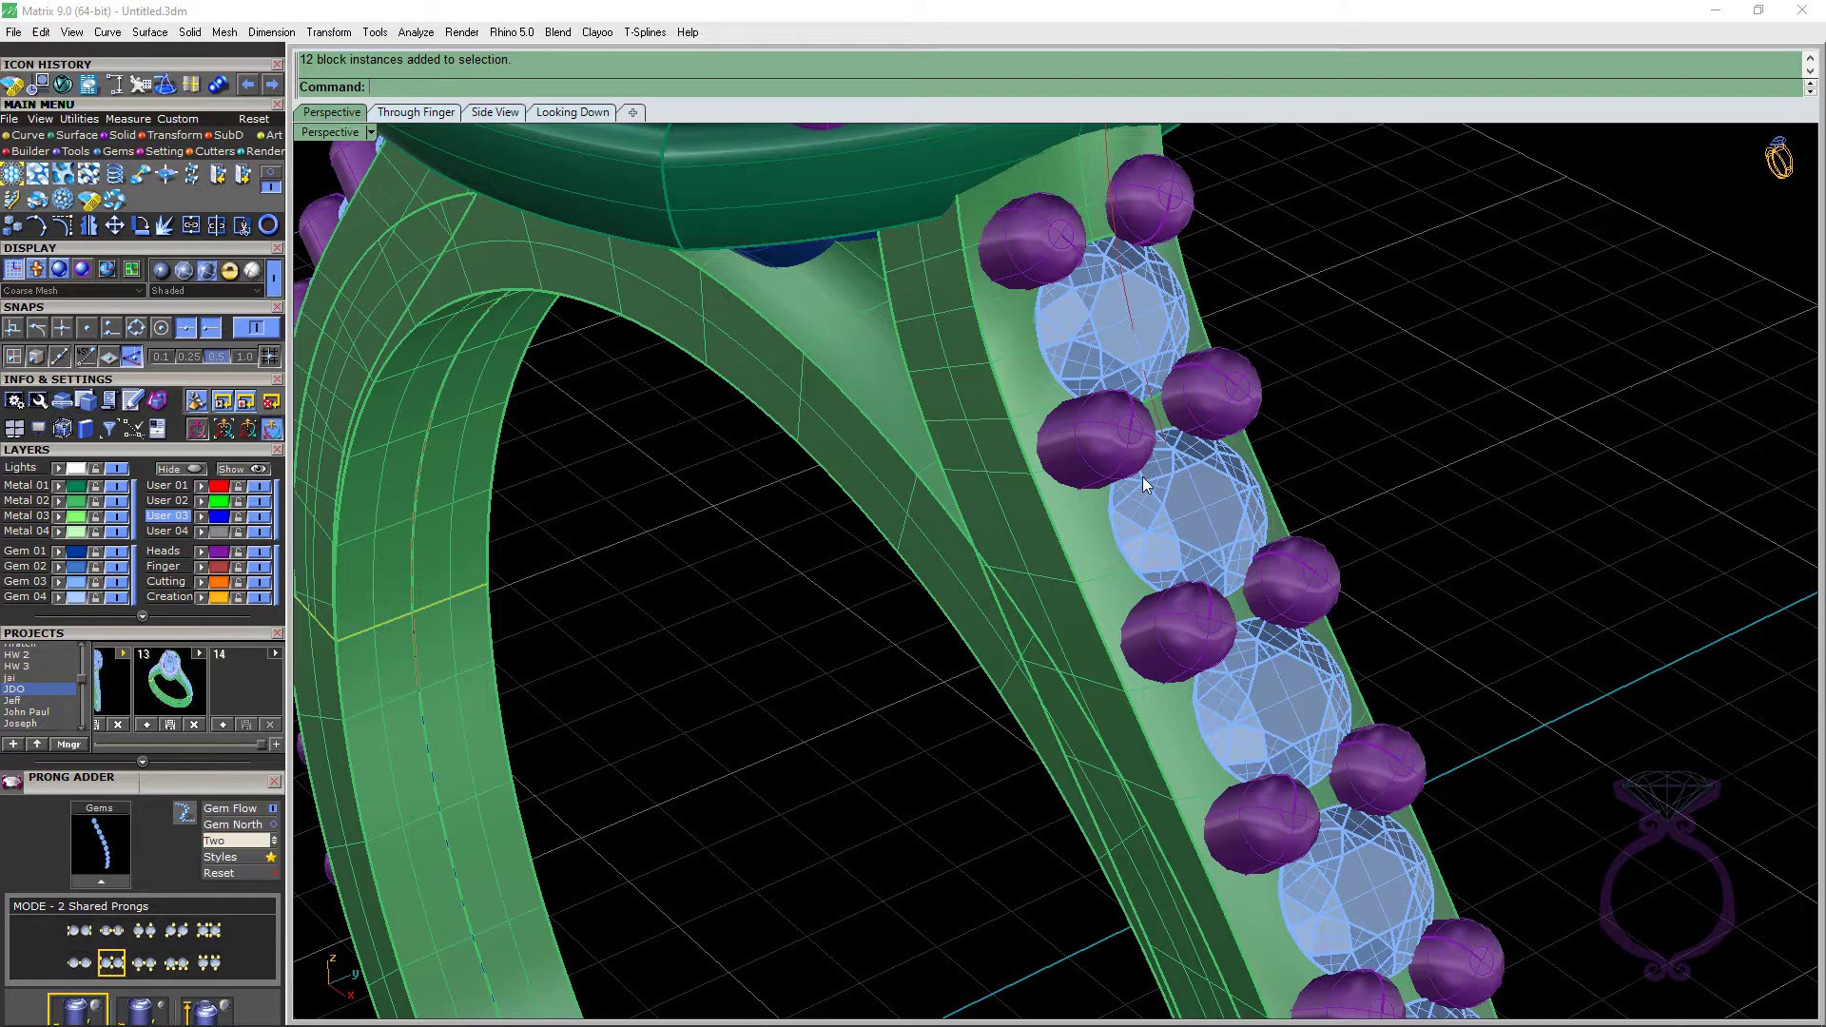
Open the shank's shared prongs for editing, inspect them from the side and the front, and accept their existing settings.
click(1047, 256)
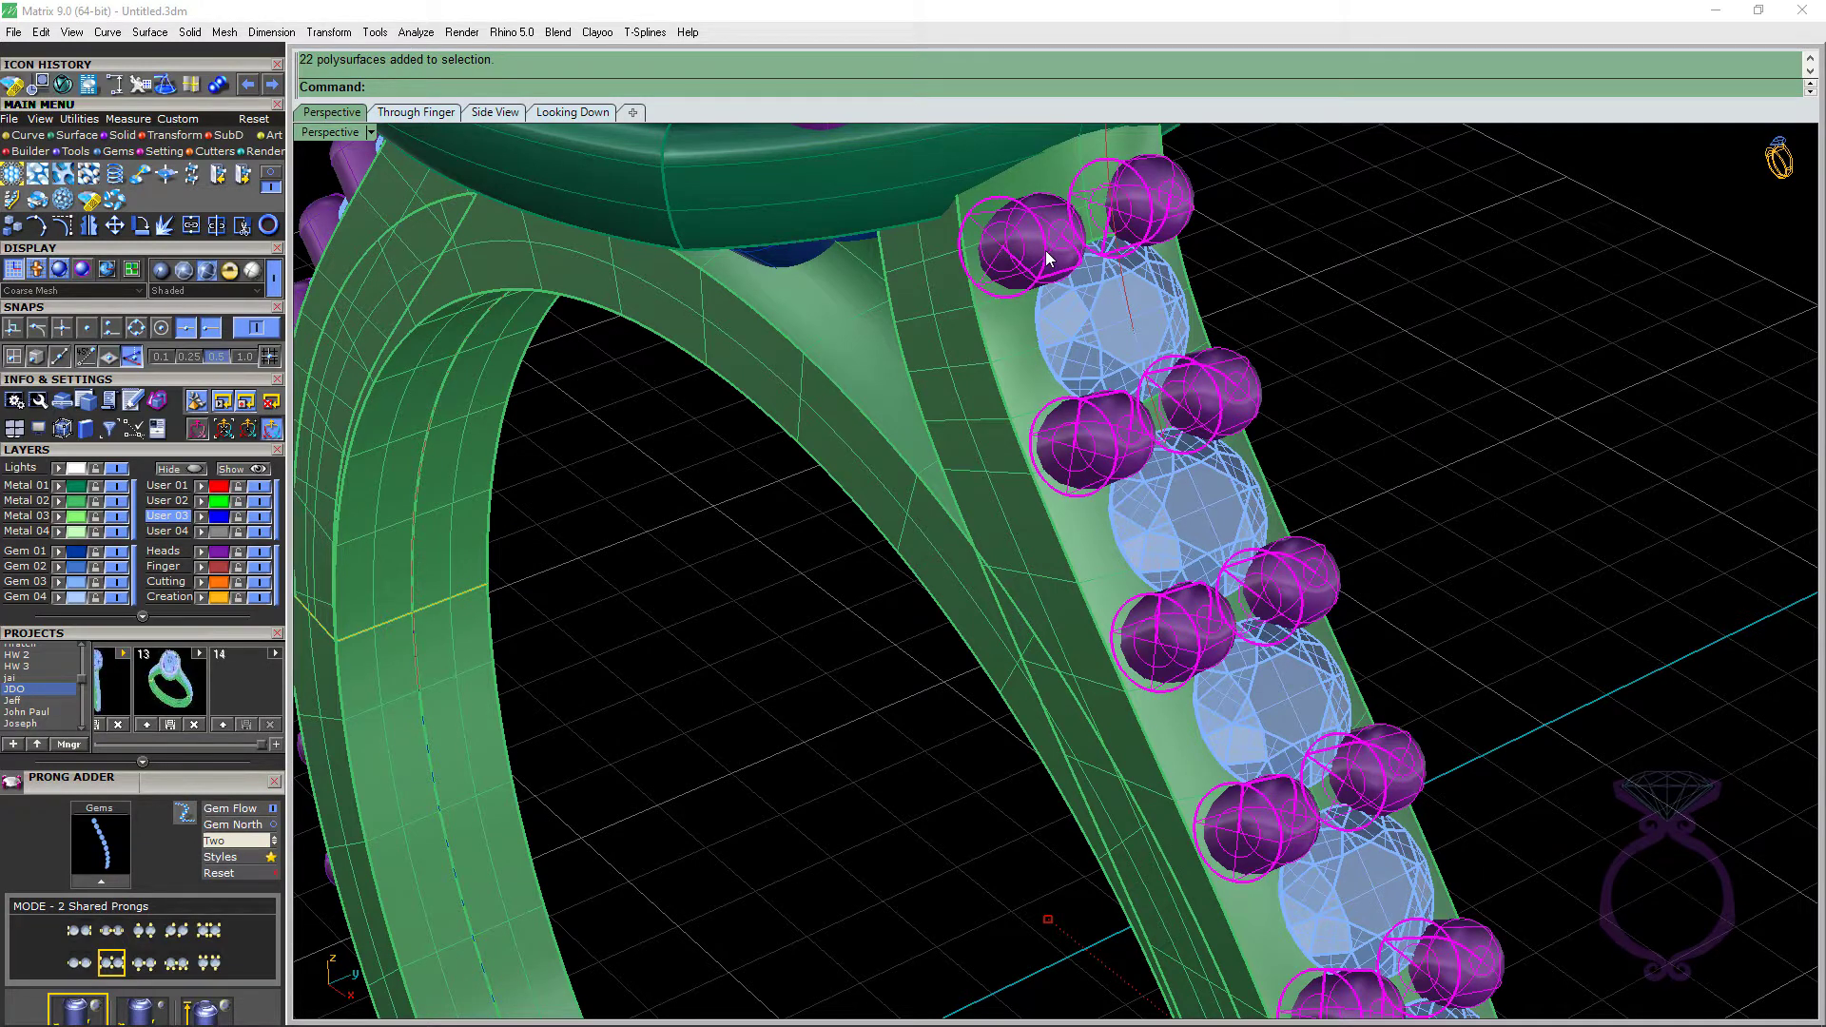
key(F6)
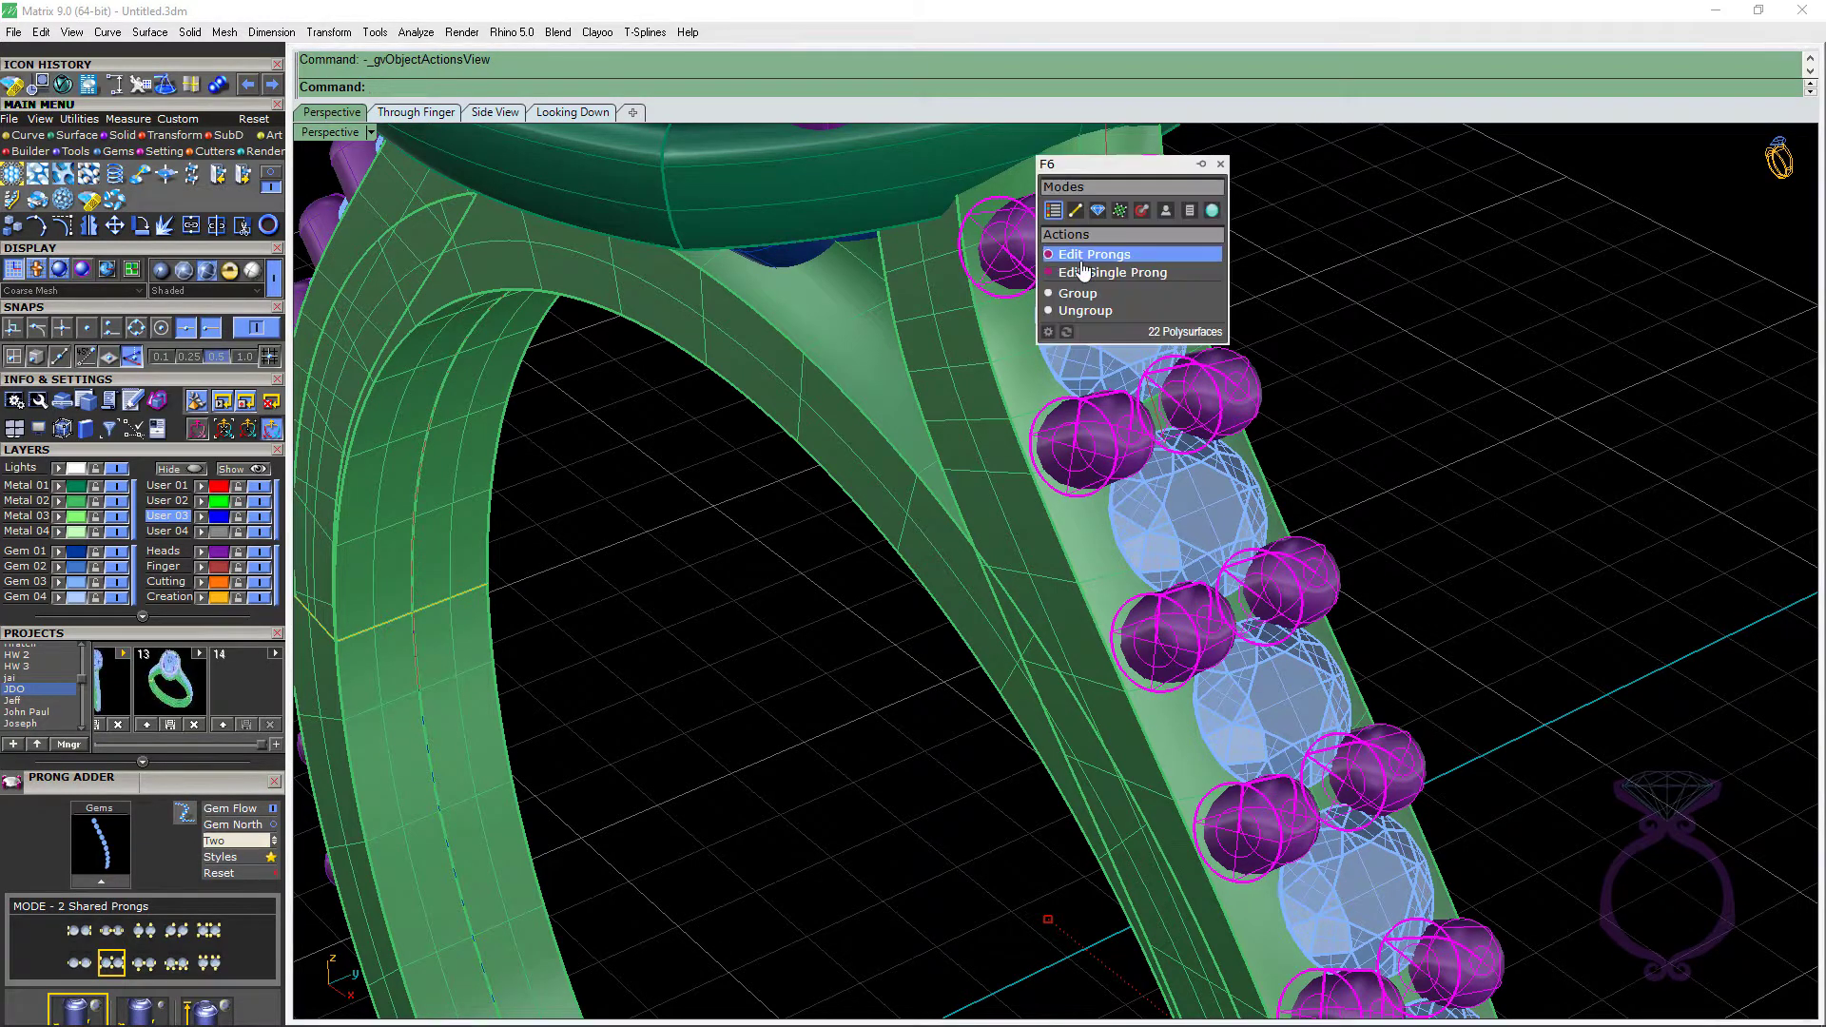
click(1083, 258)
scroll(1113, 475, down, 3)
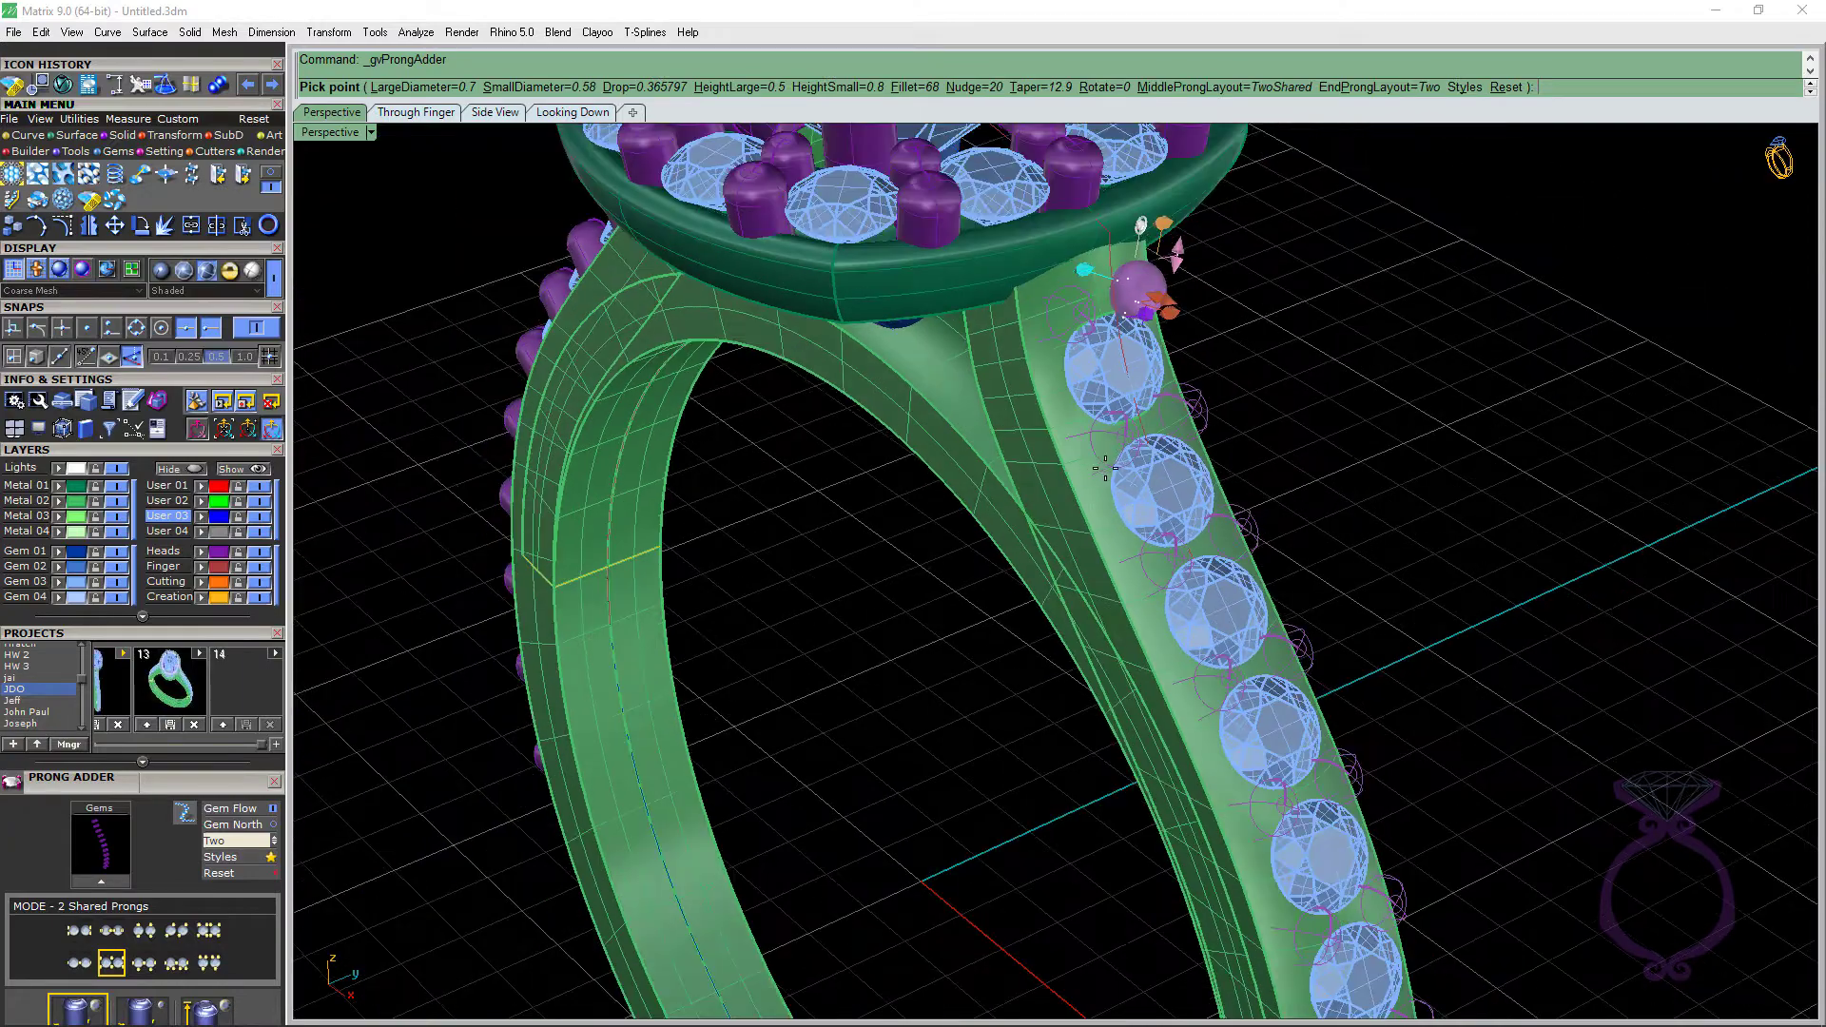
right_drag(1117, 475, 1229, 391)
scroll(1228, 392, up, 5)
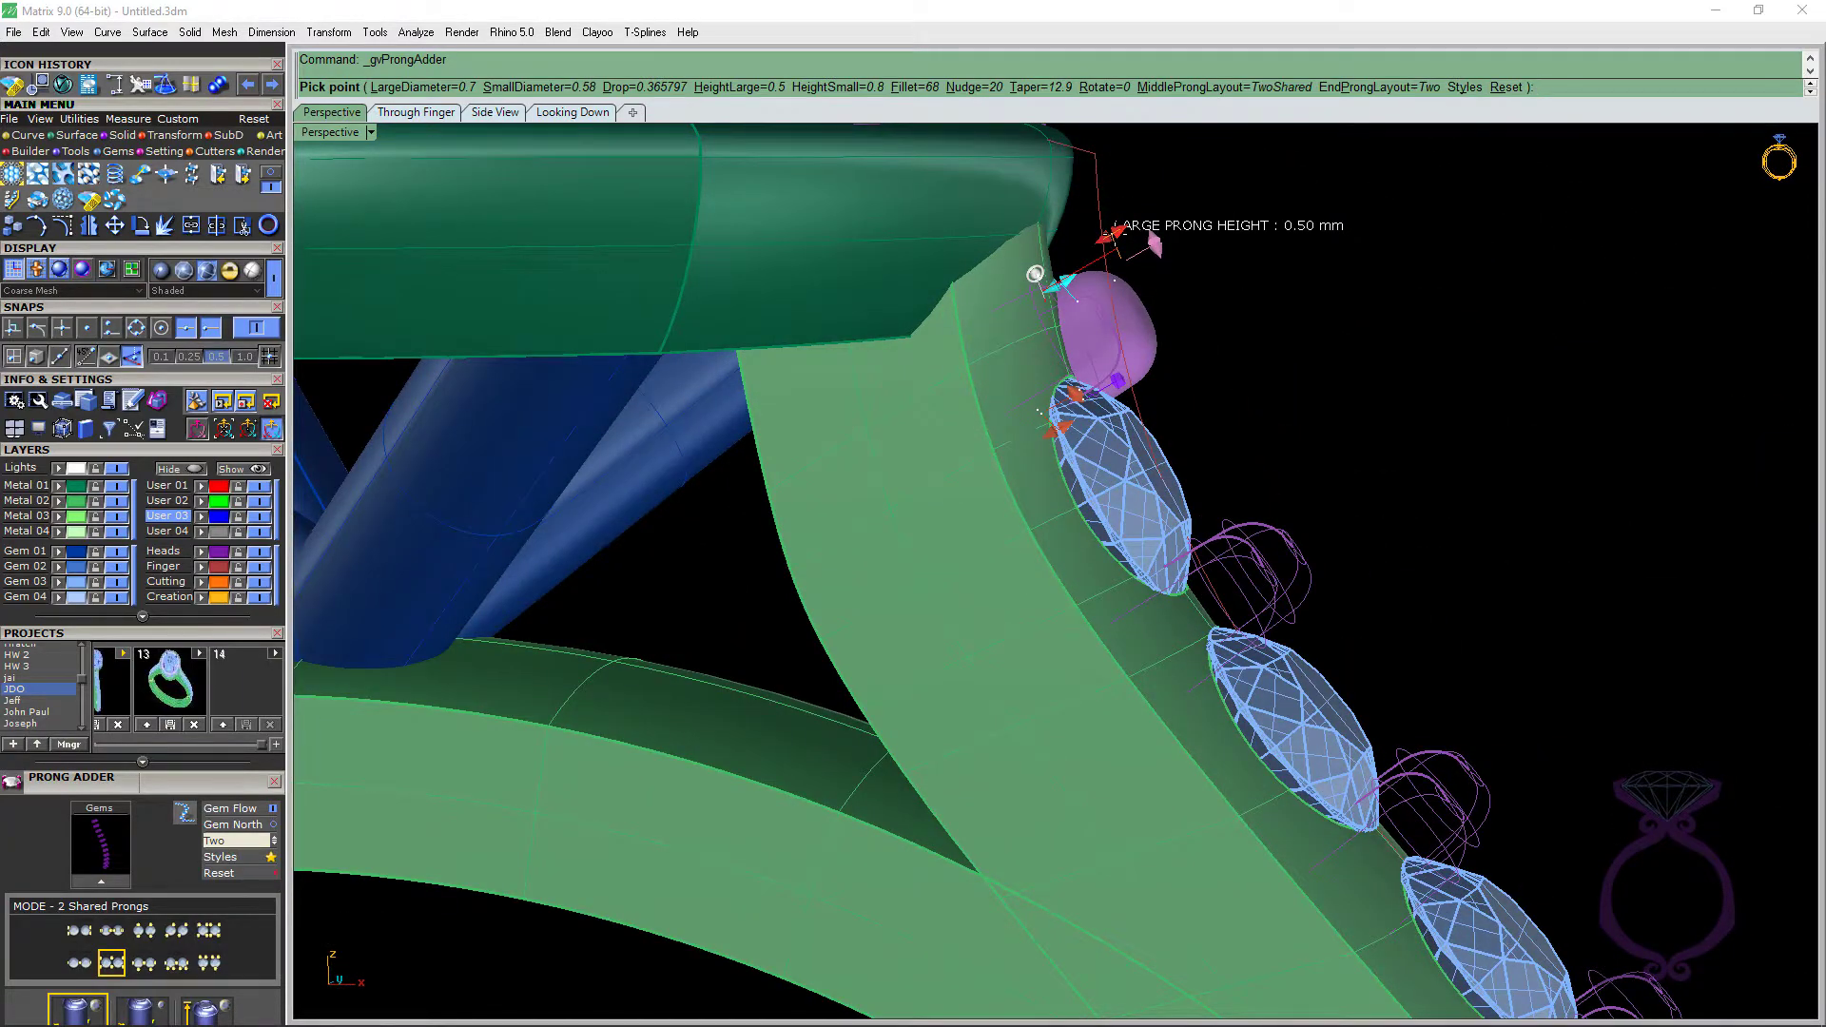
scroll(1114, 228, down, 5)
right_drag(1341, 307, 899, 333)
key(Return)
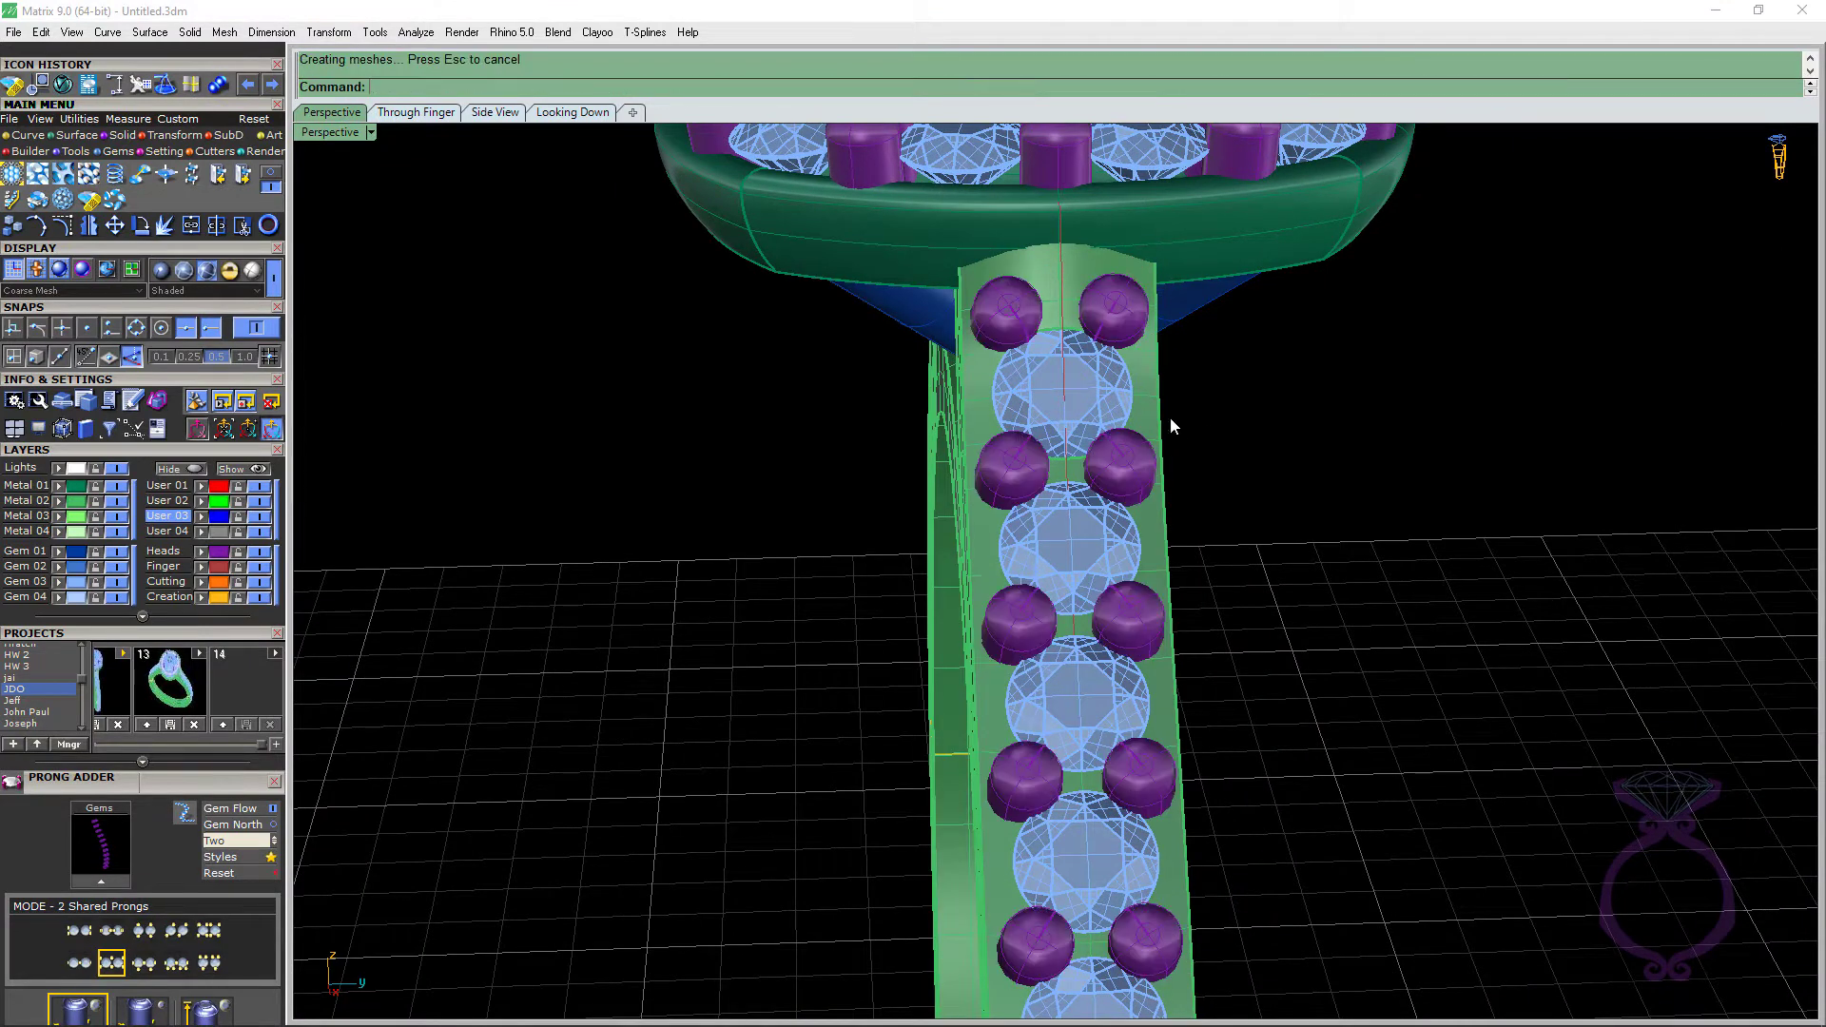
Report the sizes of the ring's gems and show the side view of the ring in Wireframe mode.
click(115, 152)
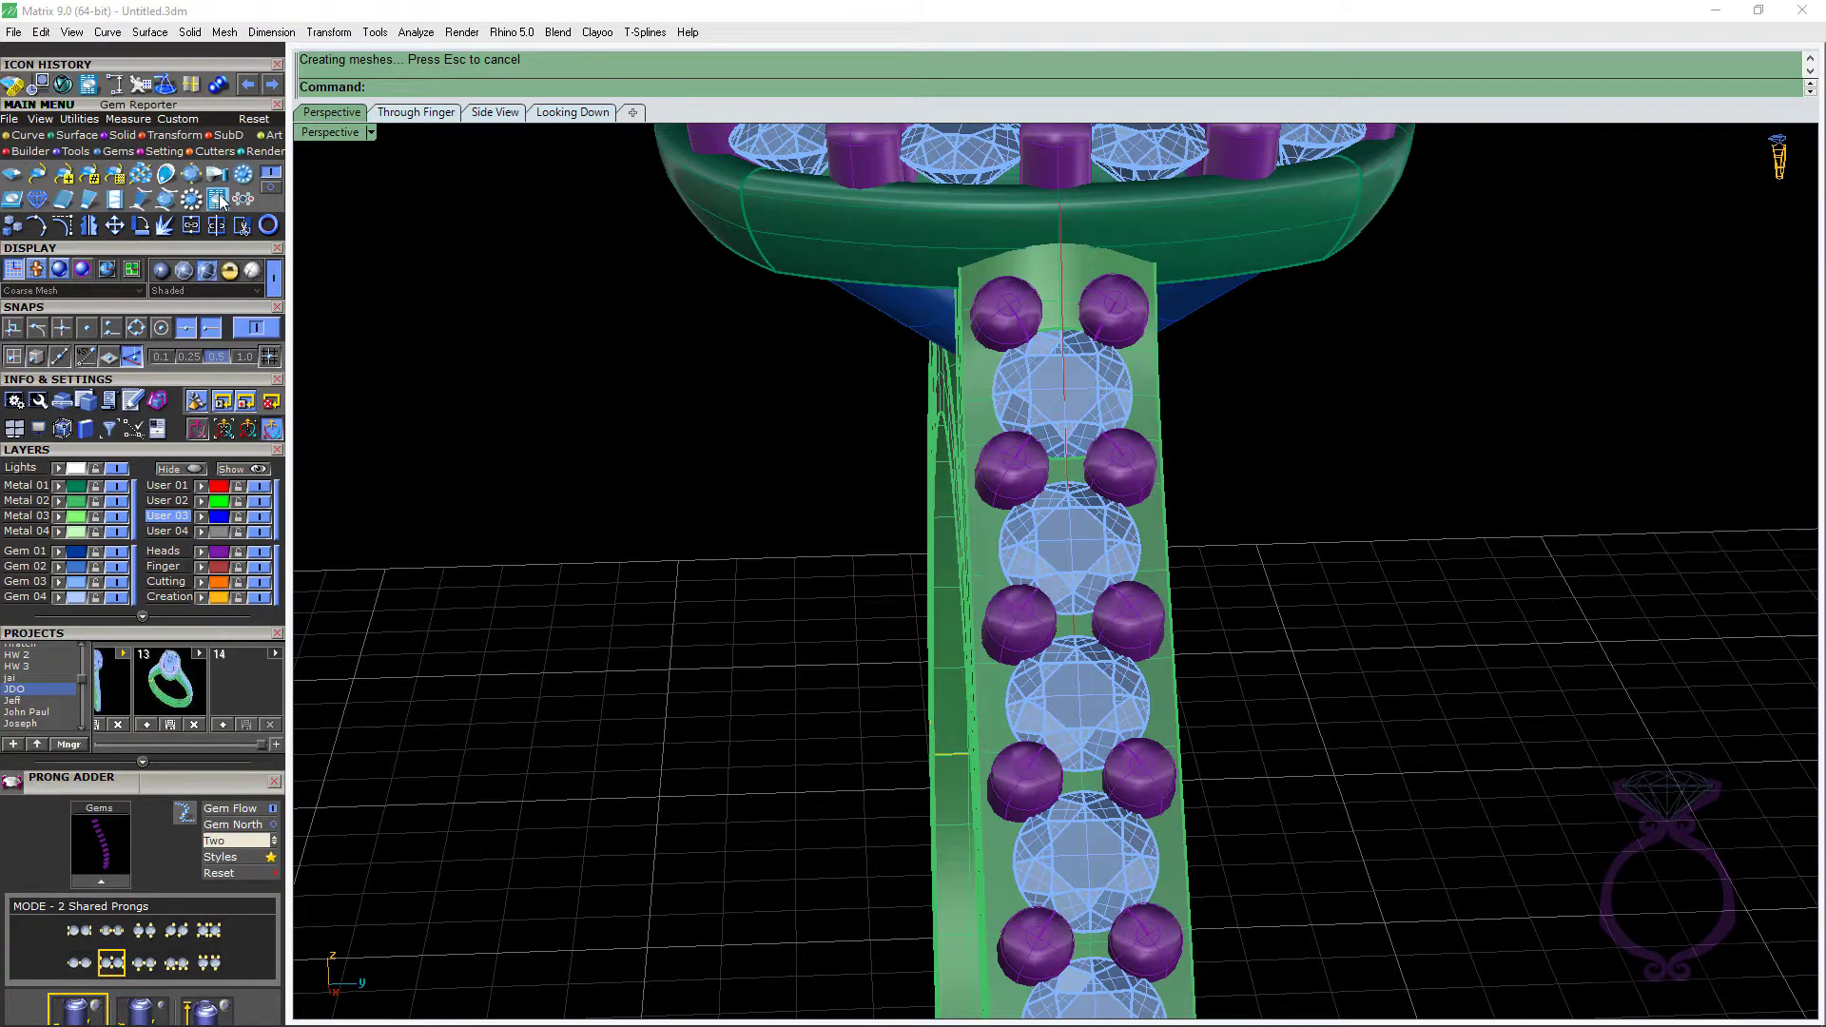
click(217, 199)
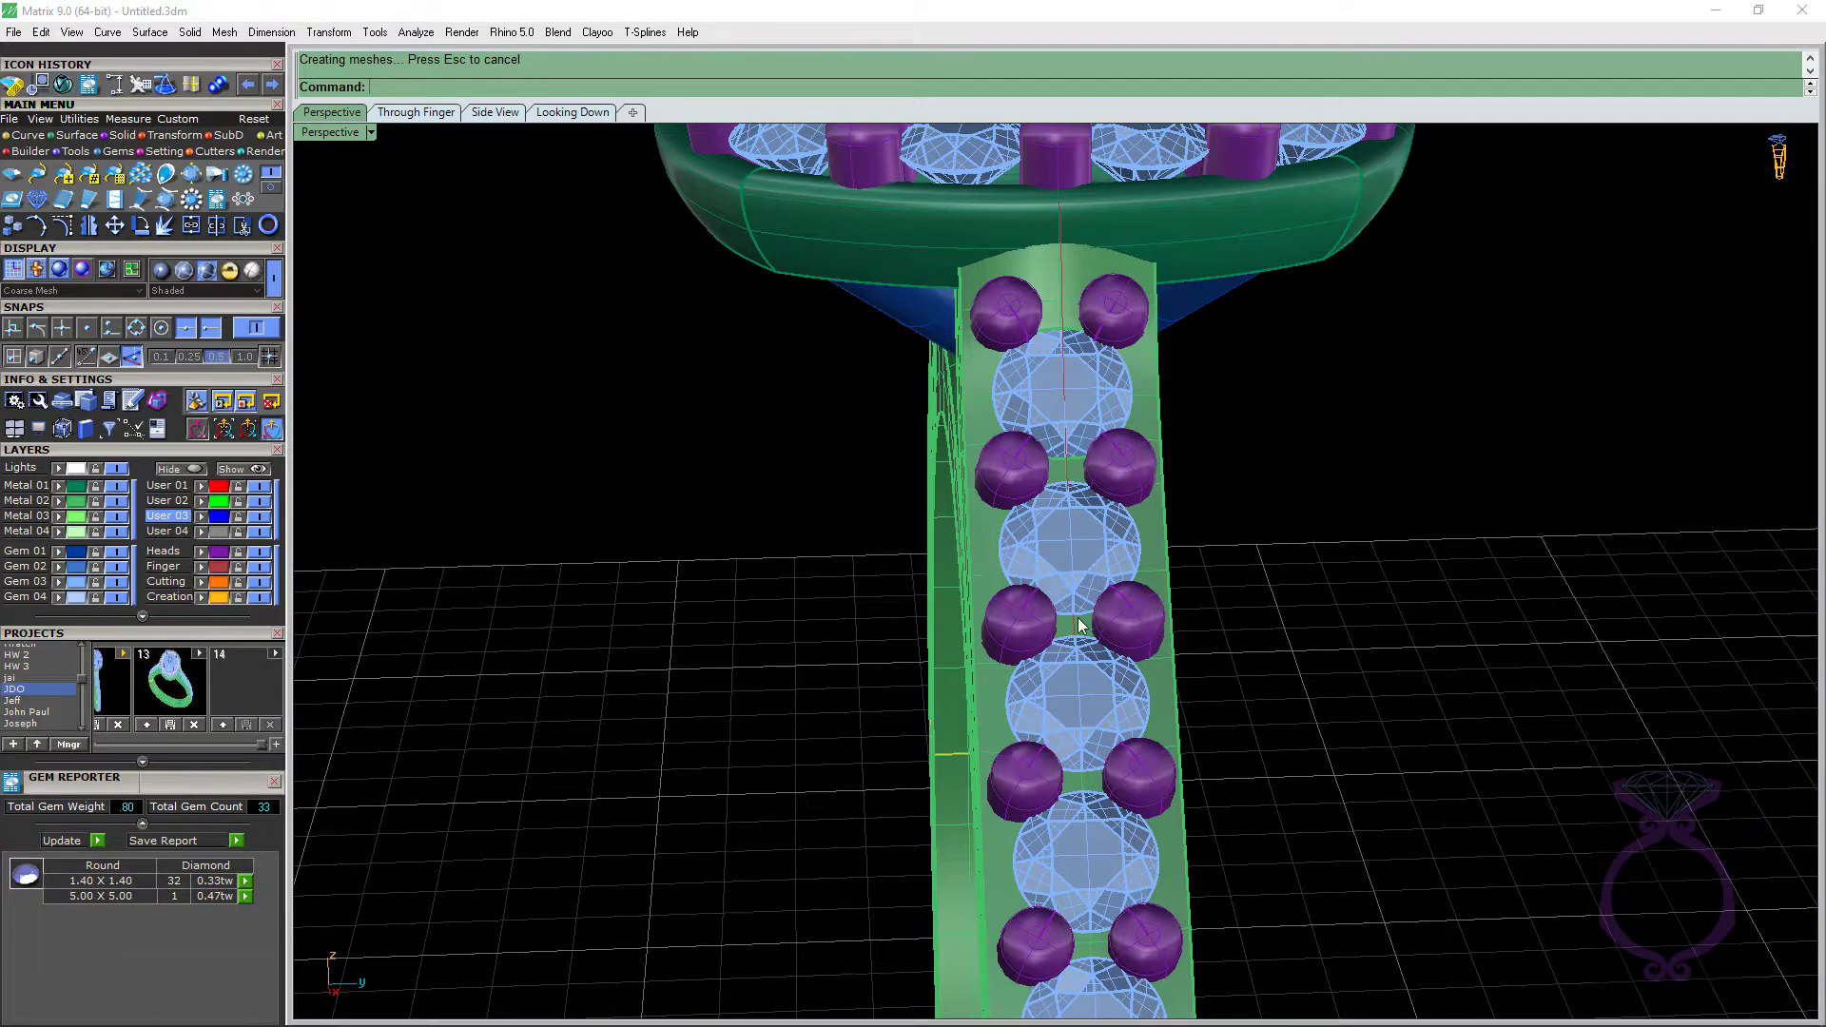
click(485, 112)
click(362, 132)
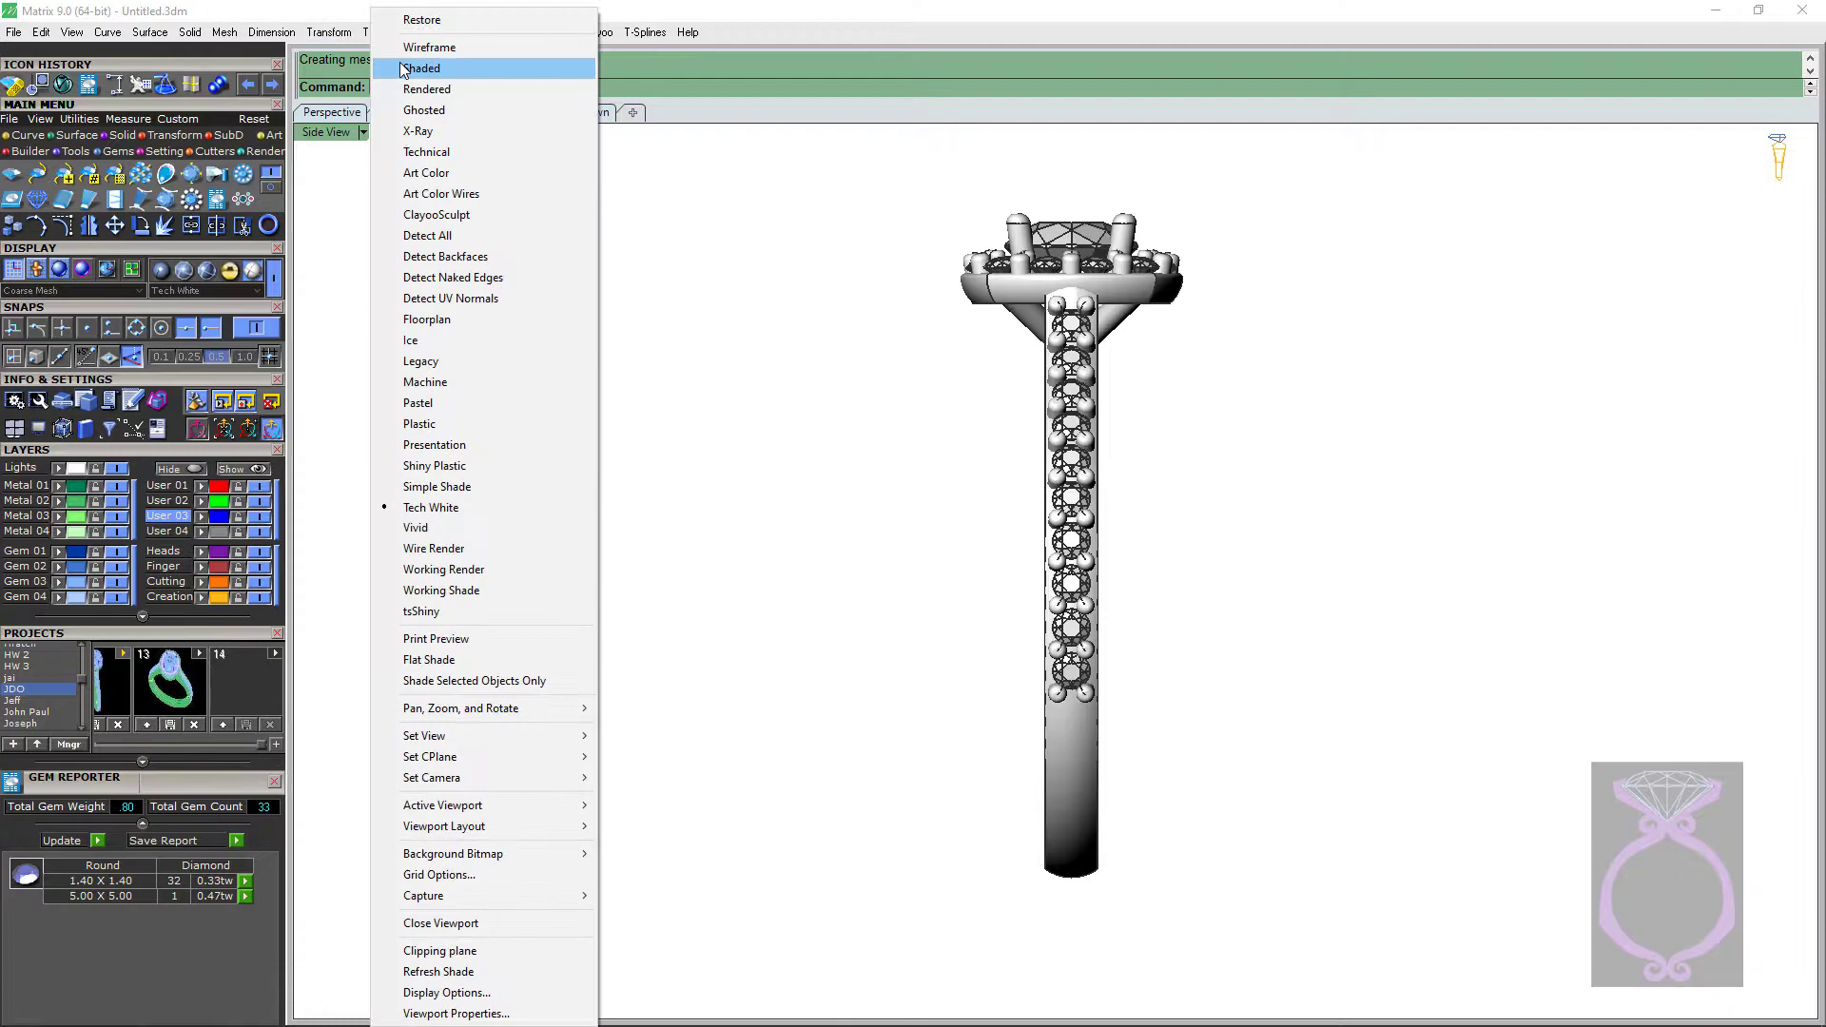
click(409, 46)
scroll(1126, 803, up, 3)
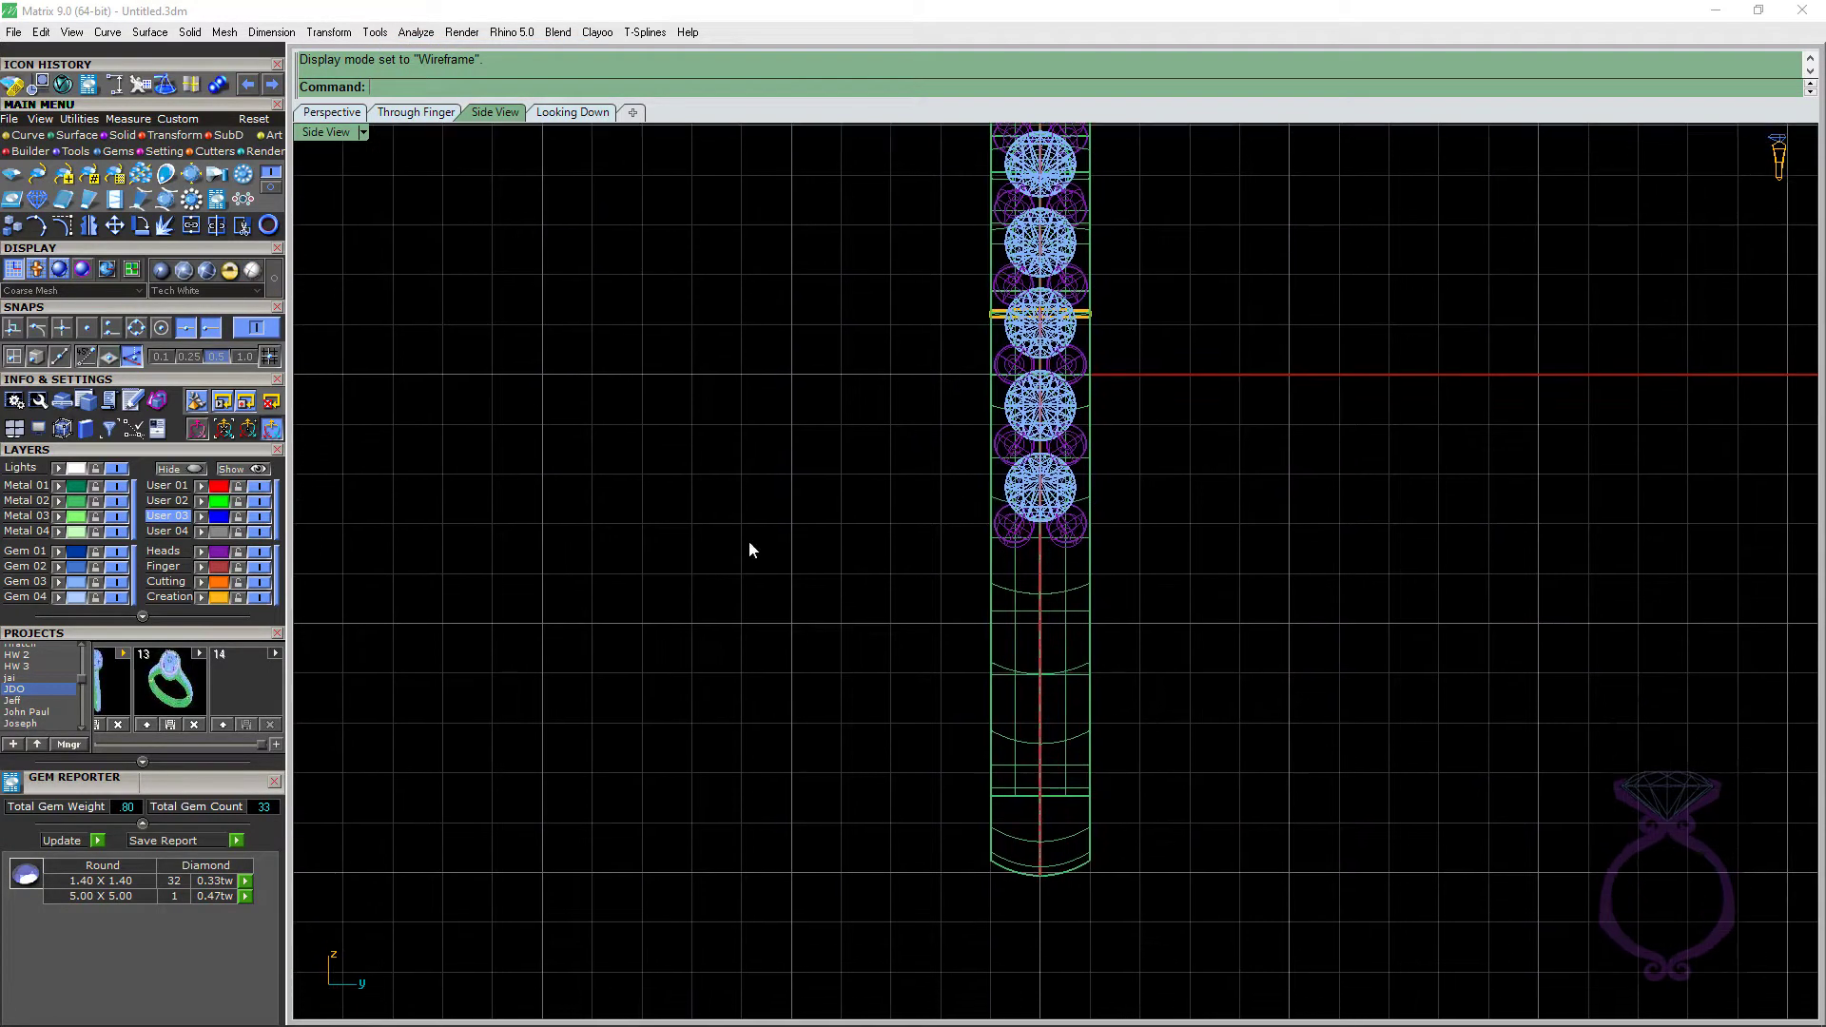
Measure the shank's width with a linear dimension at its lower end and inspect the metal margin beside the gems.
click(135, 119)
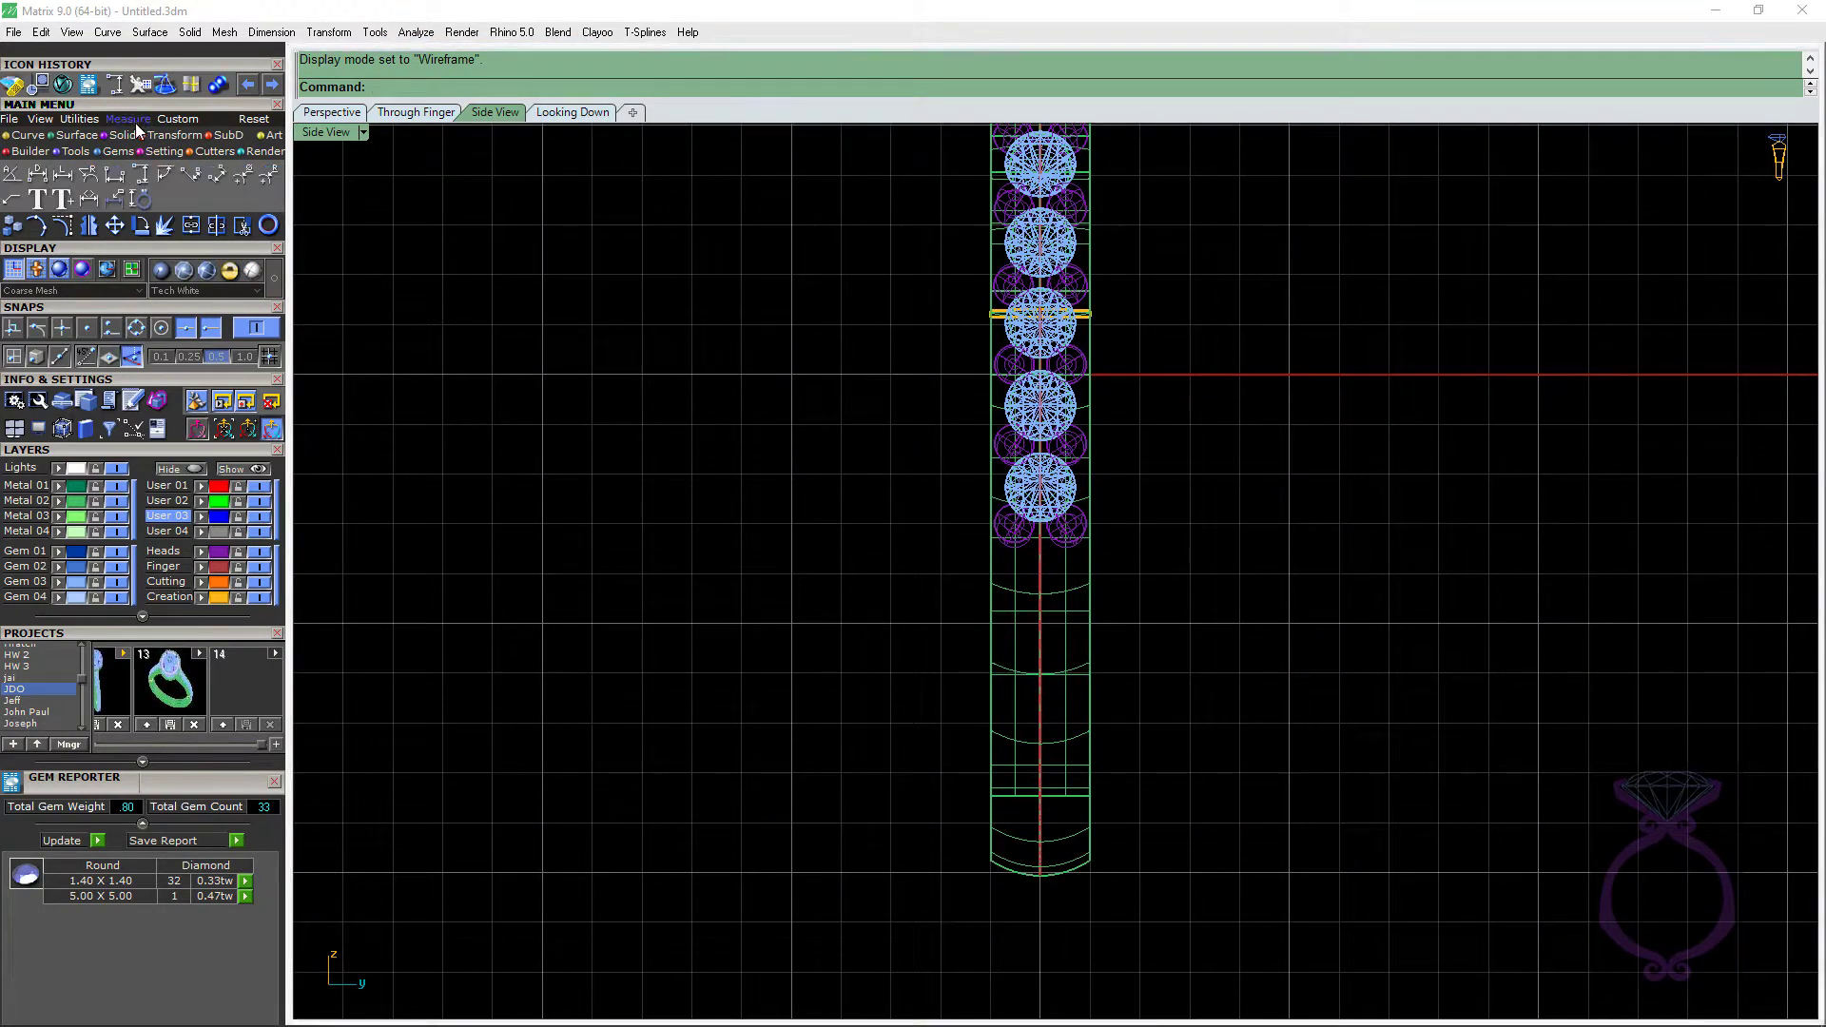
click(111, 178)
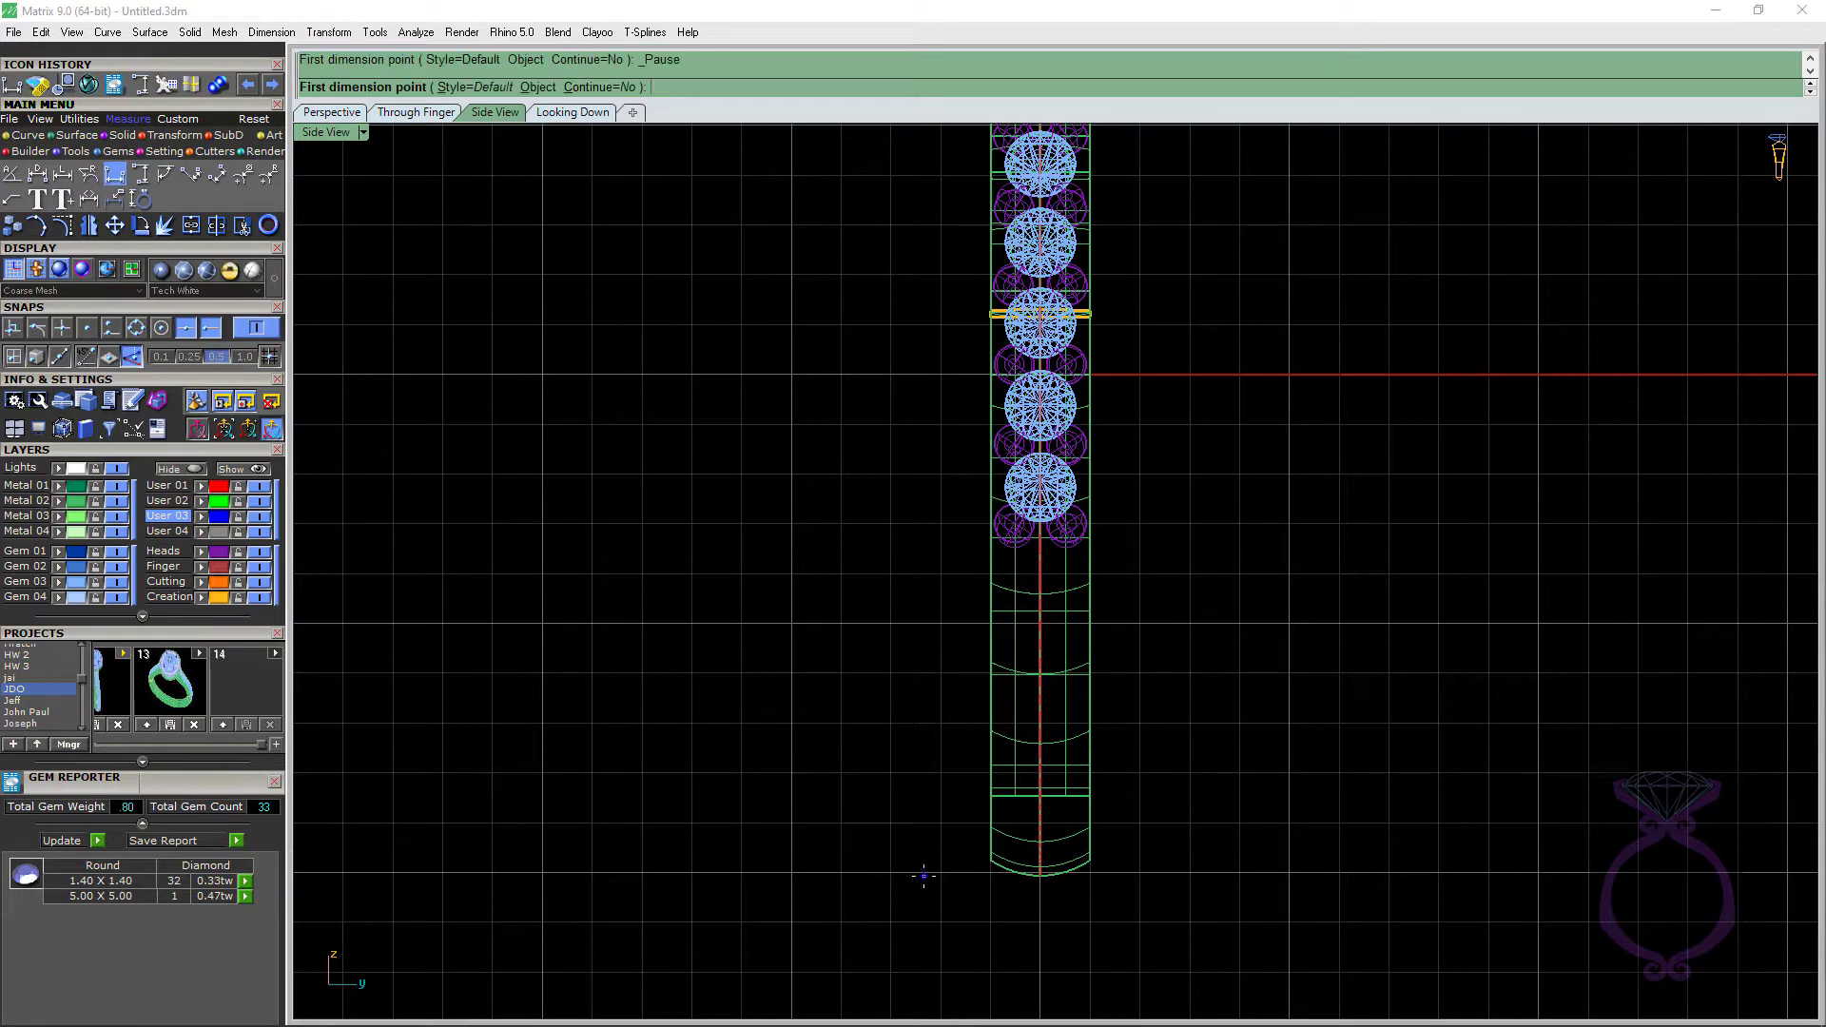
click(991, 860)
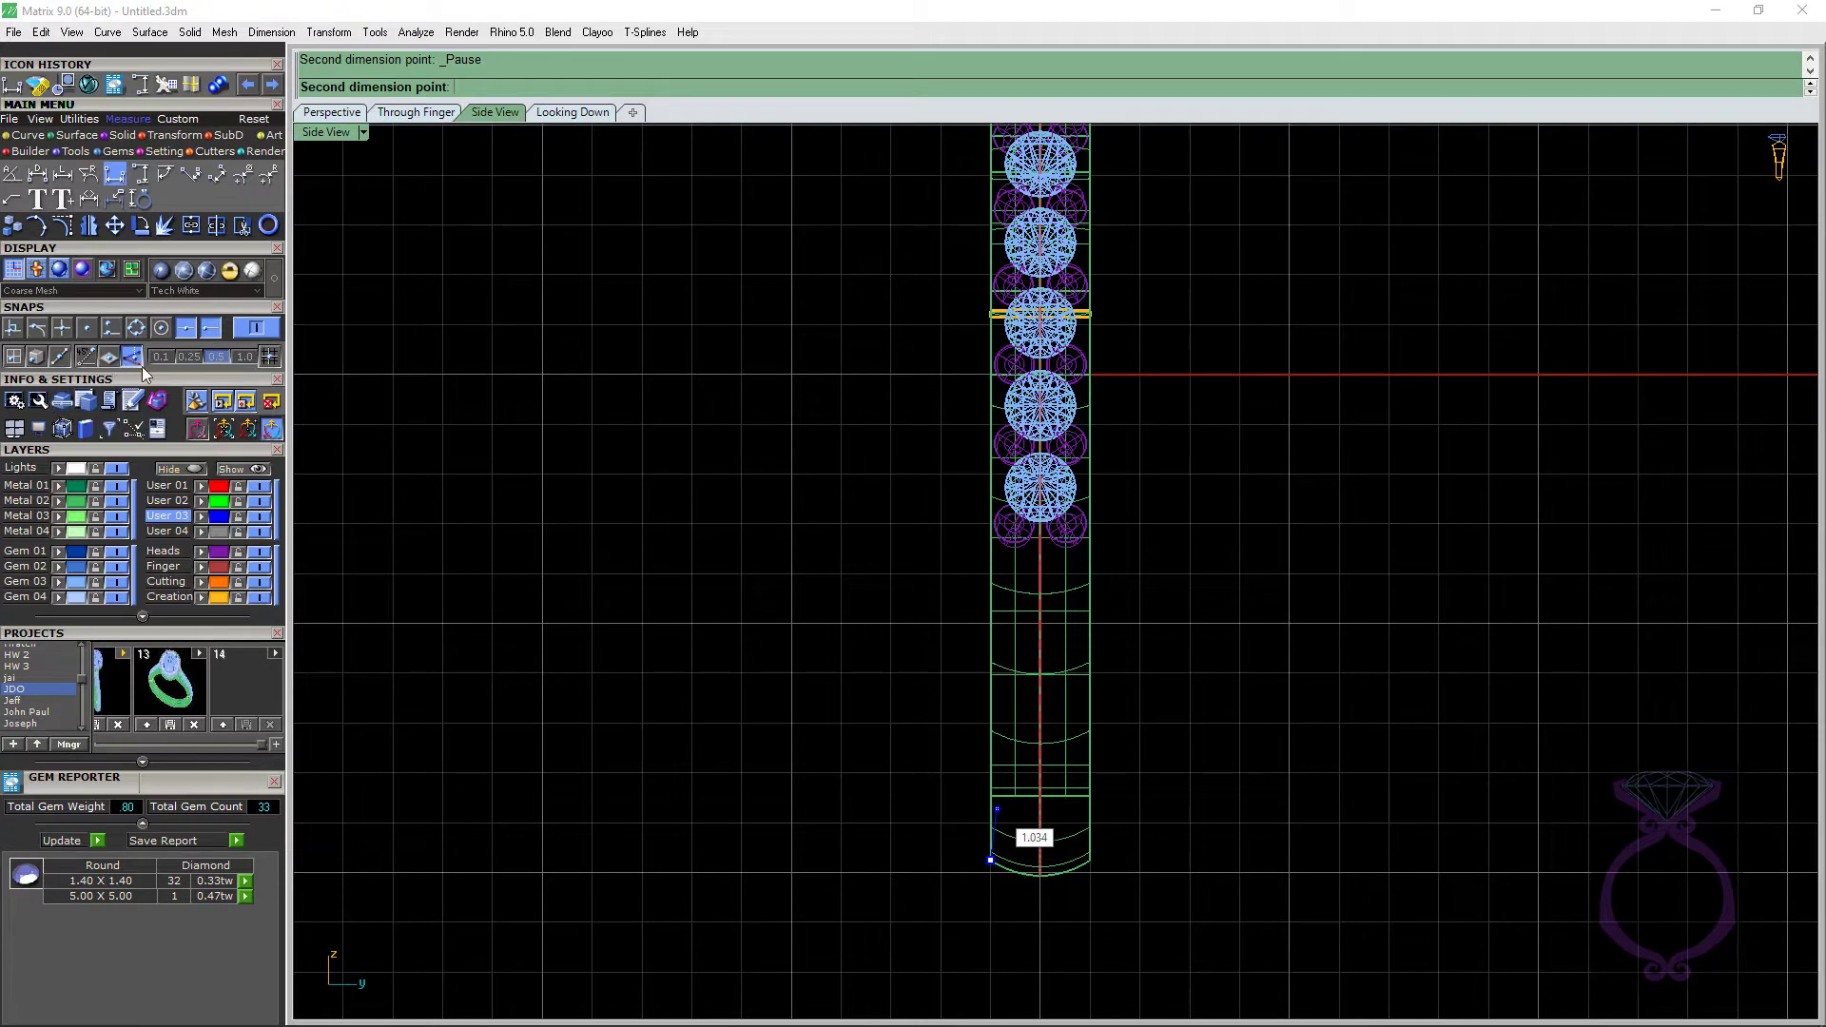
click(1098, 859)
click(1103, 942)
scroll(989, 348, up, 4)
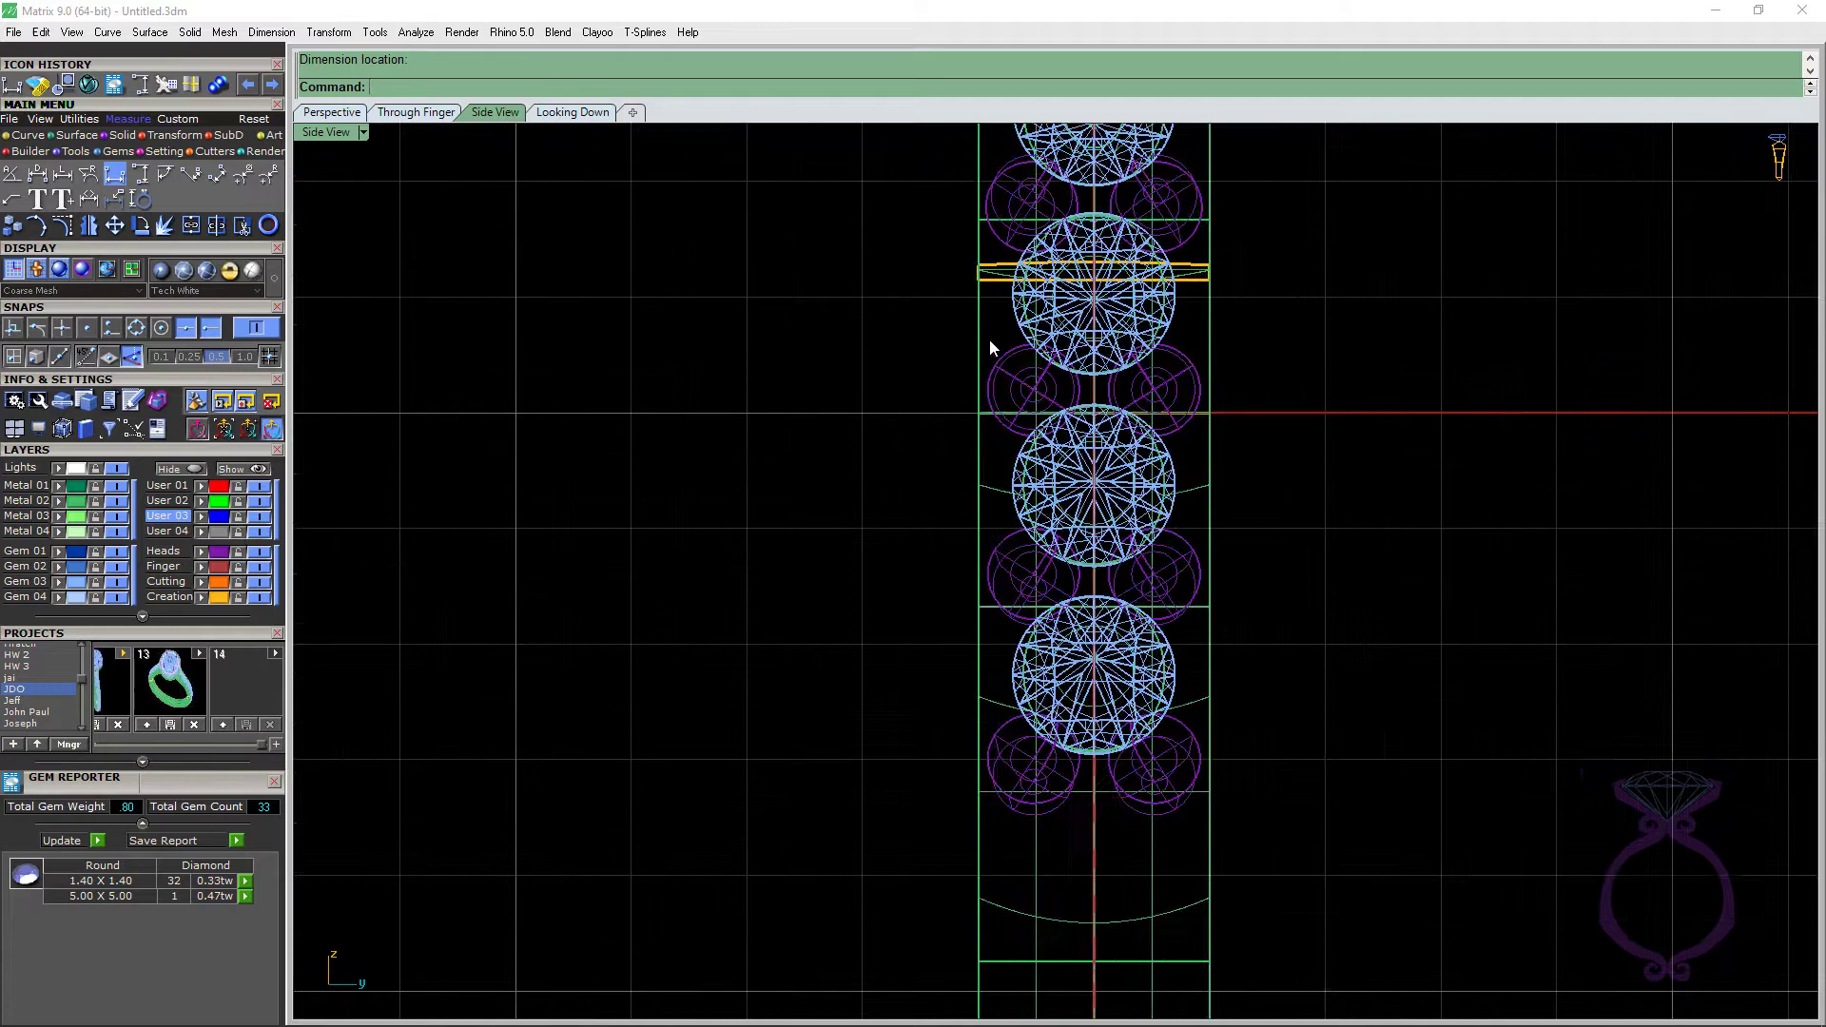
scroll(942, 462, up, 3)
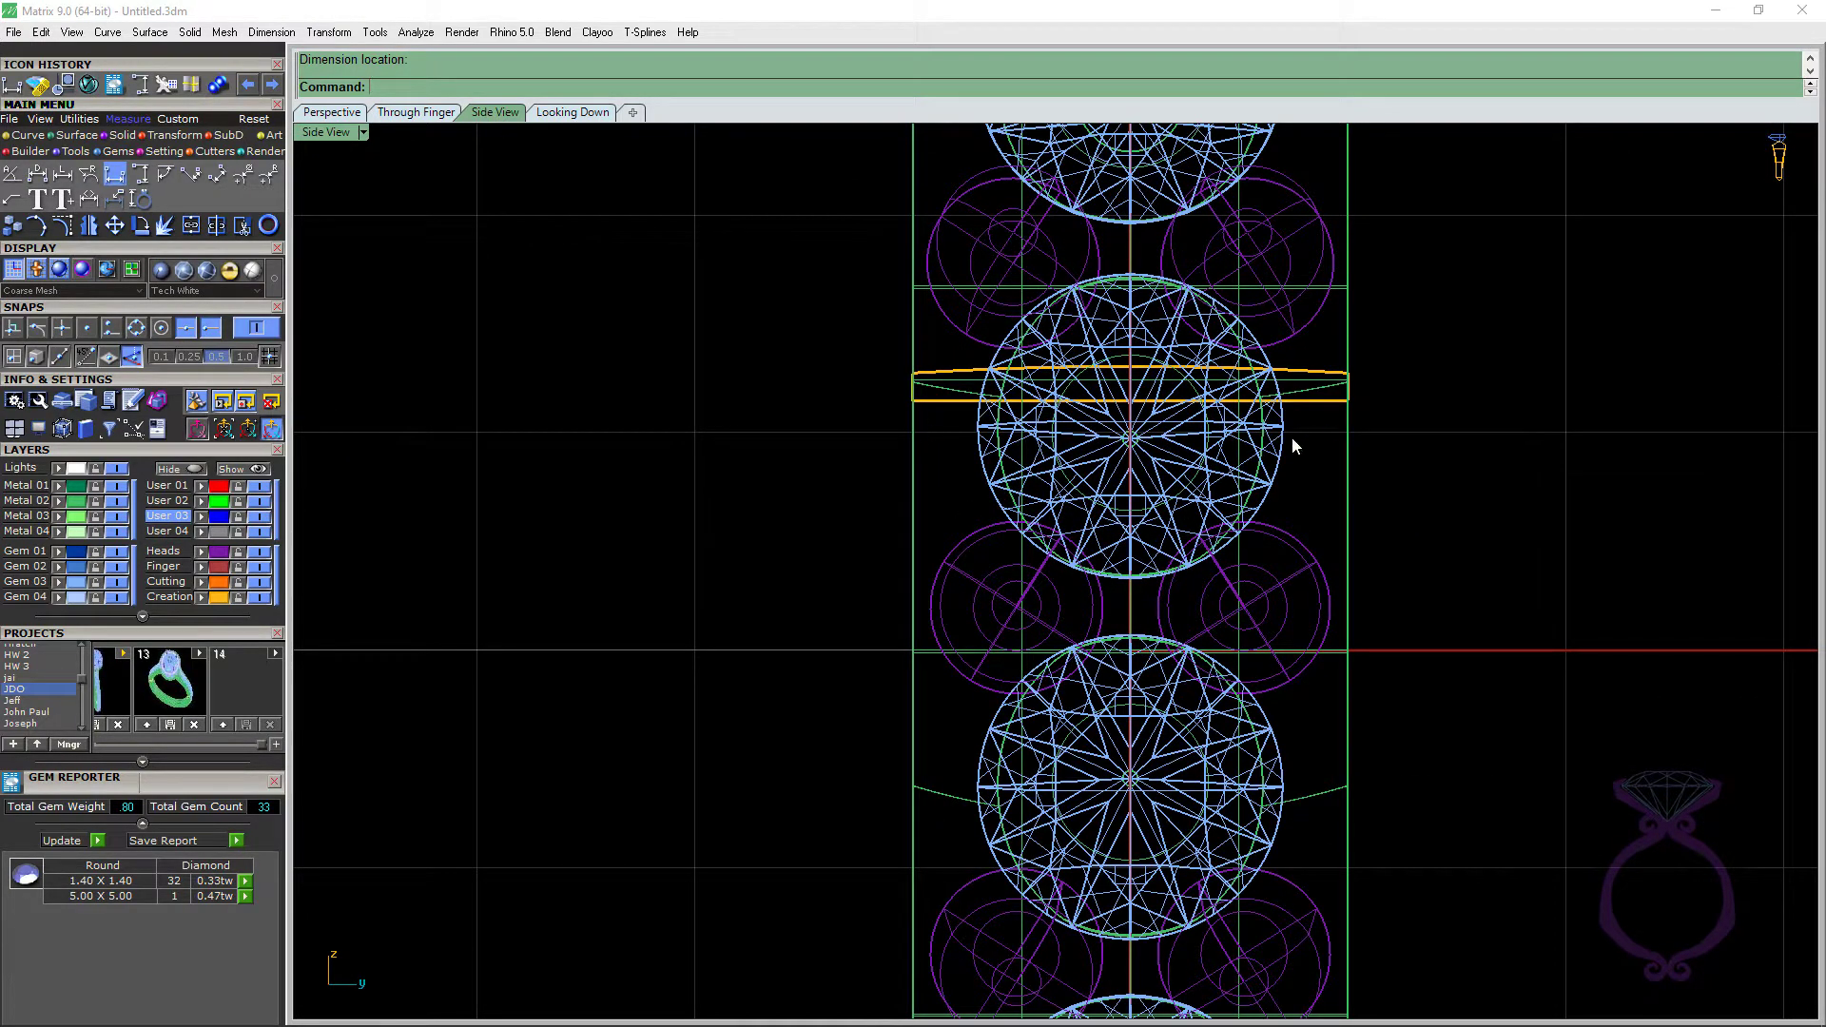
scroll(1296, 442, down, 6)
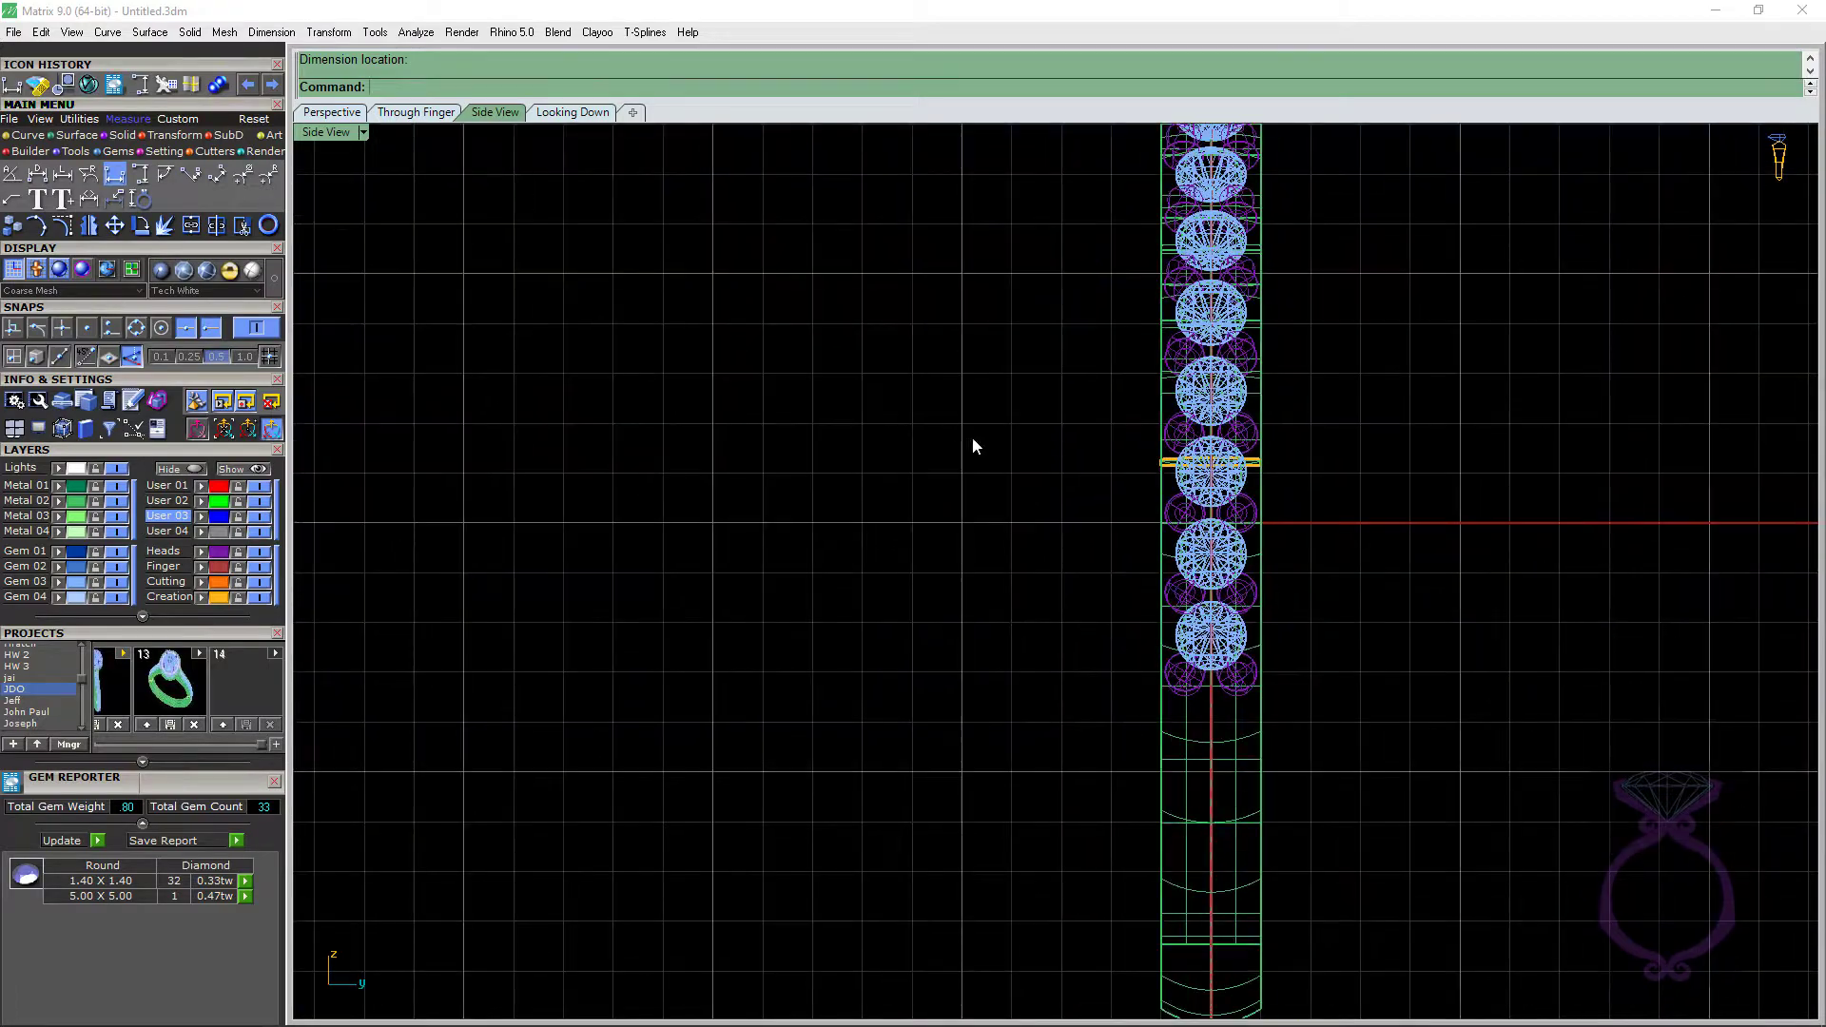
Add Micro Prong Cutters to the gems on one side of the shank in the perspective view.
click(352, 114)
right_drag(845, 525, 954, 466)
scroll(1220, 452, down, 2)
right_drag(1219, 452, 1206, 504)
scroll(1091, 431, up, 4)
click(1092, 438)
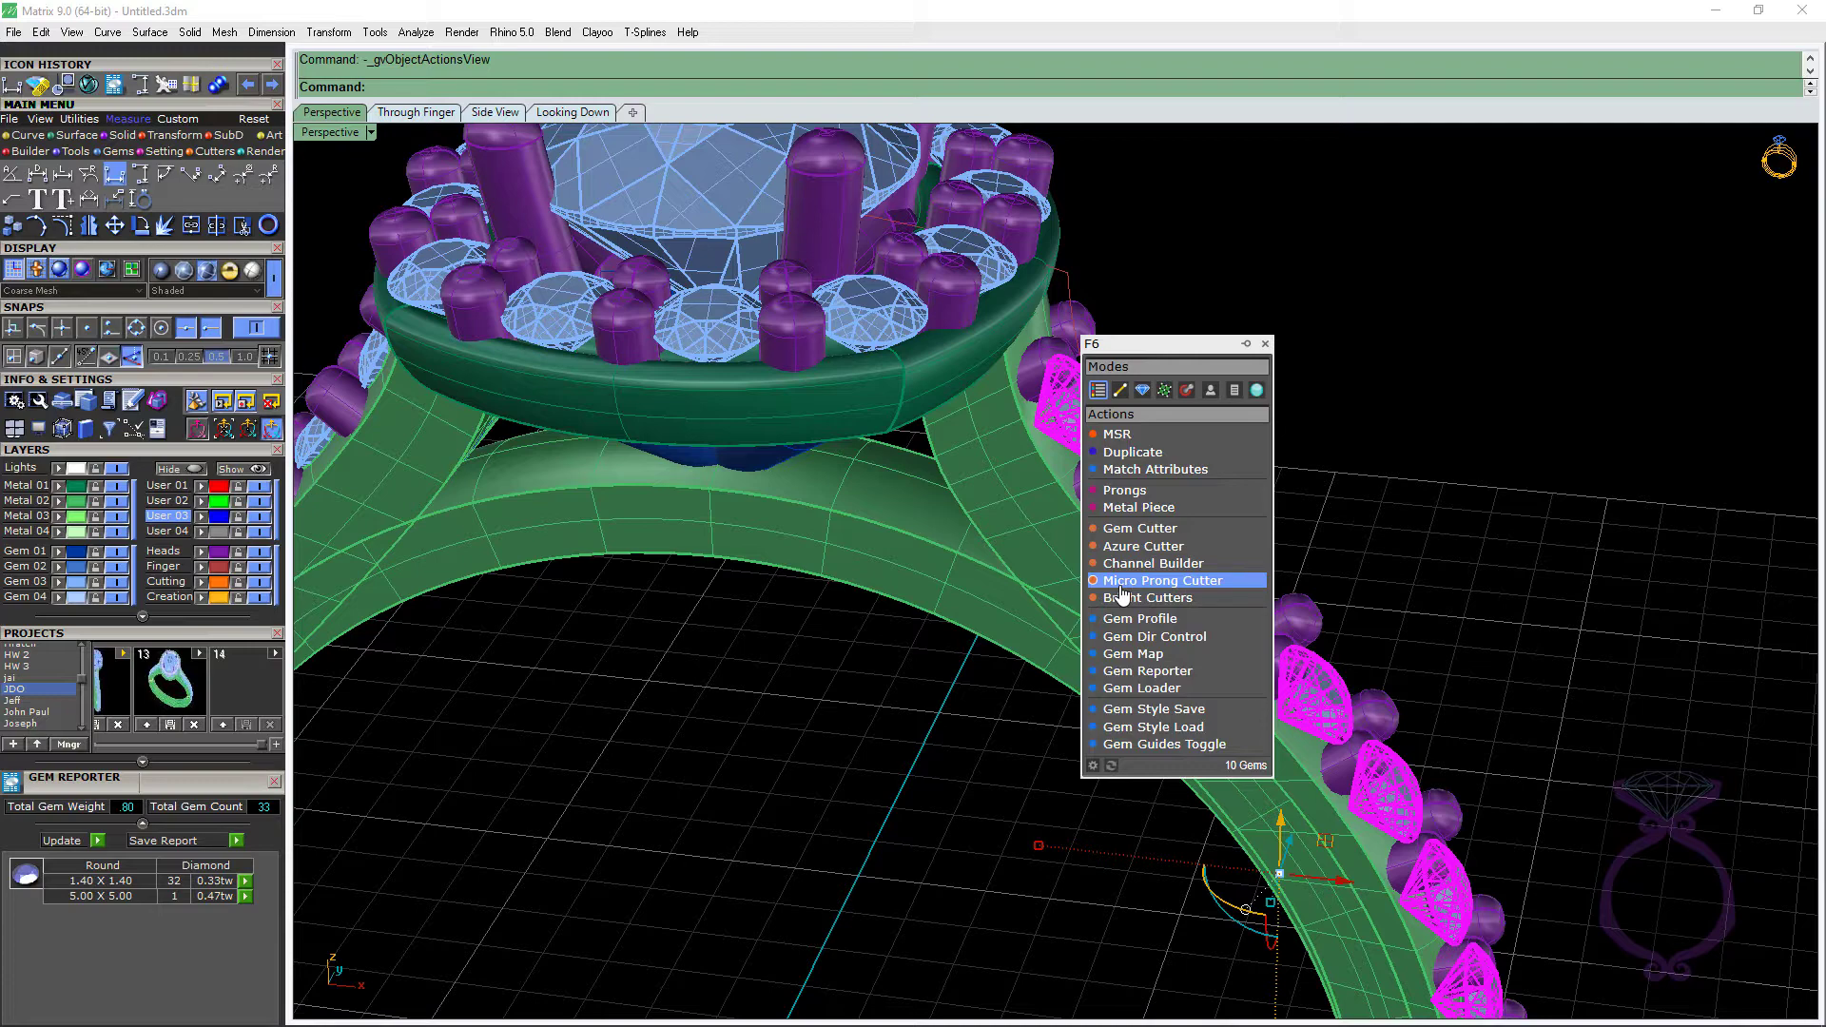
click(1122, 586)
scroll(1132, 570, up, 3)
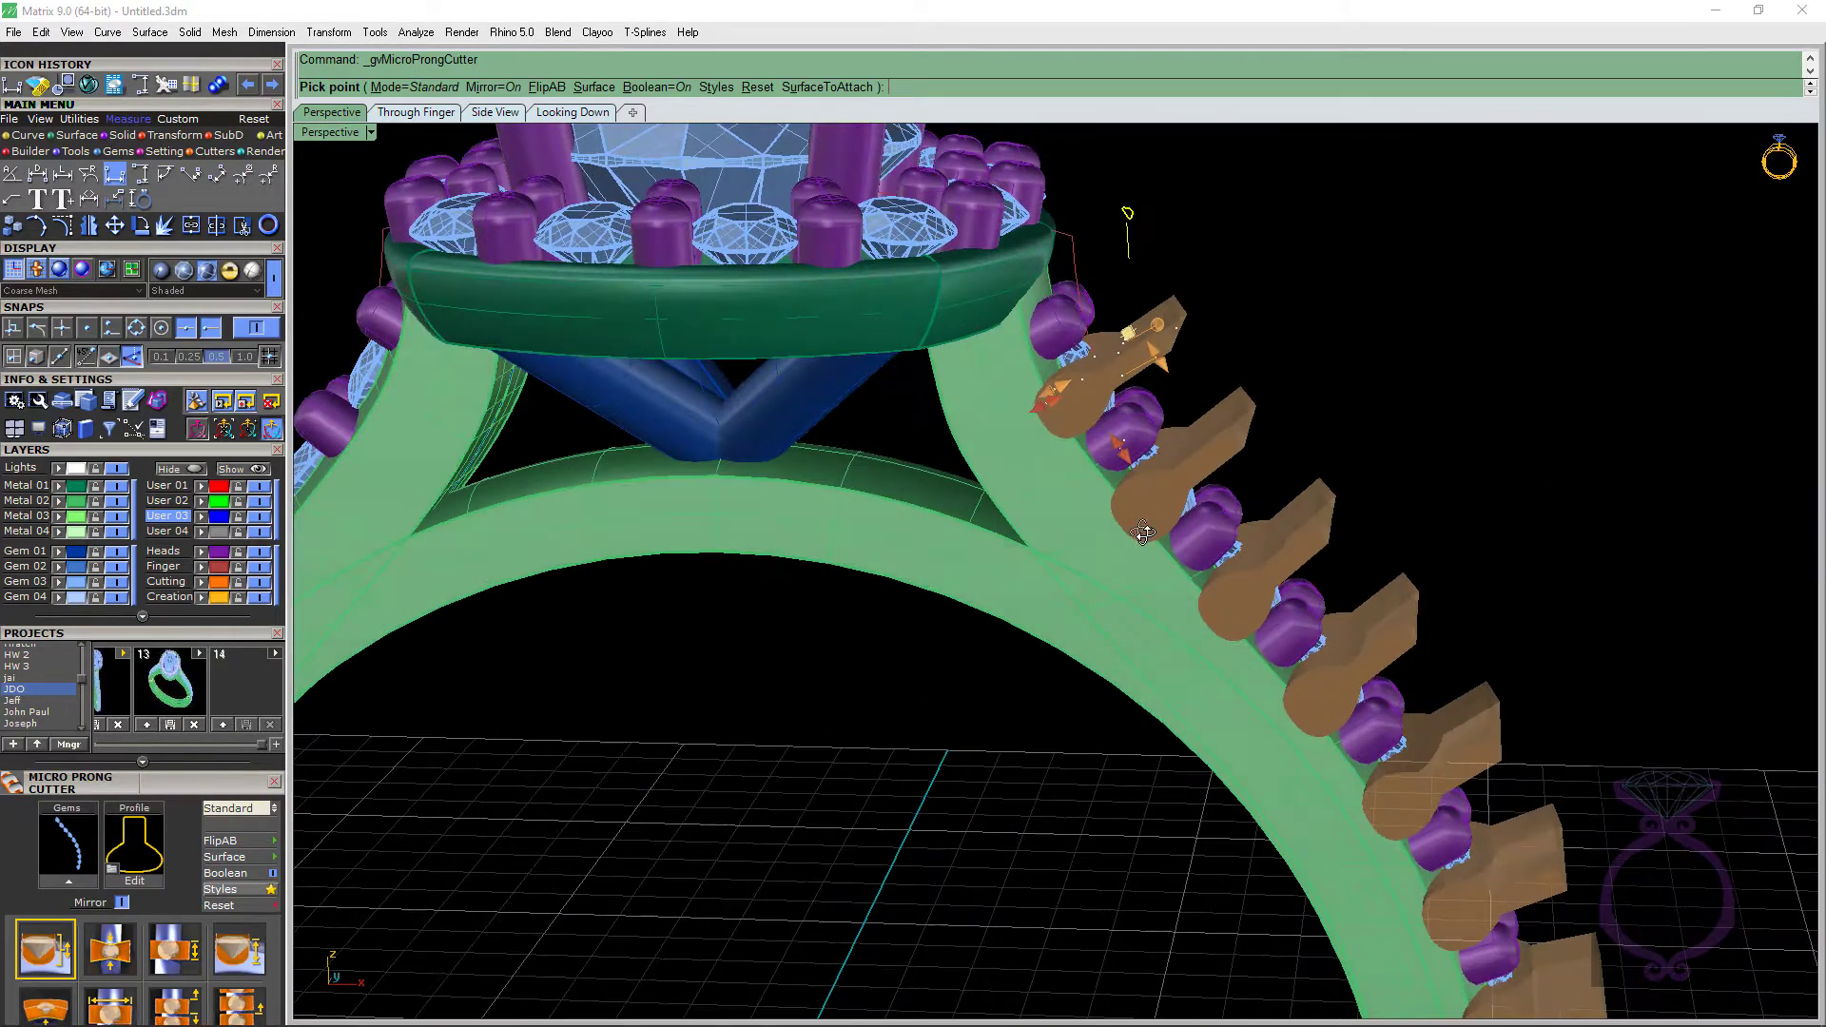
scroll(1144, 533, up, 2)
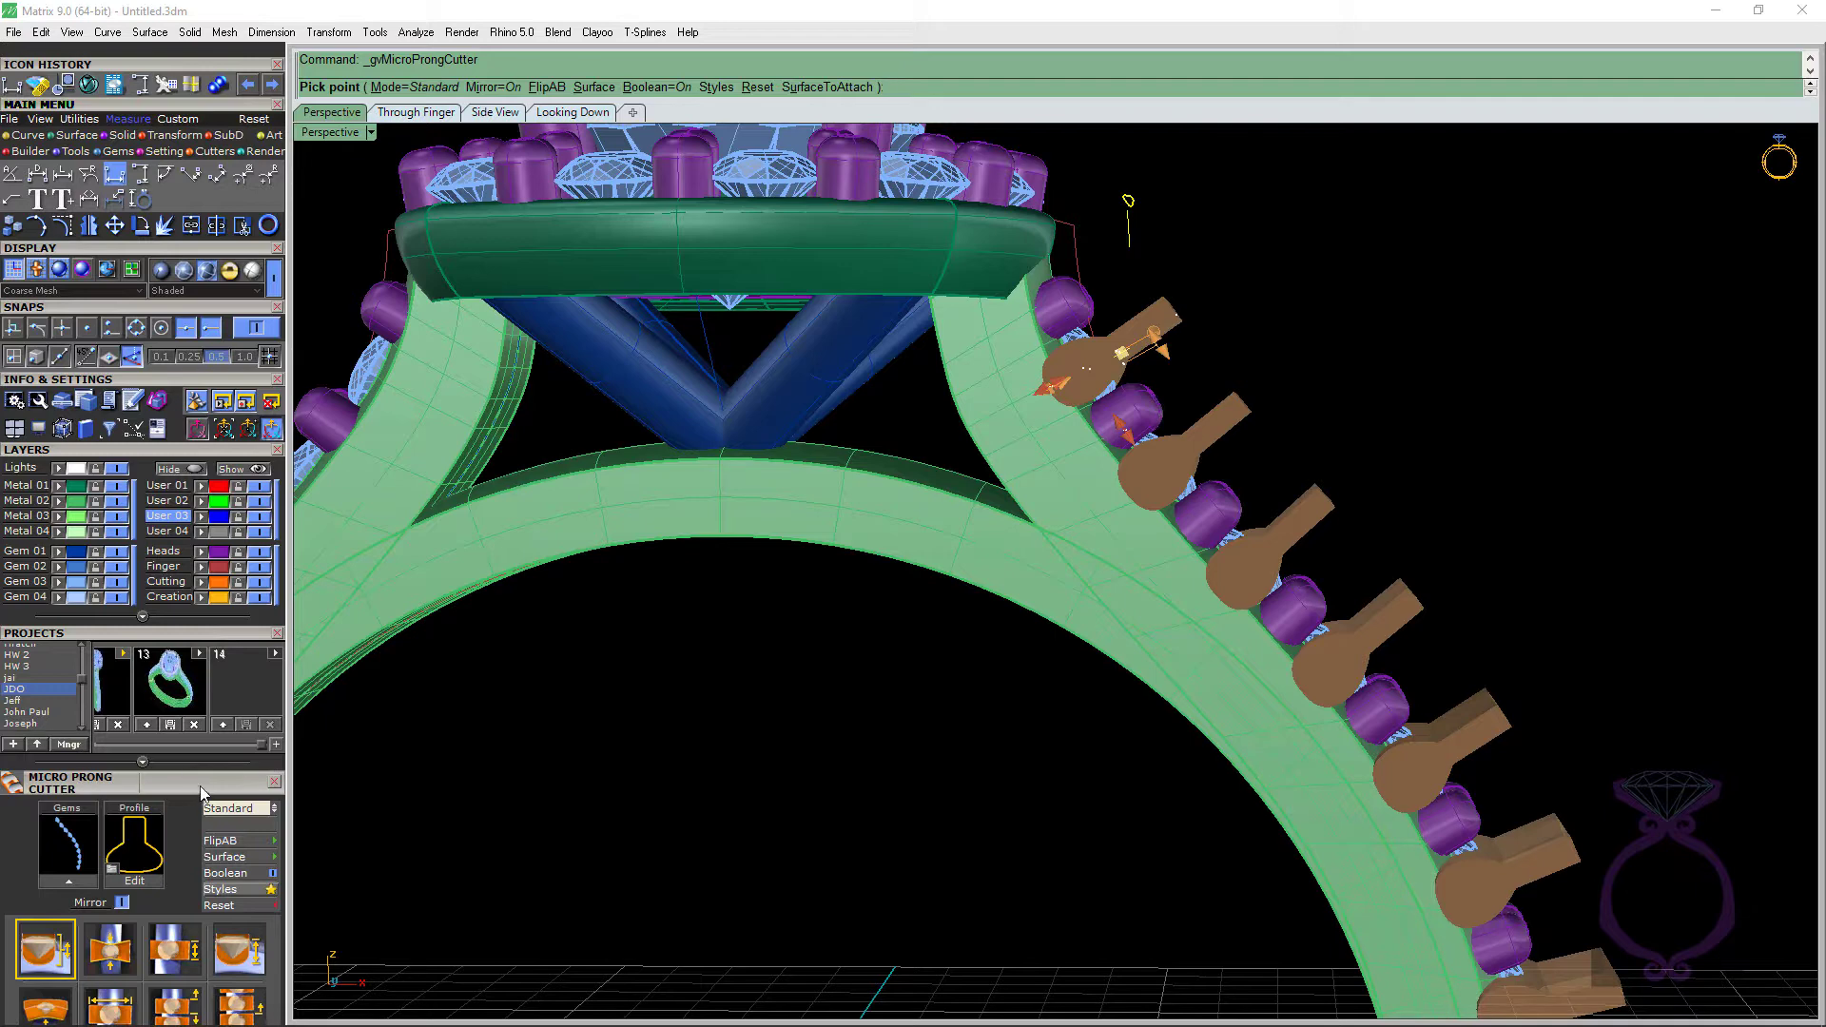
Apply the 01_Fishtail style to the micro prong cutters and set their drop to 0.2 mm.
scroll(201, 792, down, 3)
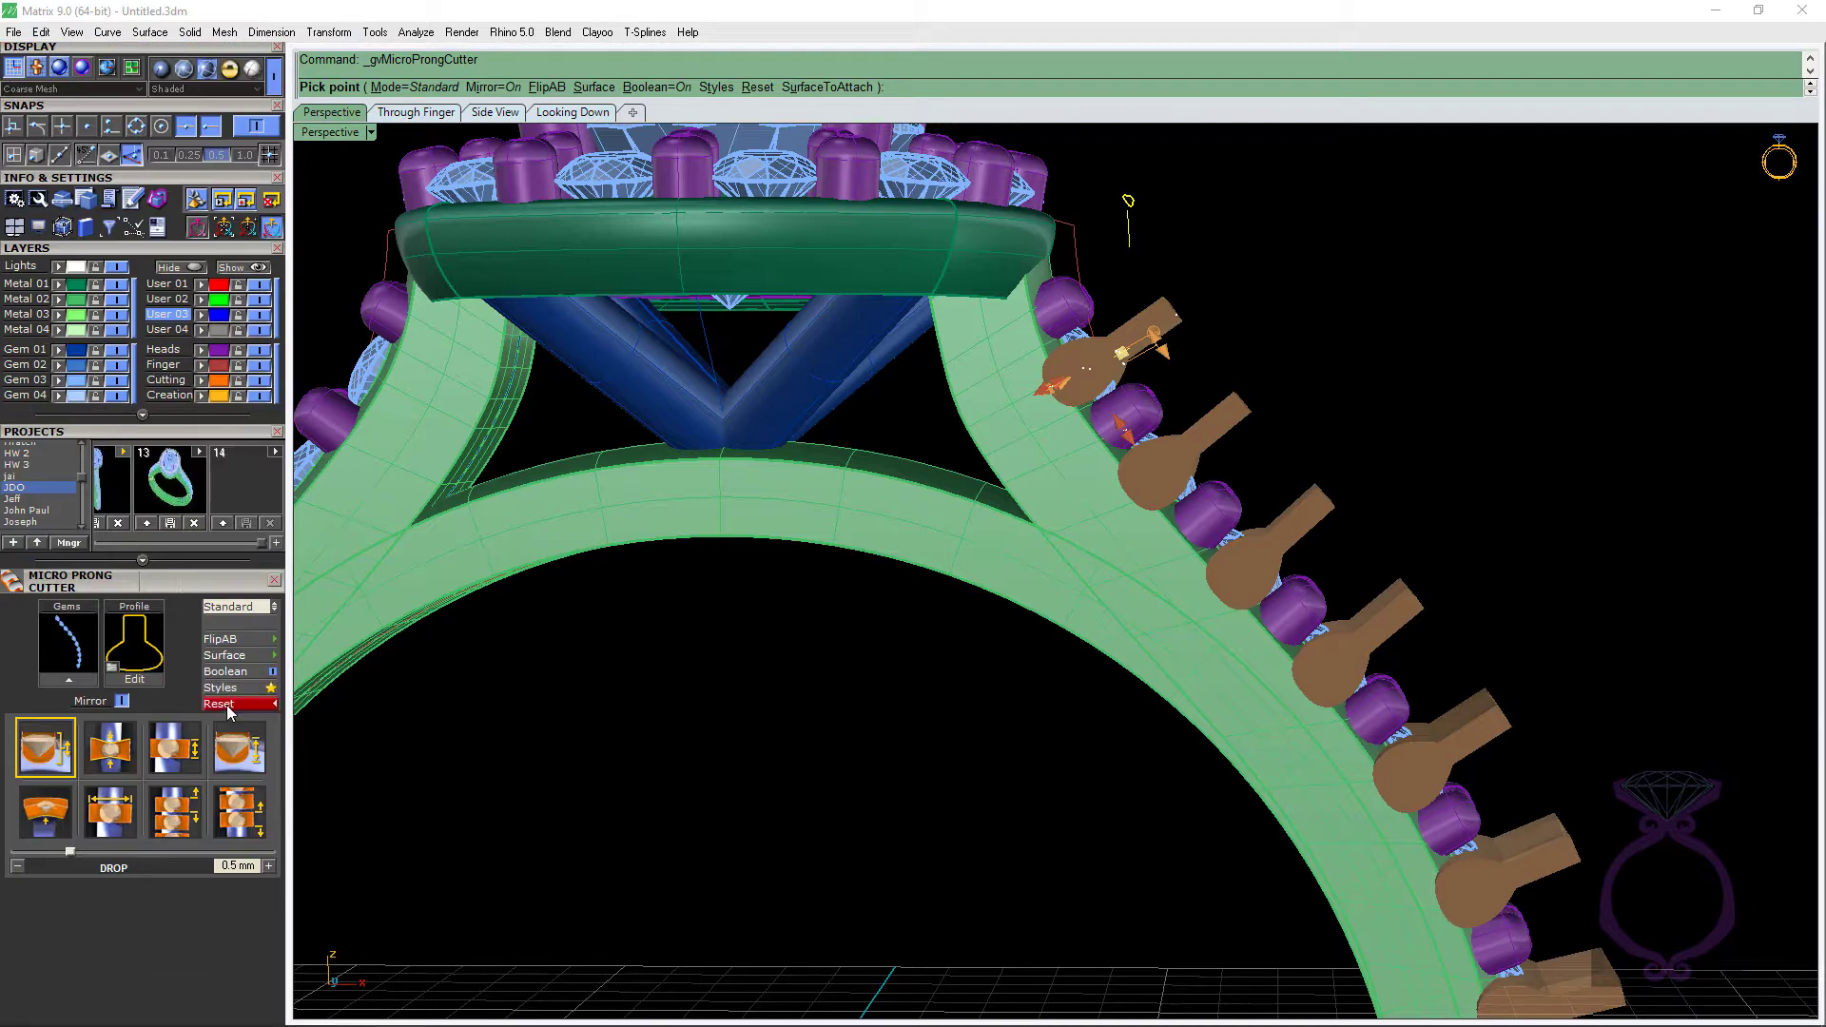
click(228, 689)
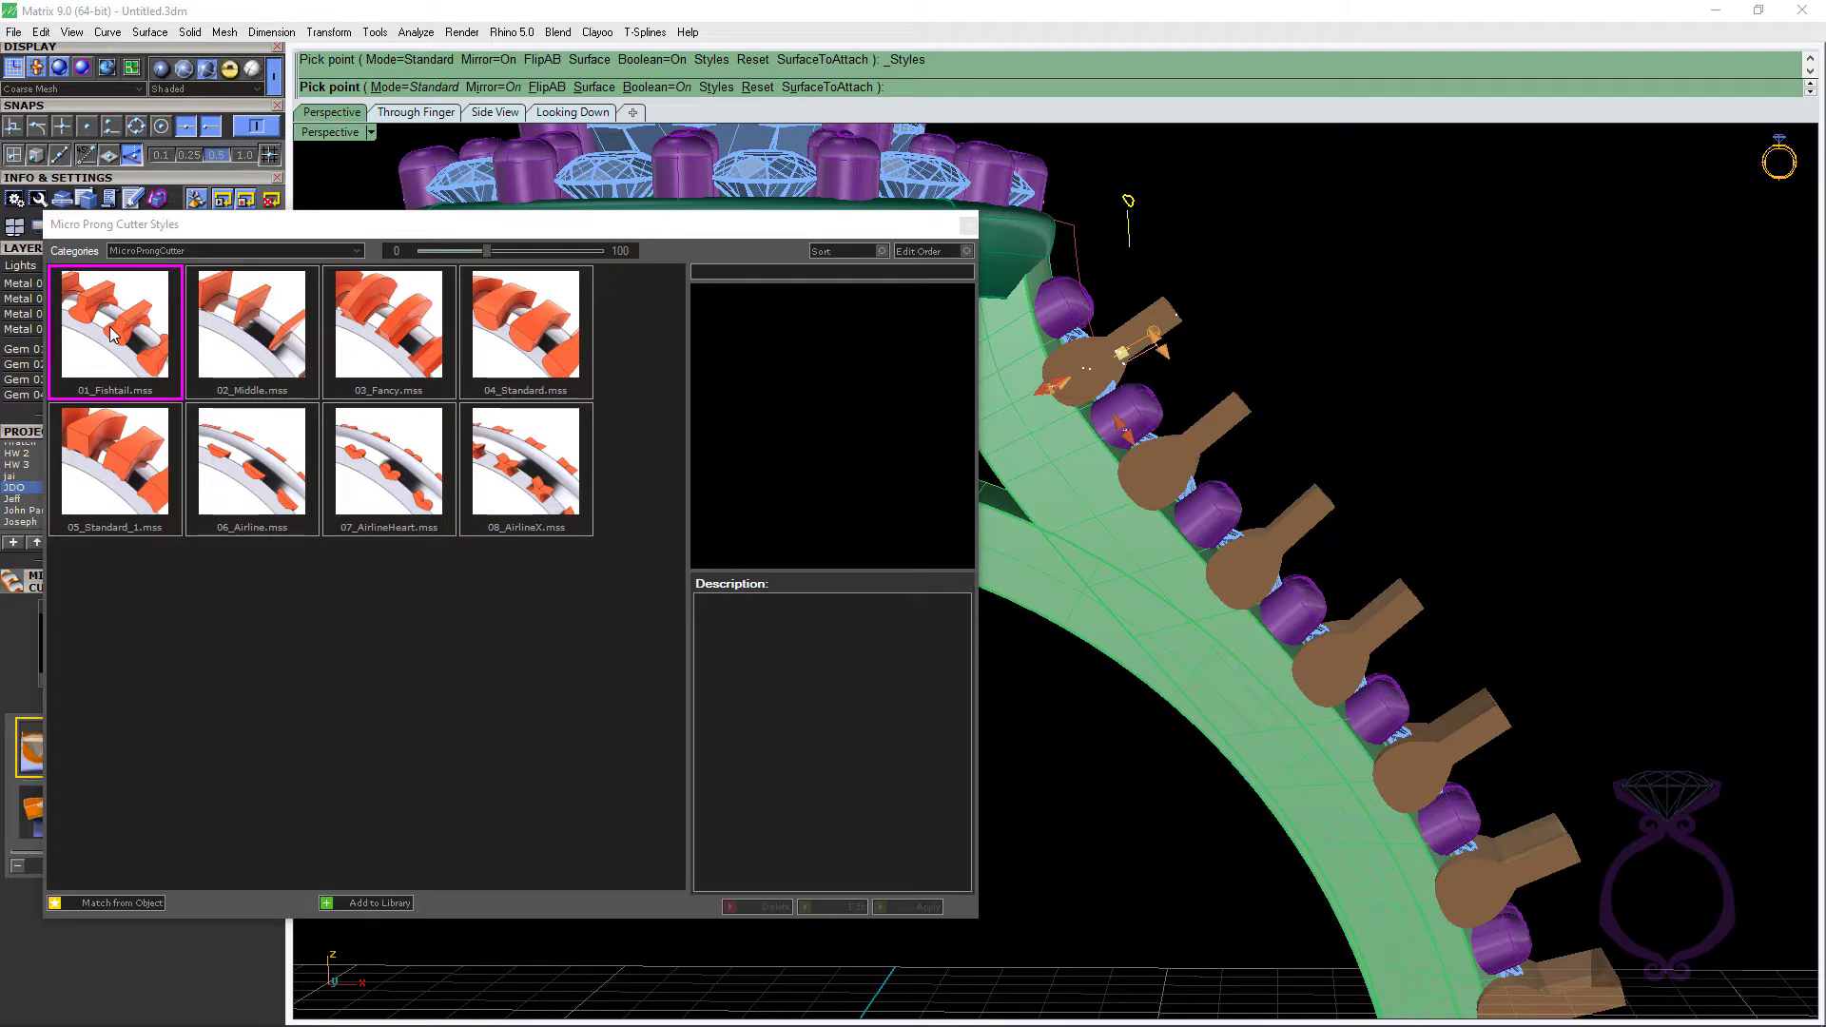
click(111, 333)
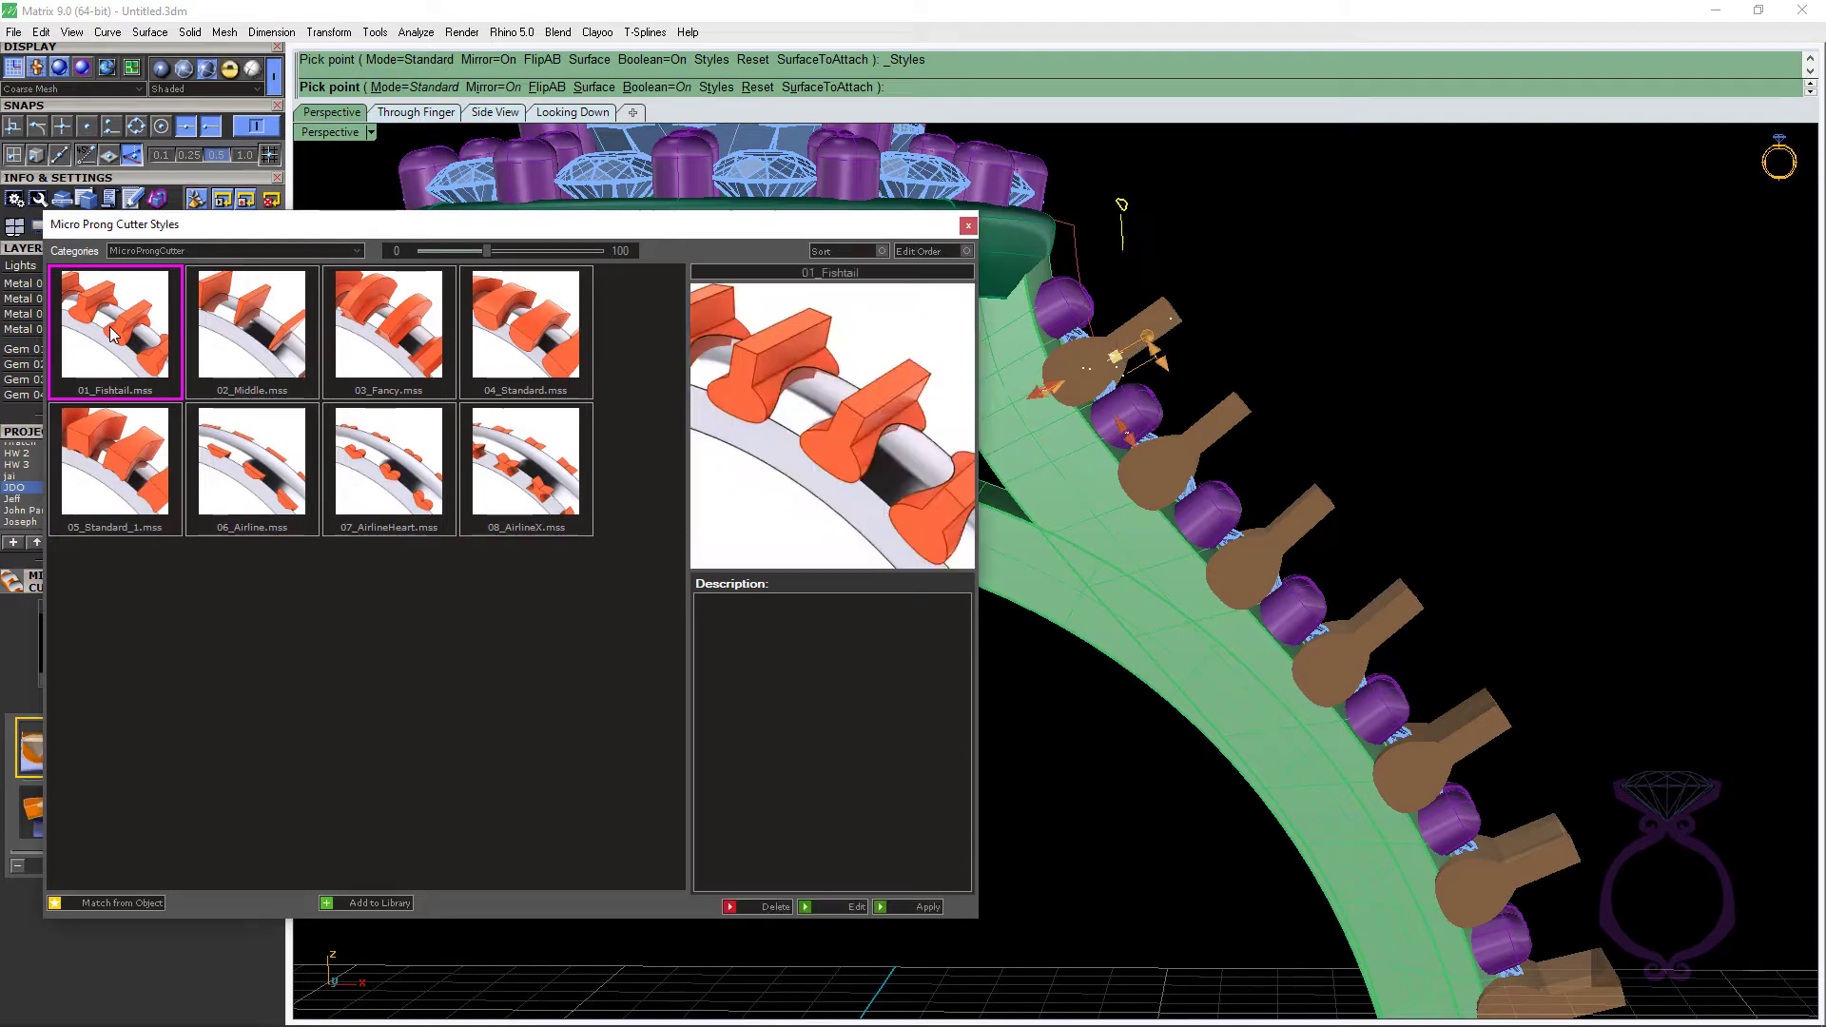
click(908, 908)
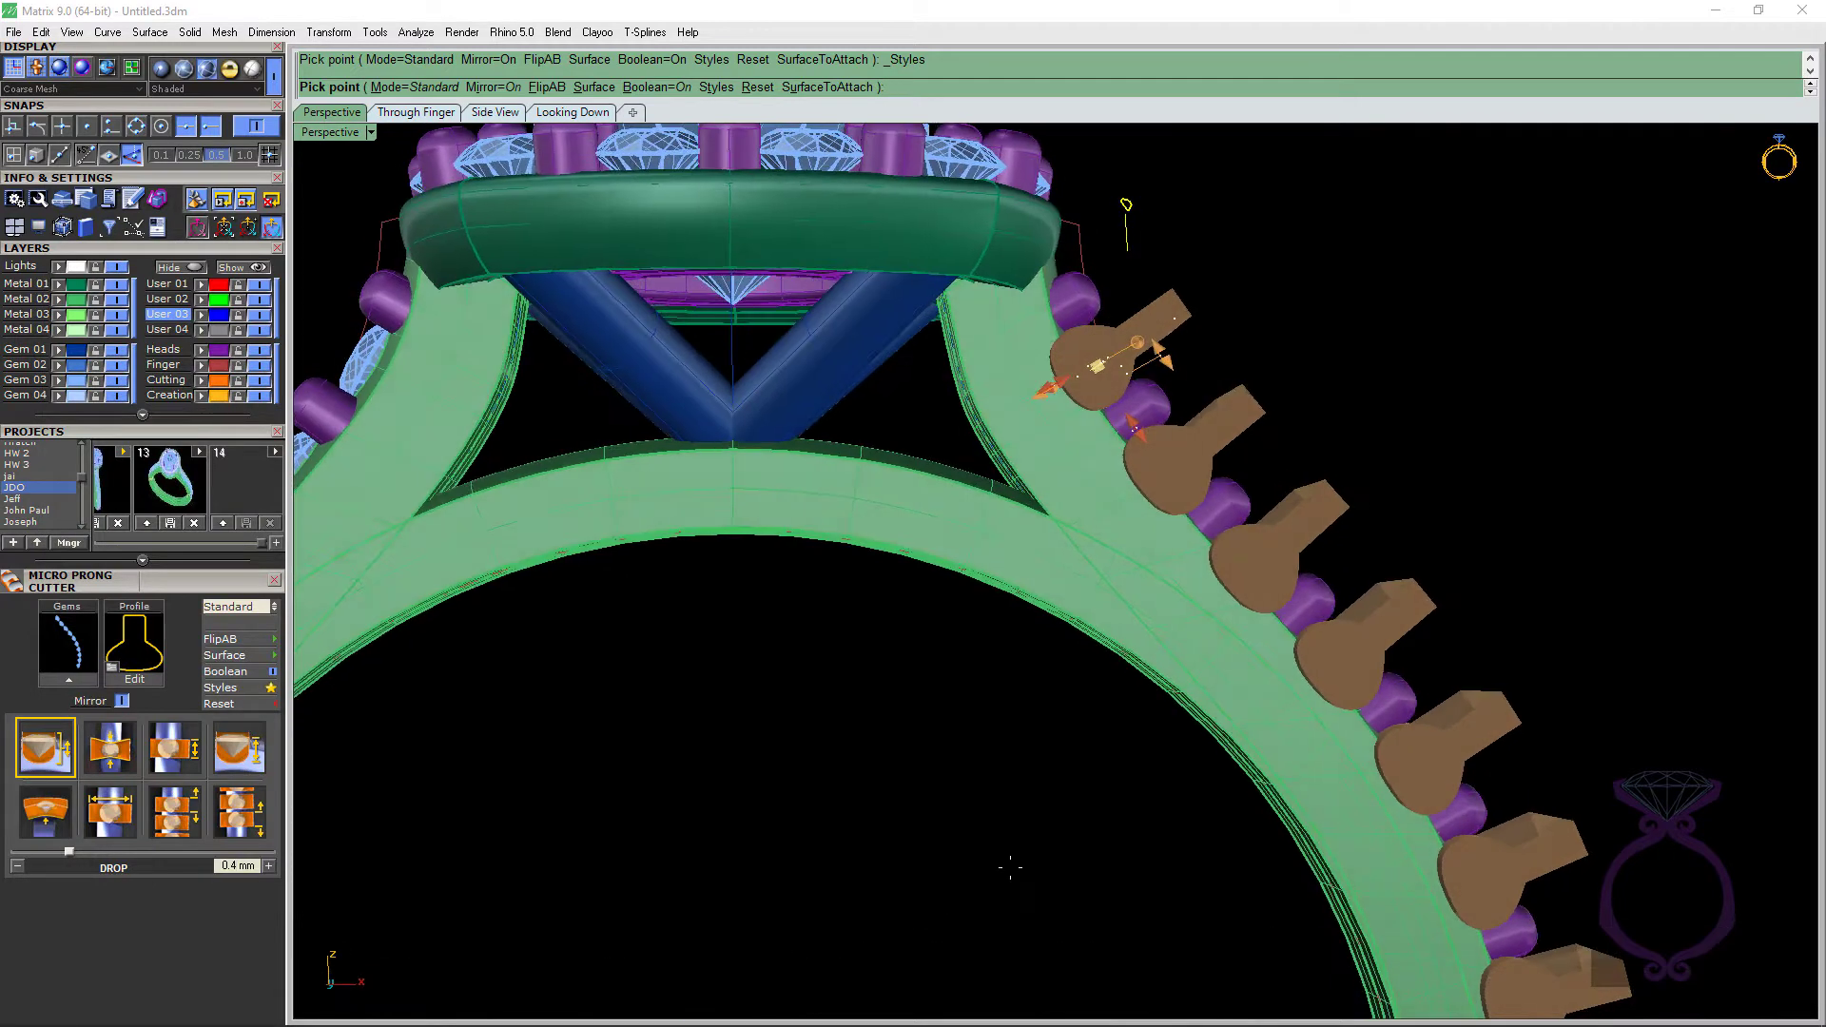
scroll(958, 314, up, 5)
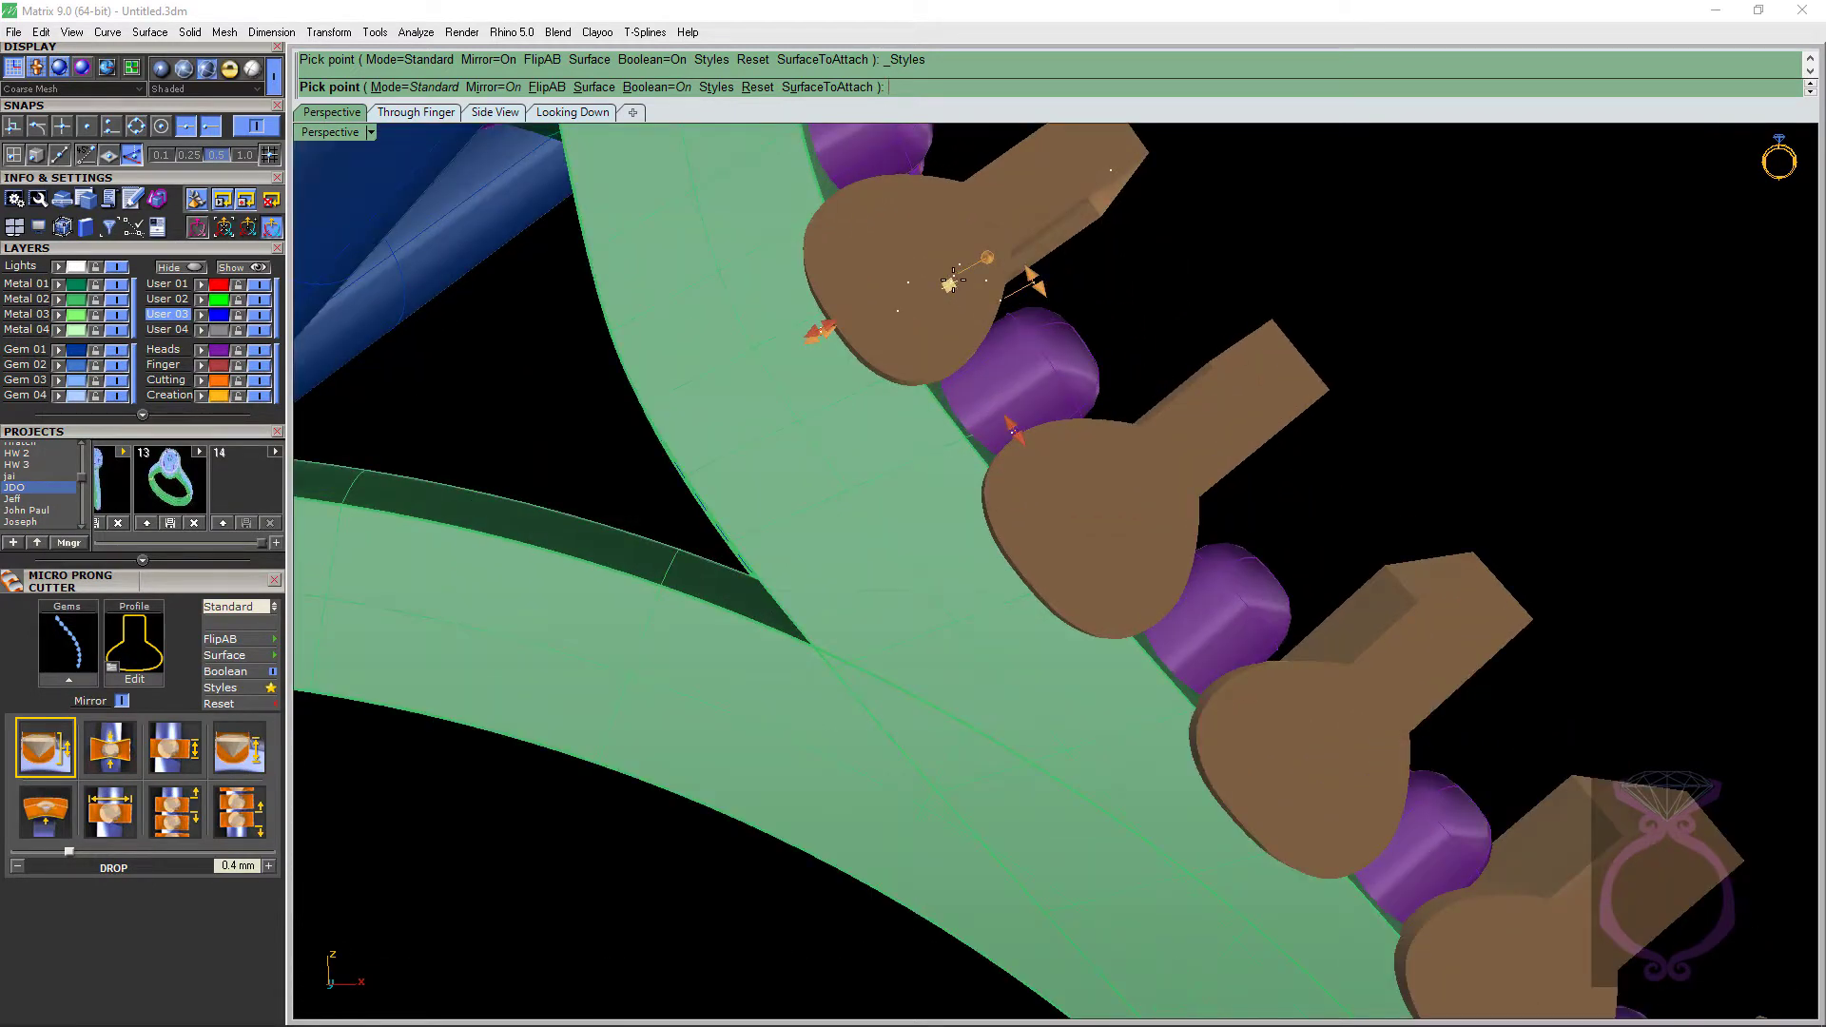
drag(951, 282, 920, 300)
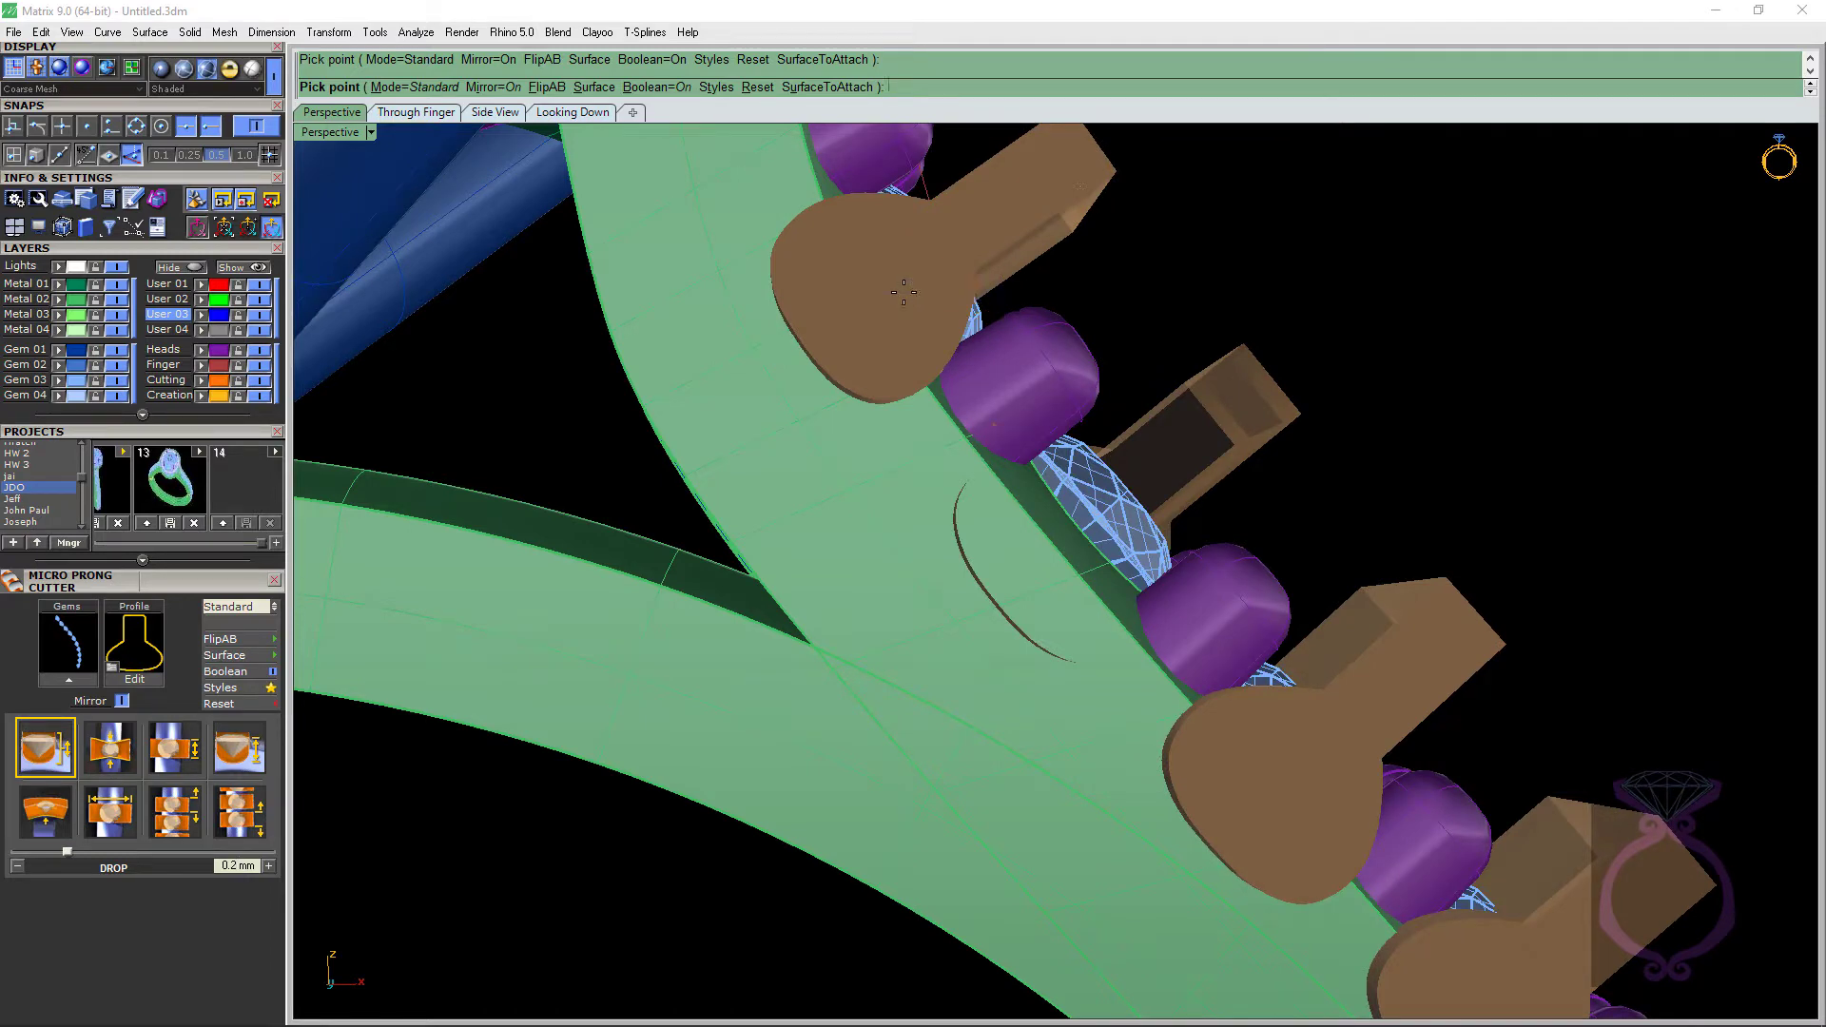
Pick the shank as the surface that the micro prong cutters cut out.
scroll(1302, 250, down, 1)
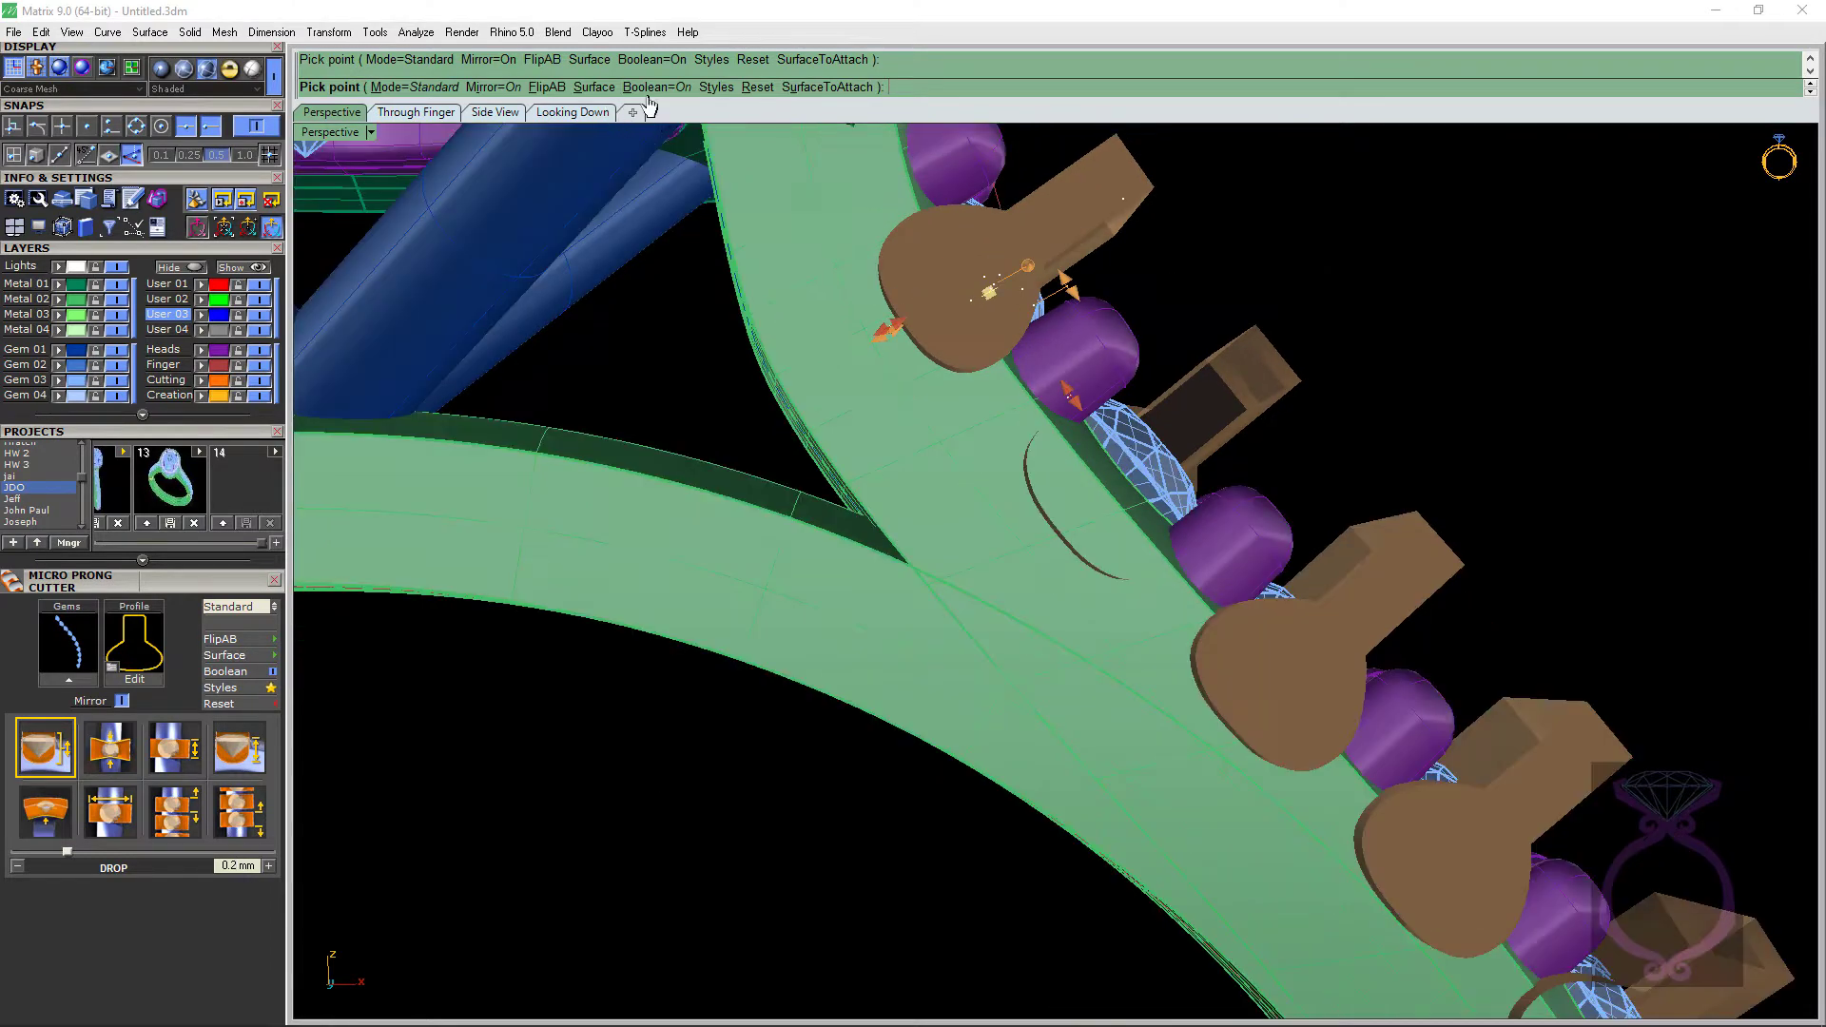
click(594, 88)
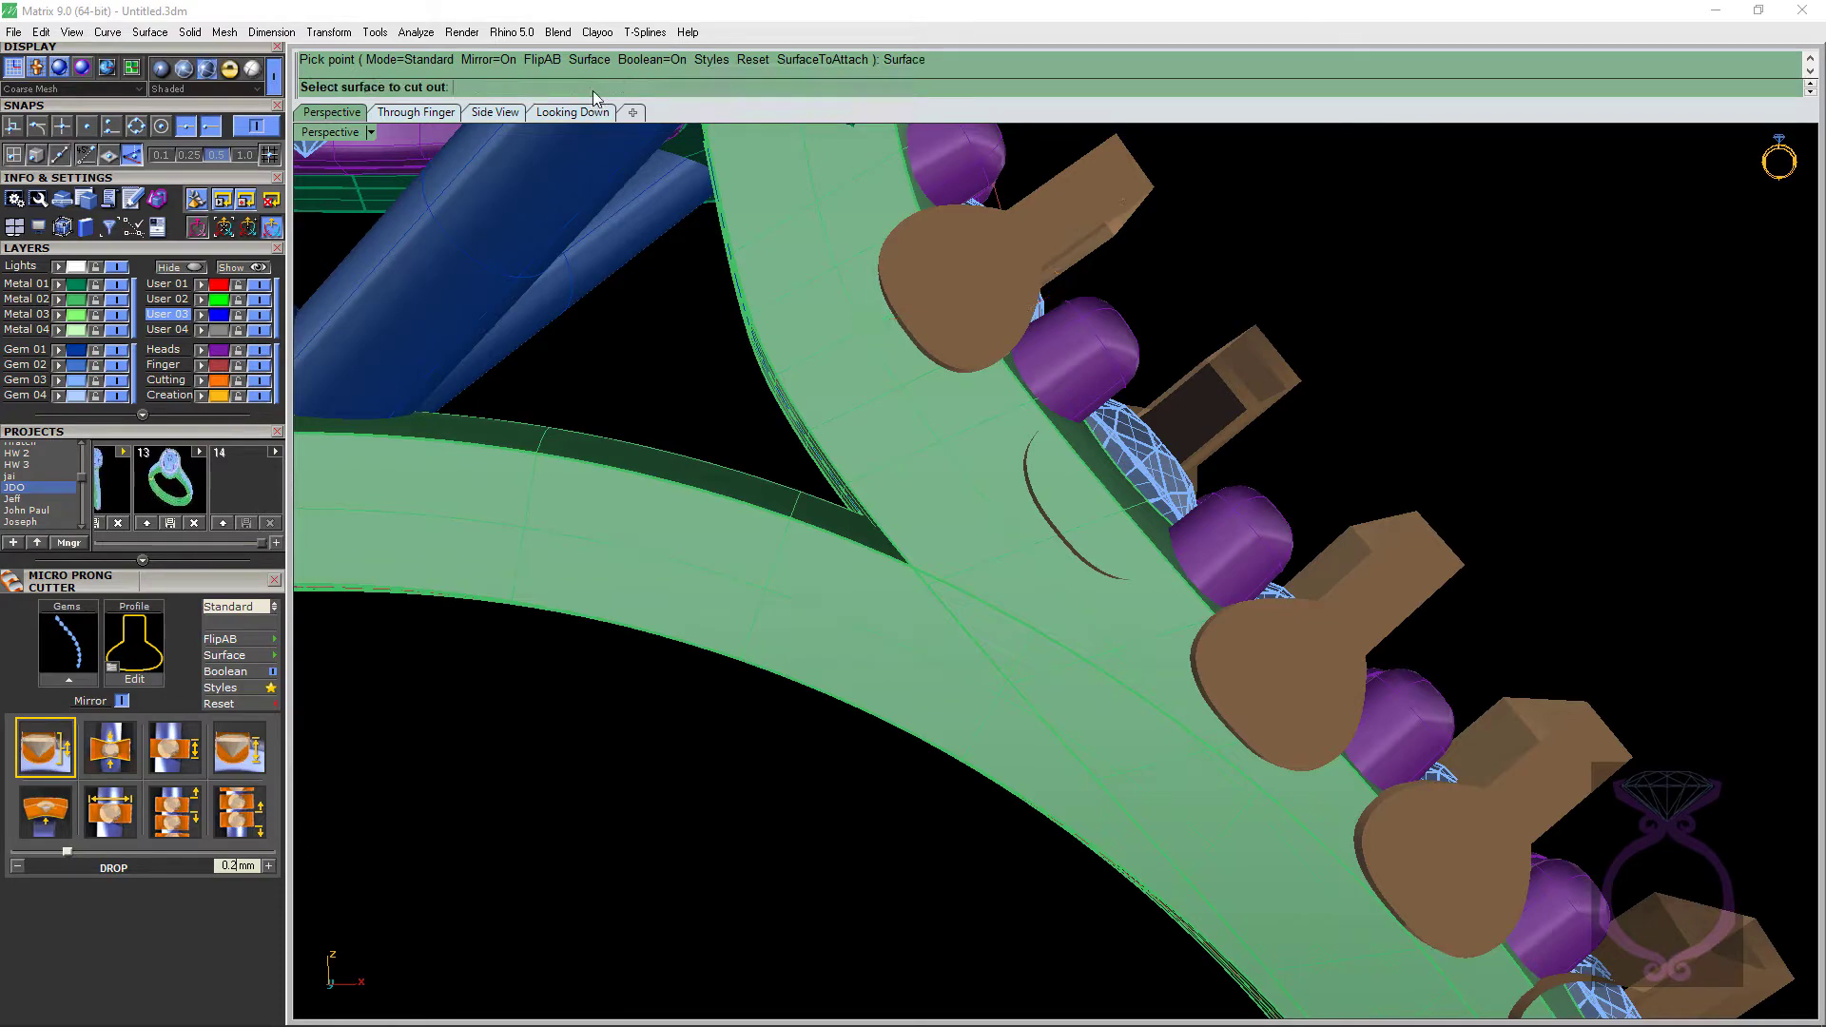
click(844, 411)
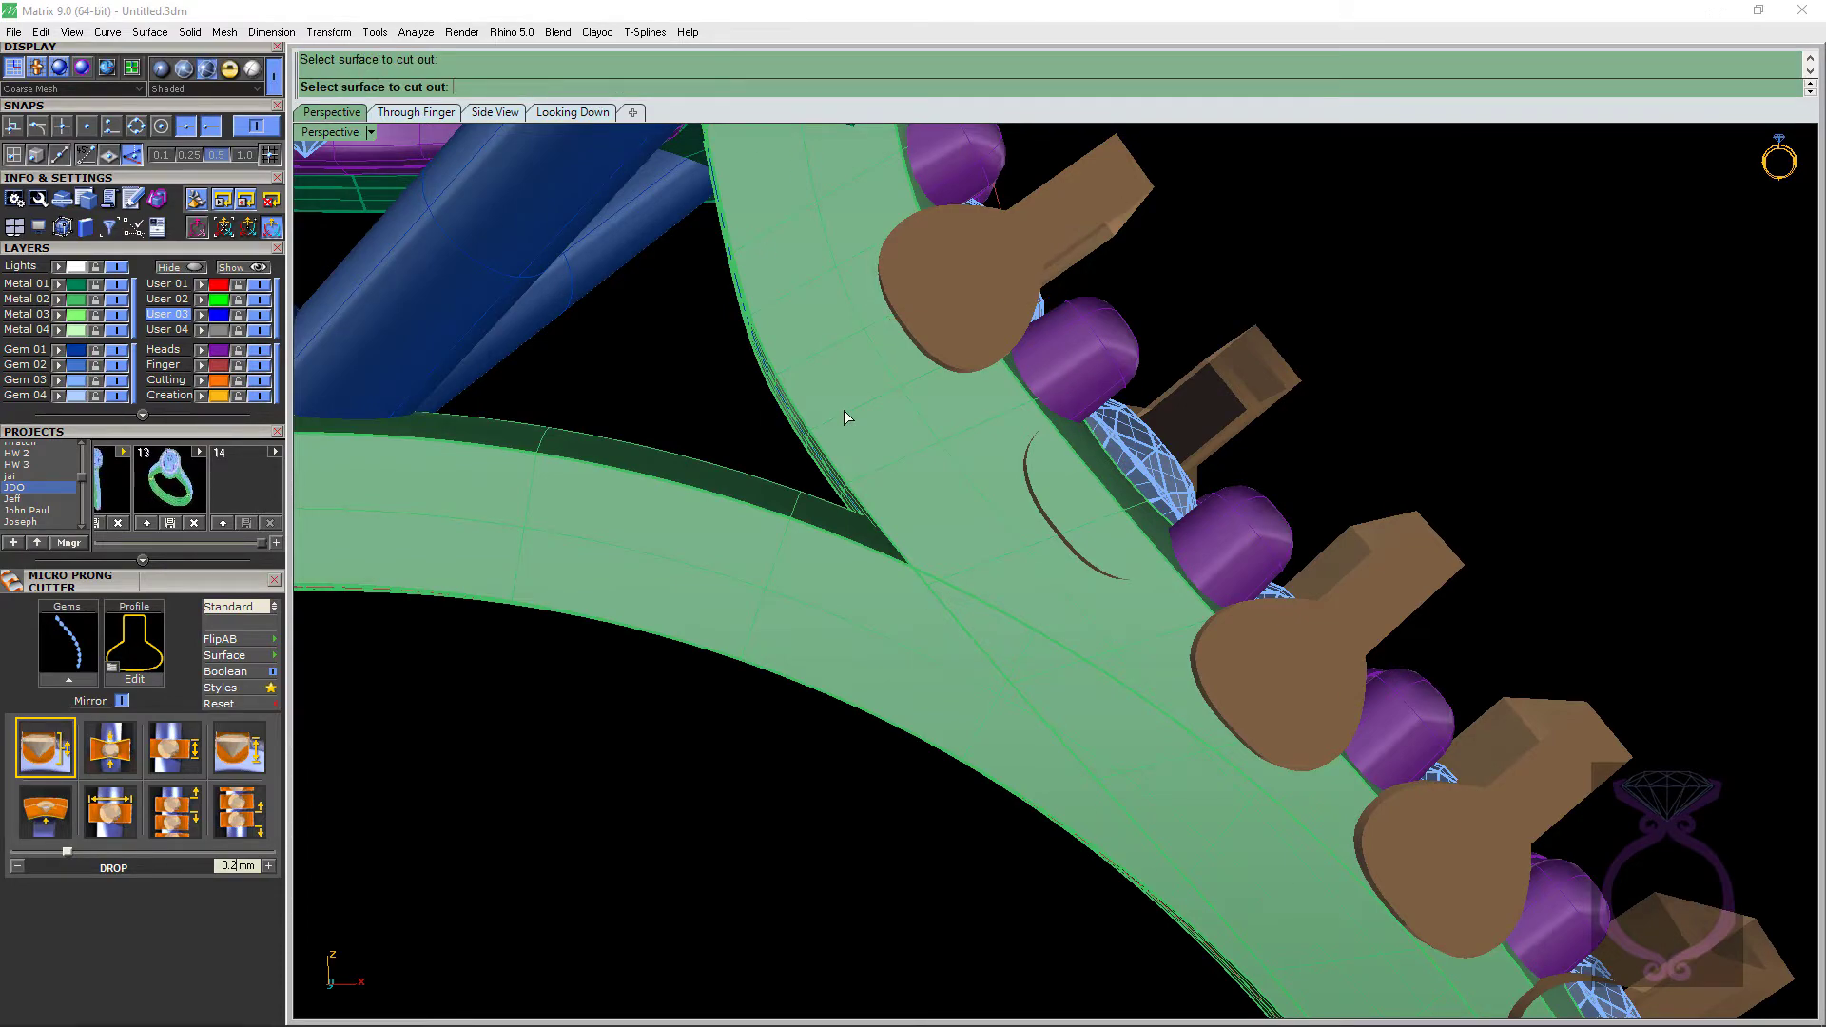
mouse_move(1044, 476)
right_down()
mouse_move(990, 487)
mouse_move(1015, 478)
right_up()
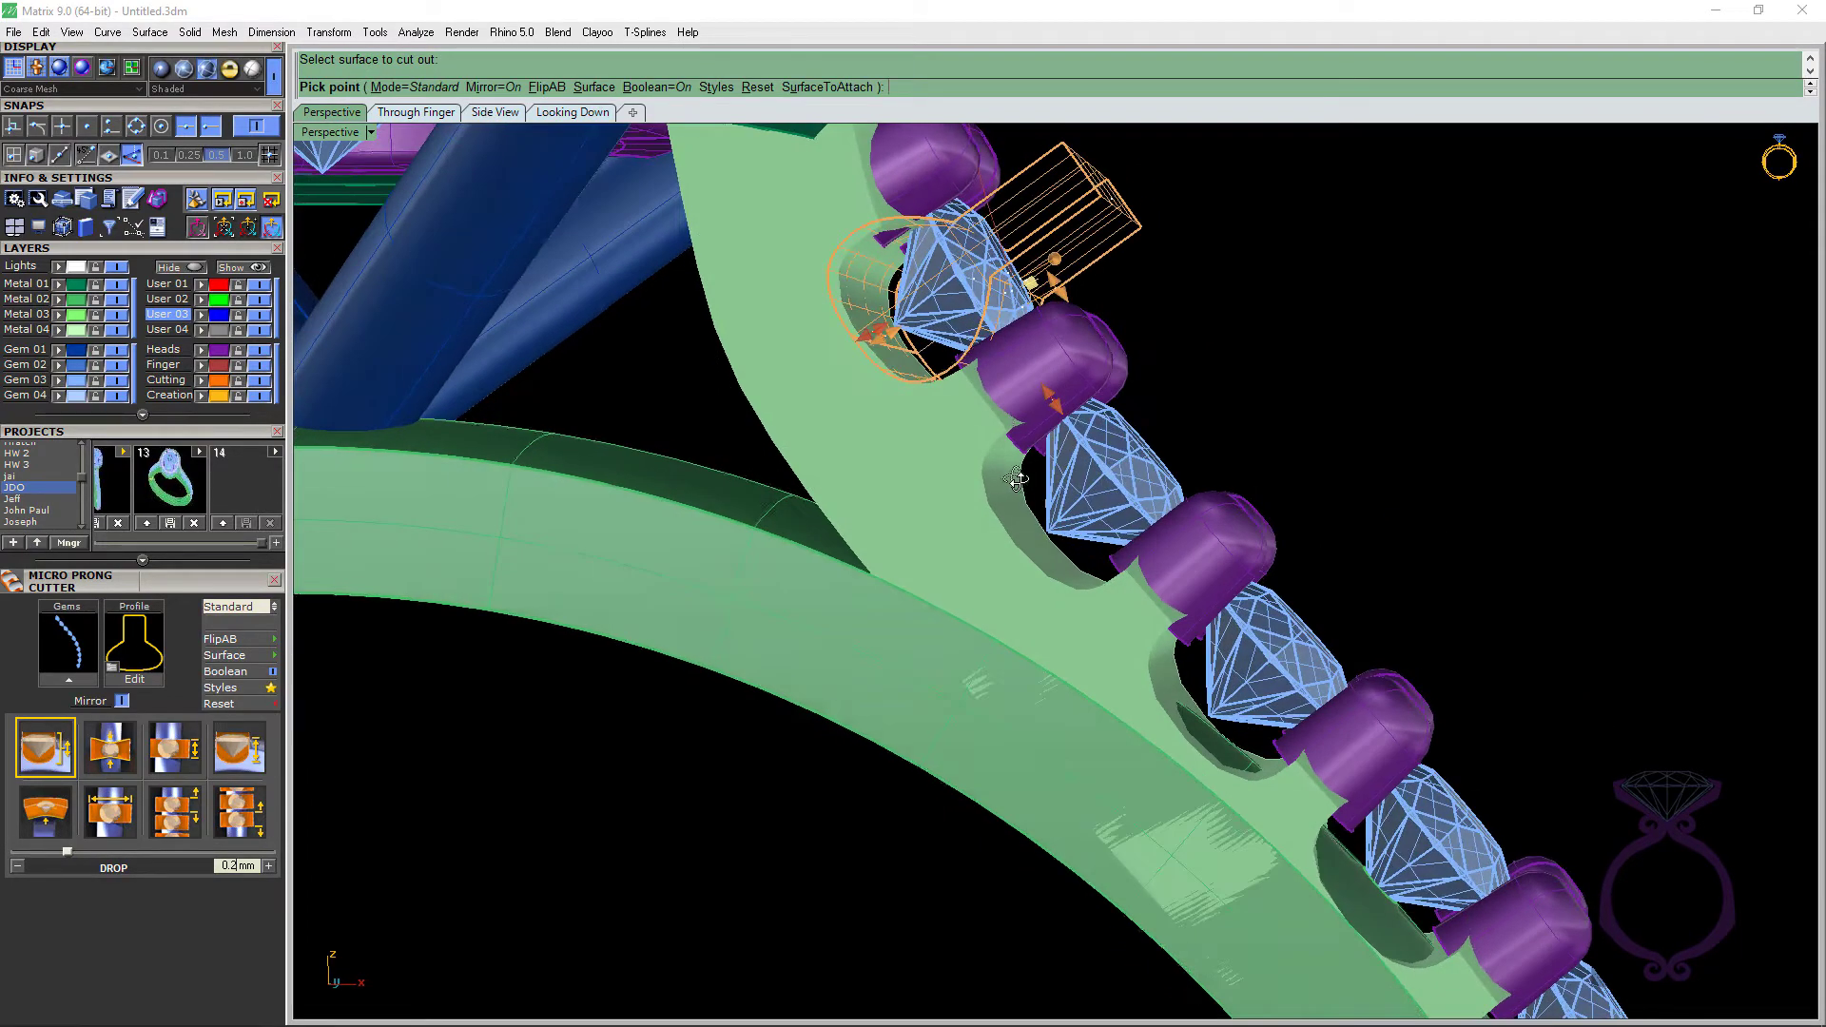
scroll(987, 440, down, 7)
scroll(1013, 345, up, 9)
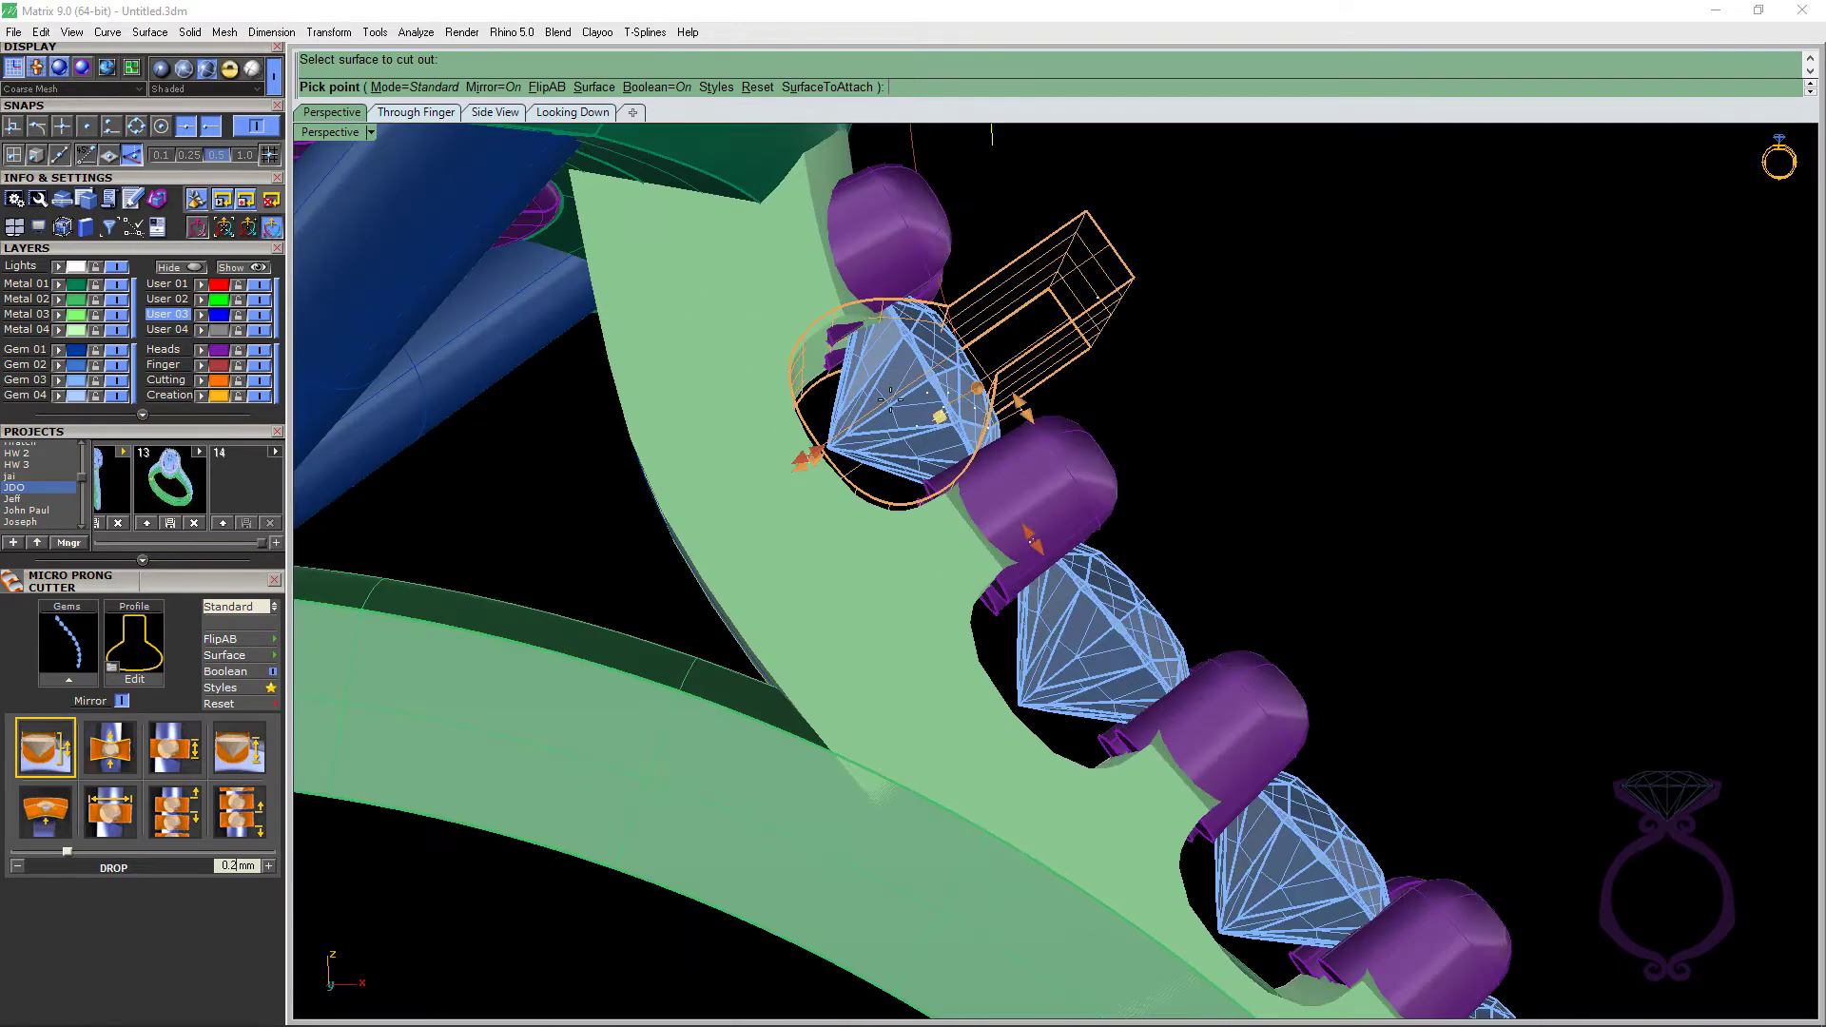
Set the micro prong cutters' height to 1.5 mm and their drop to 0.3 mm.
drag(806, 461, 835, 444)
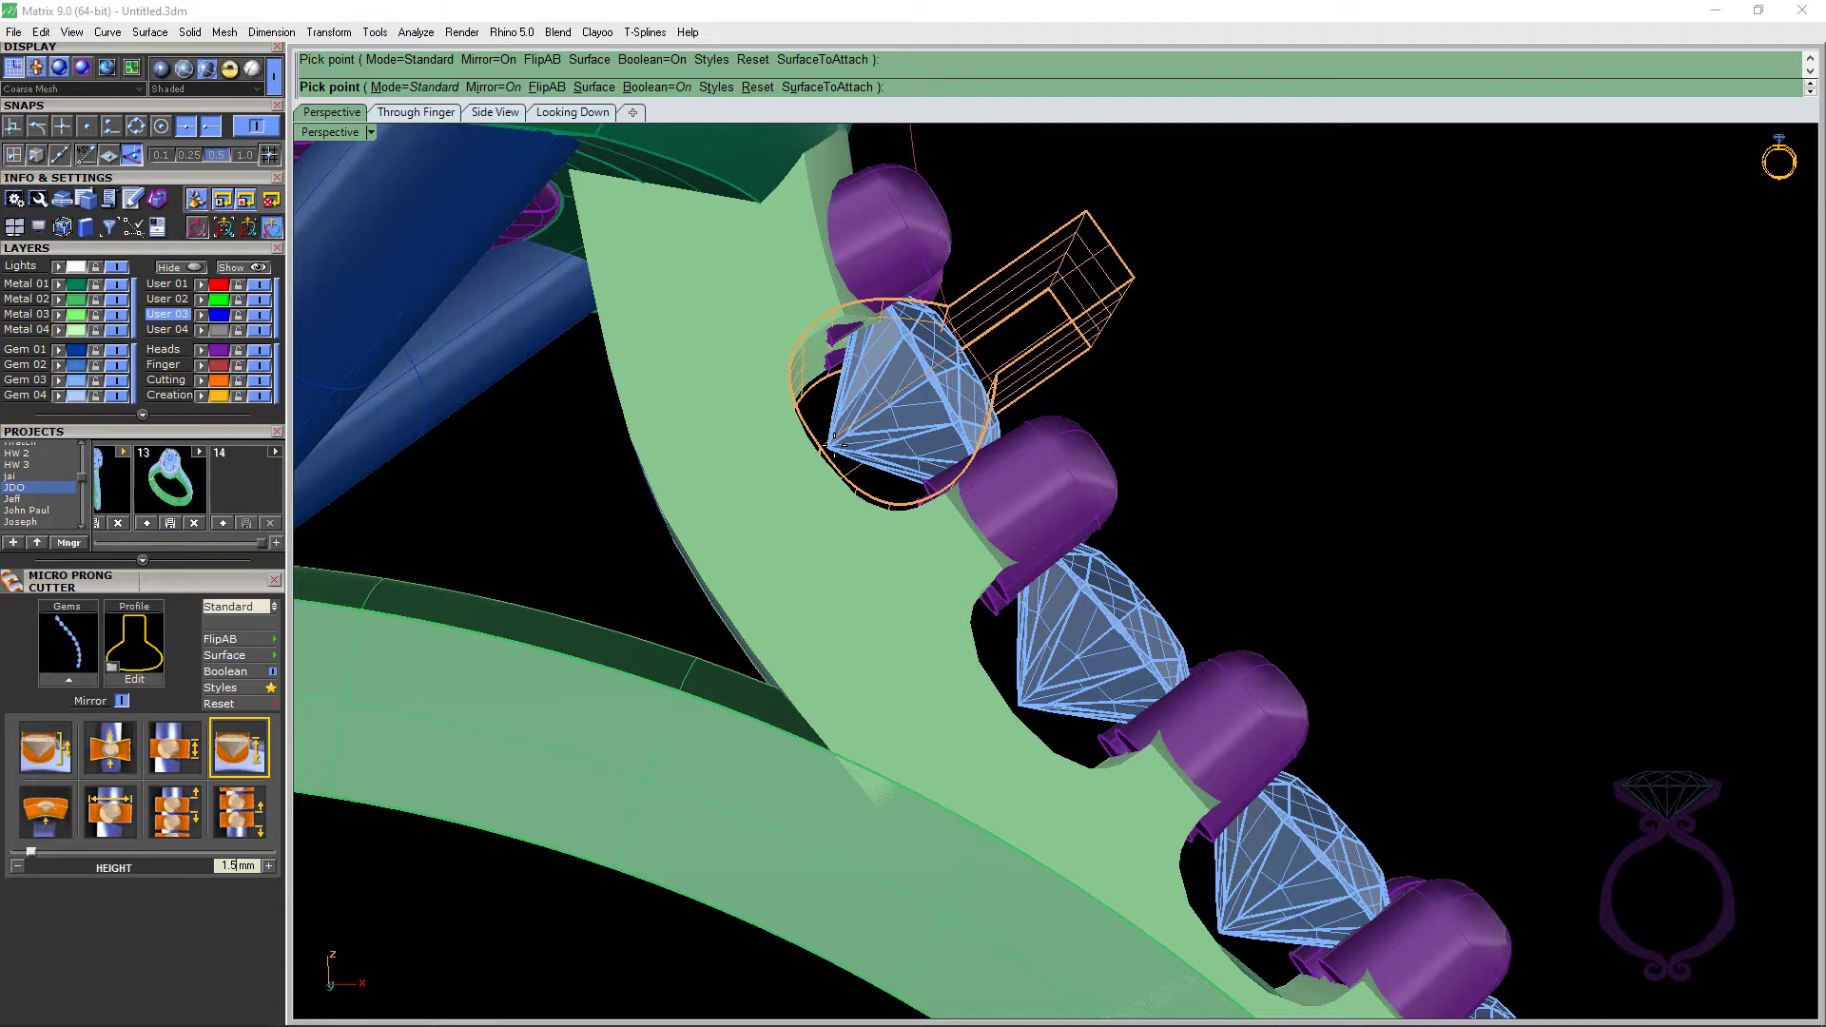
right_drag(938, 419, 921, 413)
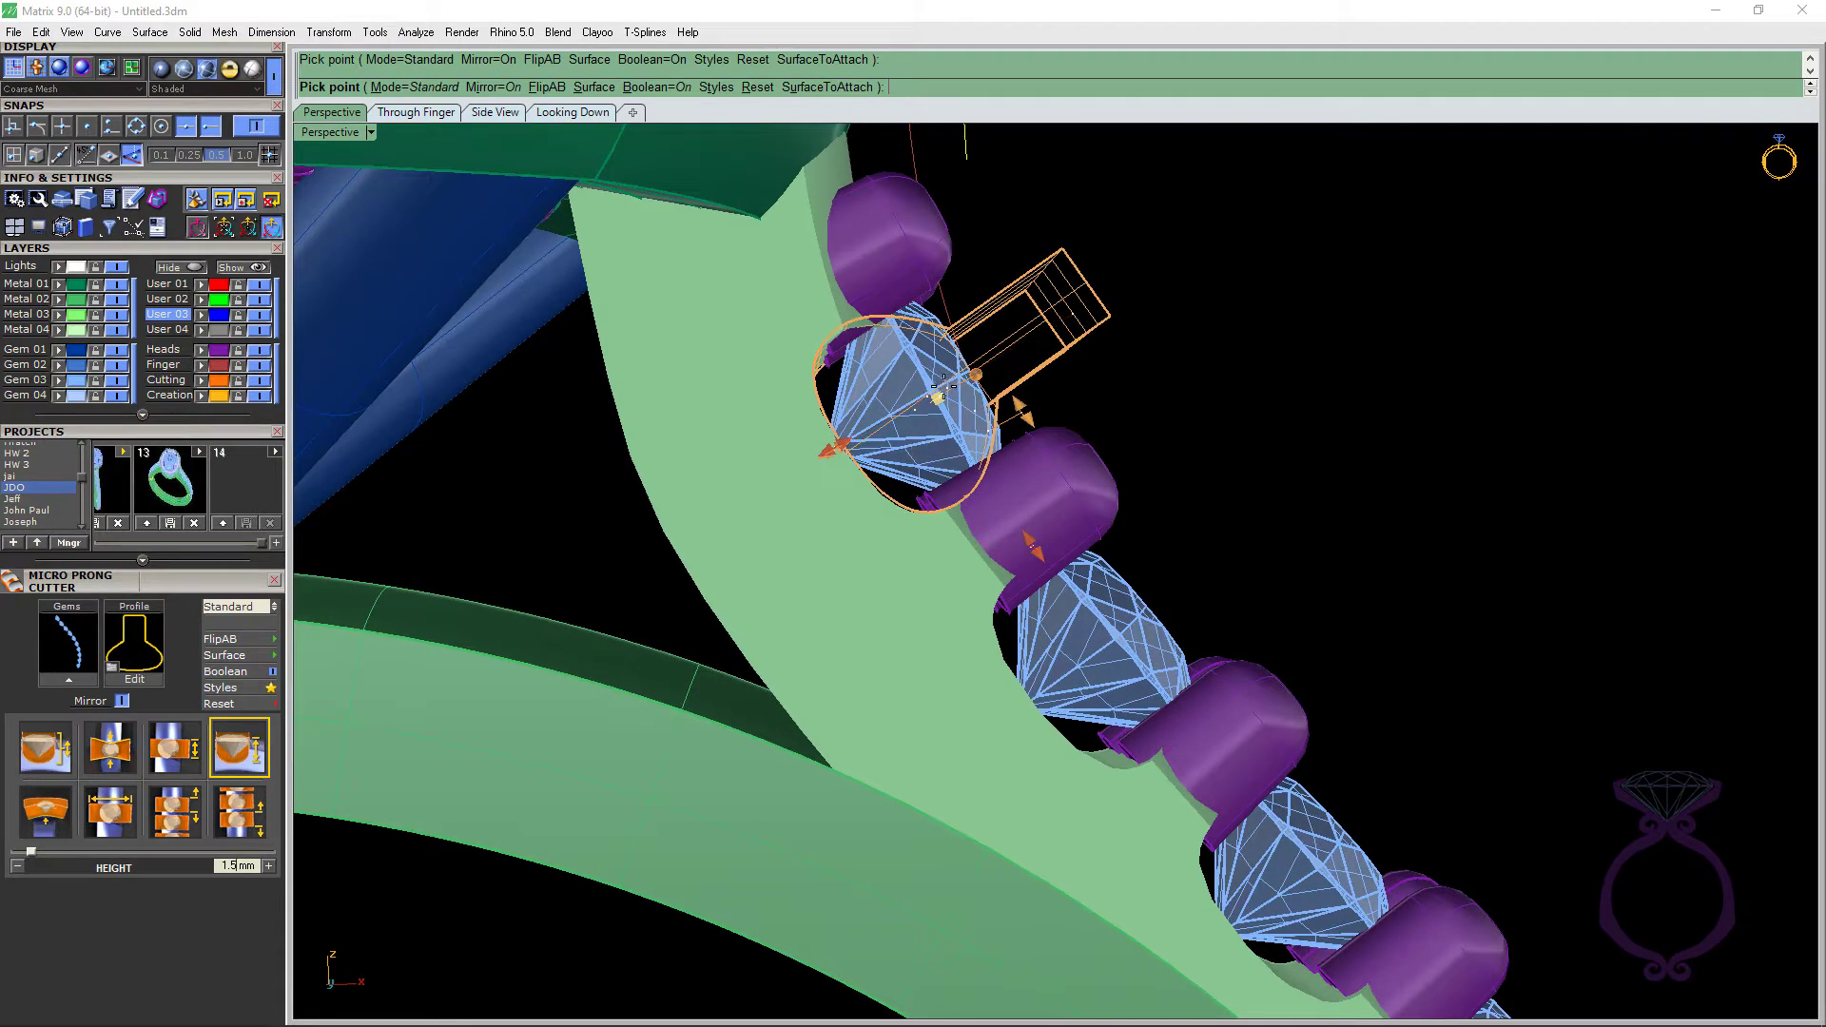
drag(937, 398, 947, 384)
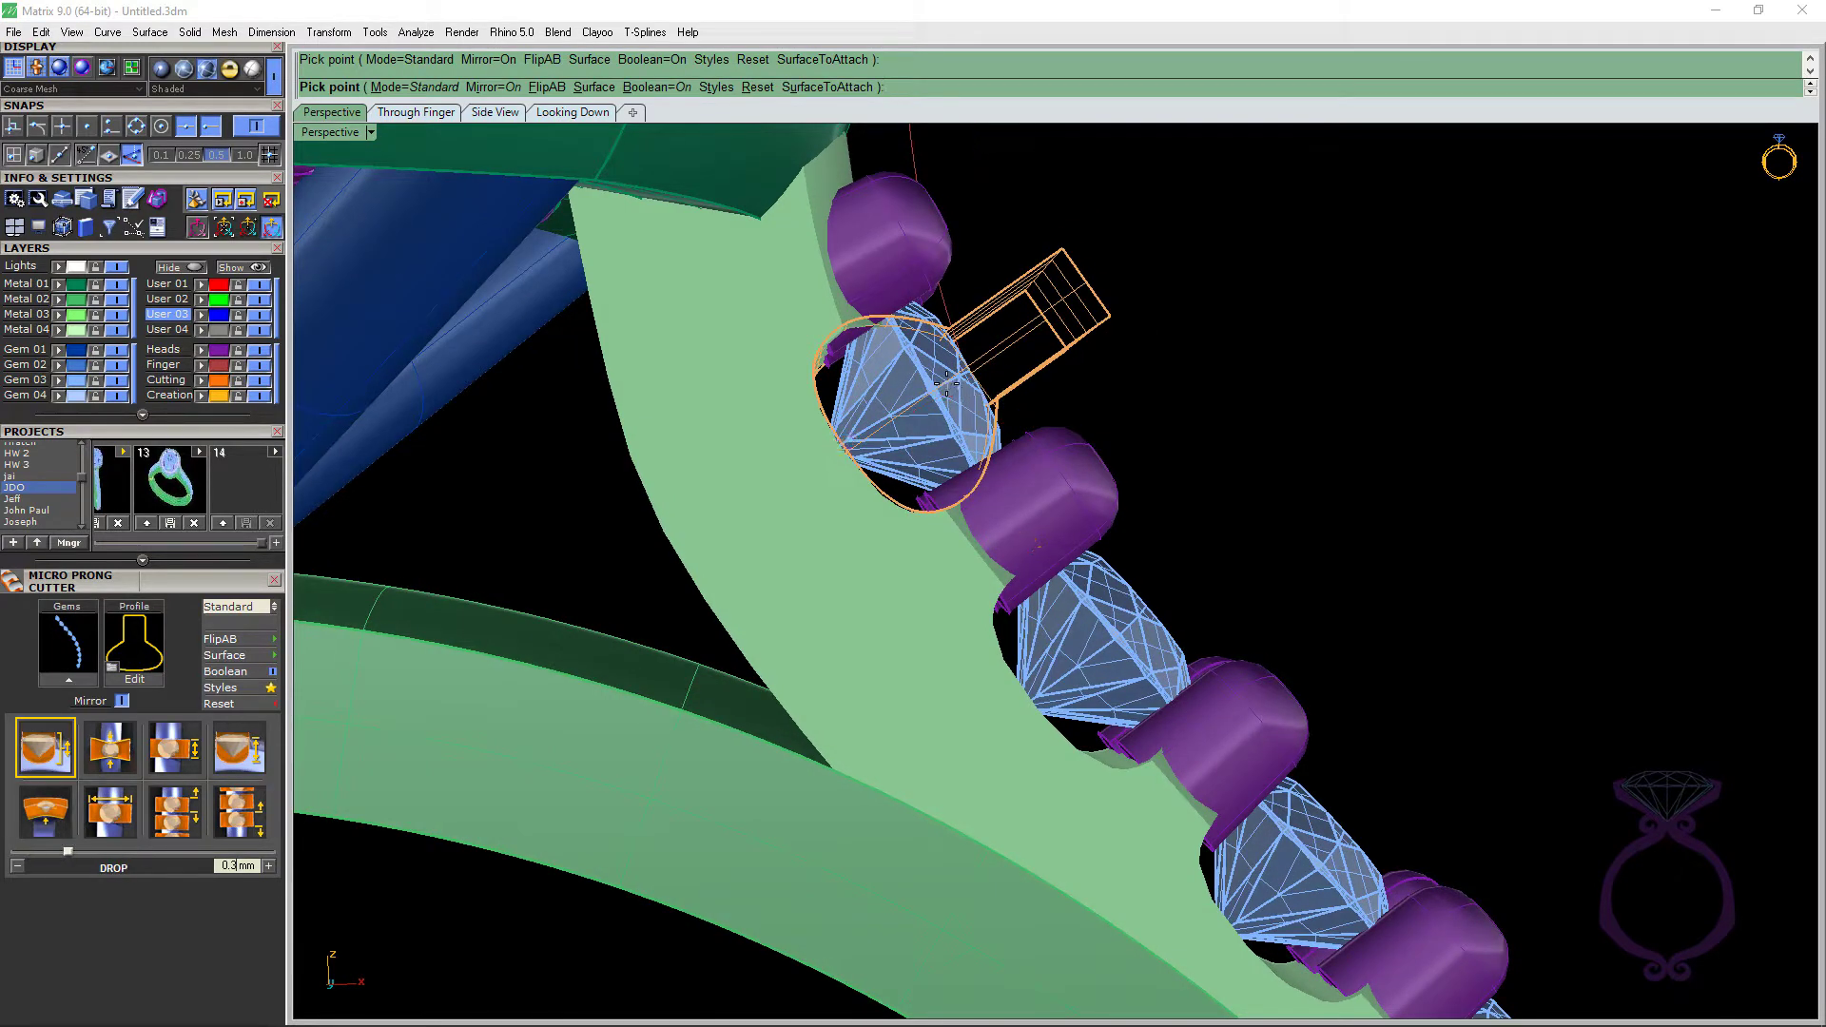
click(947, 386)
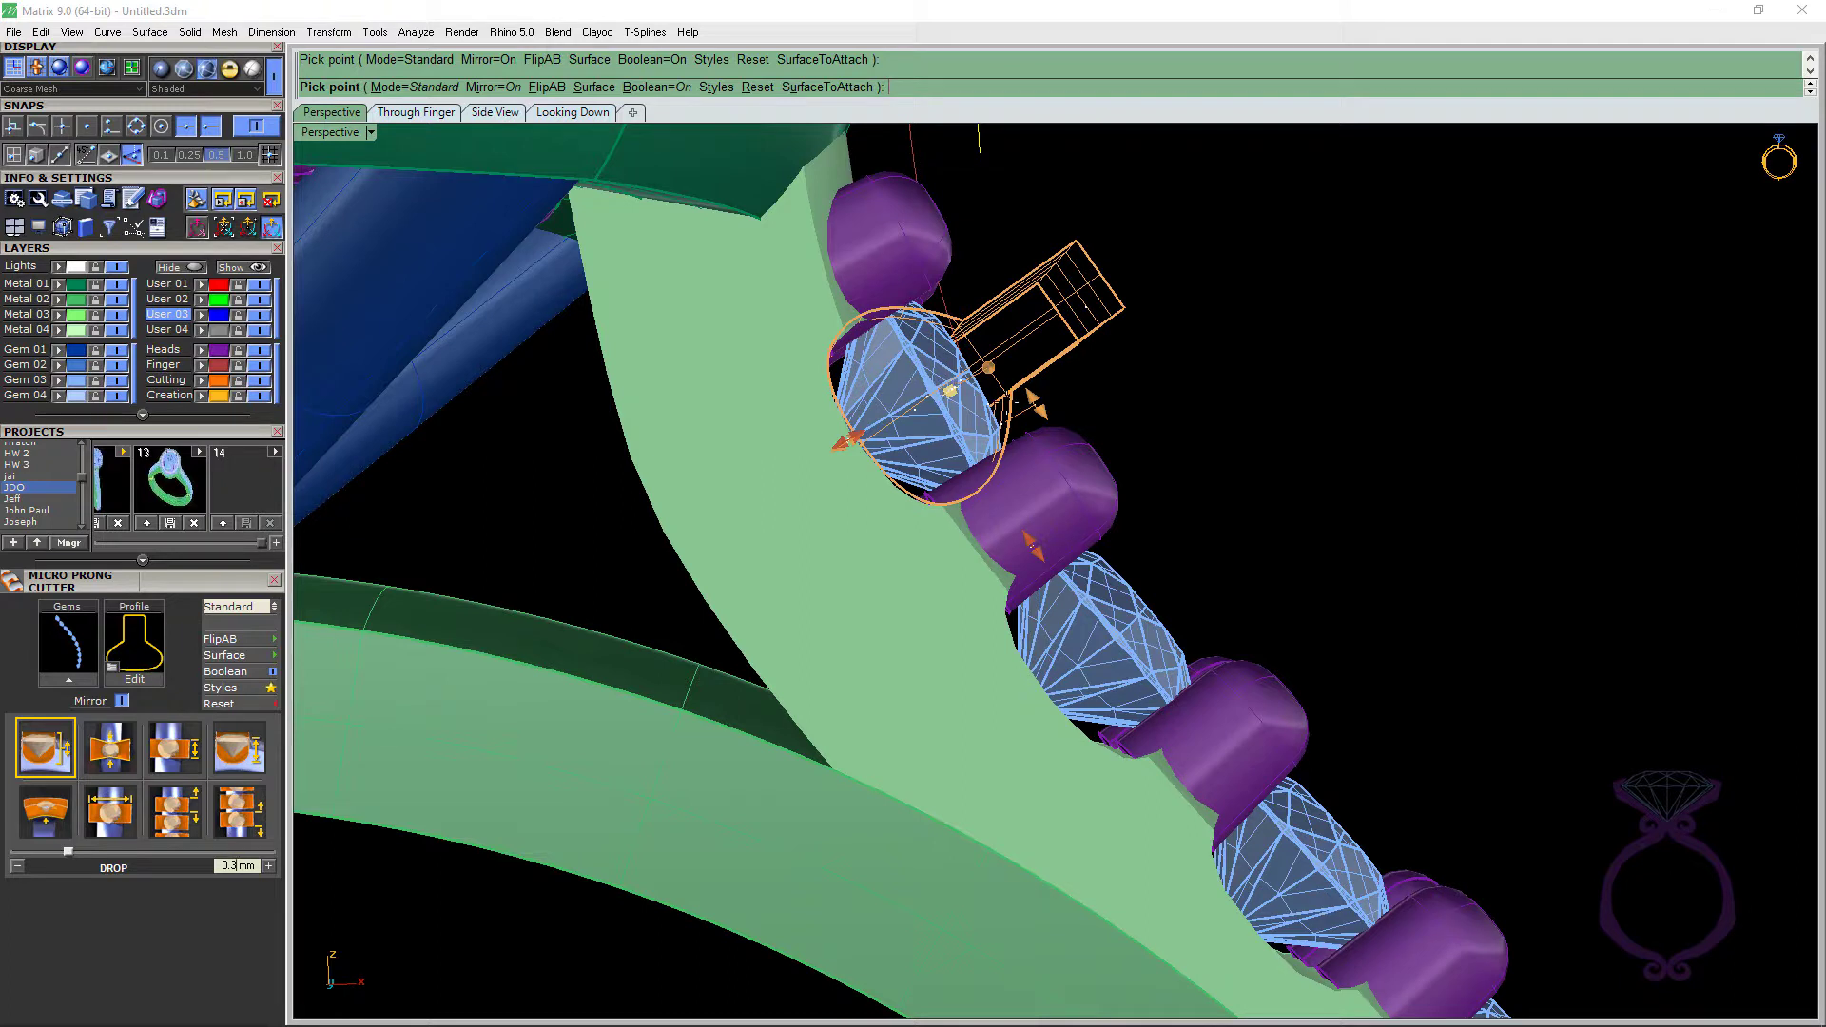
Set the cutters' width adjustment to -0.2 mm and check the cuts between the prongs.
drag(1039, 403, 1022, 388)
click(946, 514)
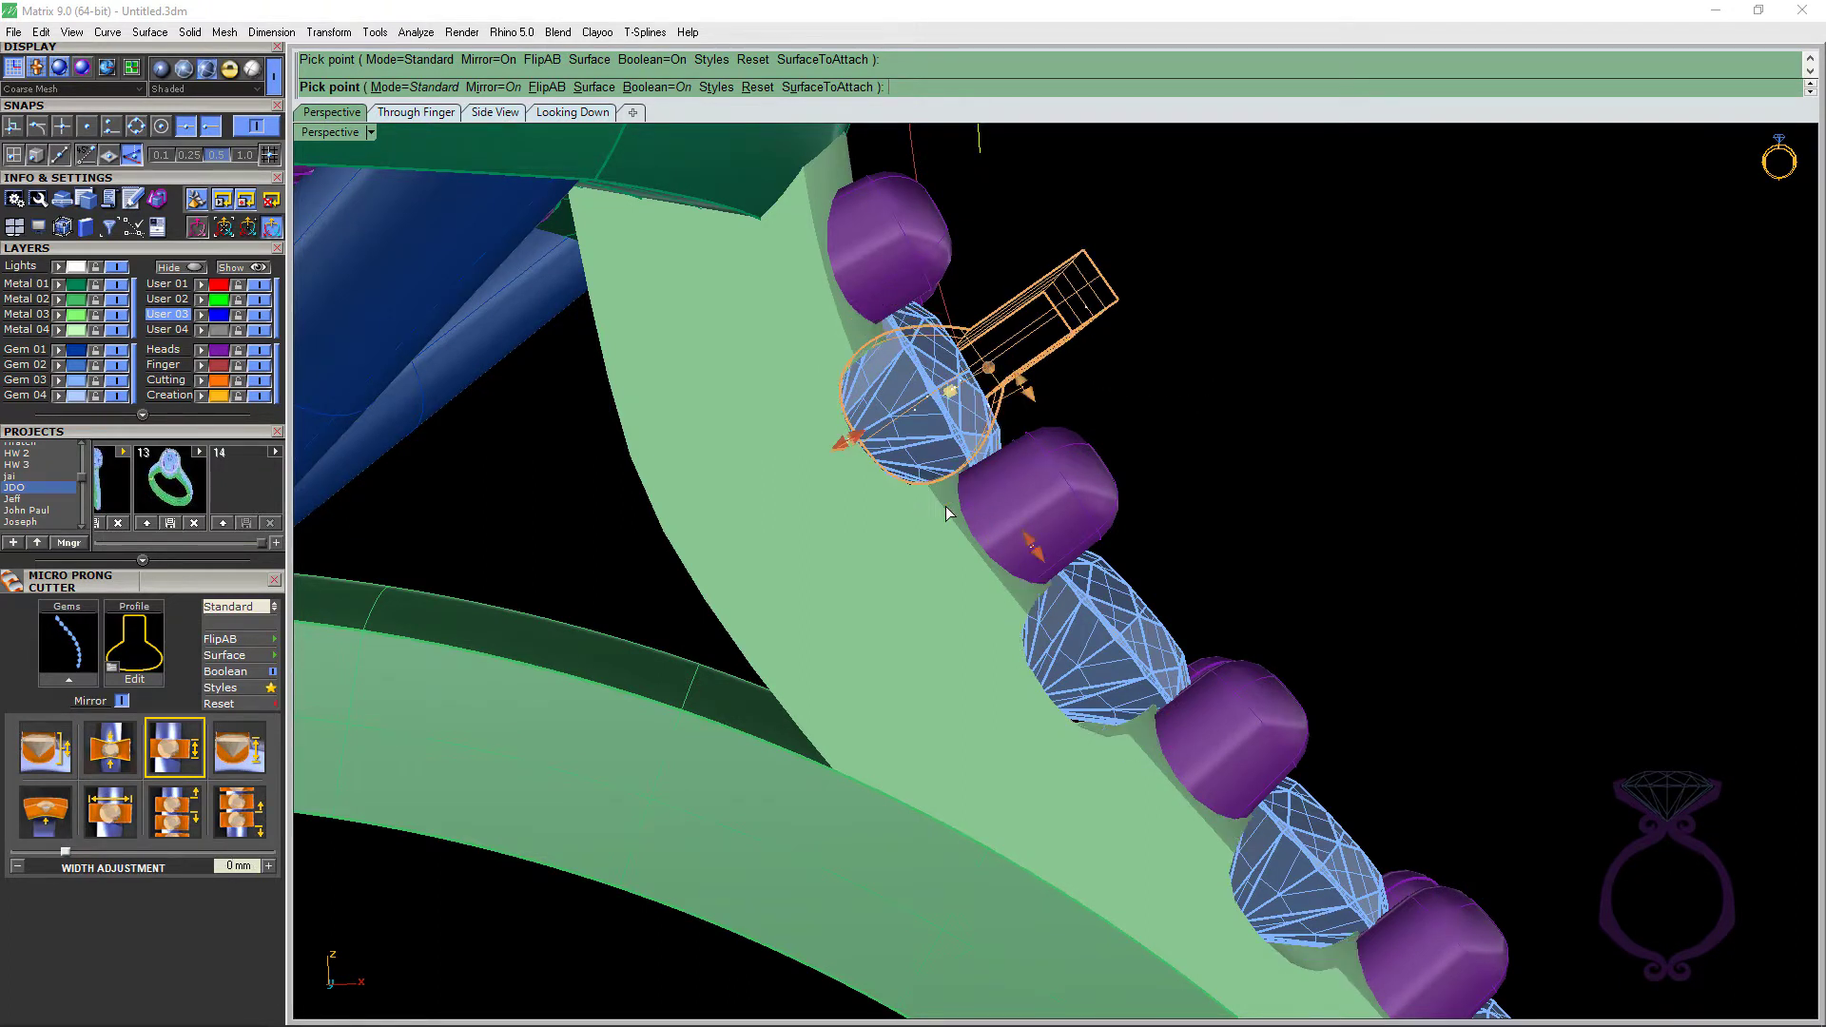
drag(1028, 386, 1031, 390)
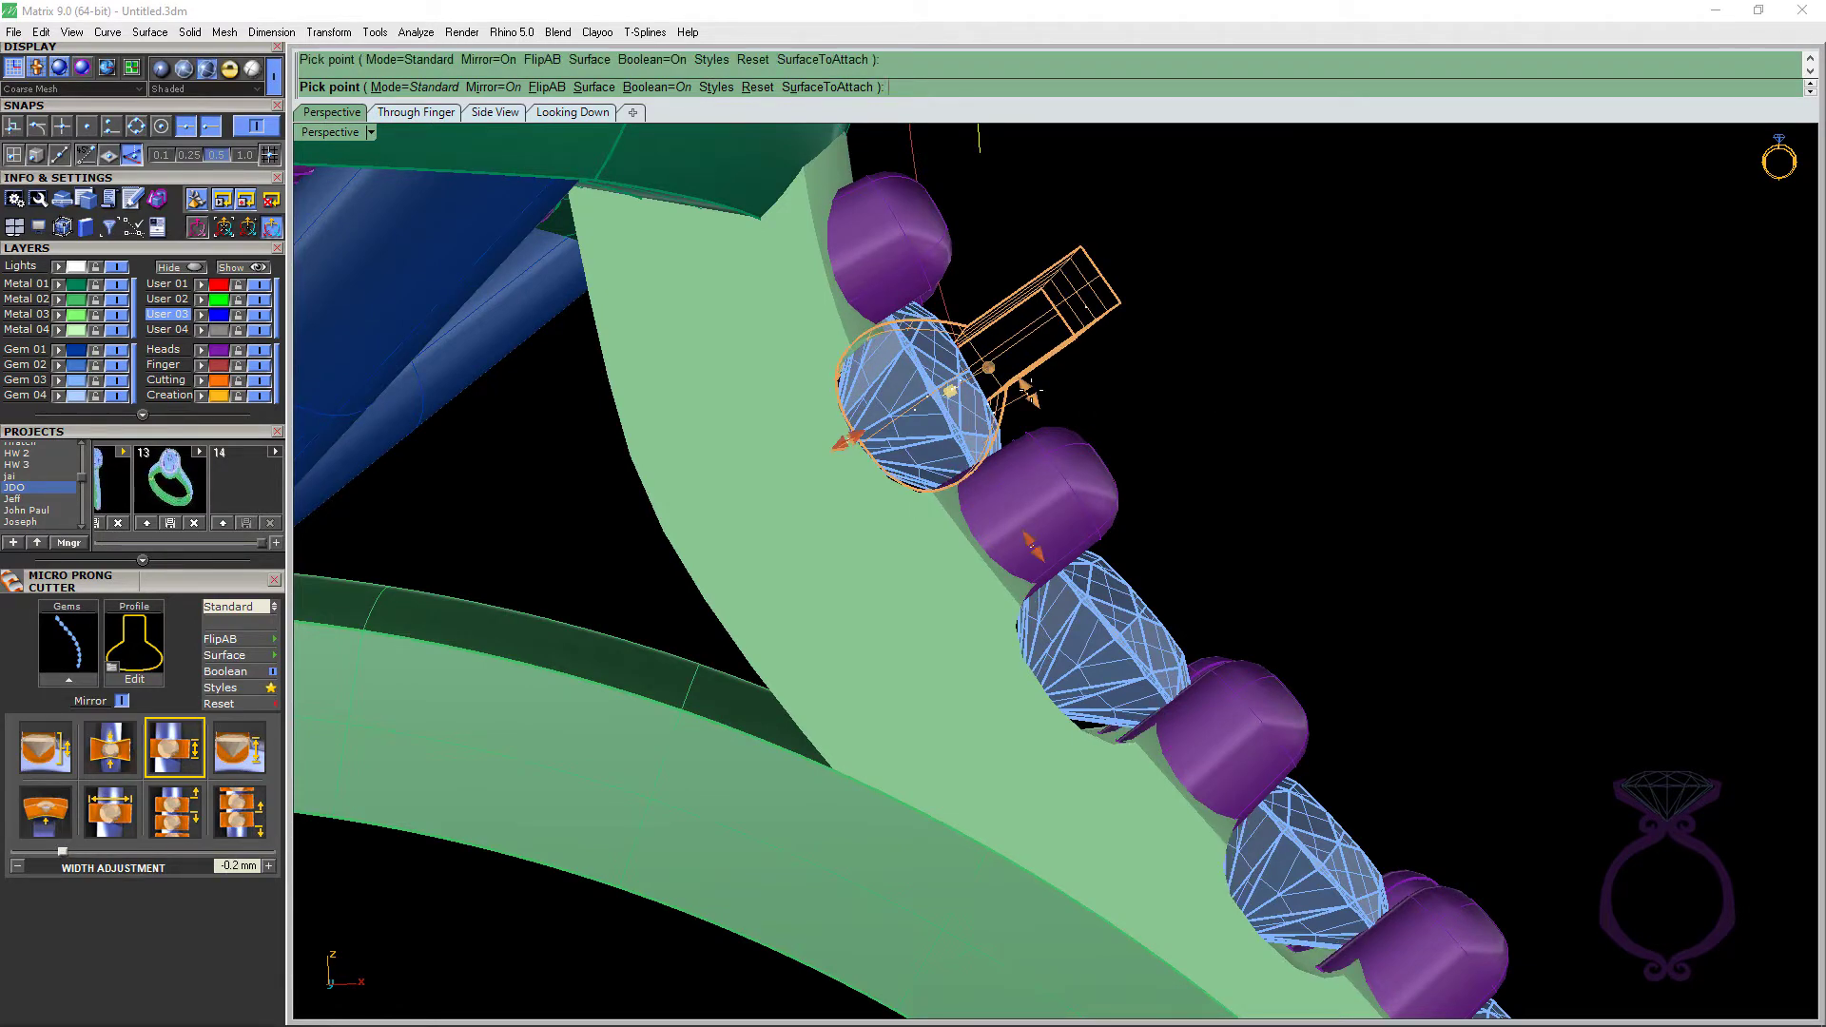
right_drag(1089, 401, 1020, 385)
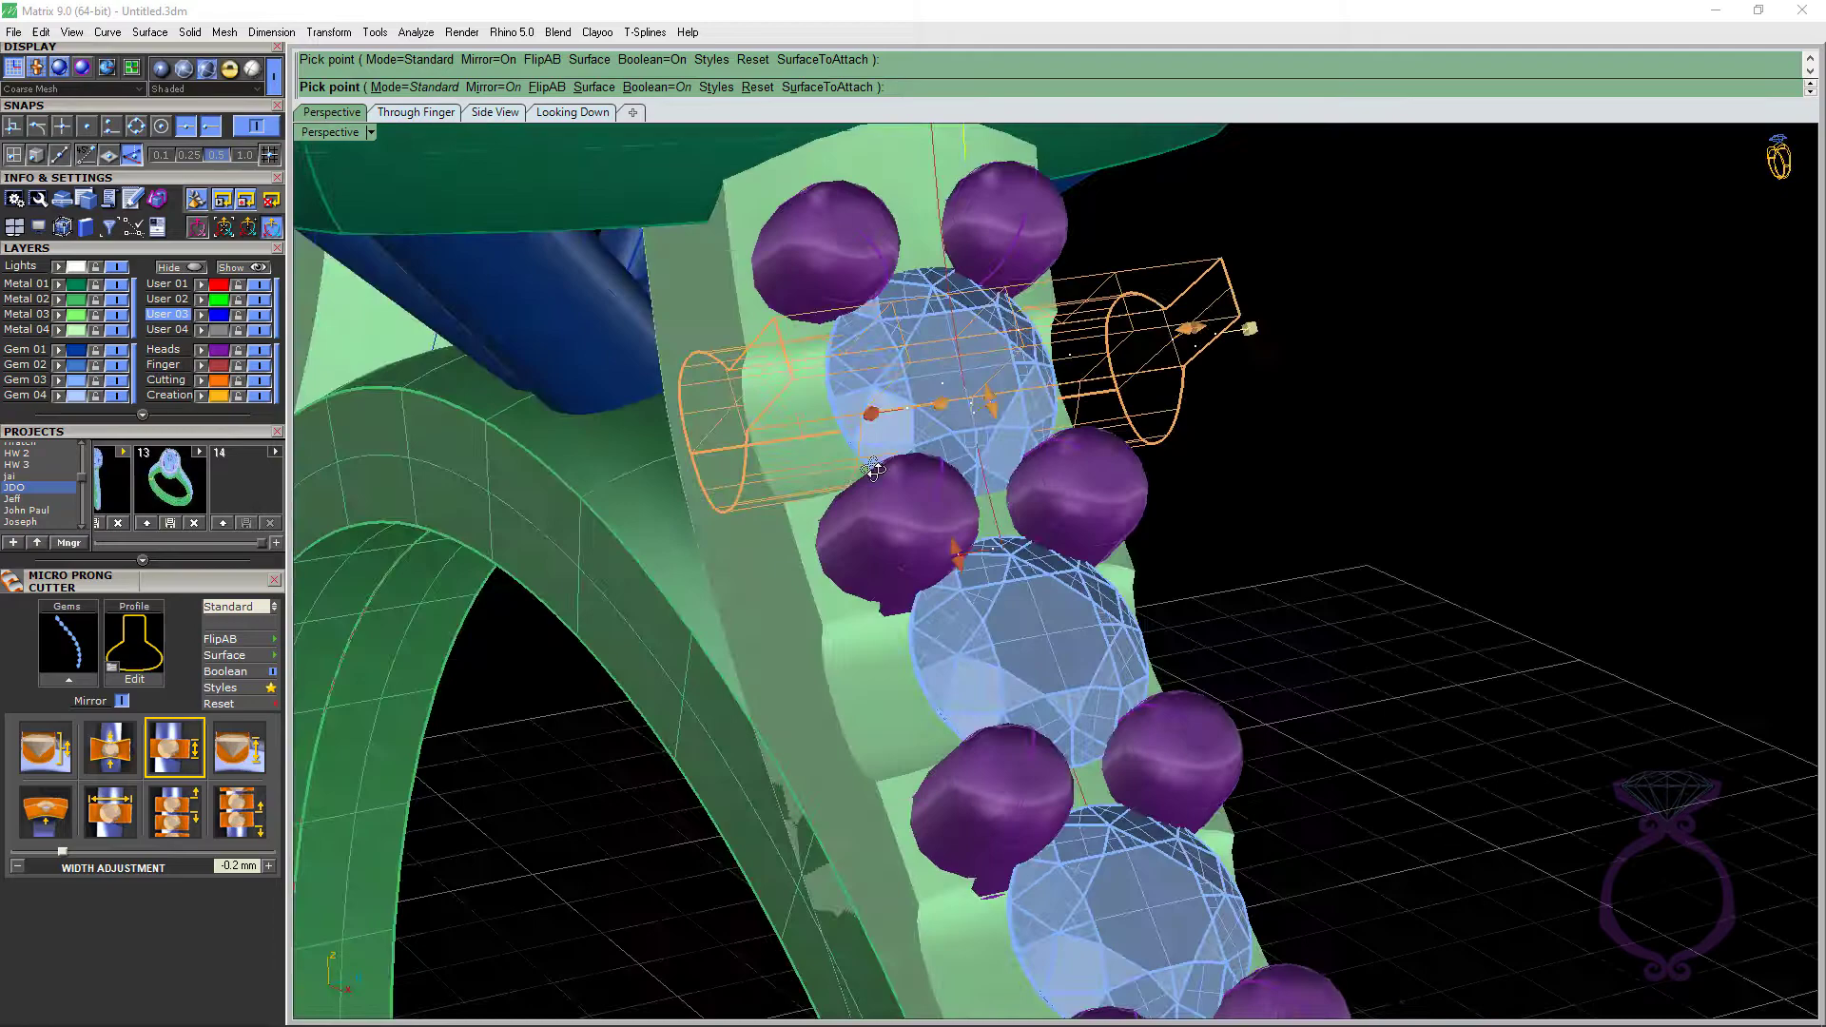
right_drag(873, 469, 1191, 421)
scroll(1213, 339, down, 3)
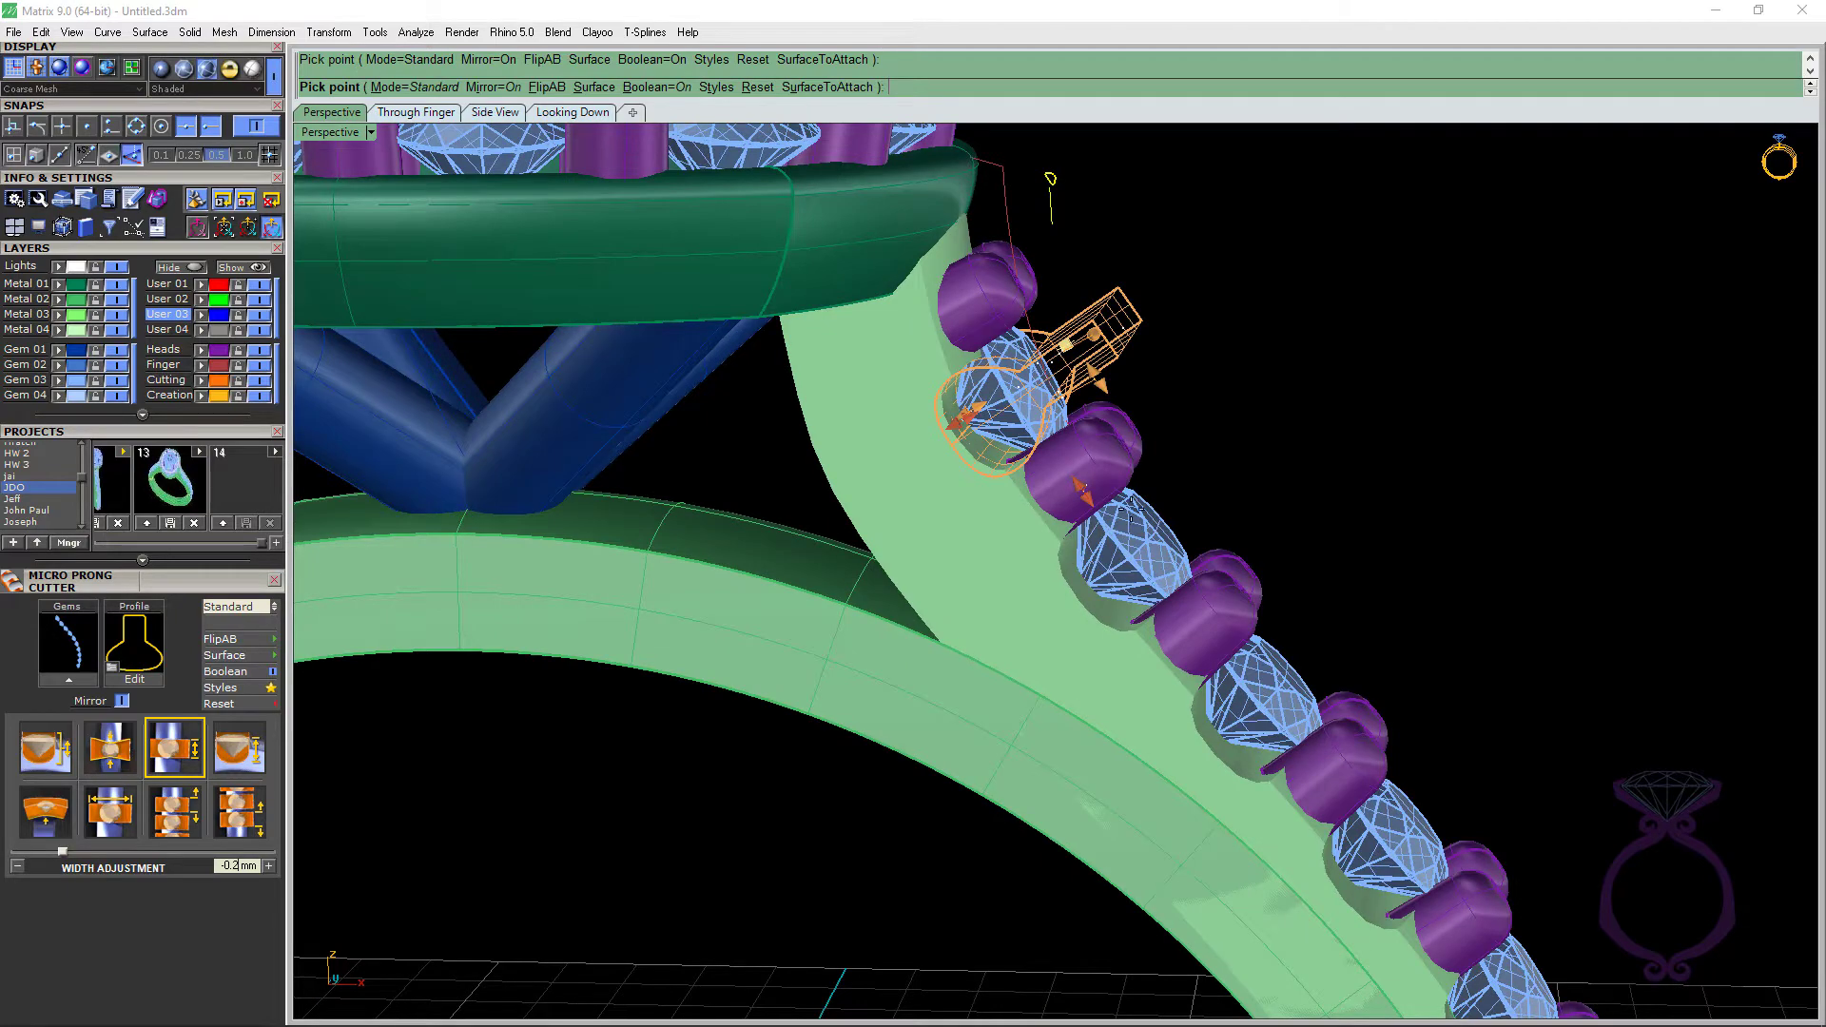
right_drag(1141, 610, 1111, 567)
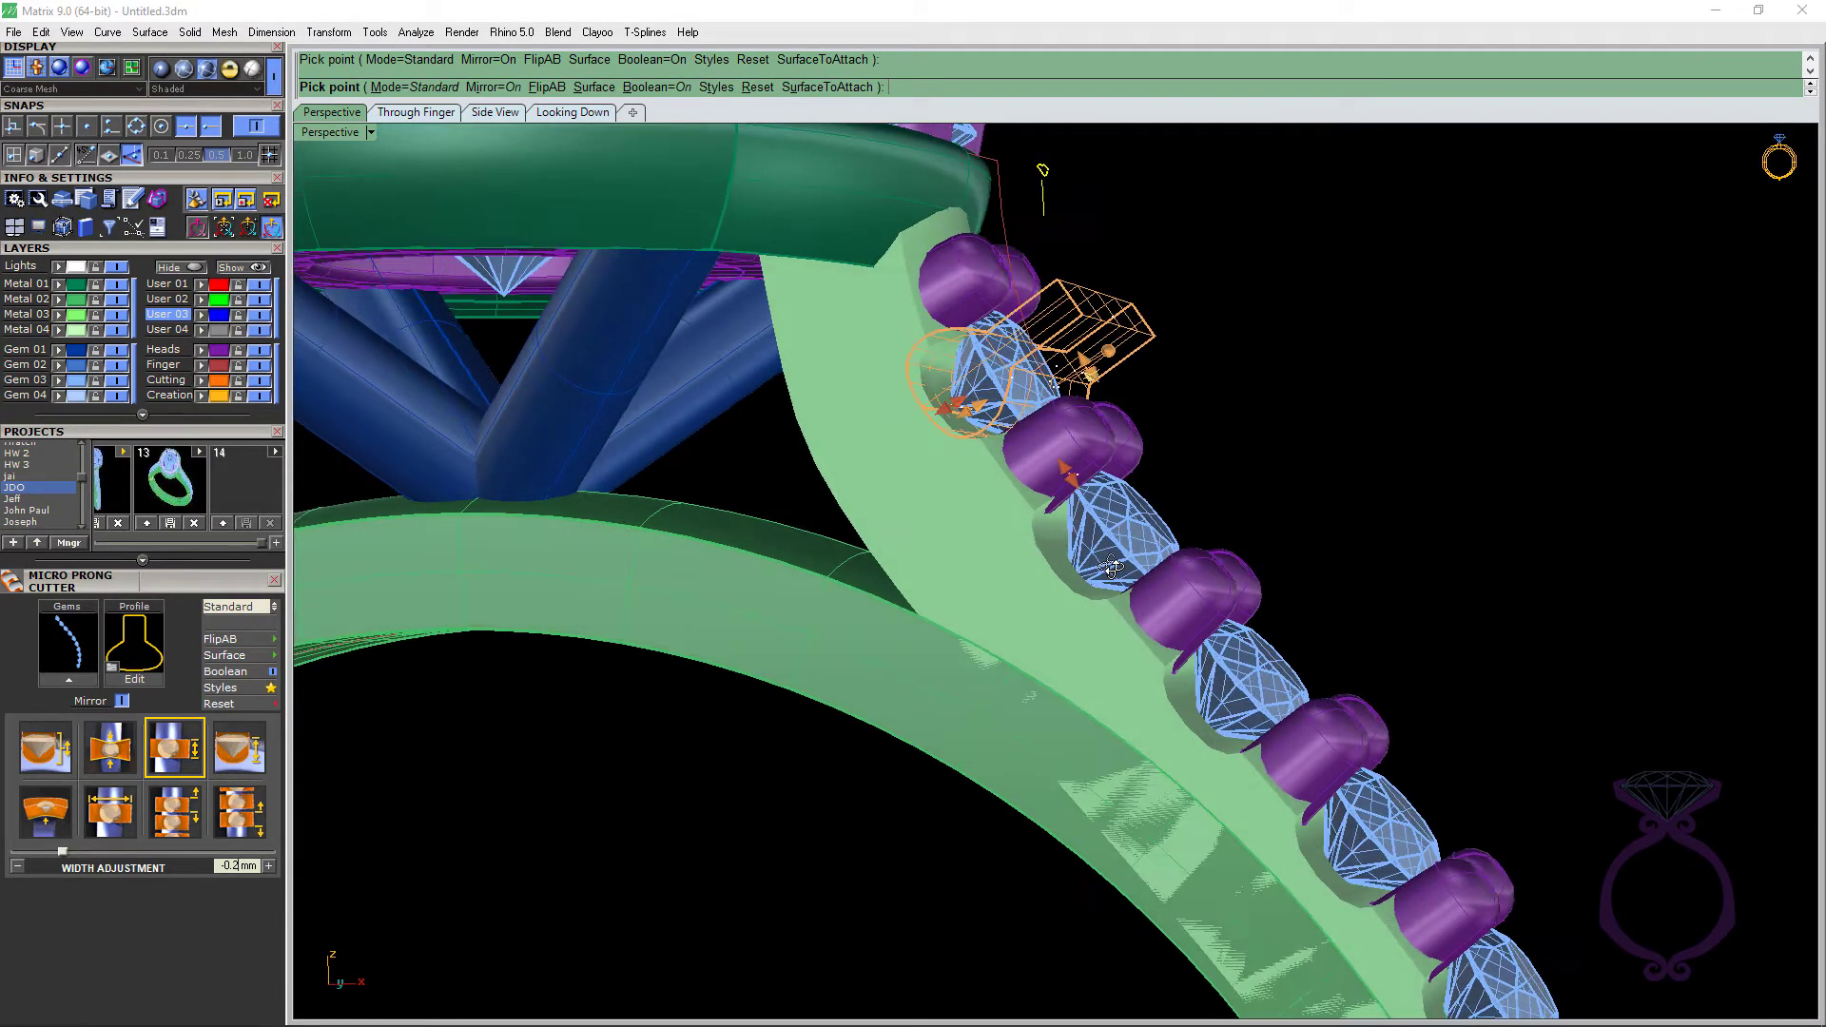
Change the cutter profile to channel 07 and check the rounded cuts along the shank.
click(138, 656)
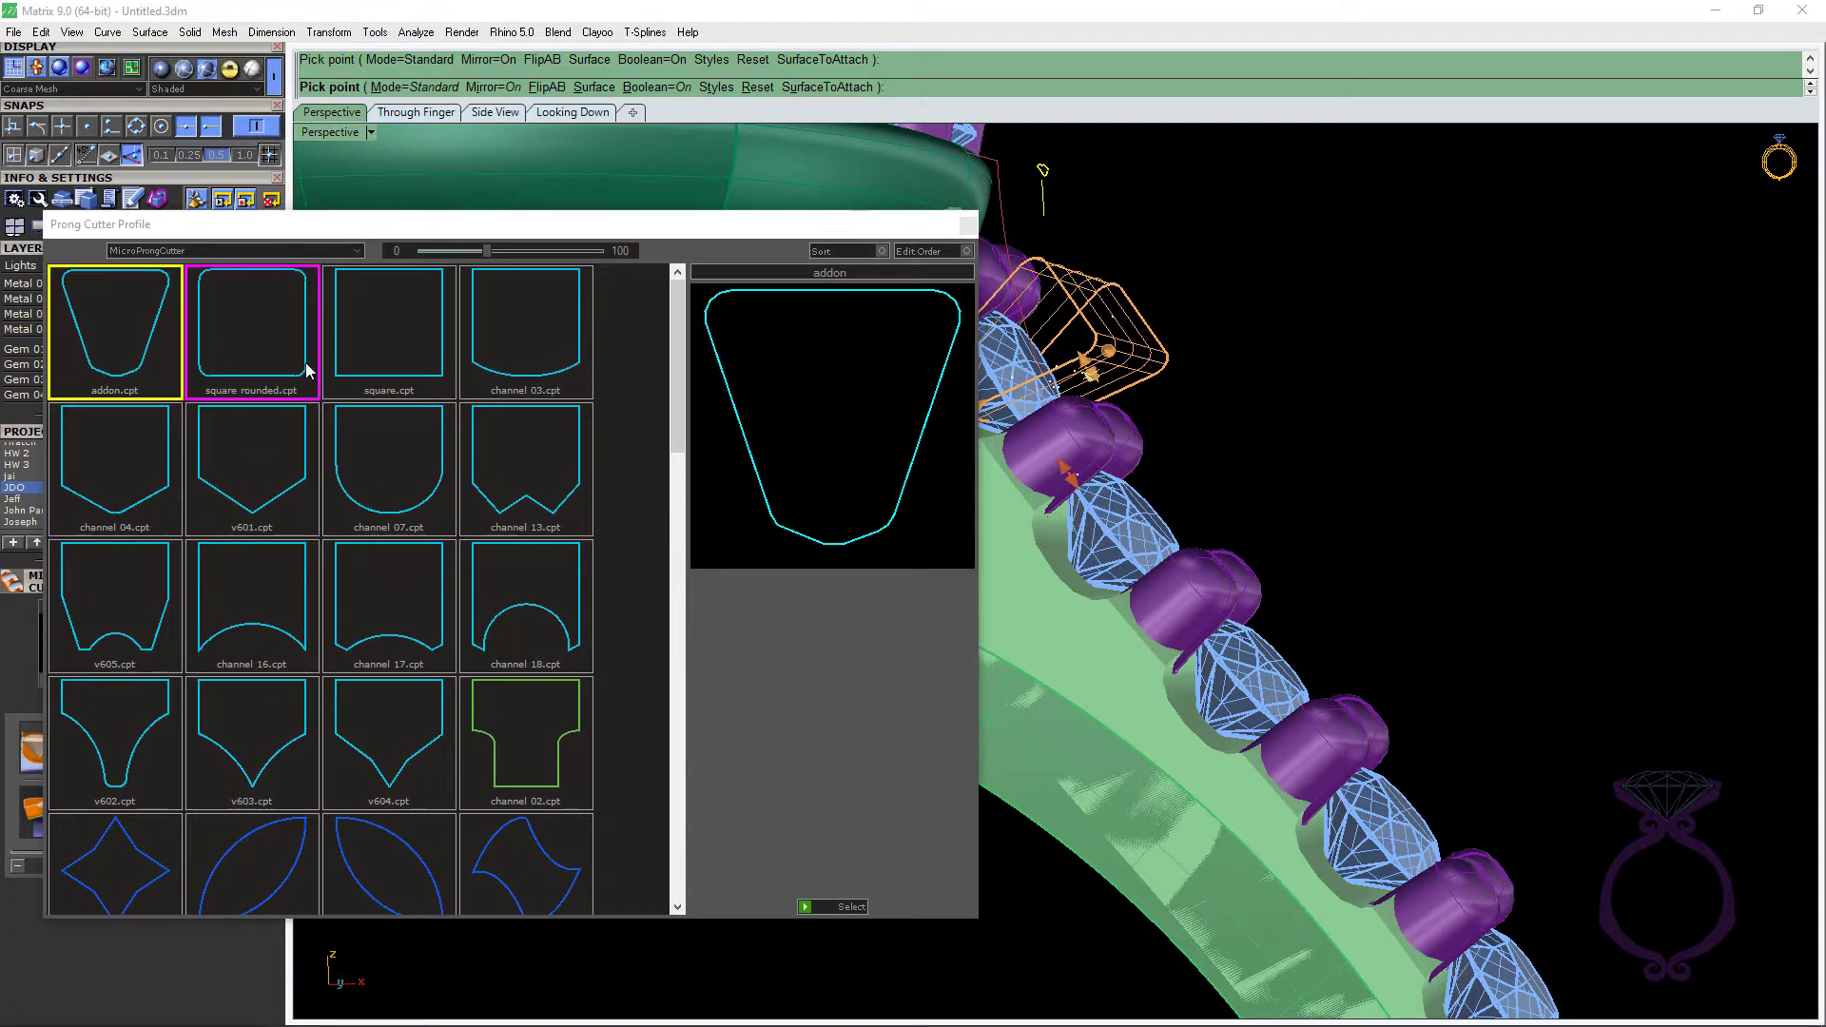
click(403, 463)
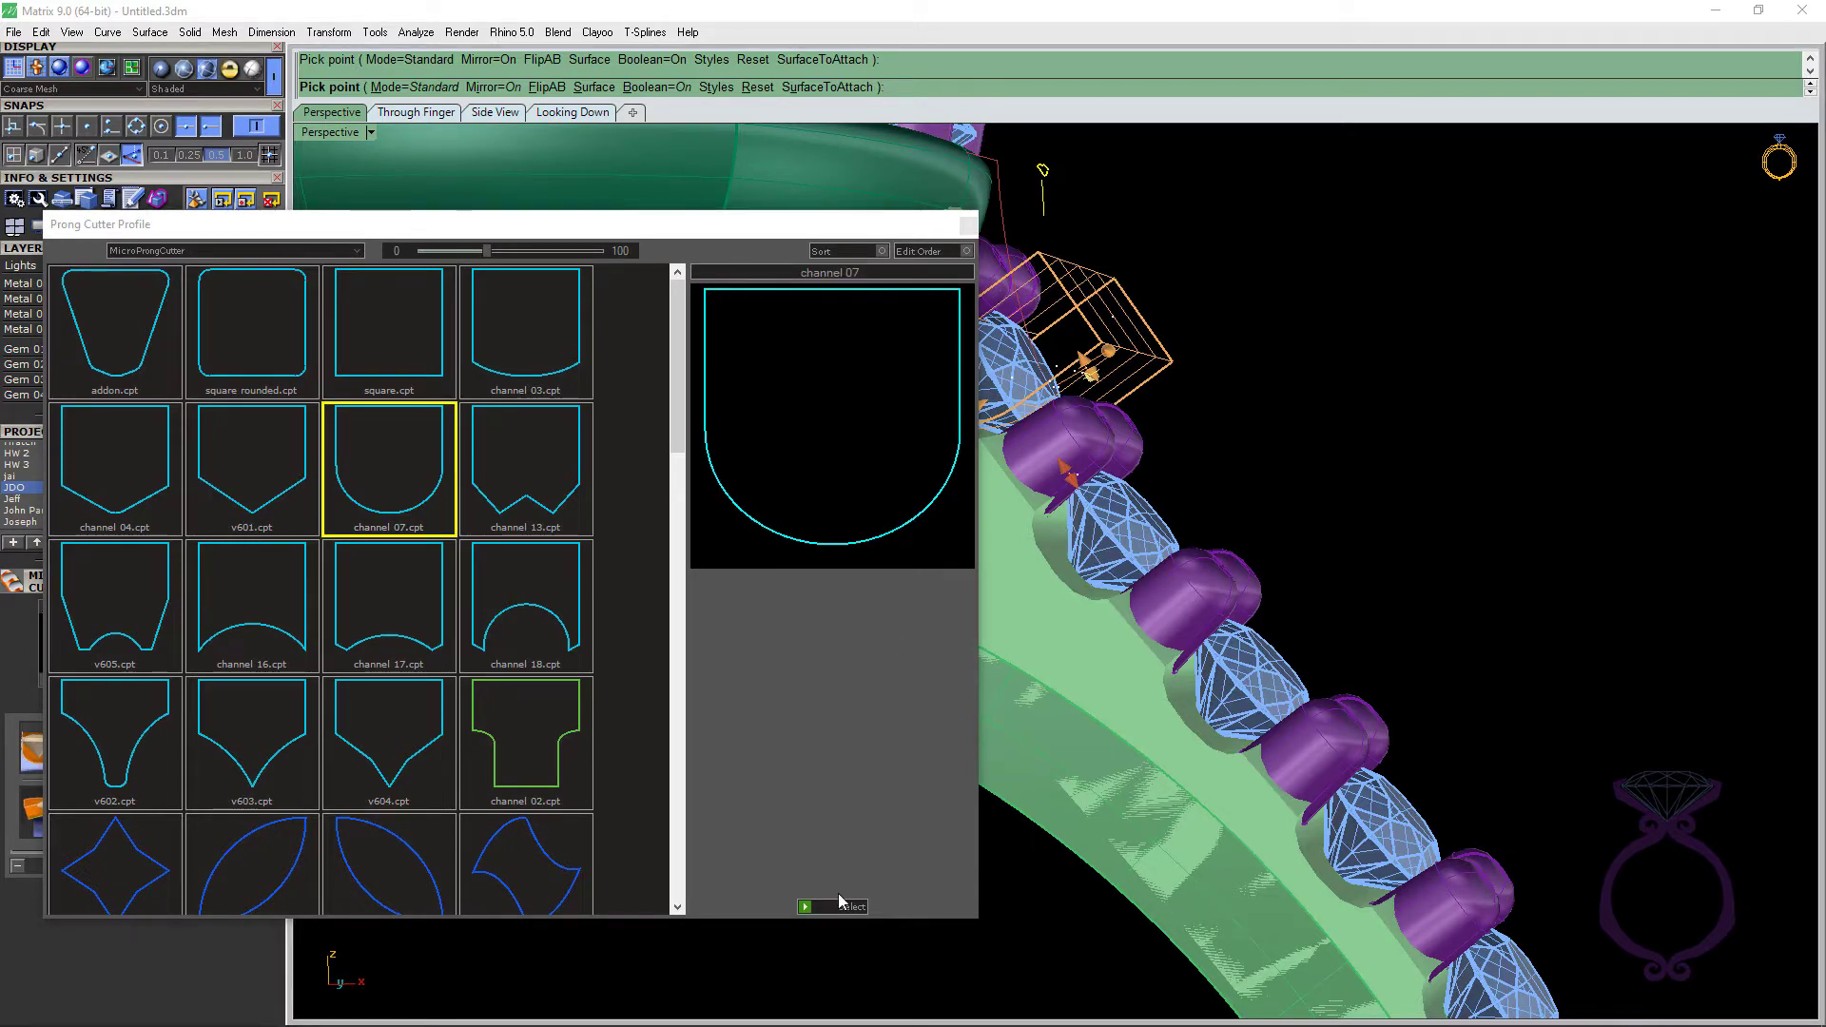
click(806, 907)
scroll(956, 815, down, 2)
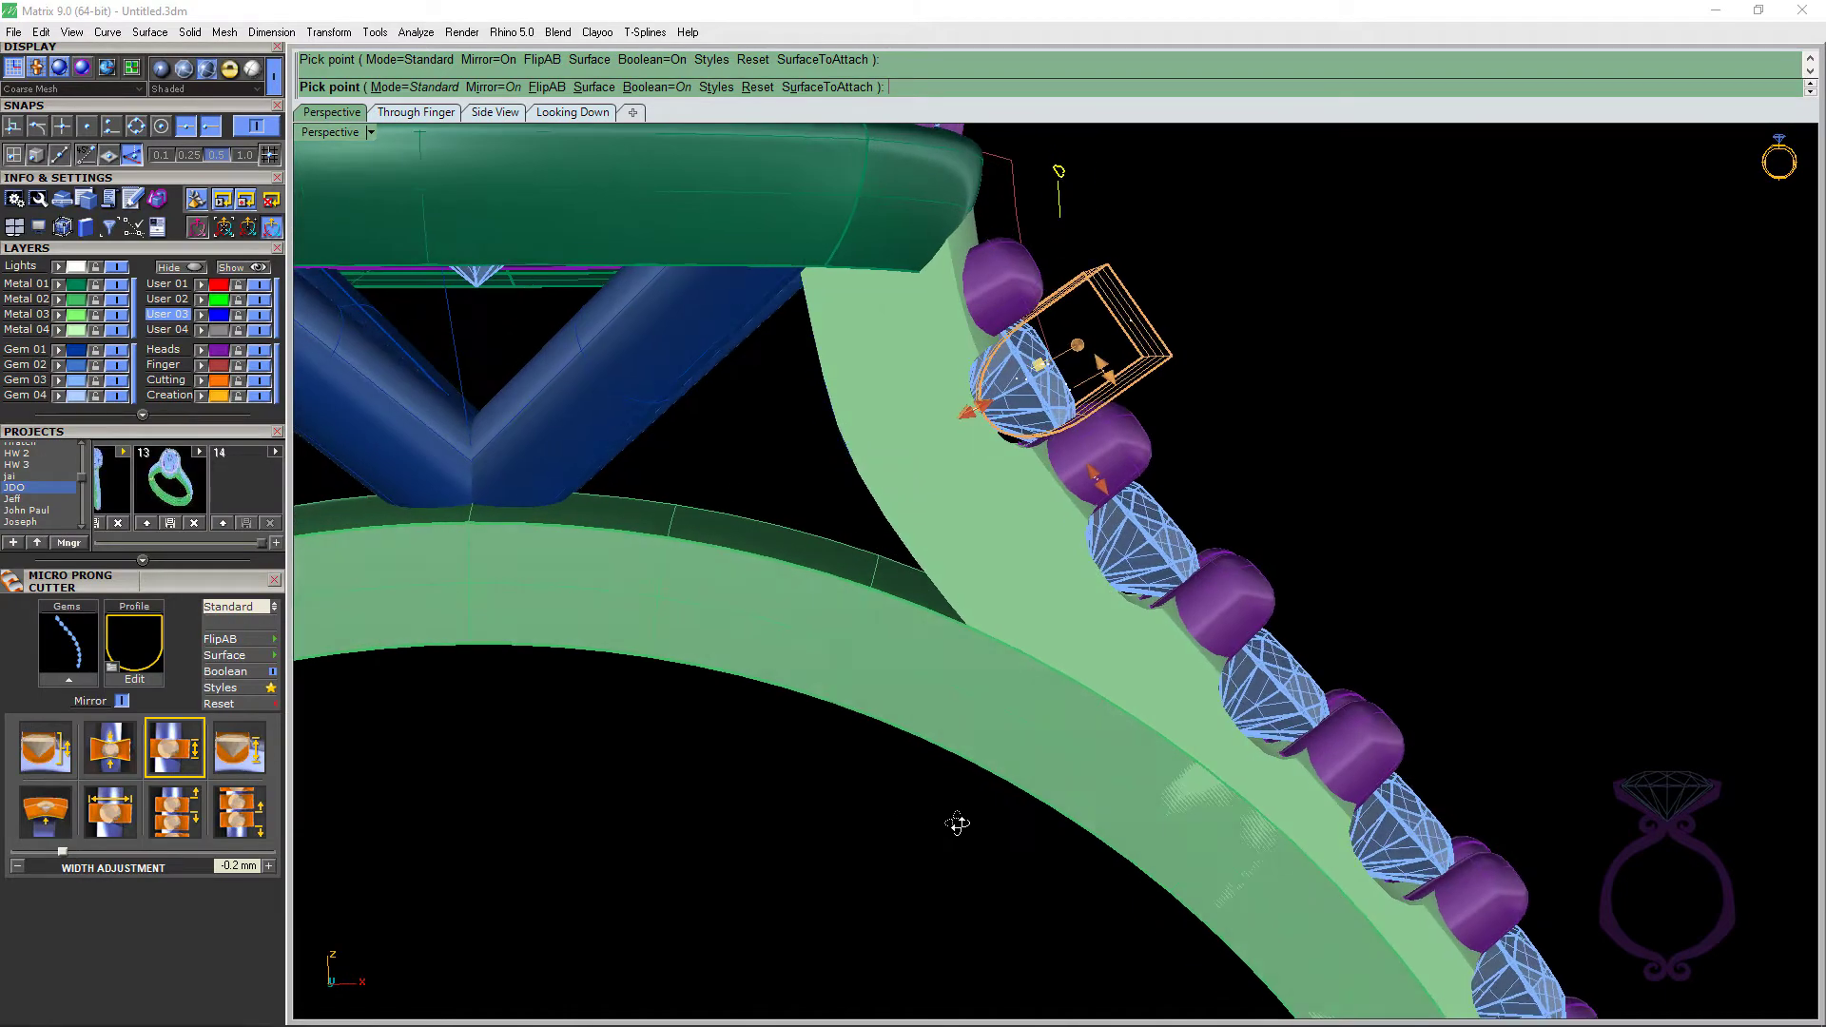
scroll(1034, 428, up, 5)
scroll(1034, 428, down, 3)
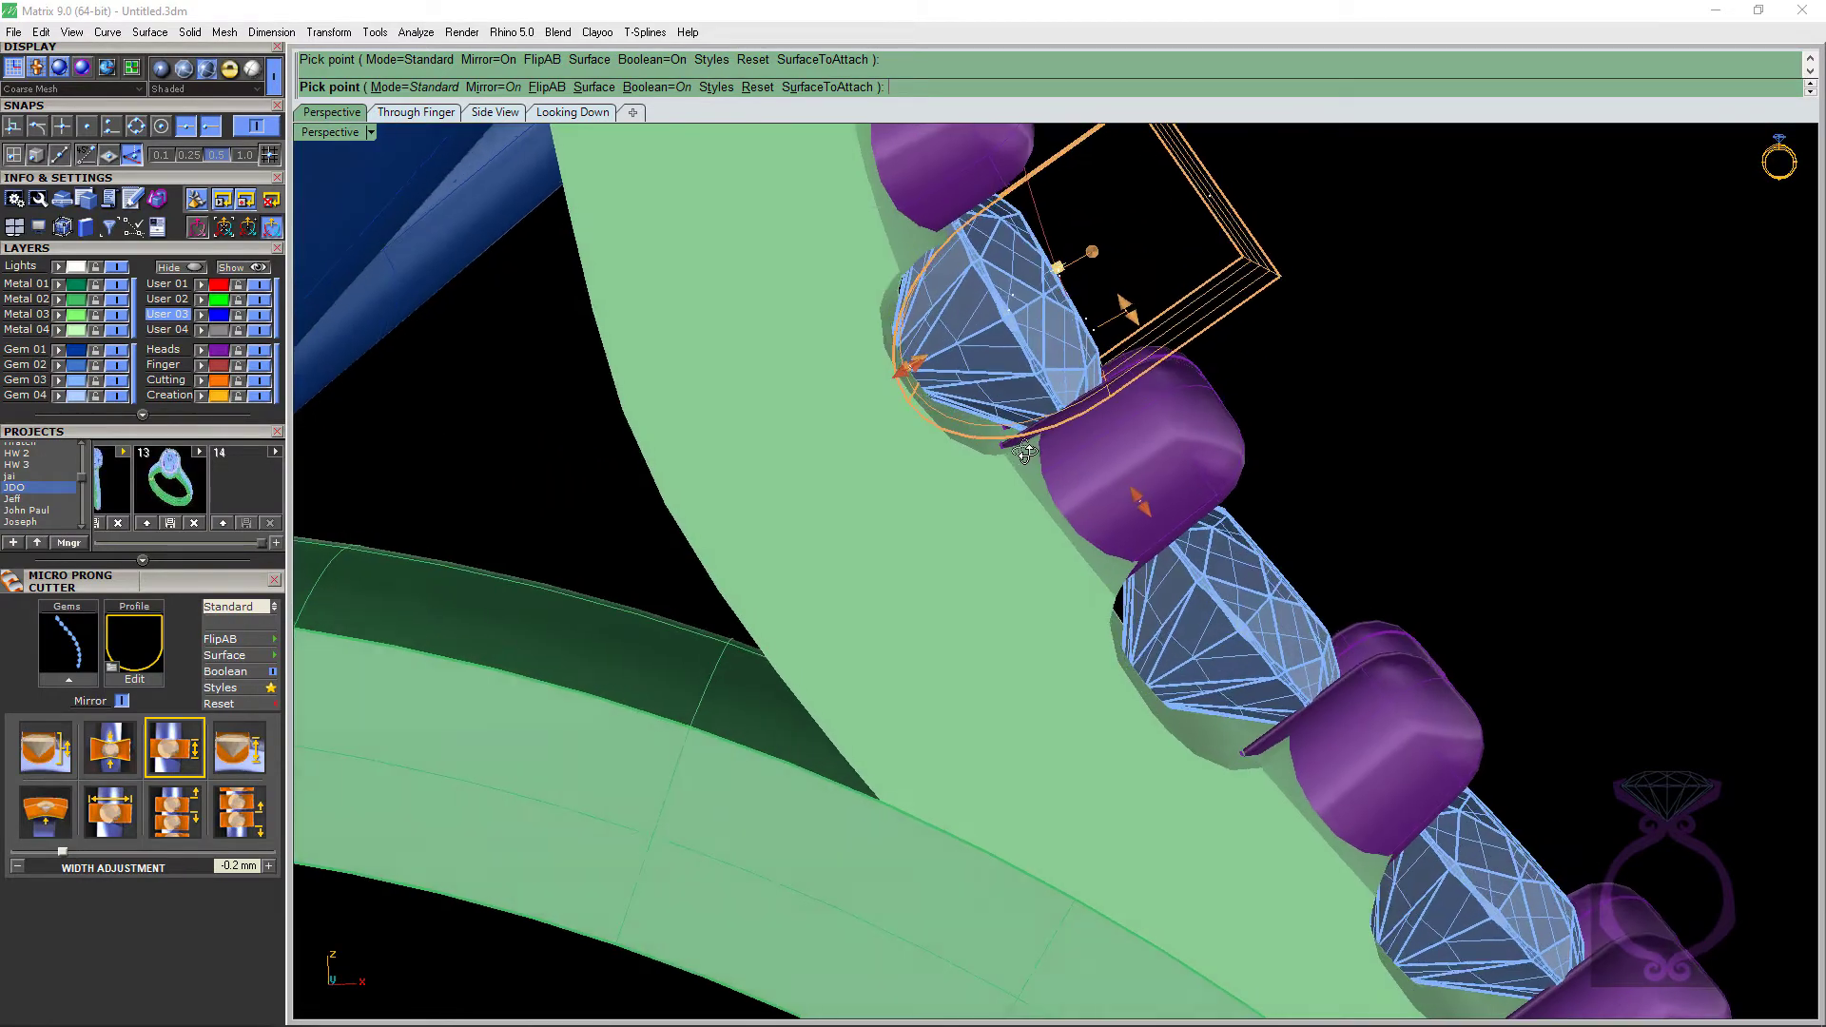
scroll(1310, 409, down, 3)
scroll(1309, 409, up, 2)
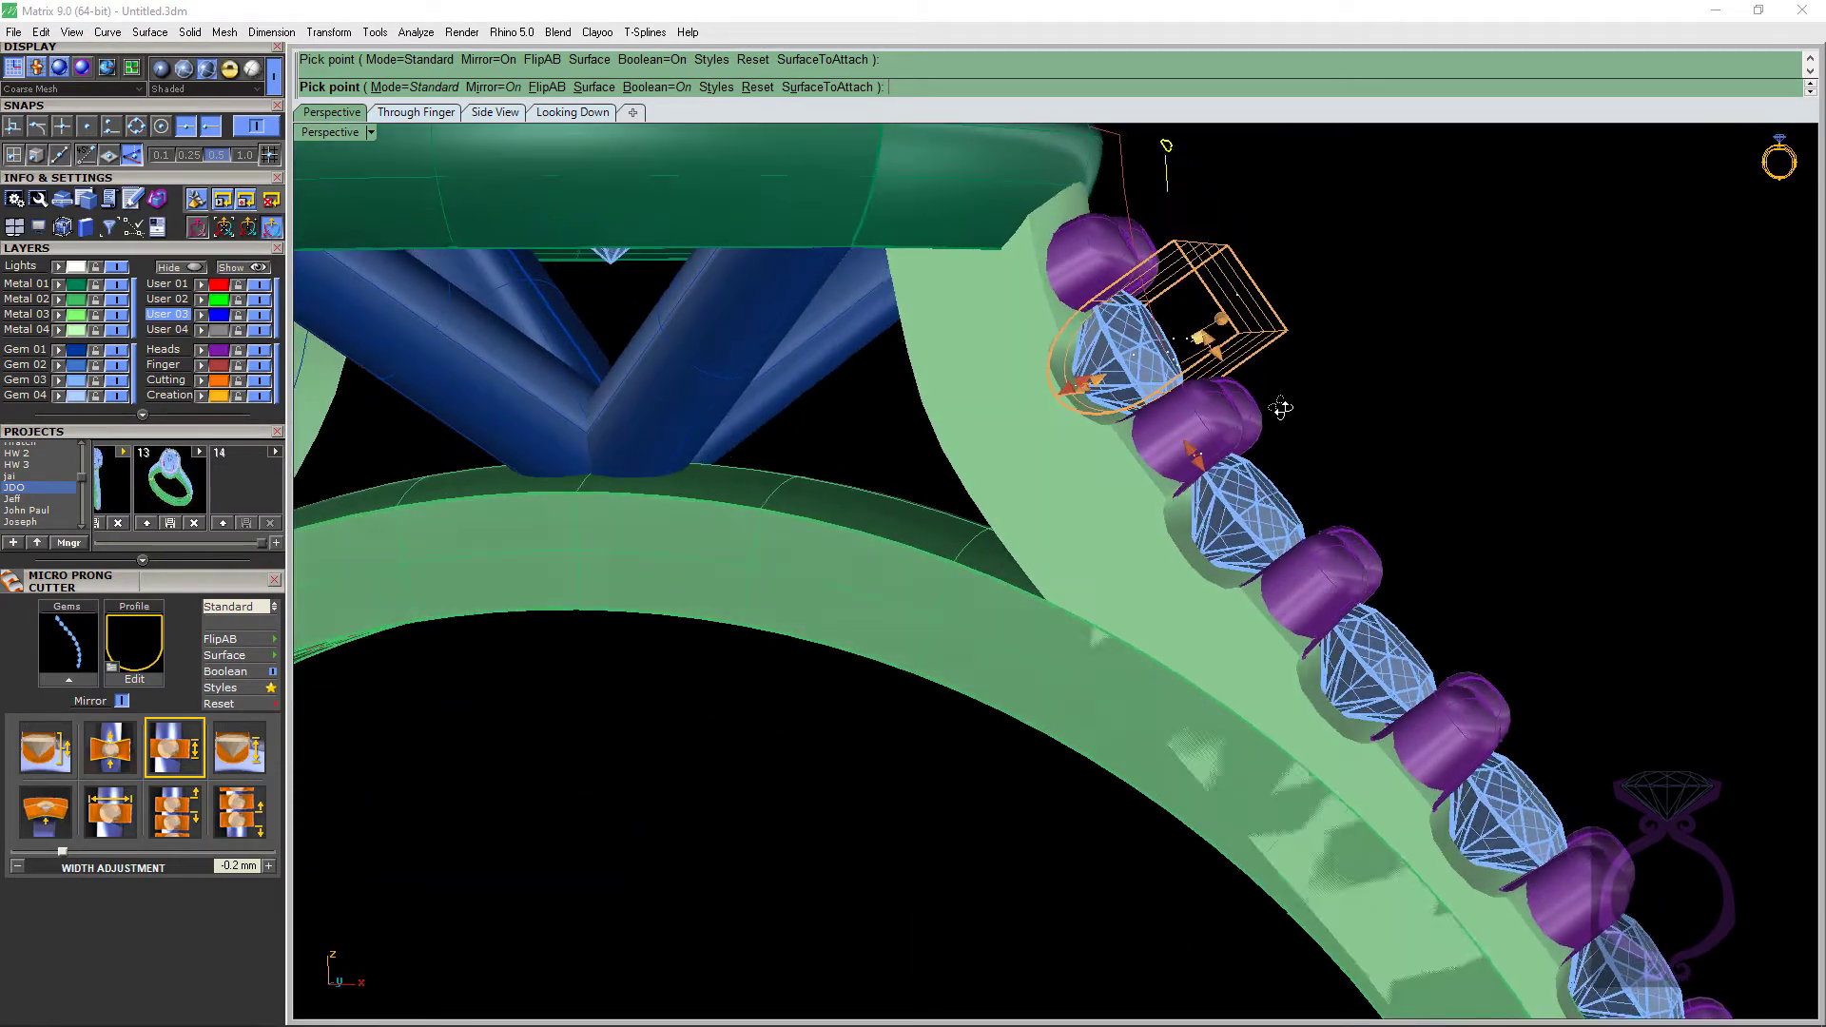
scroll(1289, 407, up, 2)
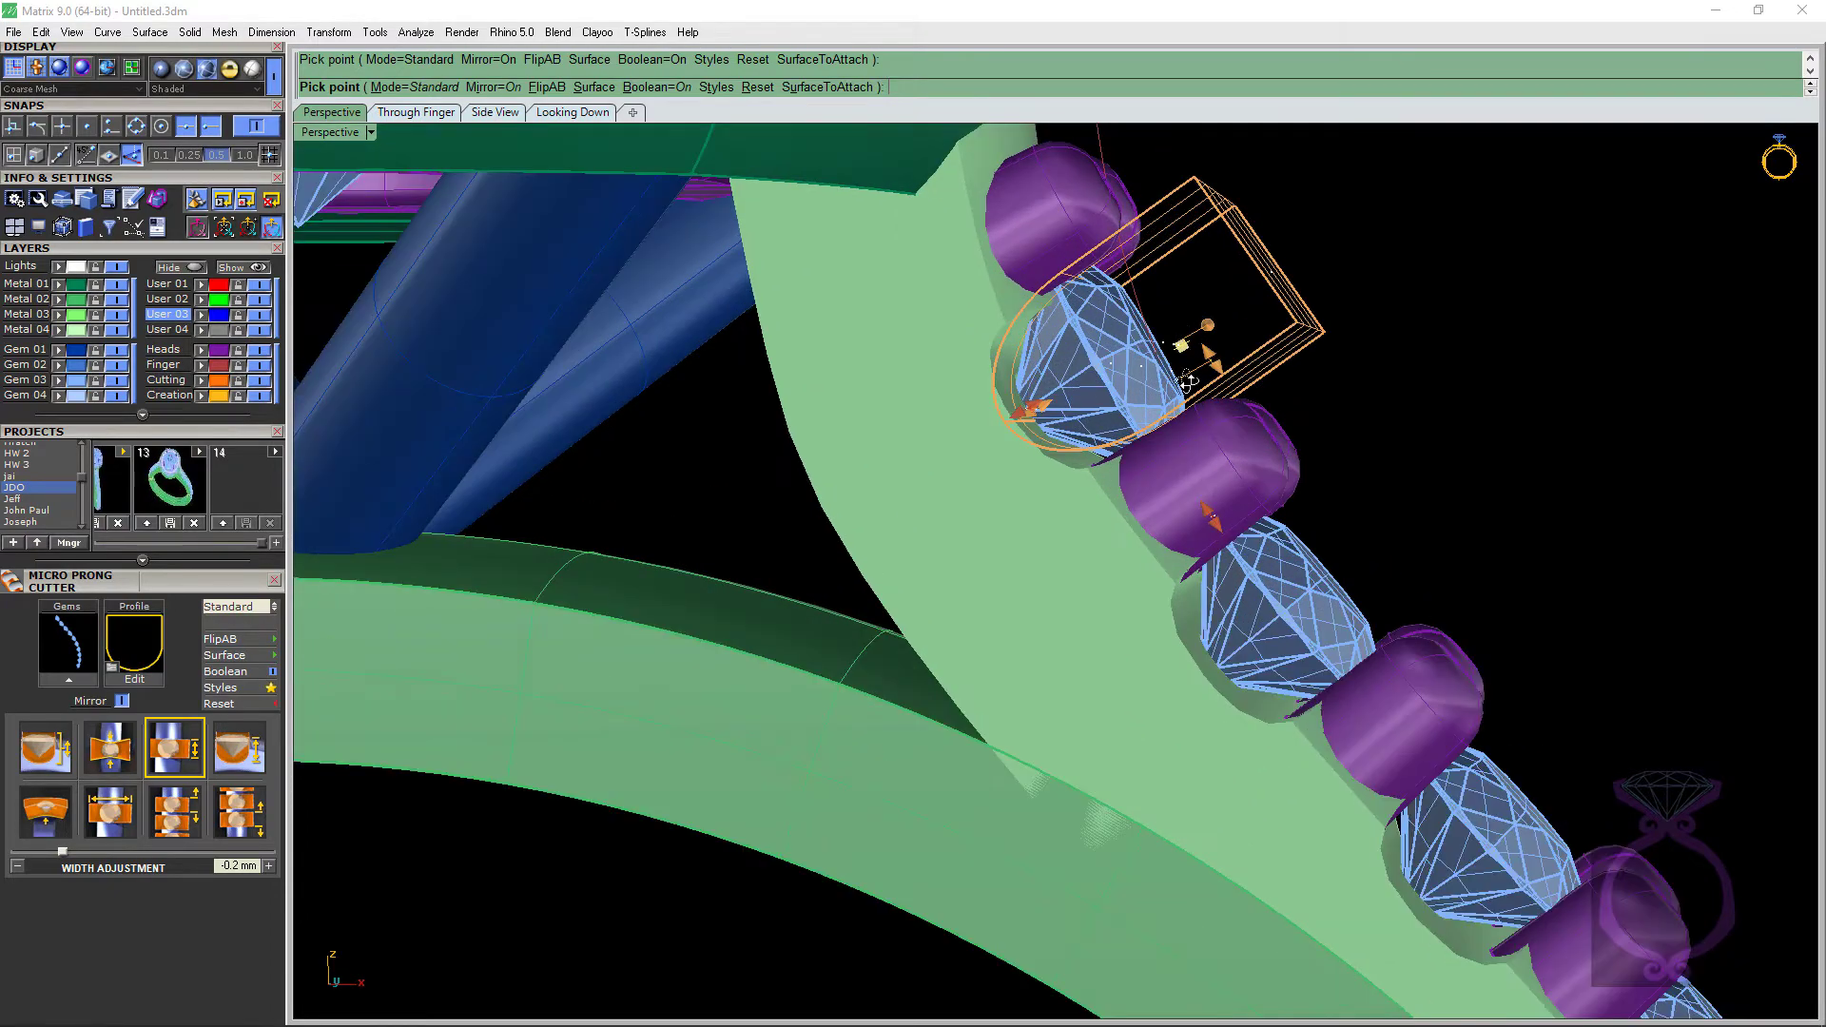
Set the length of the micro prong cutters to 1.6 mm so they extend past both sides of the shank.
right_drag(1189, 380, 1078, 371)
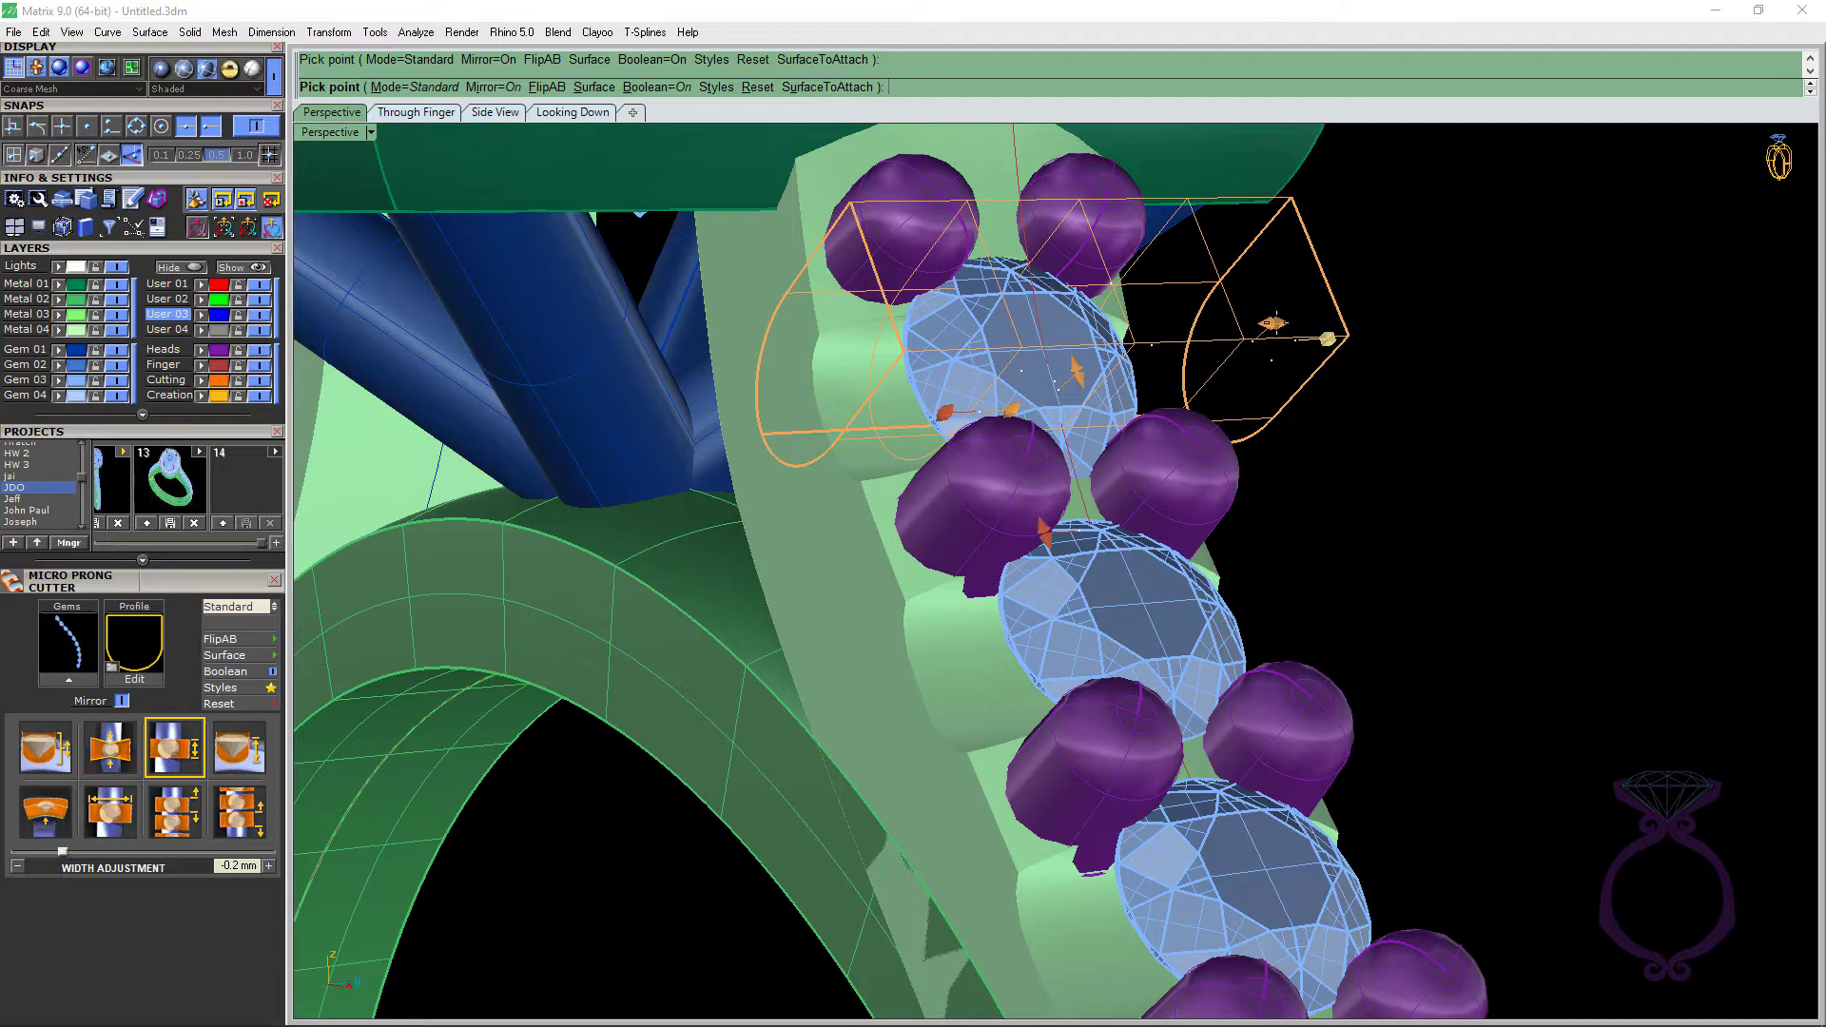
drag(1274, 322, 1285, 319)
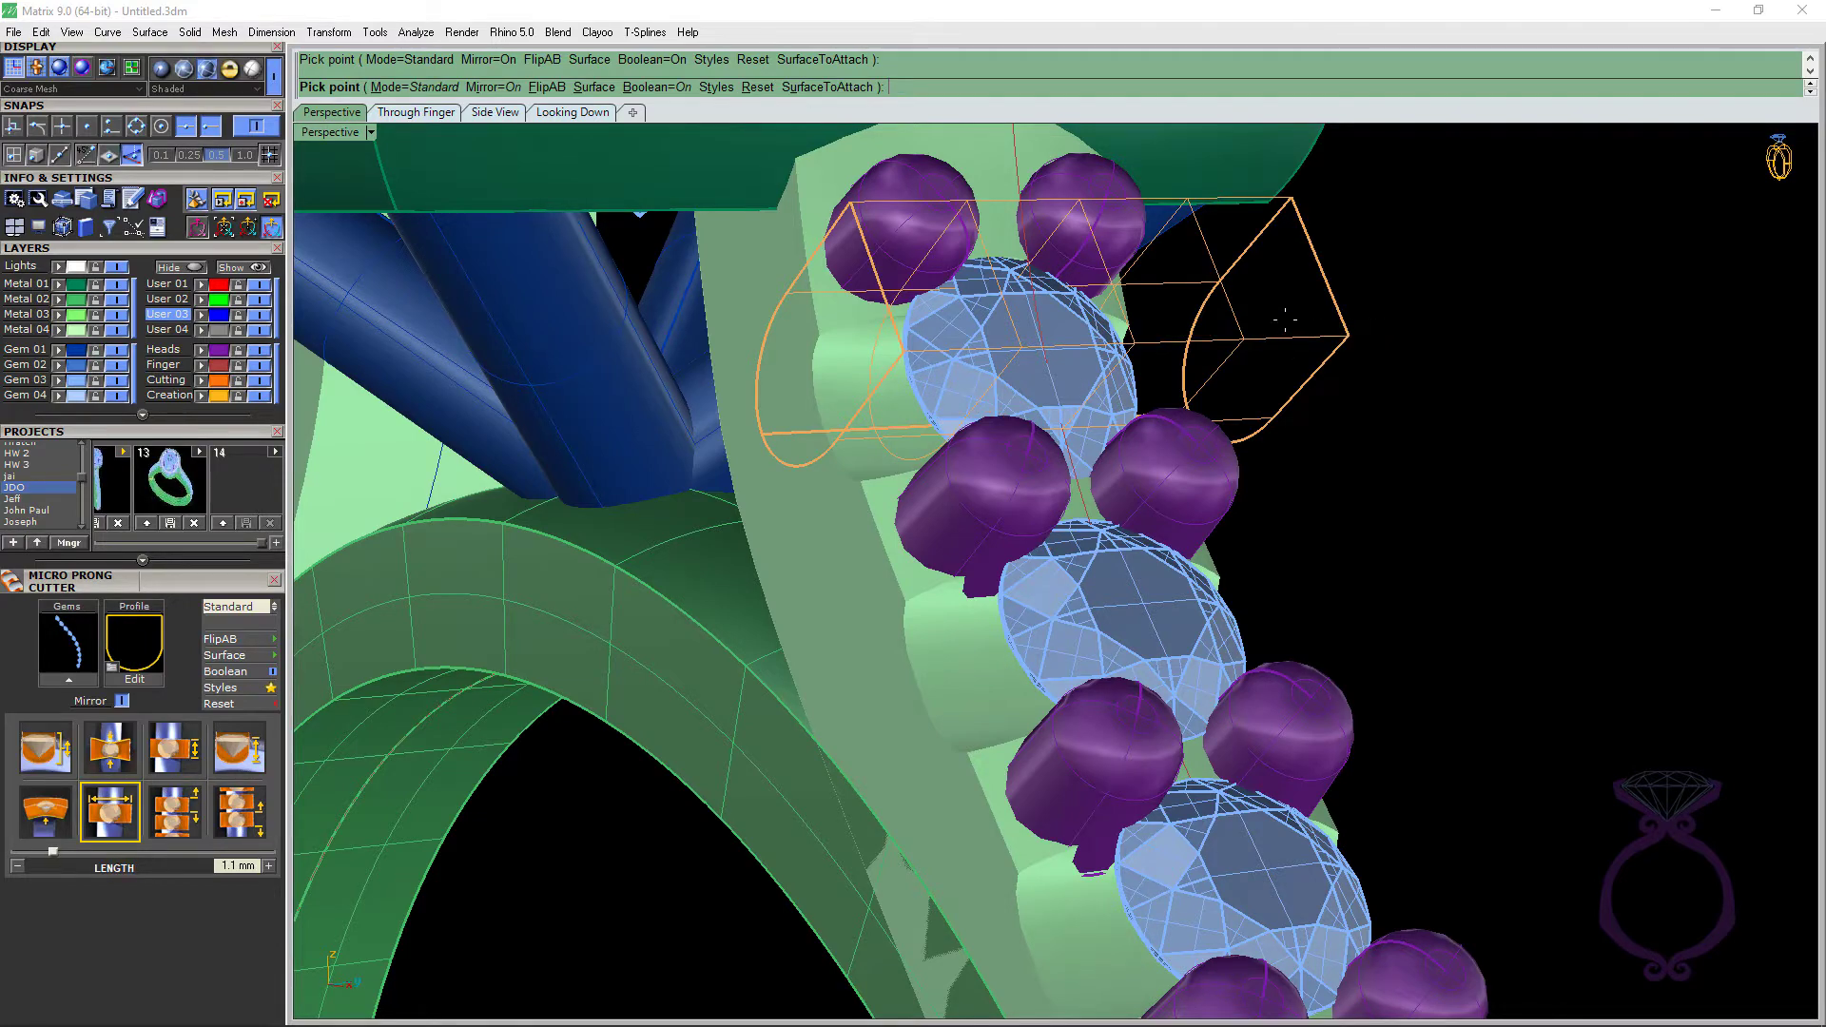
right_drag(1288, 318, 1036, 447)
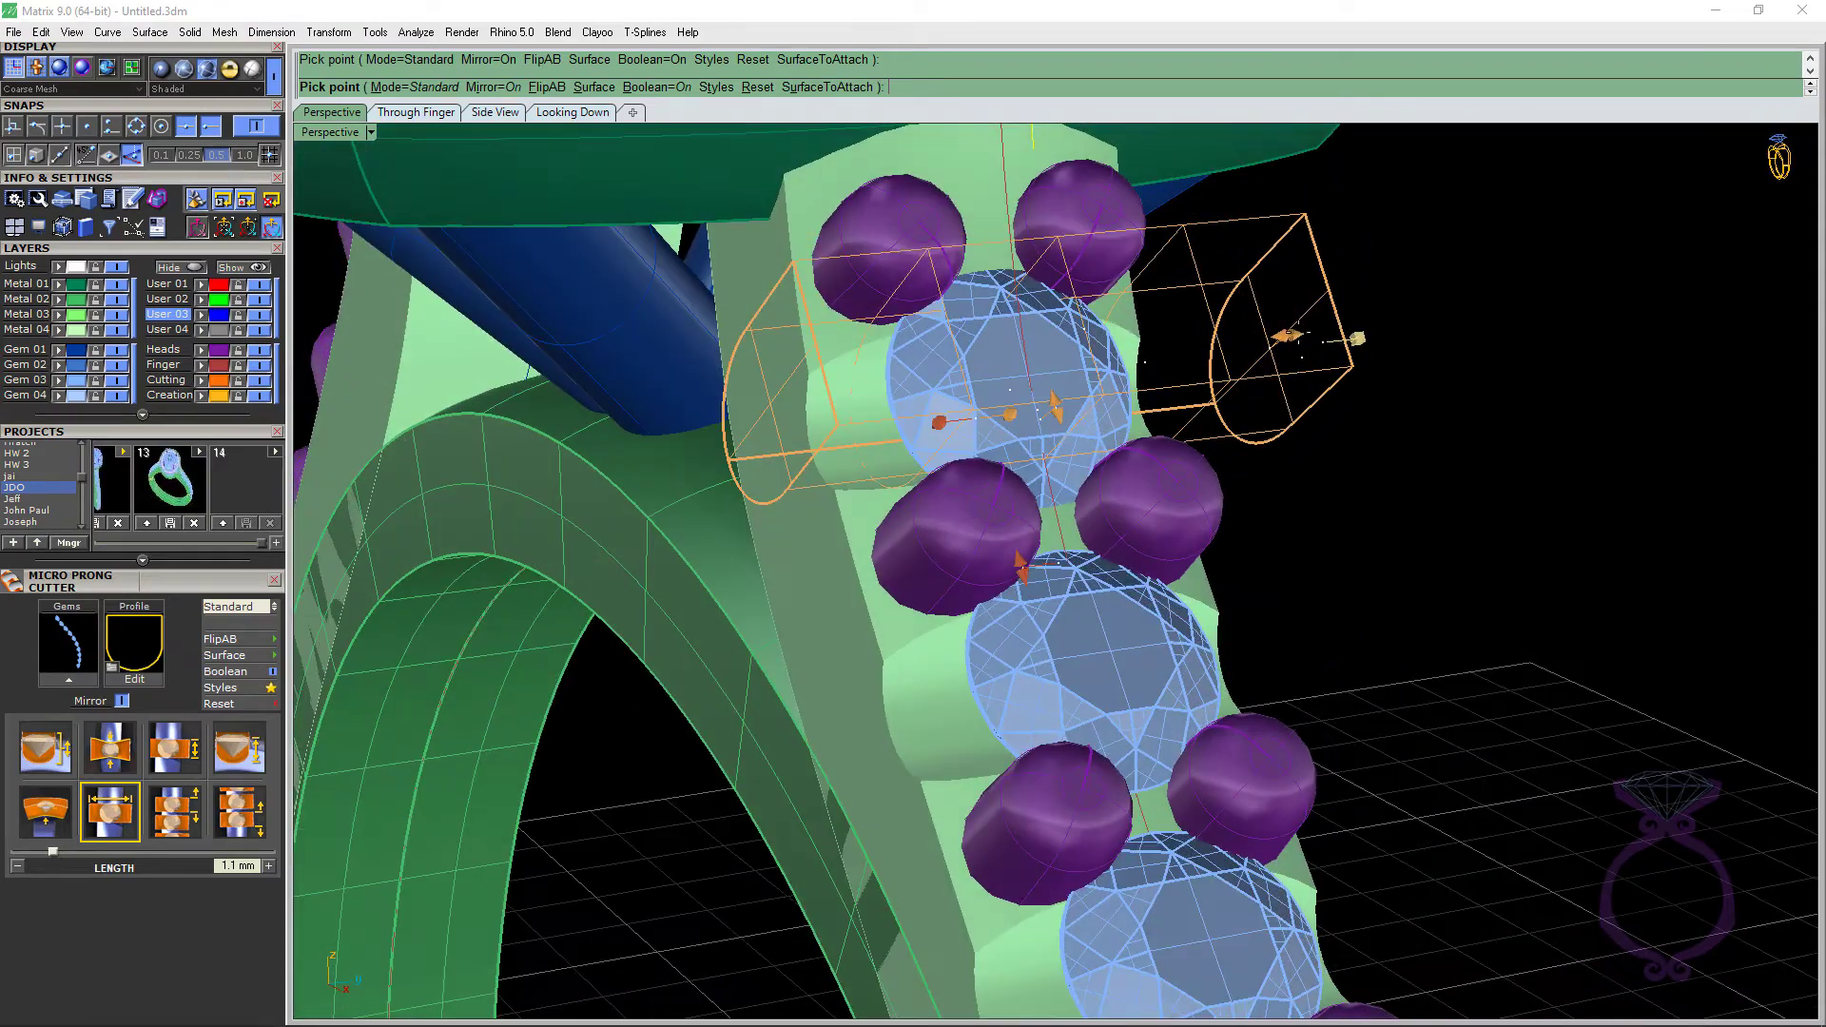
drag(1286, 335, 1339, 323)
right_drag(1113, 447, 1259, 411)
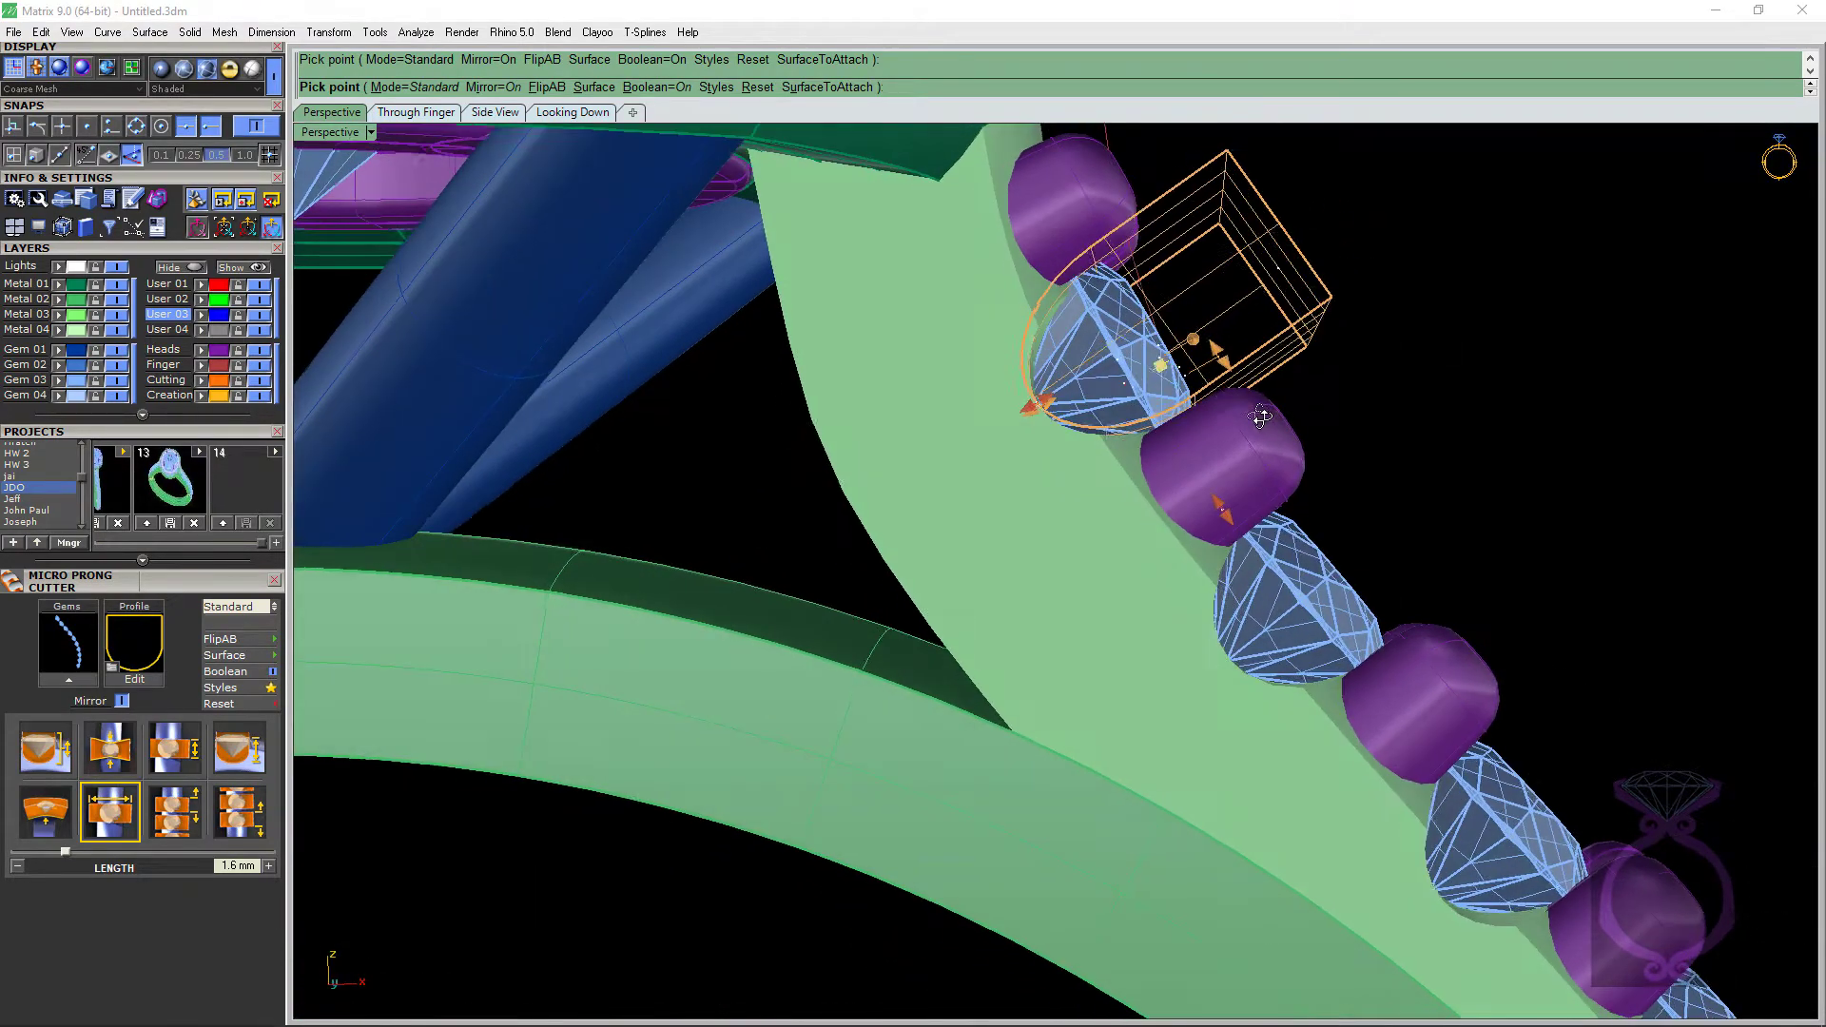
Set the cutters' drop to 0.2 mm and finish the Micro Prong Cutter command to cut the shank.
drag(1202, 337, 1150, 366)
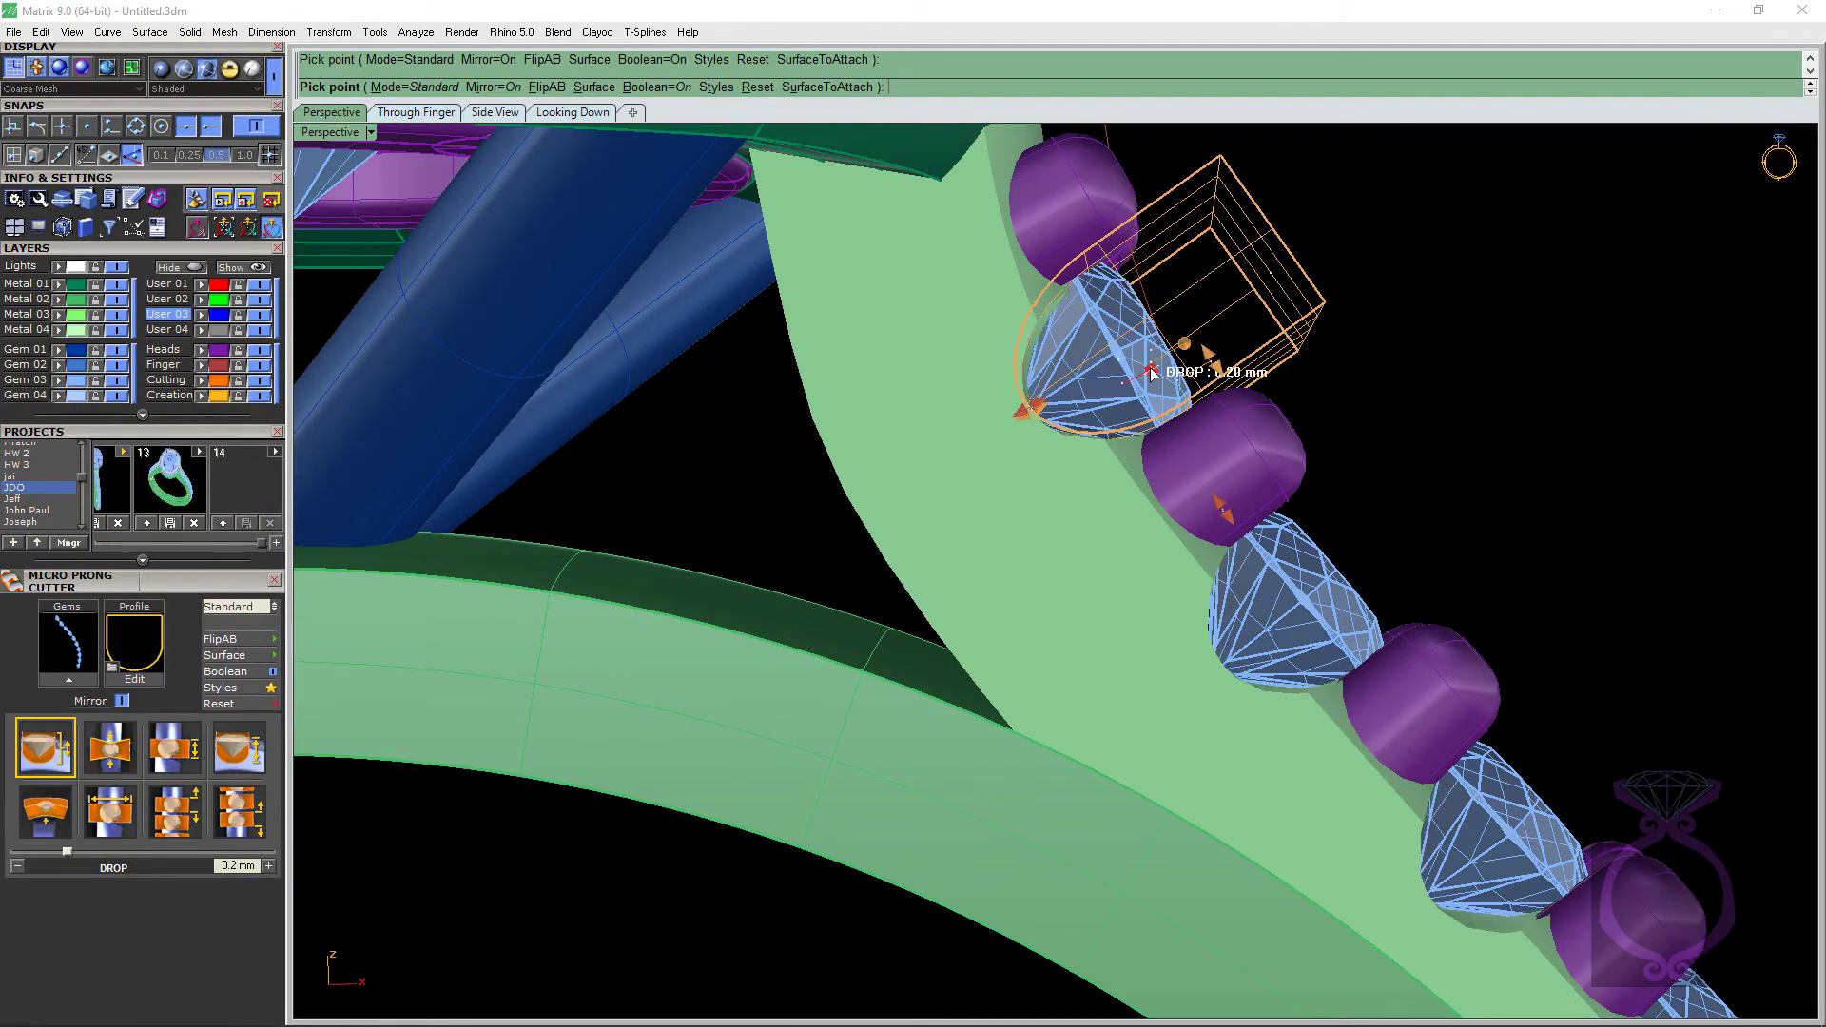
right_drag(1155, 373, 1181, 413)
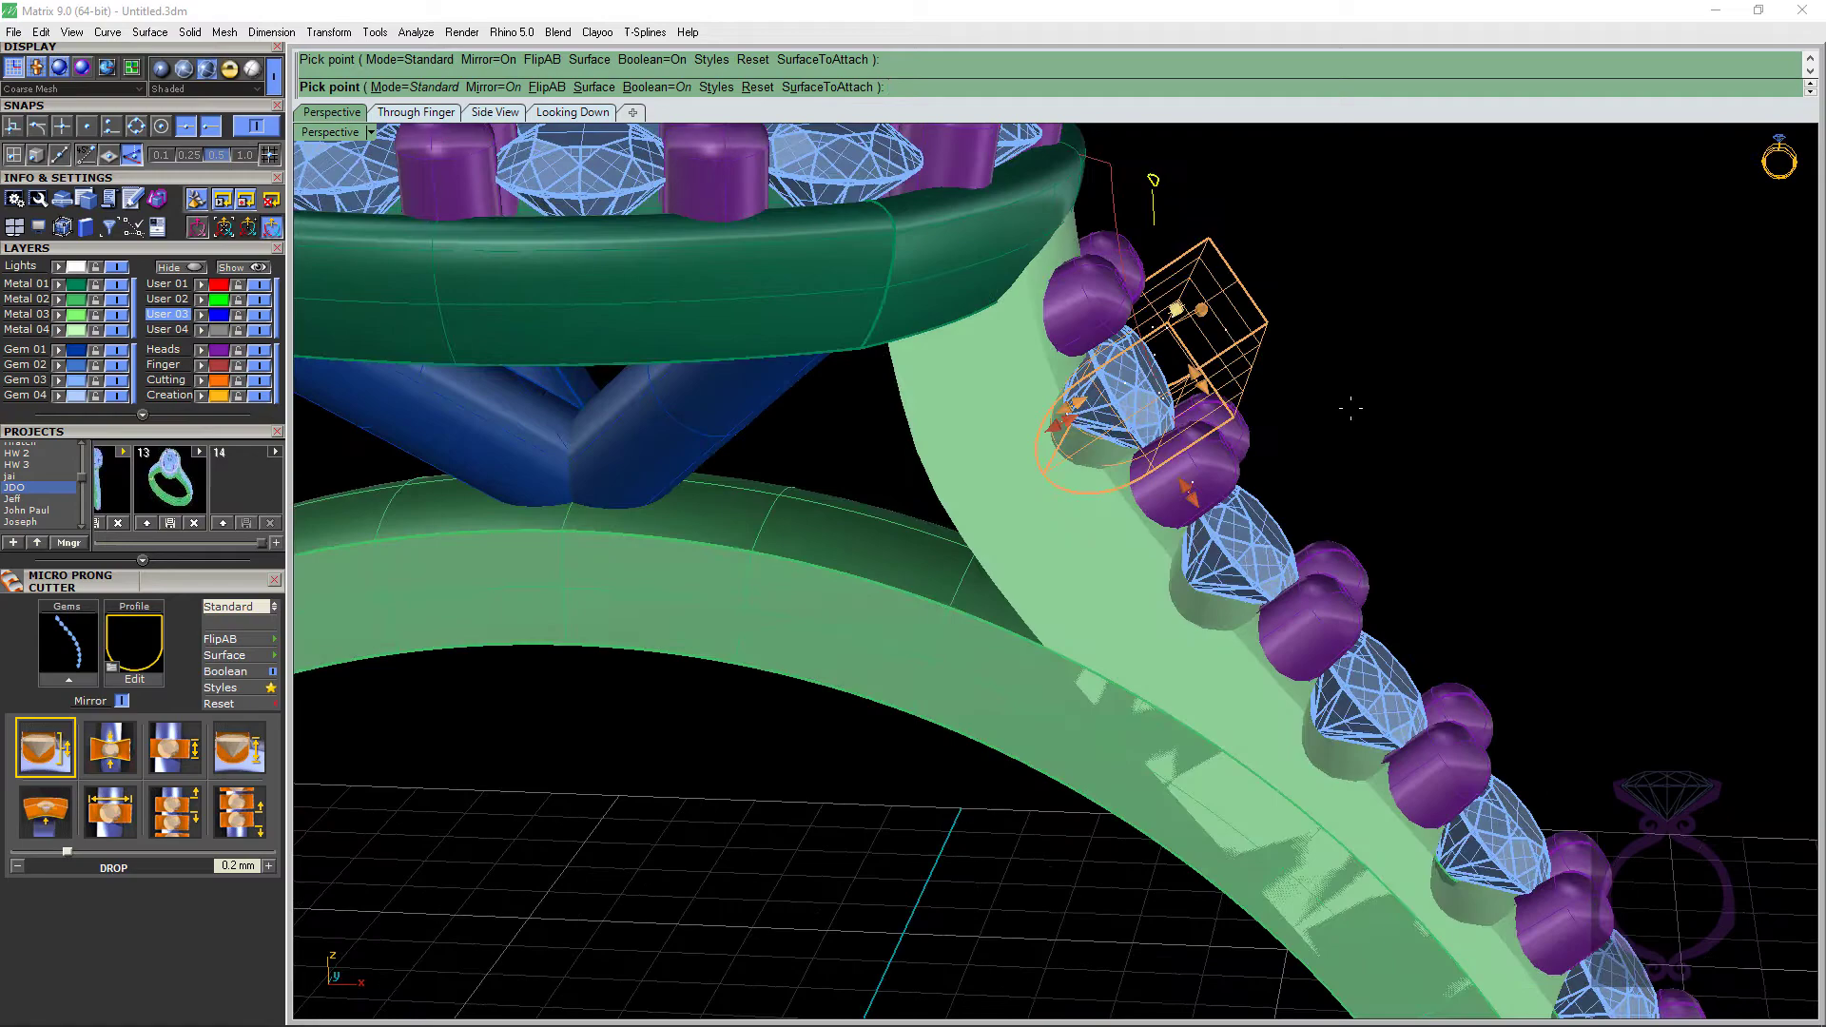
right_click(1308, 398)
right_drag(1190, 369, 978, 316)
scroll(975, 457, down, 7)
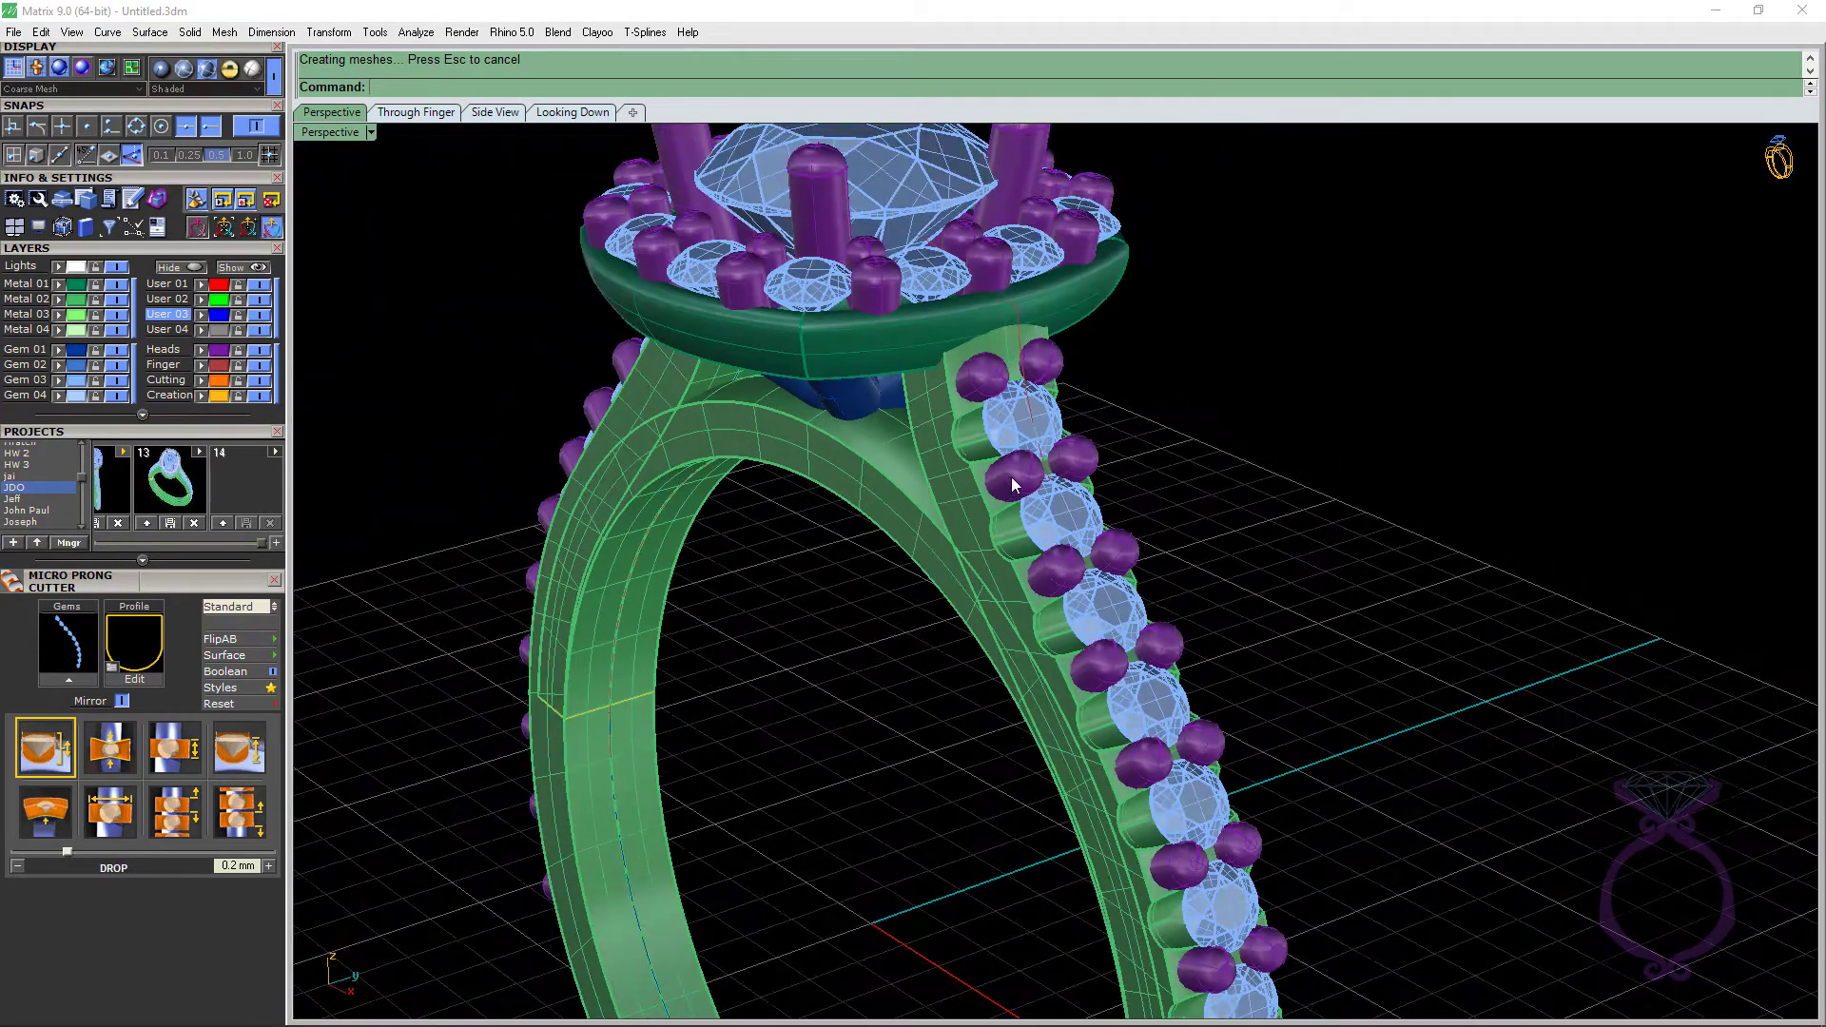
Examine the finished cuts beneath the shank gems and prongs from the side, close up and across the whole ring.
right_drag(1012, 476, 1277, 334)
scroll(1276, 334, down, 4)
scroll(1175, 425, up, 3)
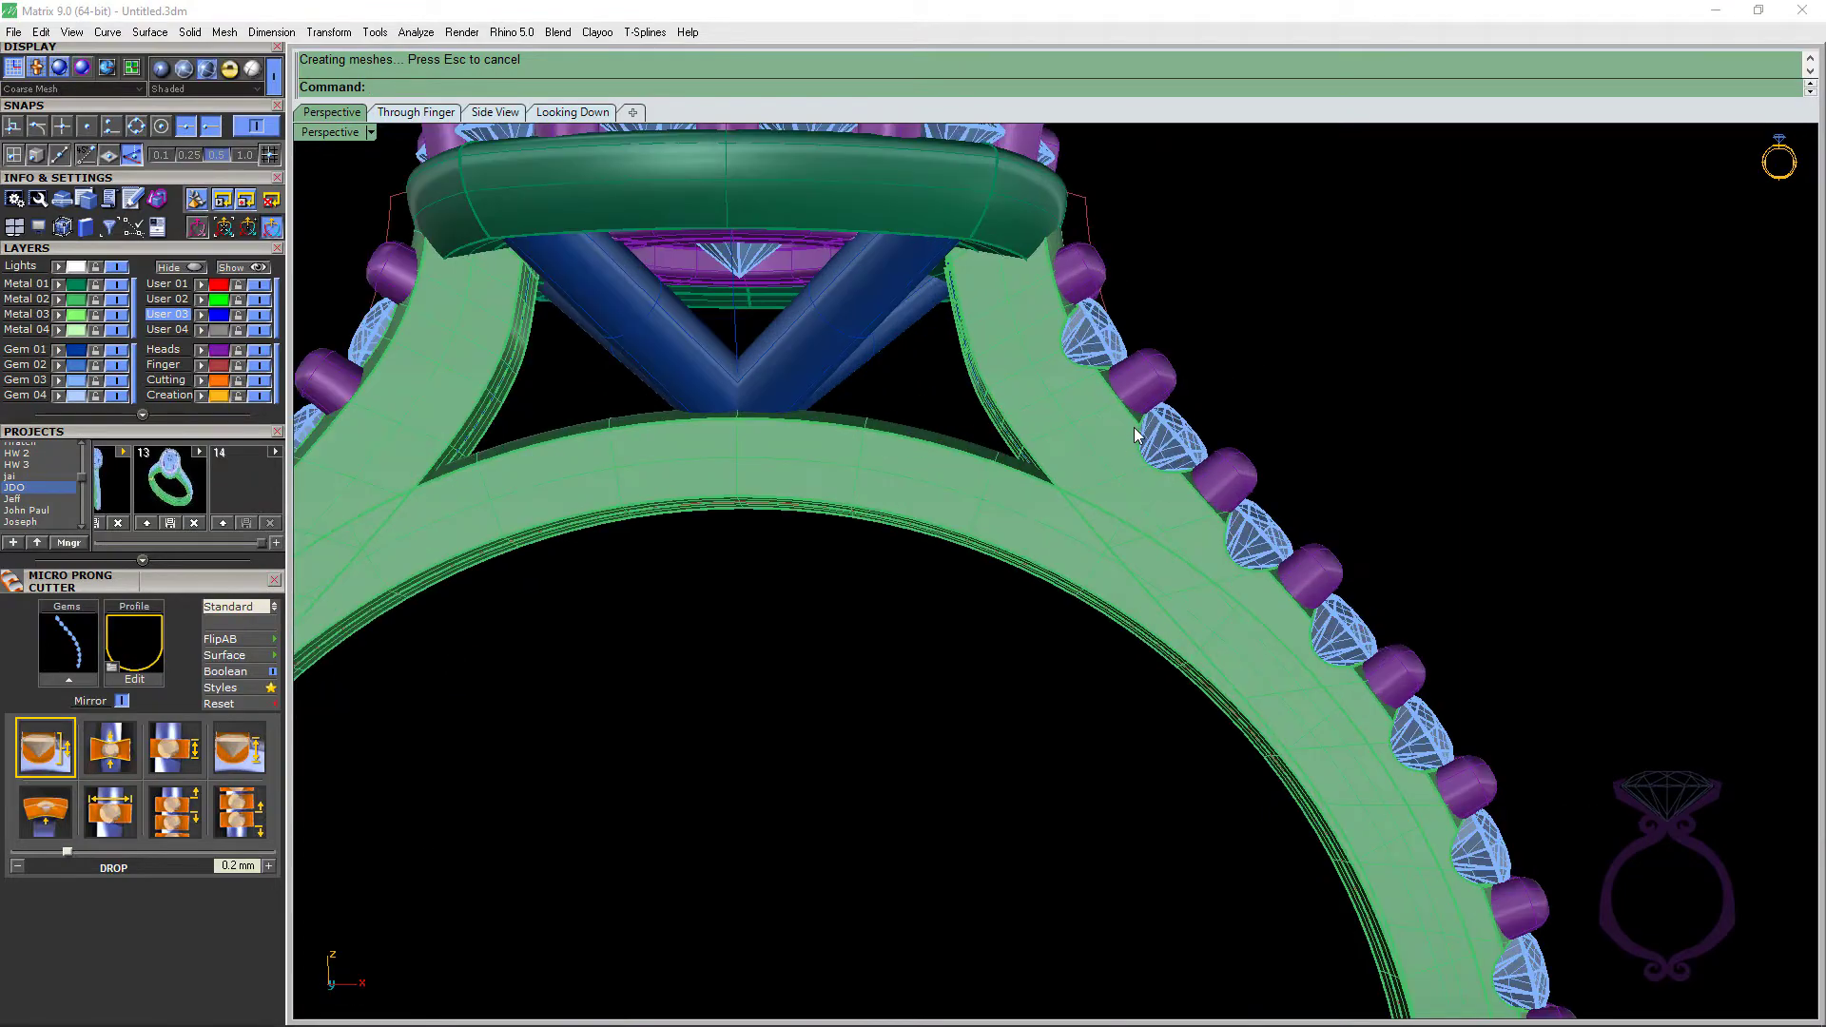
right_drag(1272, 461, 946, 453)
right_drag(1137, 497, 1202, 481)
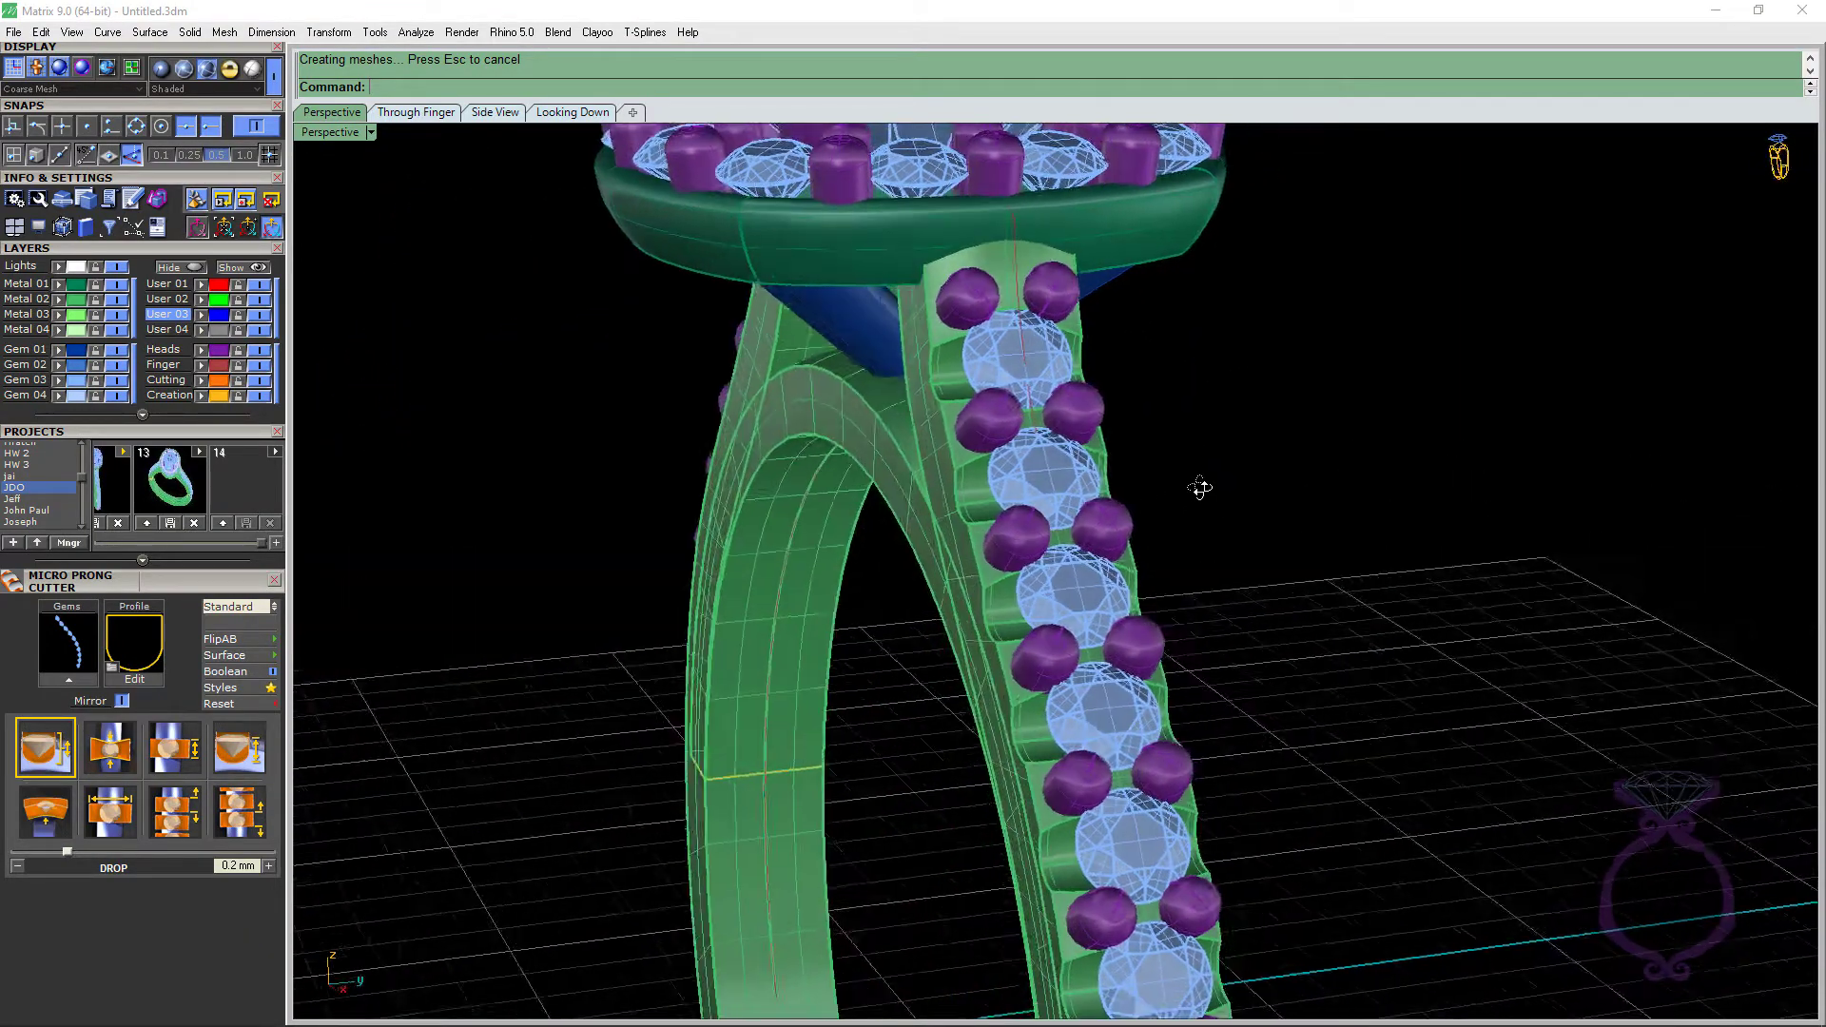
scroll(979, 460, up, 5)
scroll(1005, 461, up, 2)
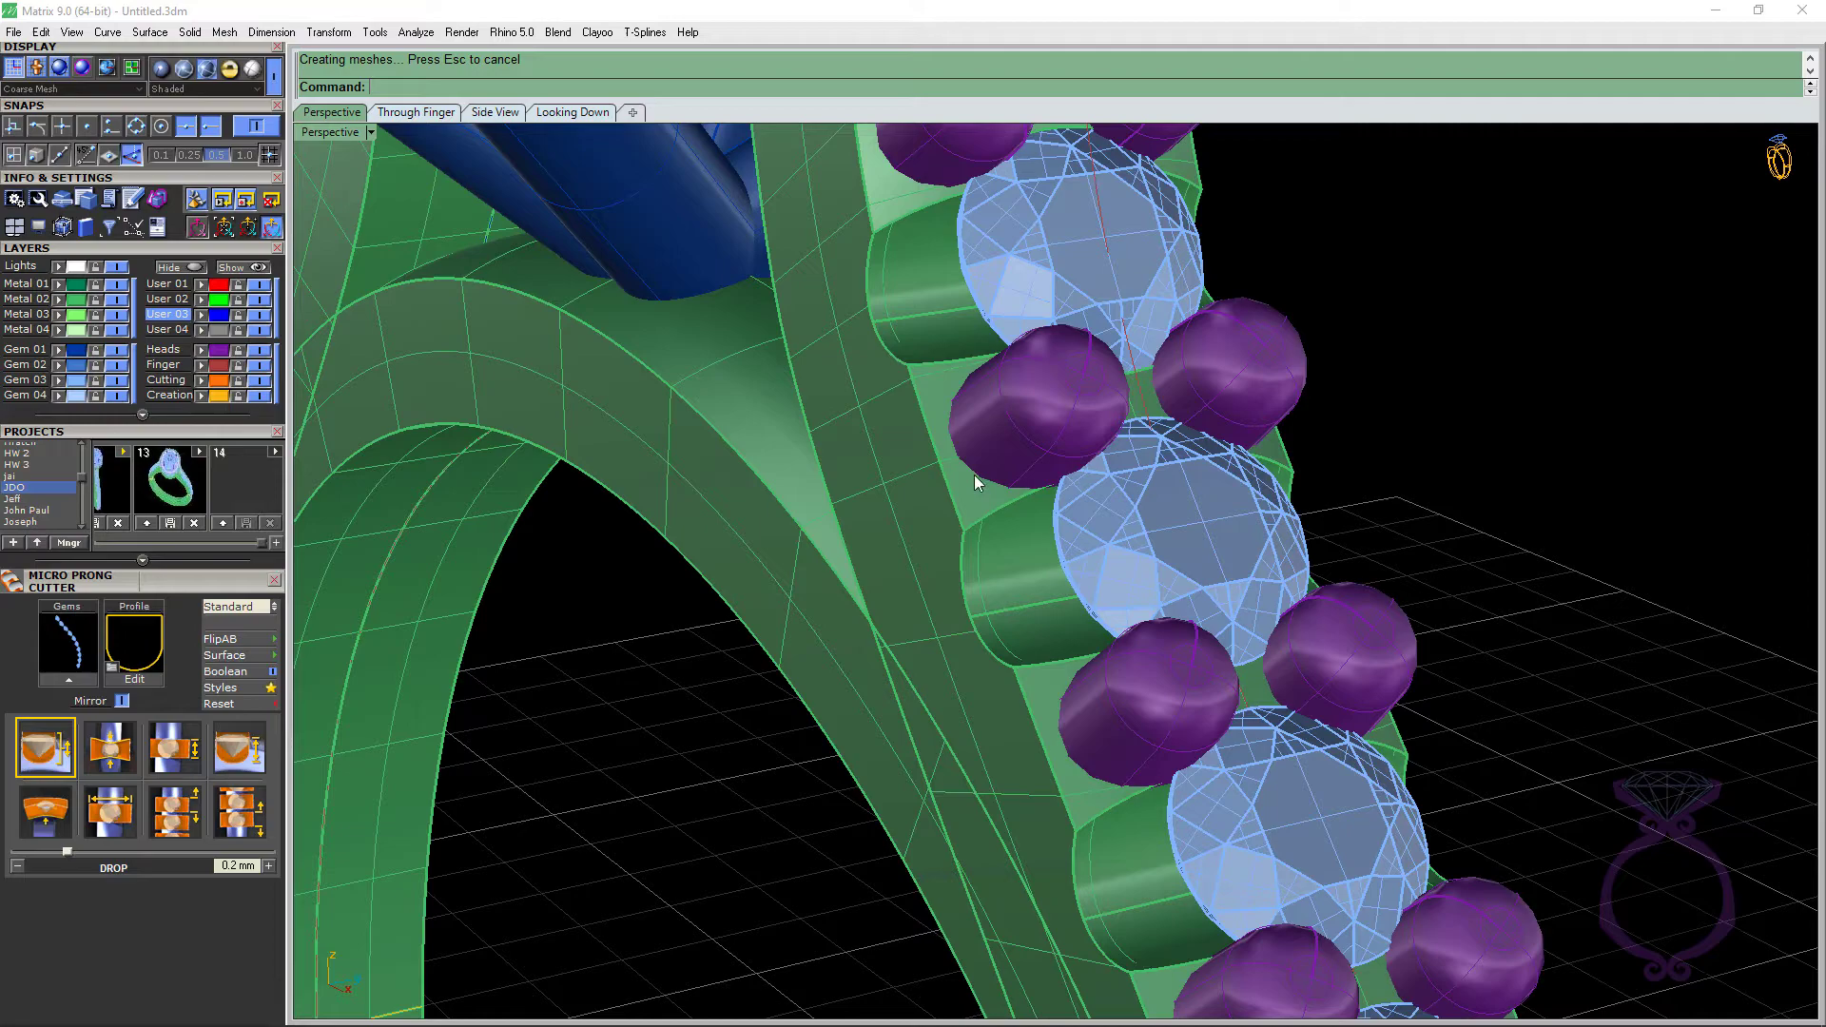
right_drag(974, 476, 1014, 435)
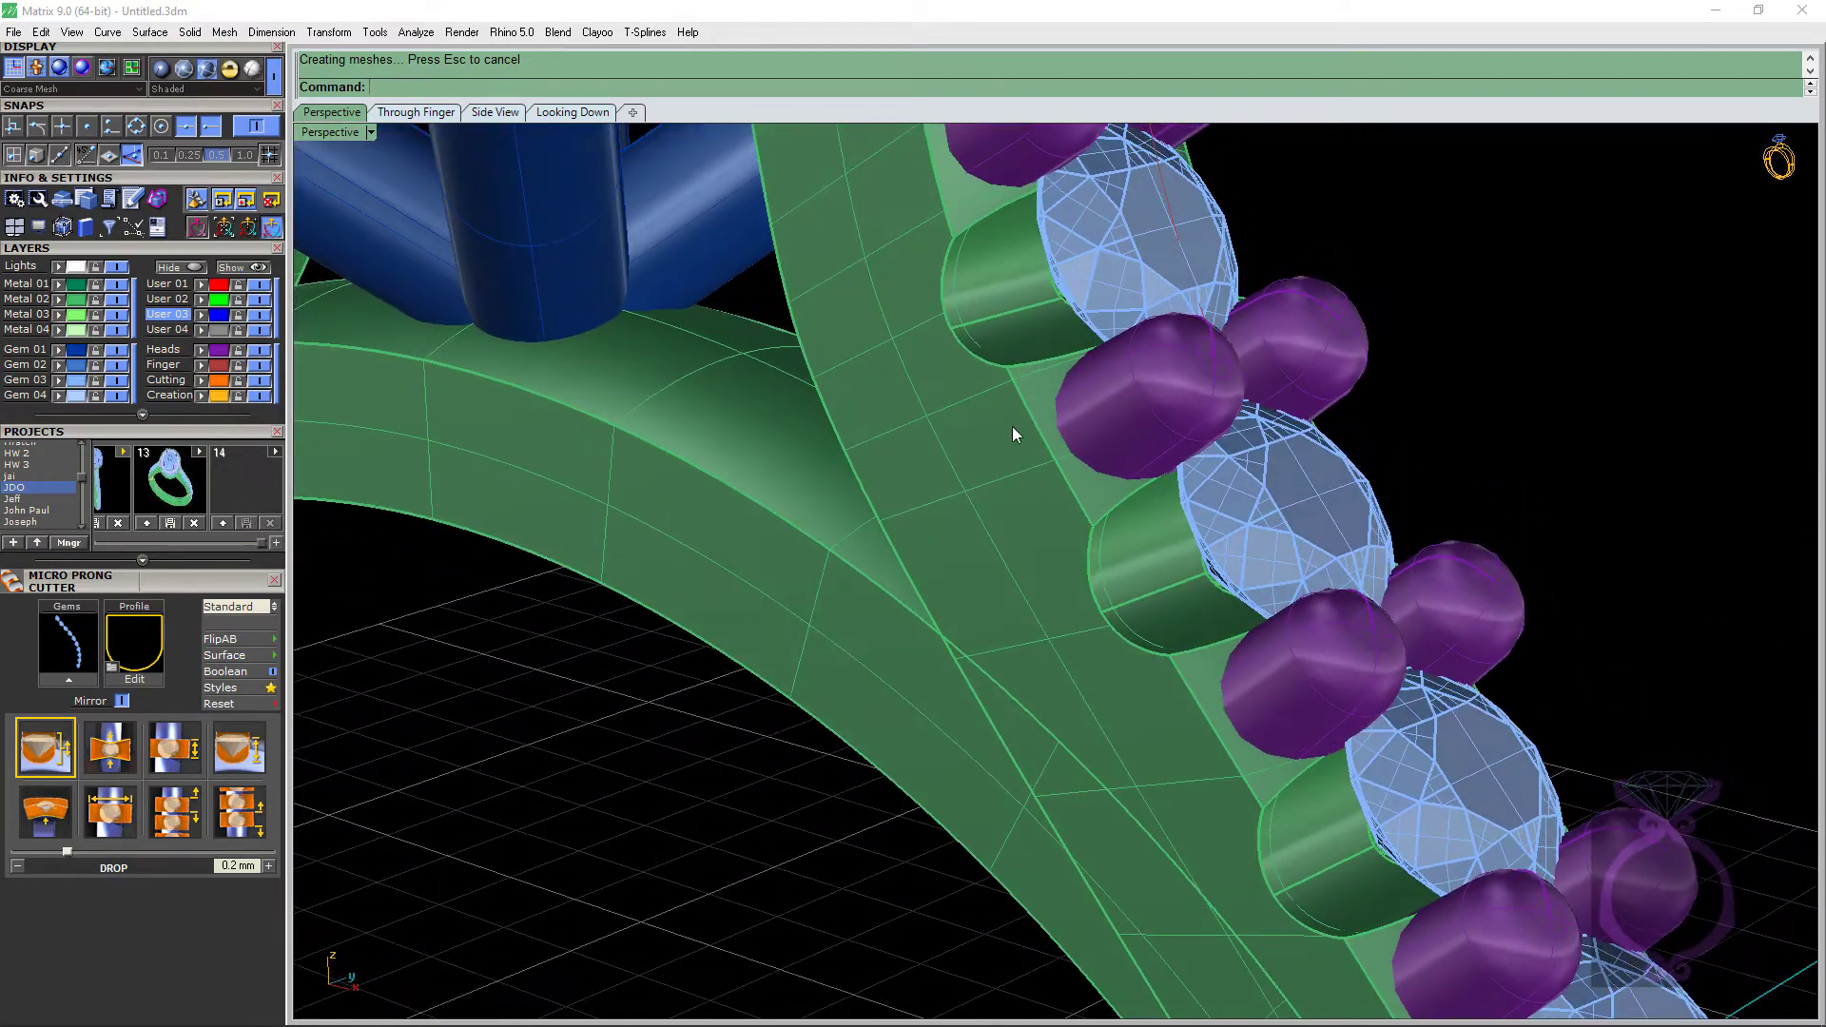
scroll(1013, 435, down, 6)
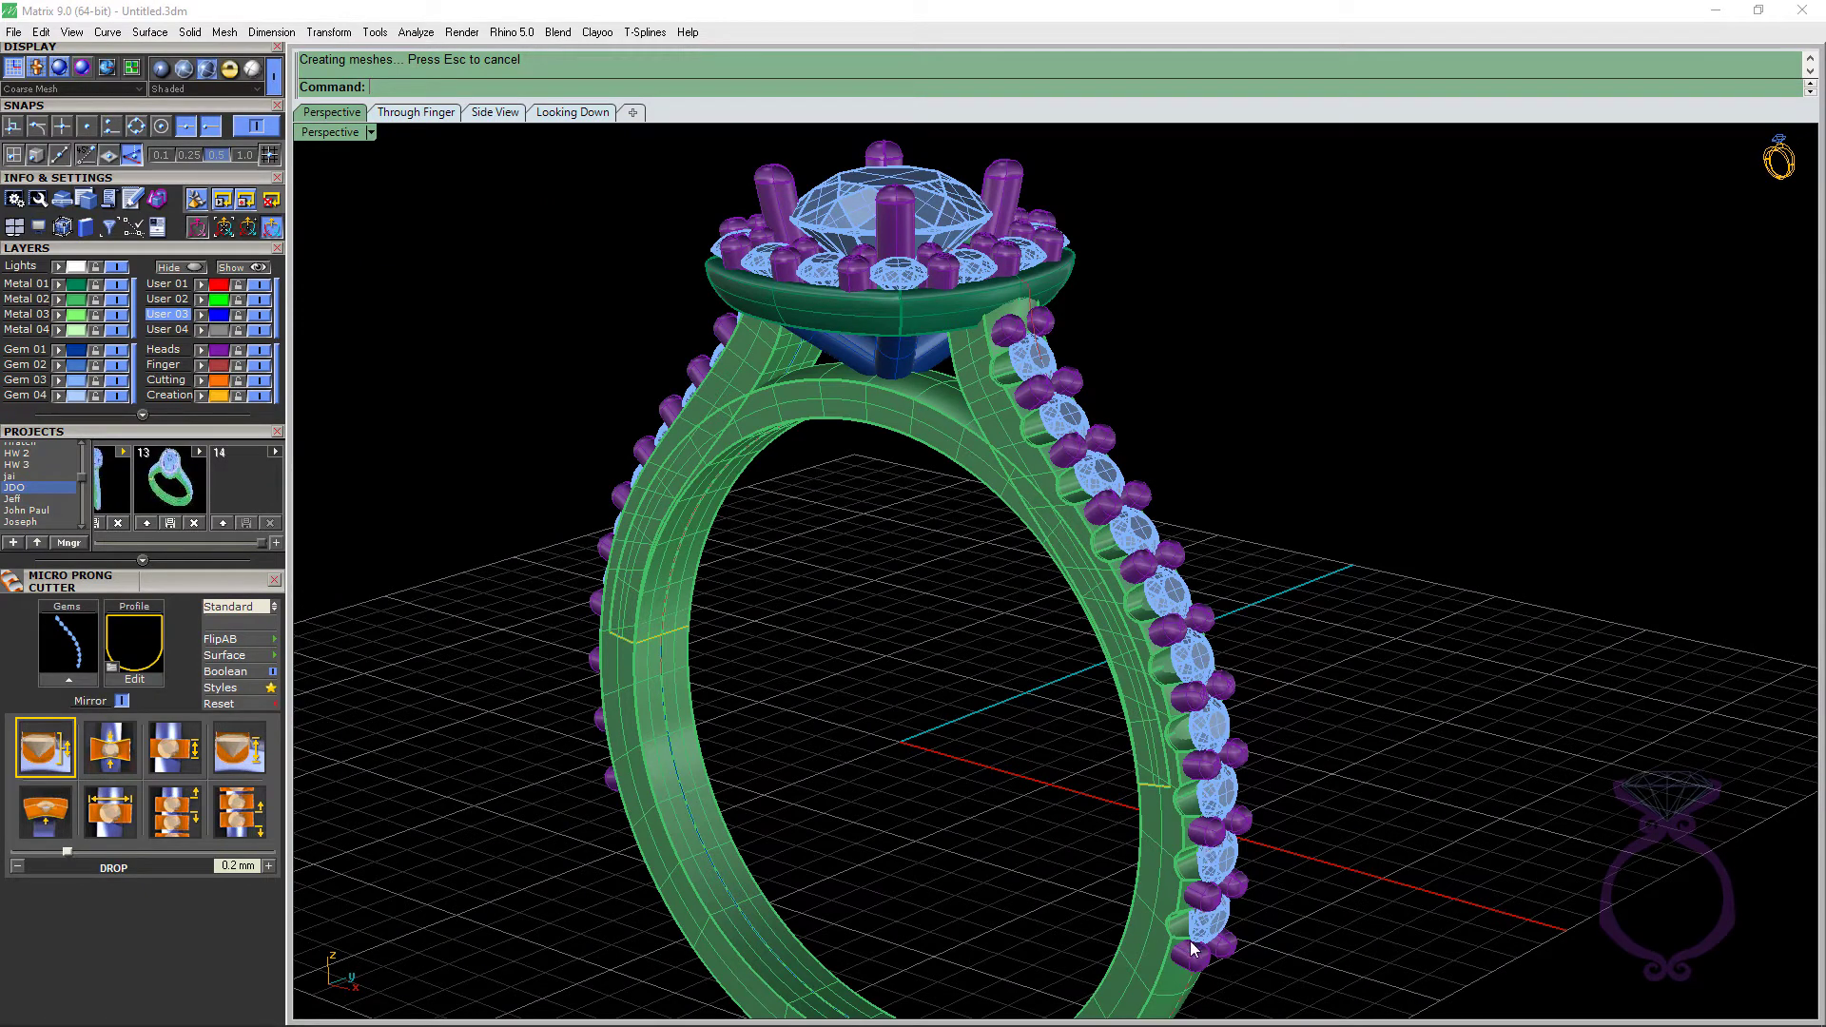
right_drag(1333, 590, 706, 350)
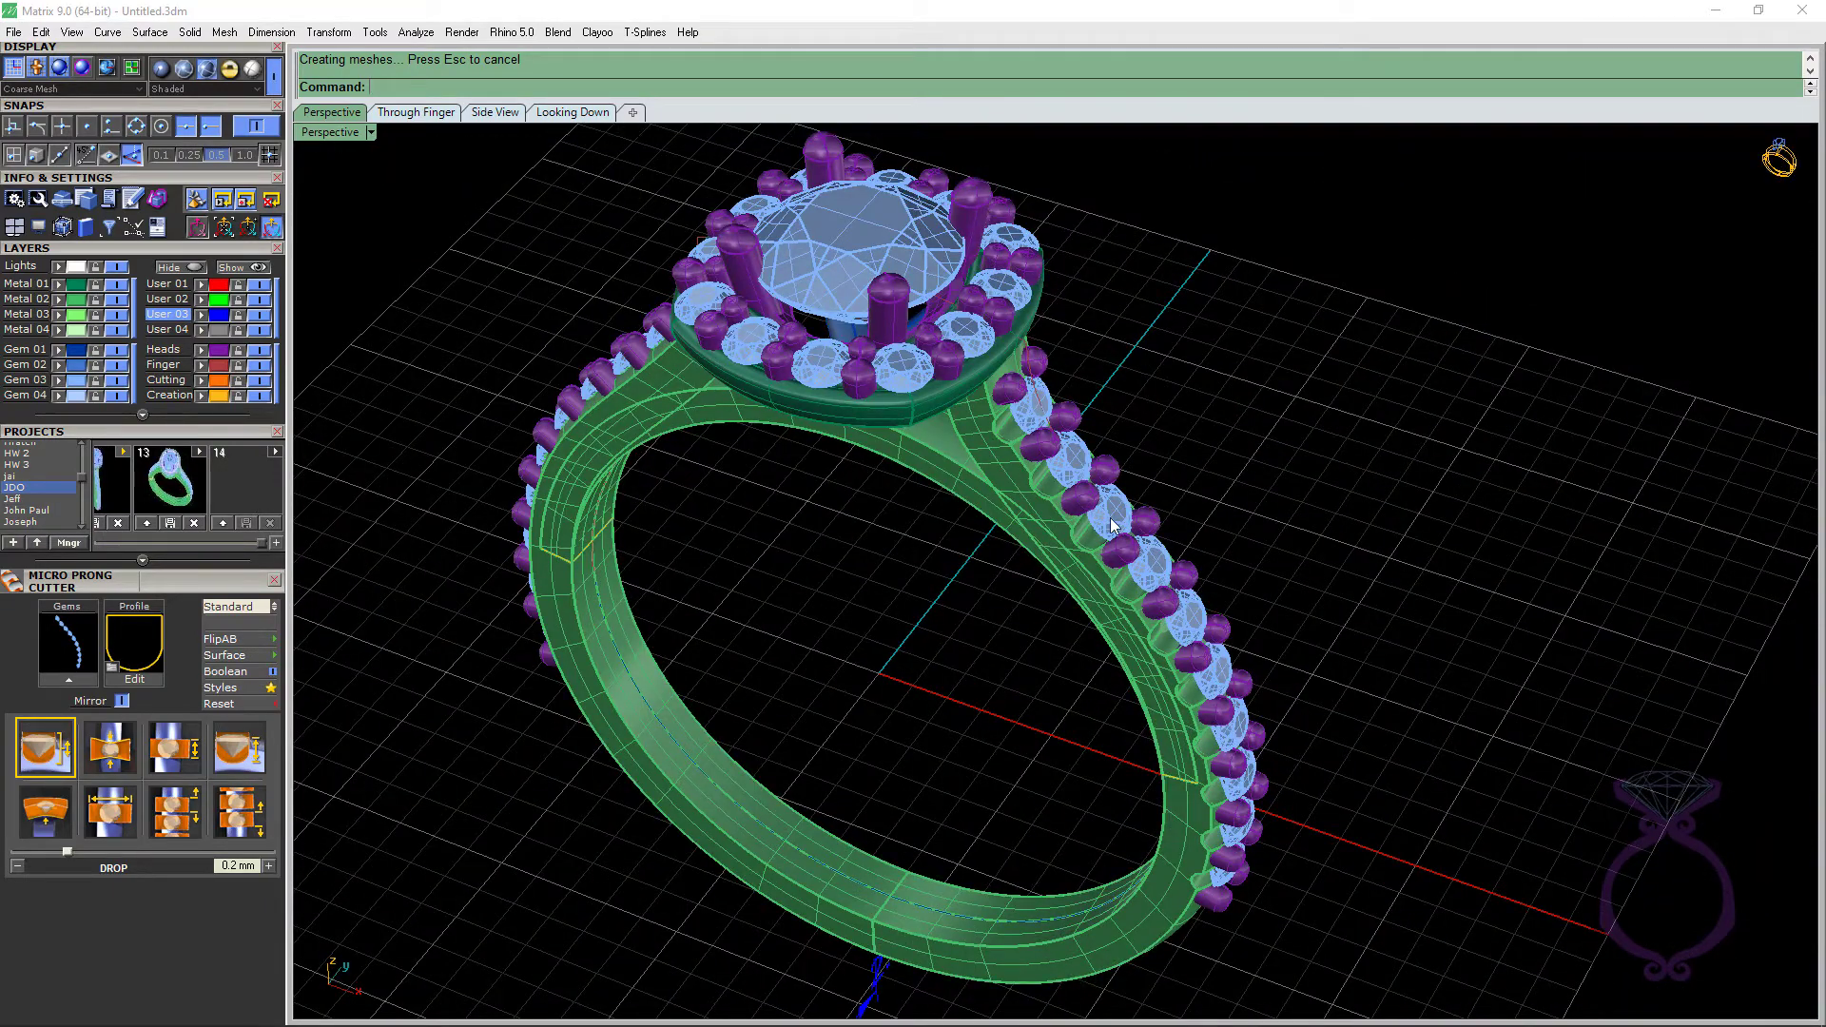
scroll(1103, 517, down, 2)
scroll(911, 535, up, 4)
right_drag(910, 535, 909, 549)
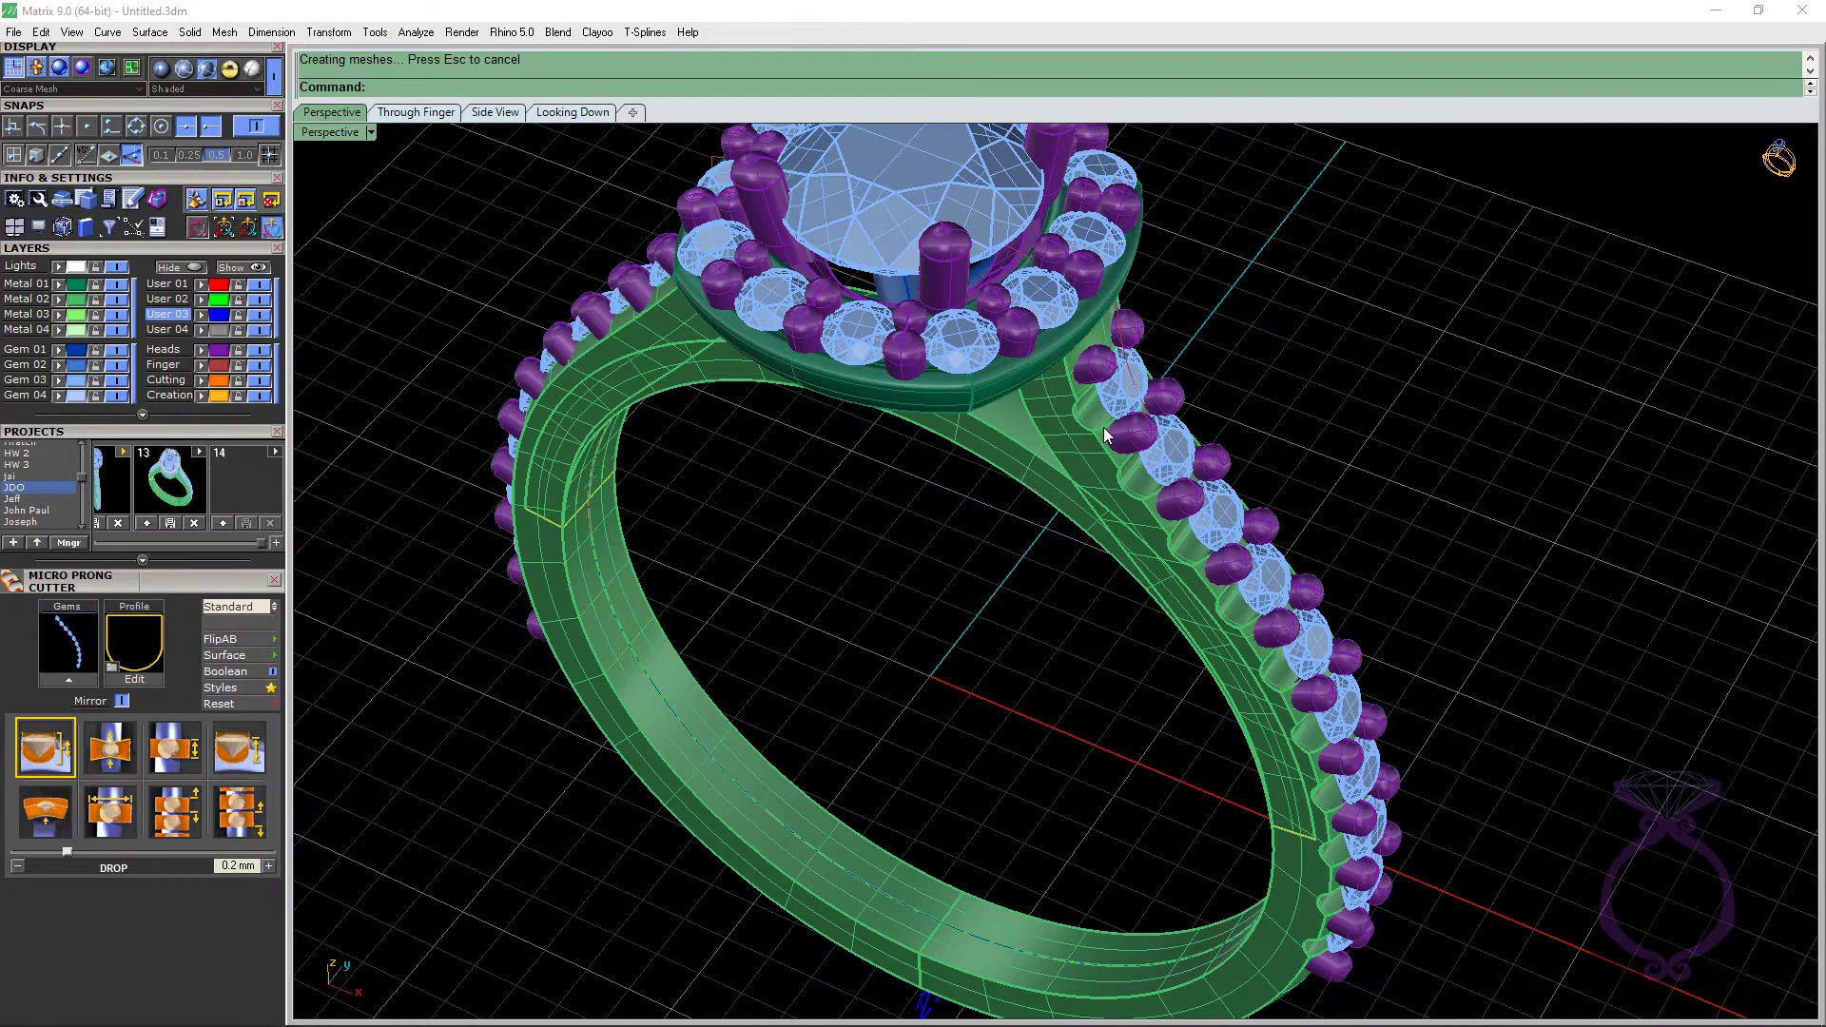
scroll(1103, 436, up, 4)
scroll(1139, 504, down, 5)
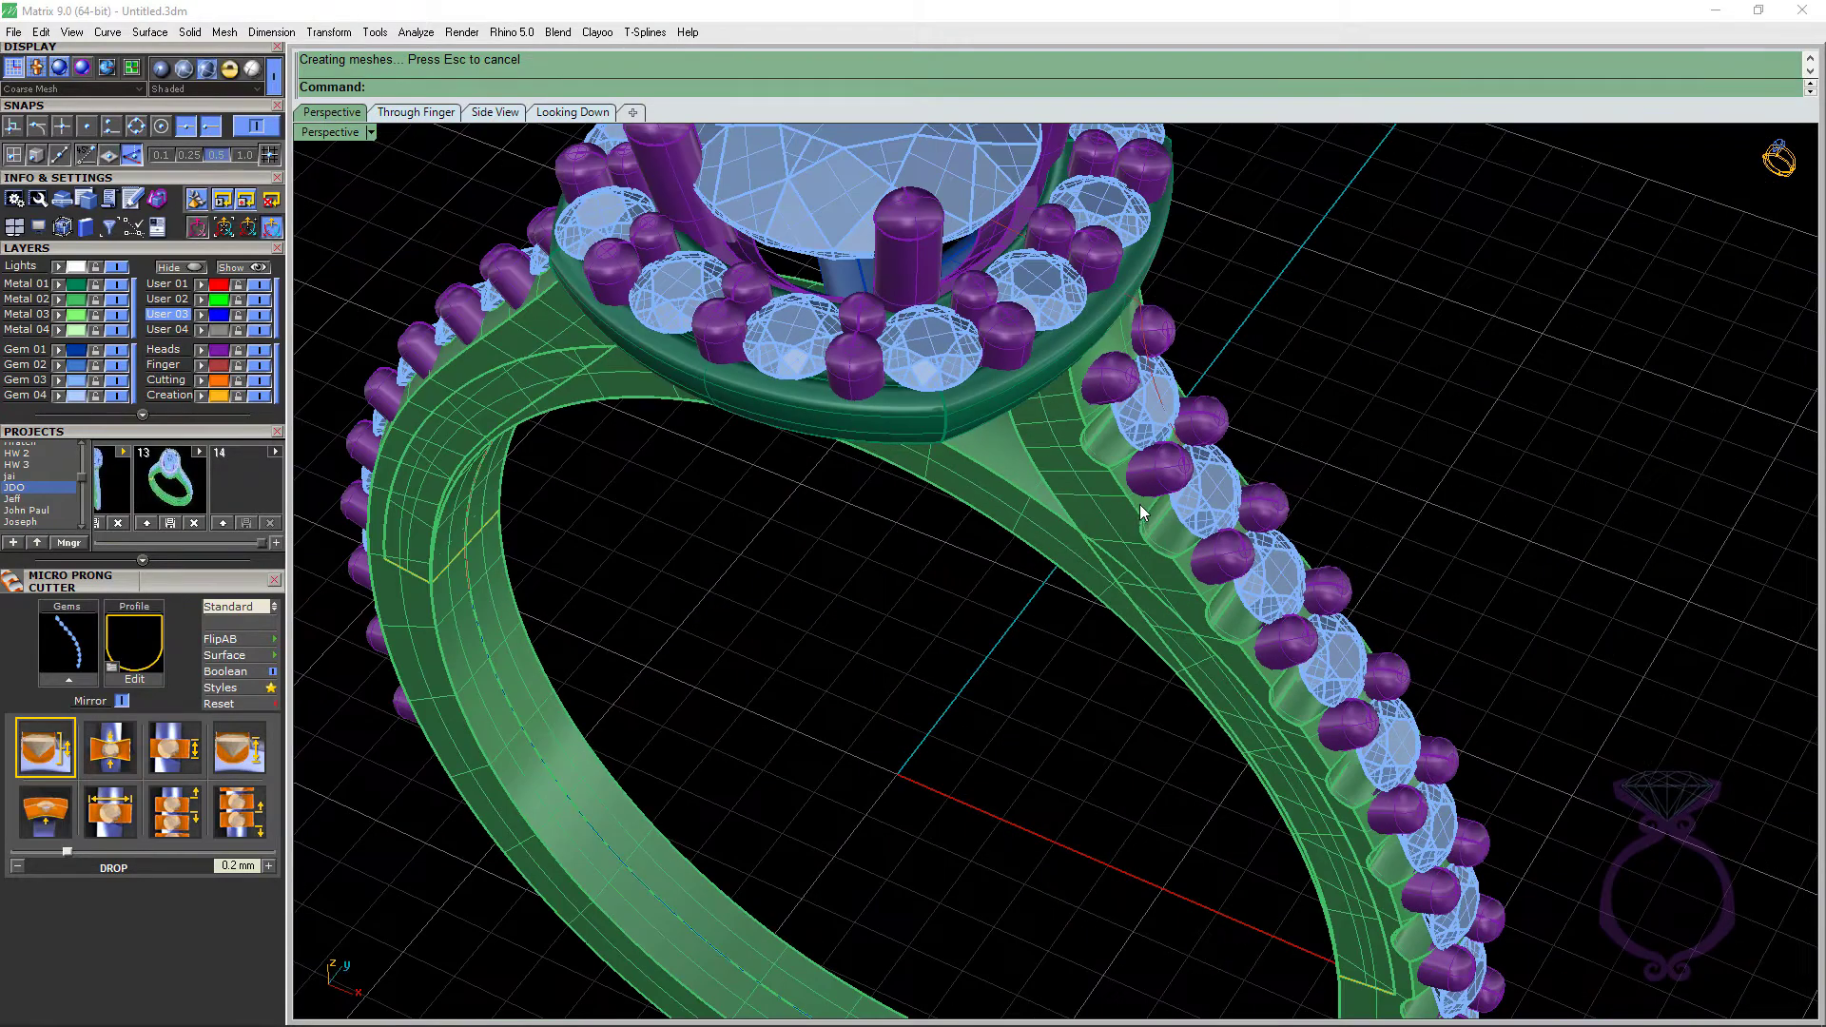
Open the Halo Builder and bring all of its setting options into view.
mouse_move(1126, 531)
right_down()
mouse_move(1088, 513)
mouse_move(1121, 522)
mouse_move(1120, 505)
right_up()
scroll(1282, 381, down, 4)
scroll(1094, 371, up, 4)
right_drag(1091, 376, 1098, 483)
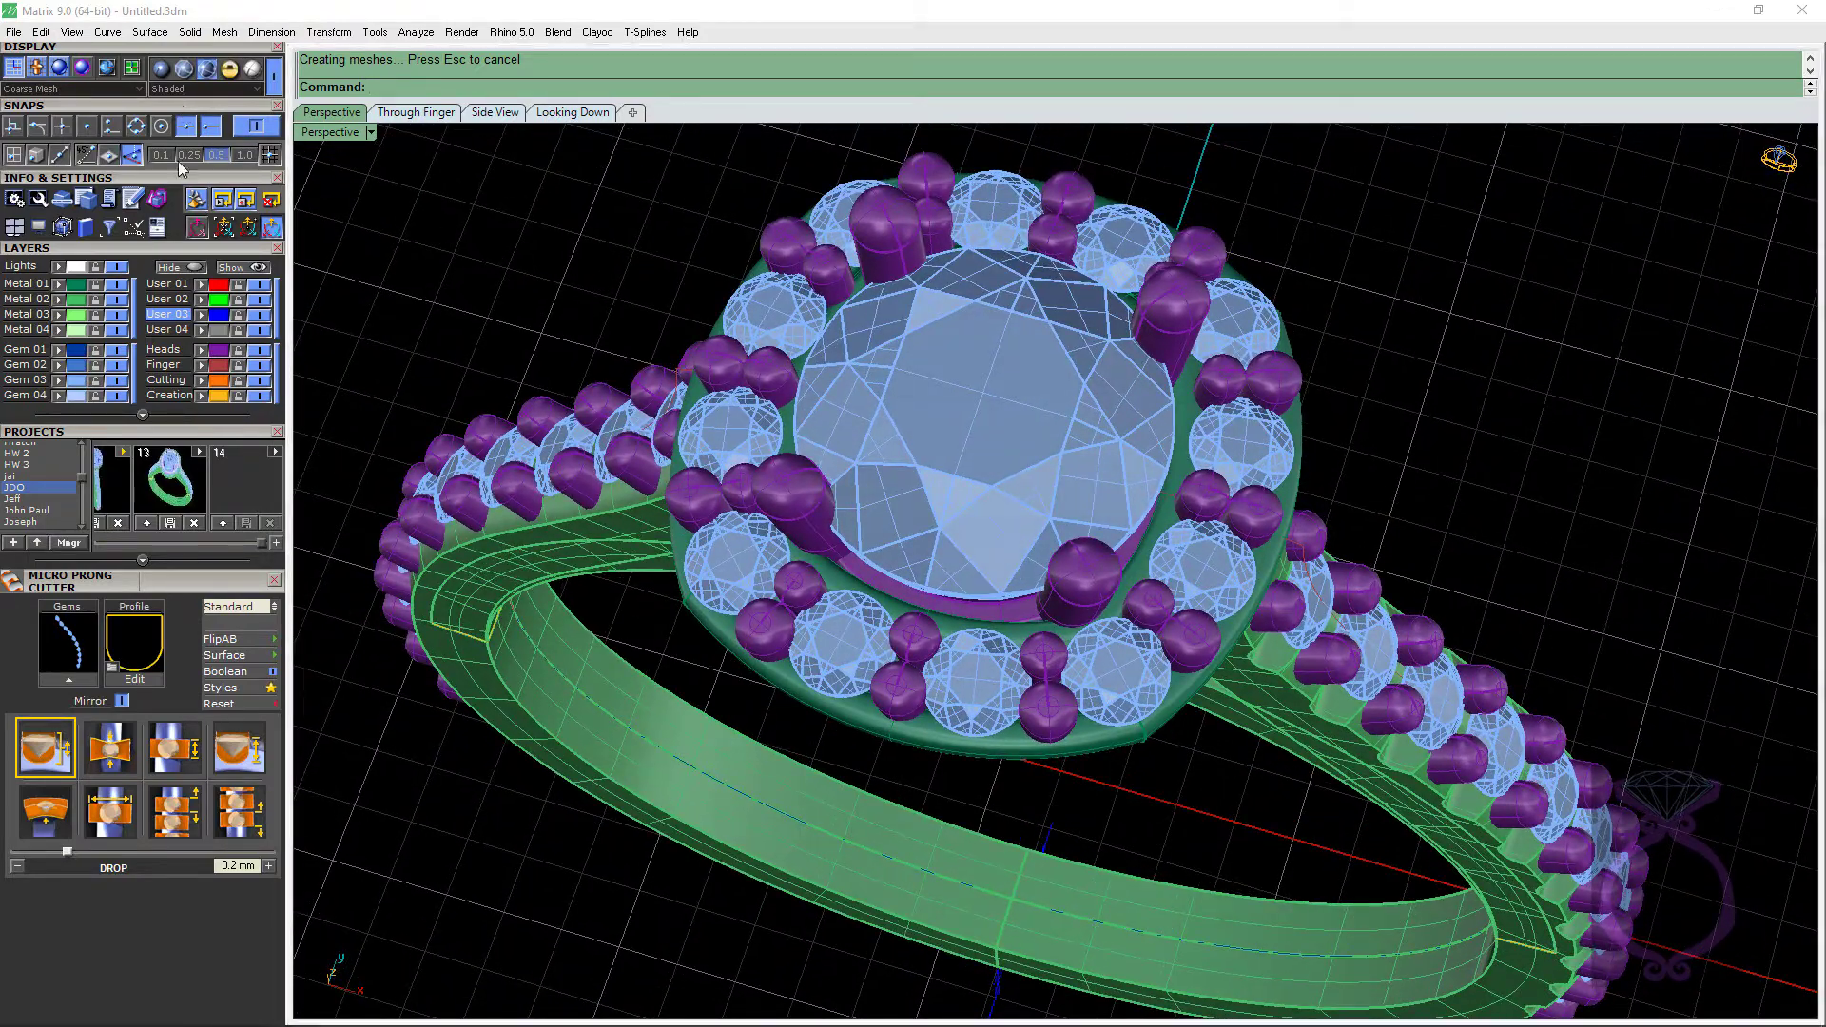
scroll(179, 162, up, 3)
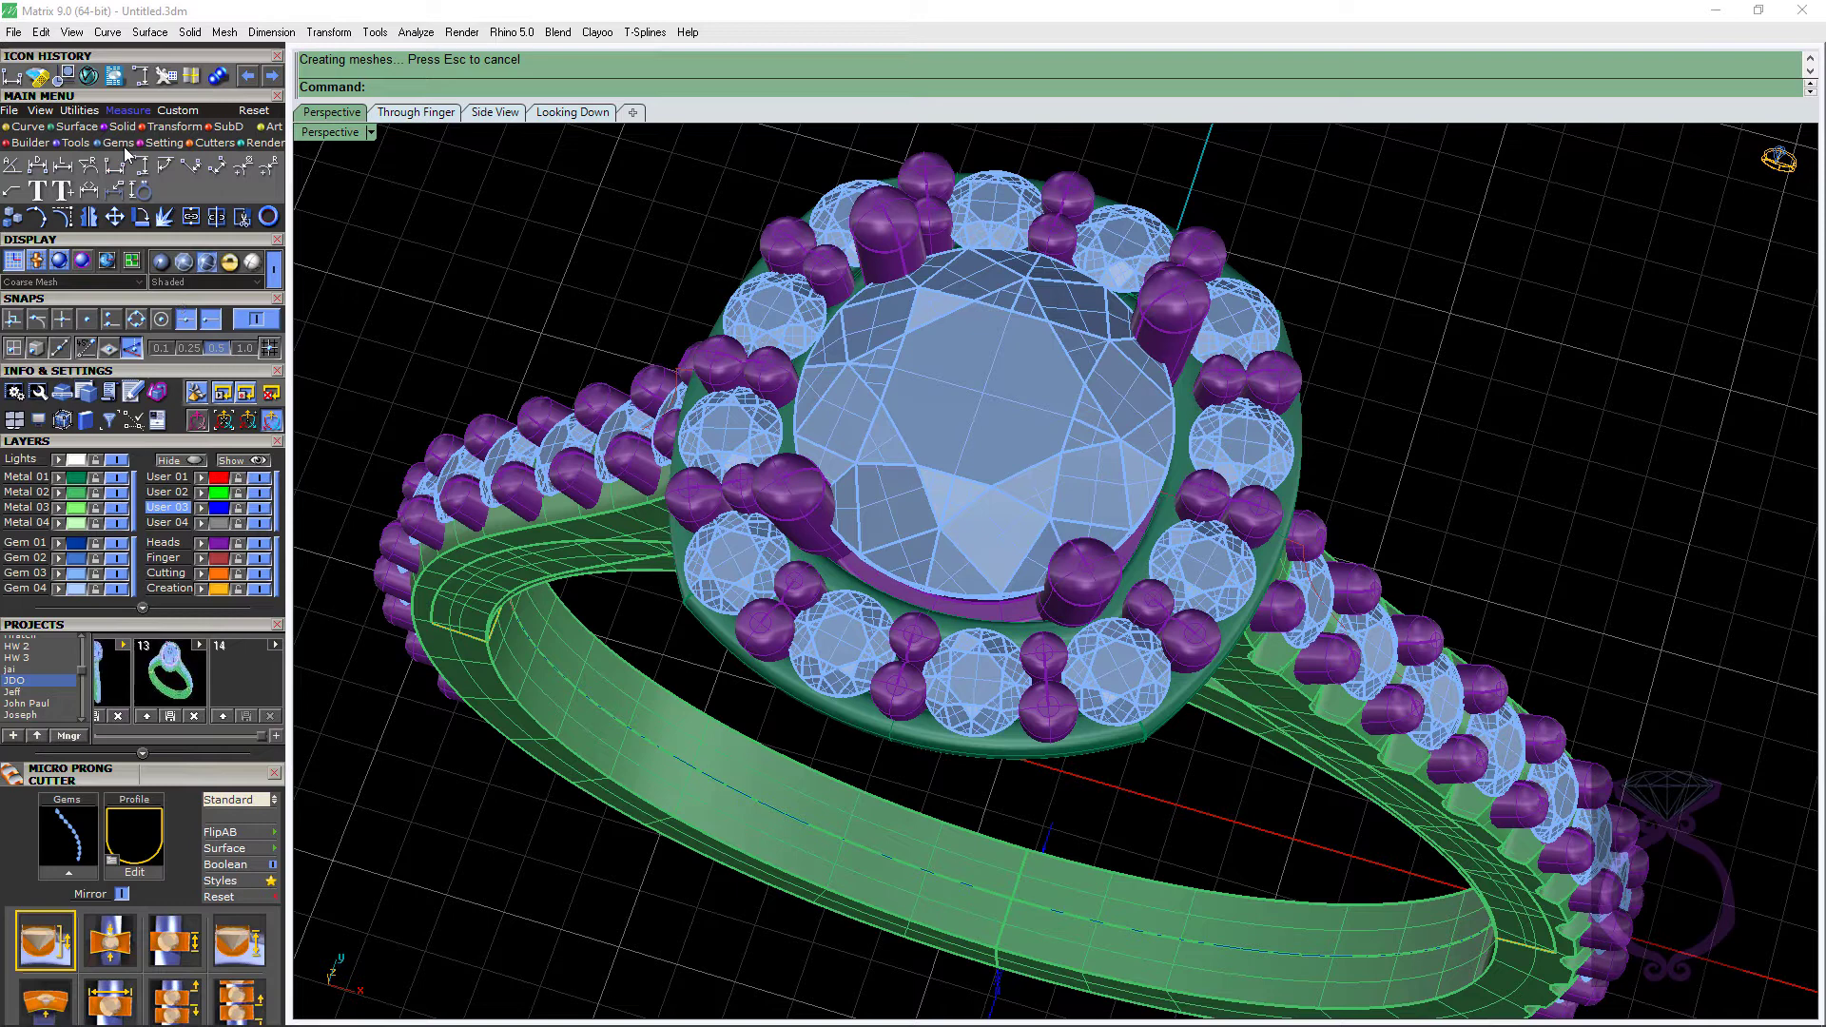
click(122, 145)
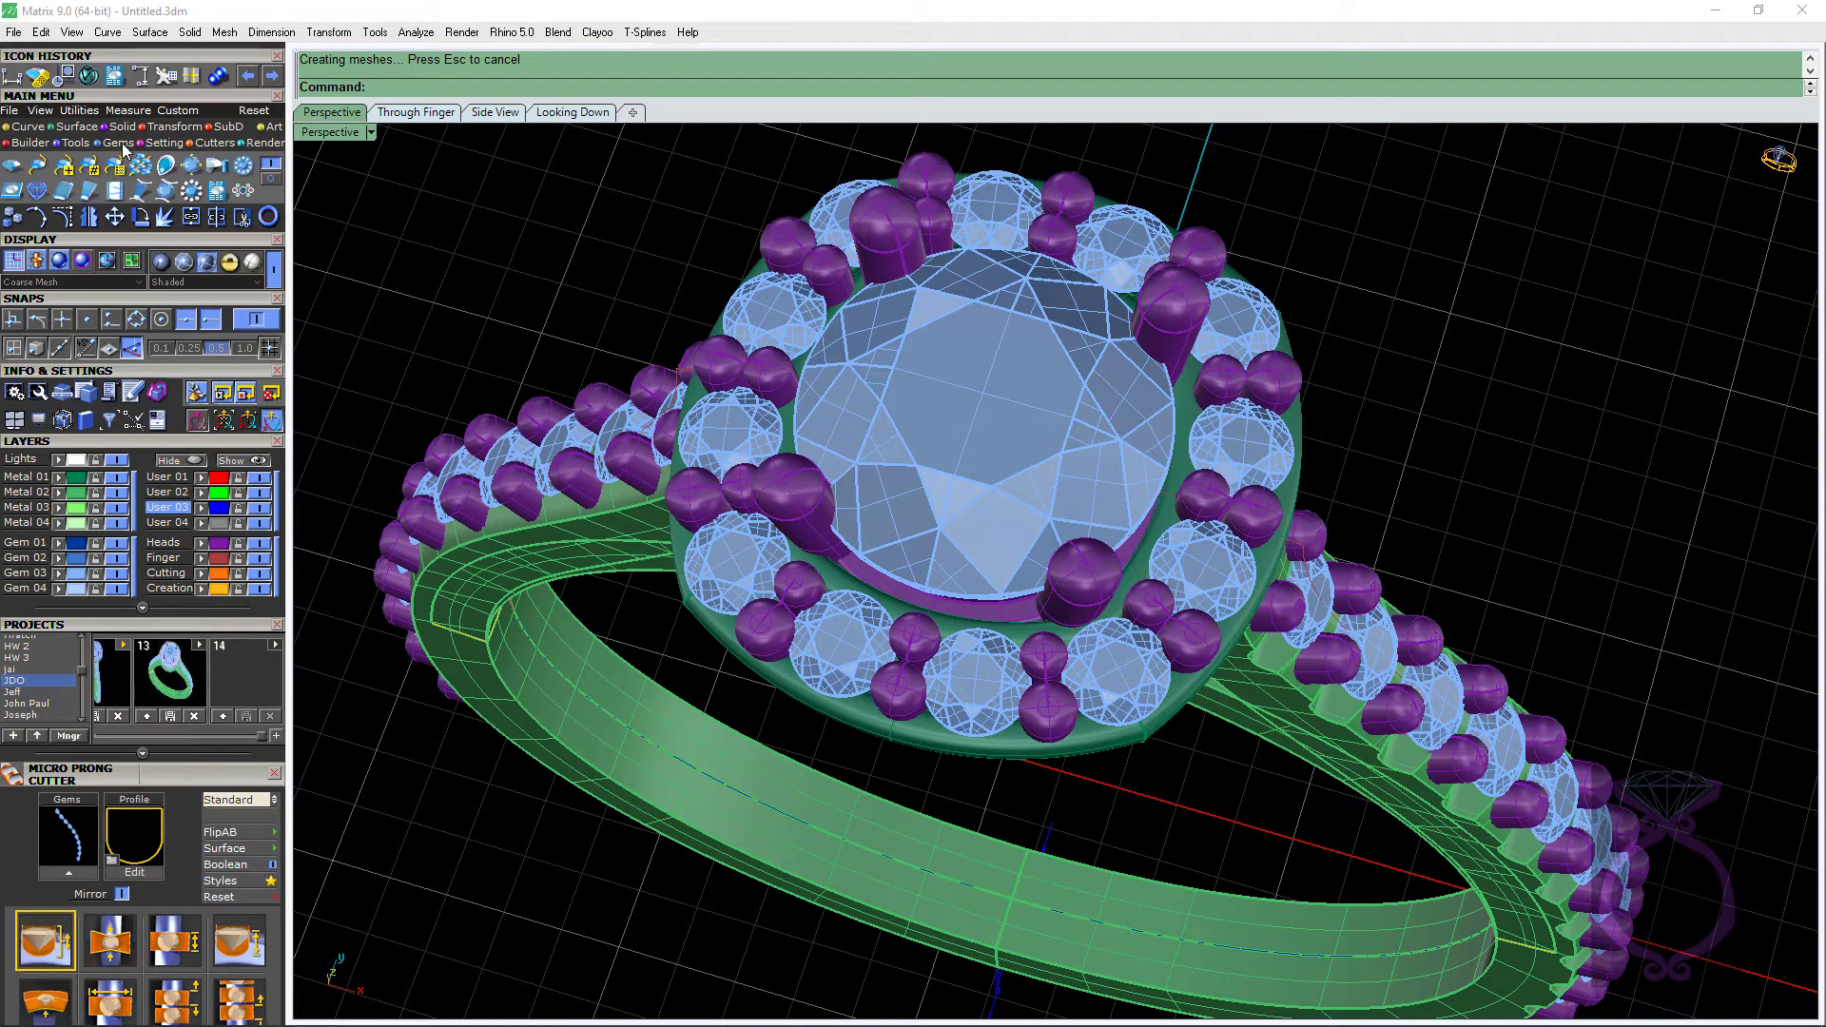
click(244, 176)
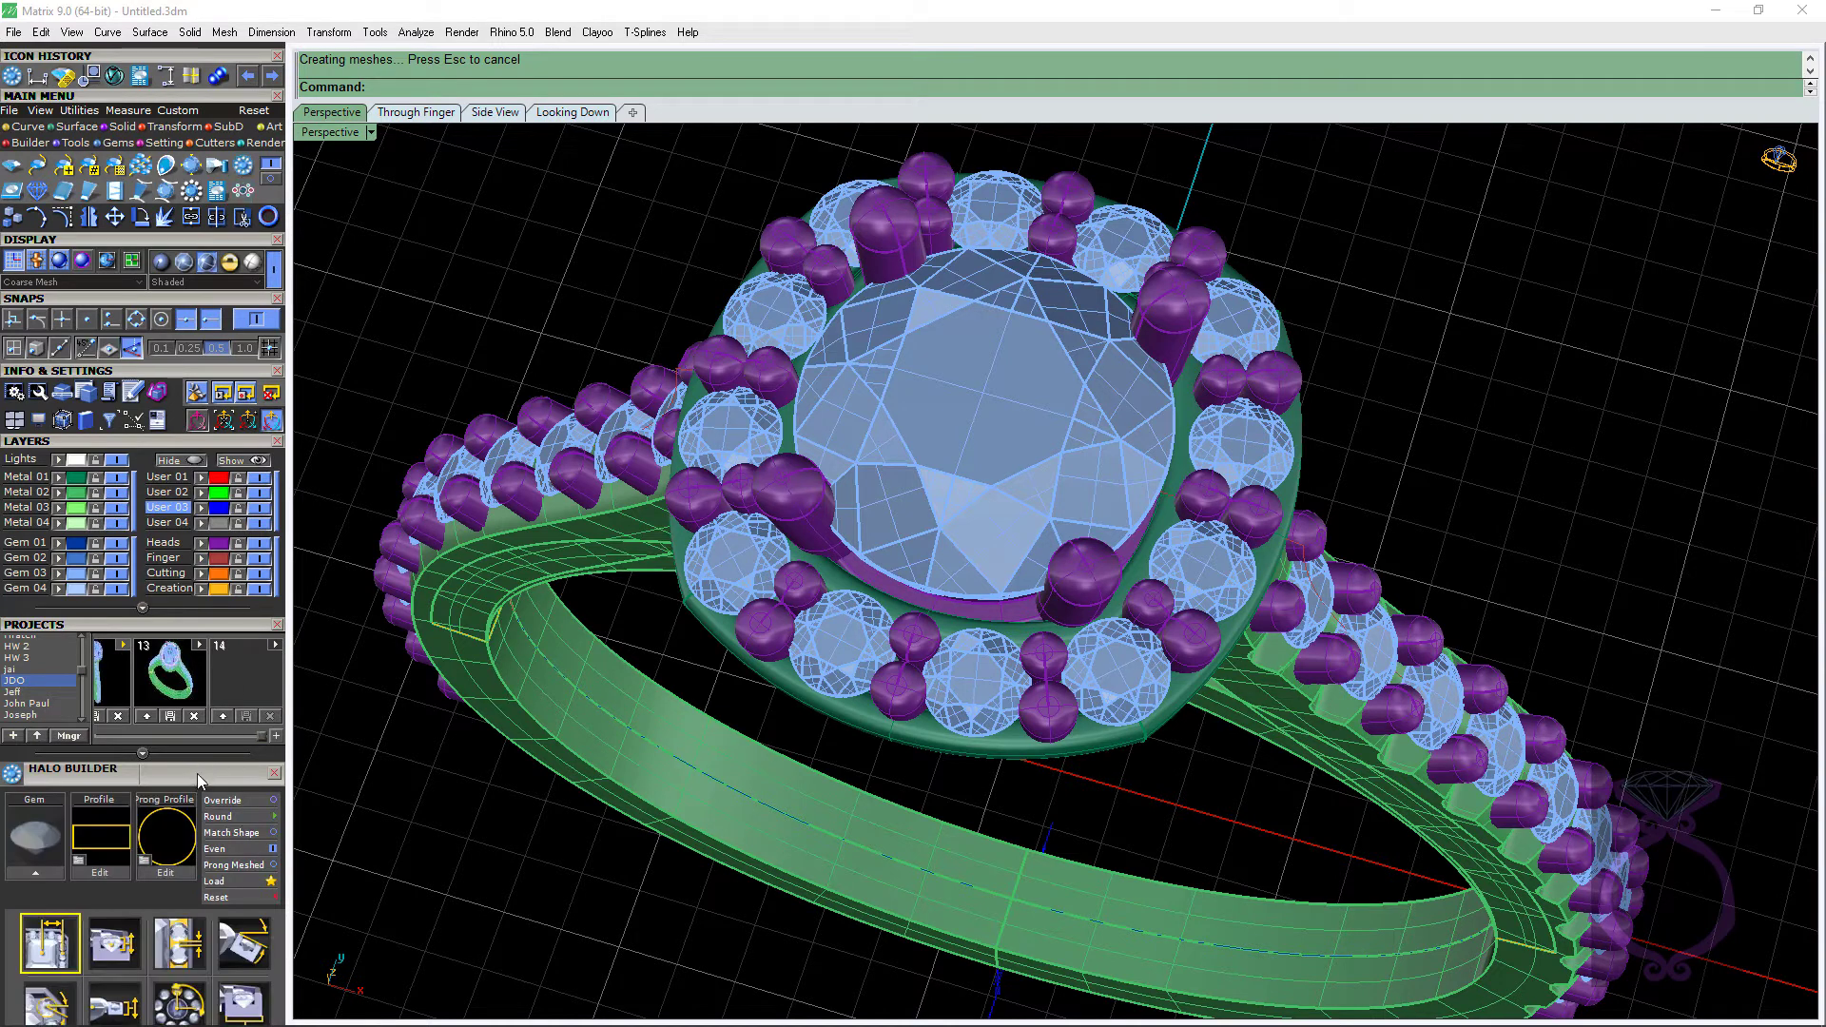
scroll(233, 331, down, 3)
scroll(231, 328, down, 3)
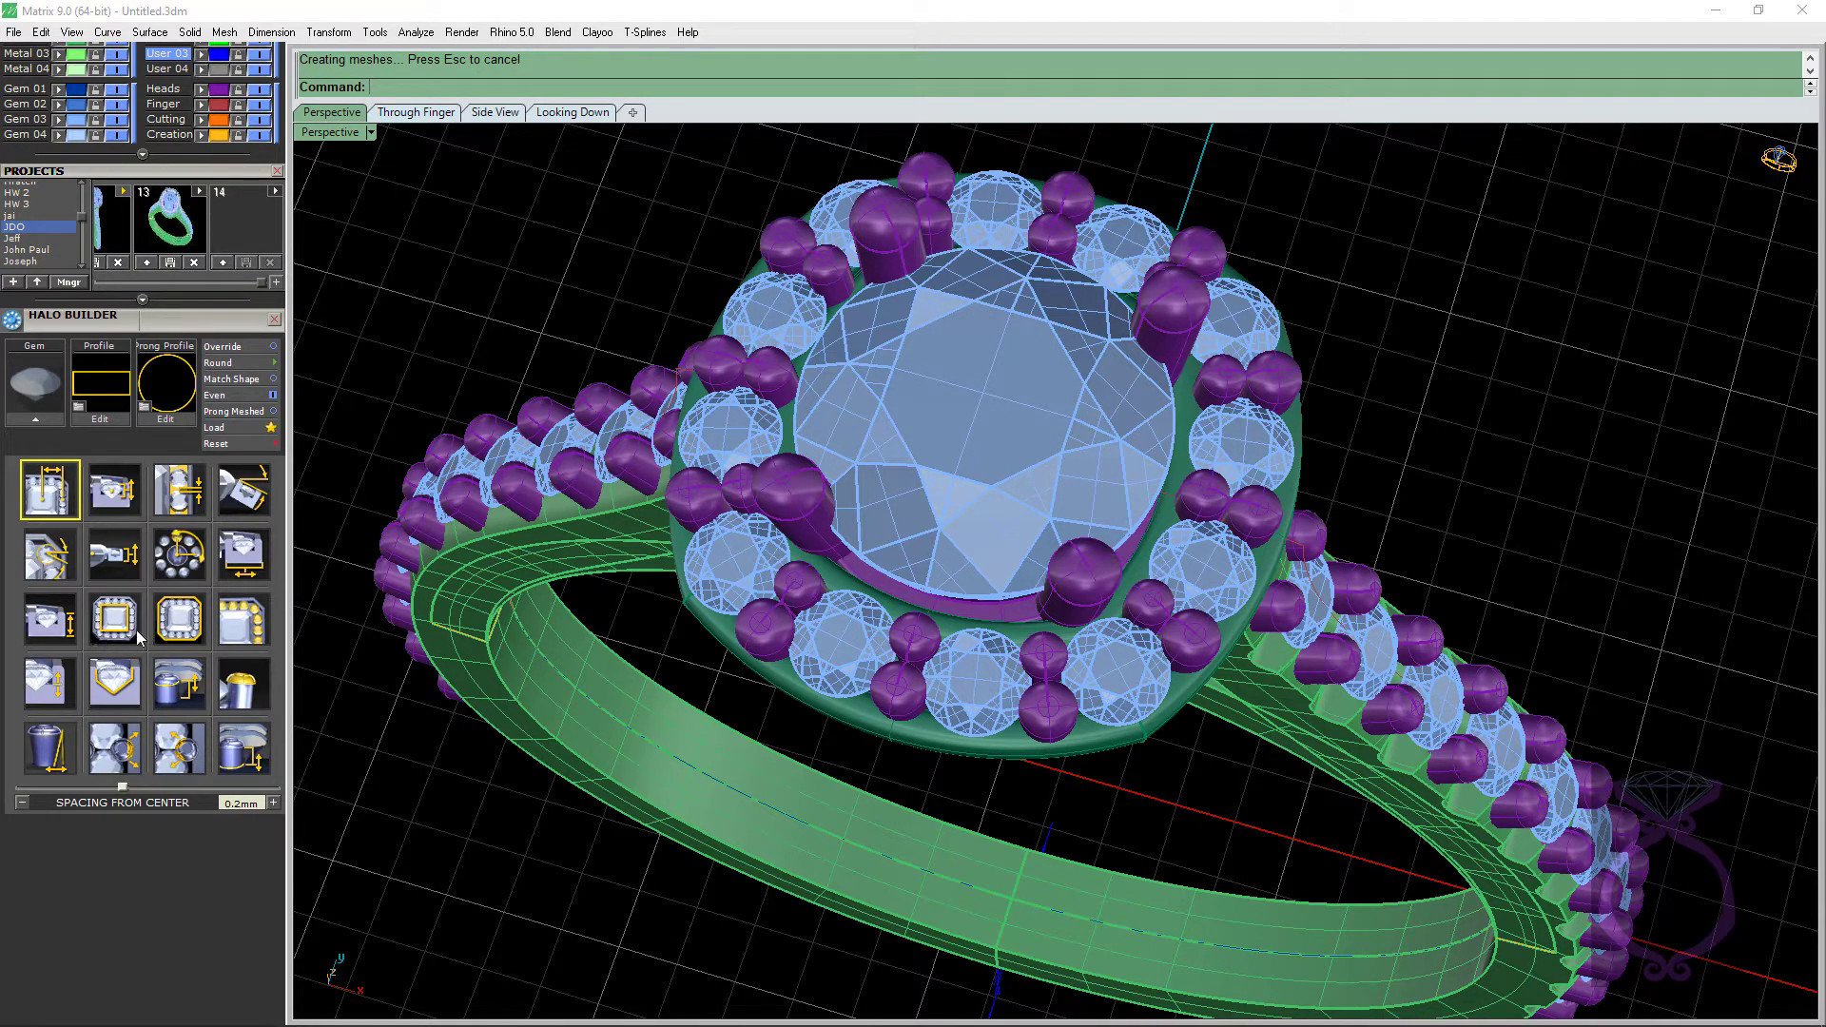
Examine the halo's gems and paired prongs around the centre stone from above, at an angle and close up.
right_drag(699, 740, 684, 706)
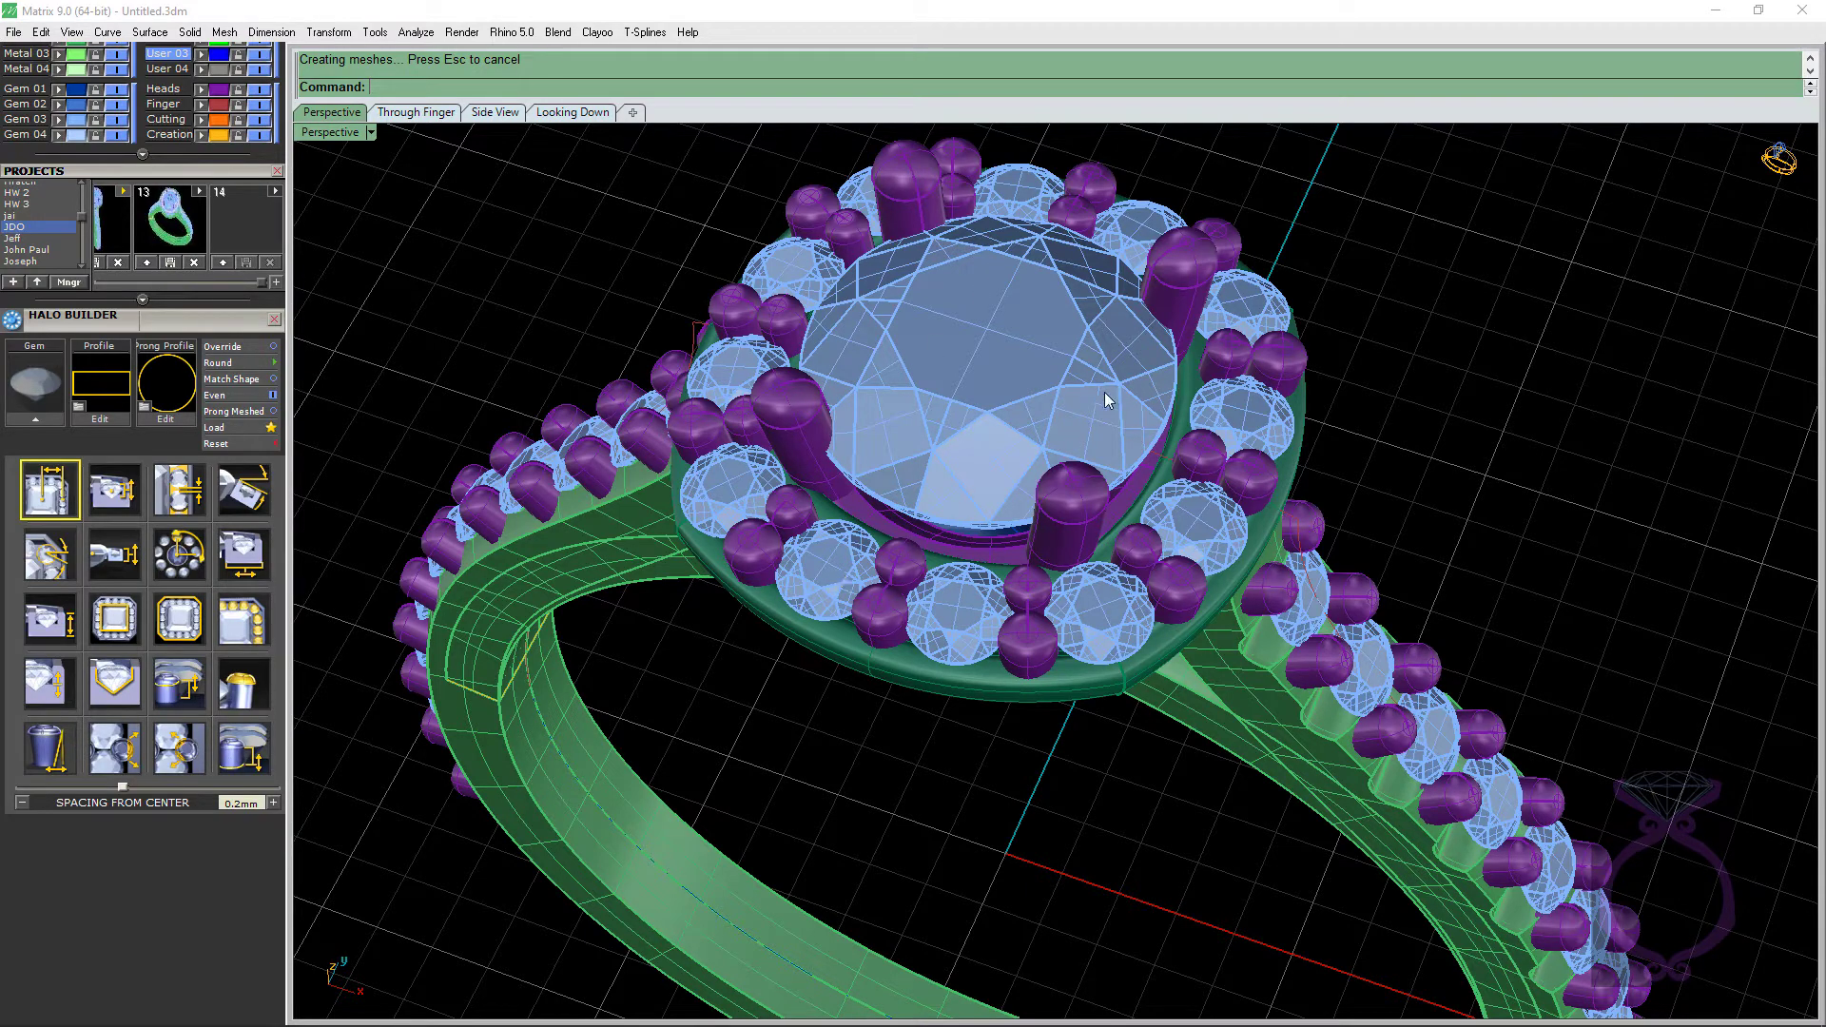
scroll(1104, 390, down, 3)
right_drag(1105, 390, 1196, 362)
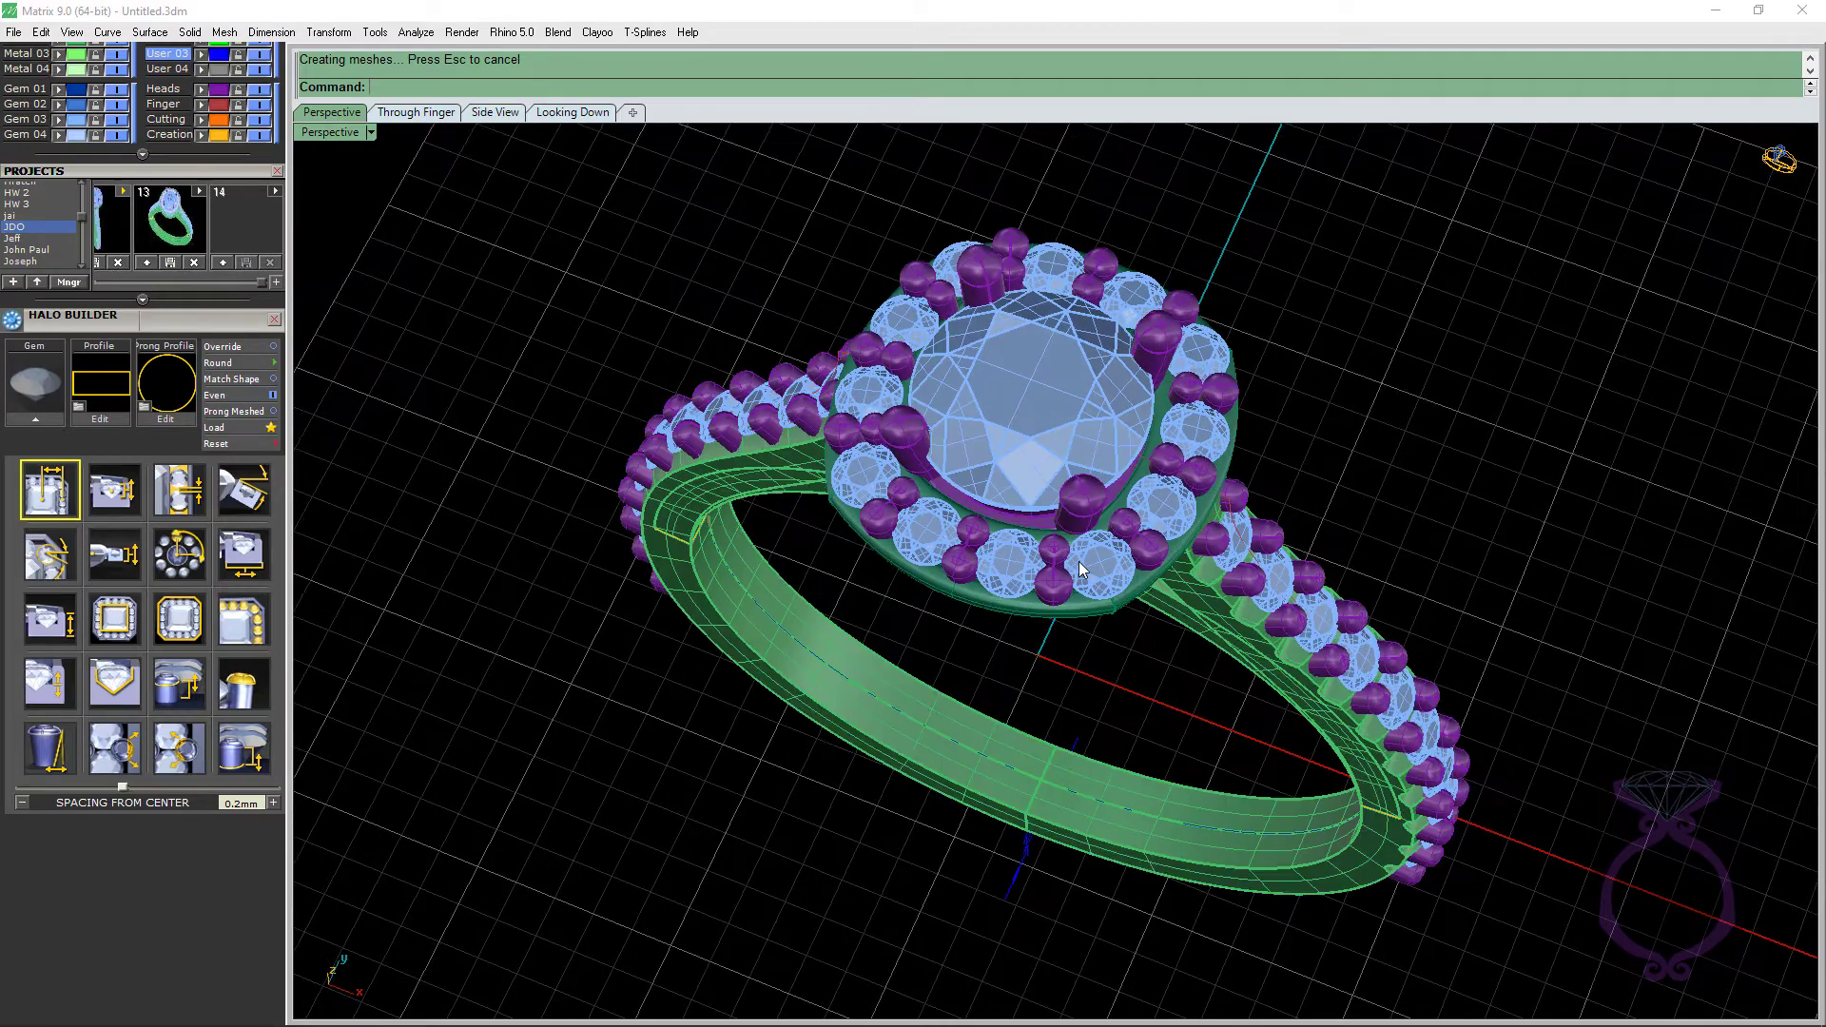
right_drag(1079, 561, 1166, 608)
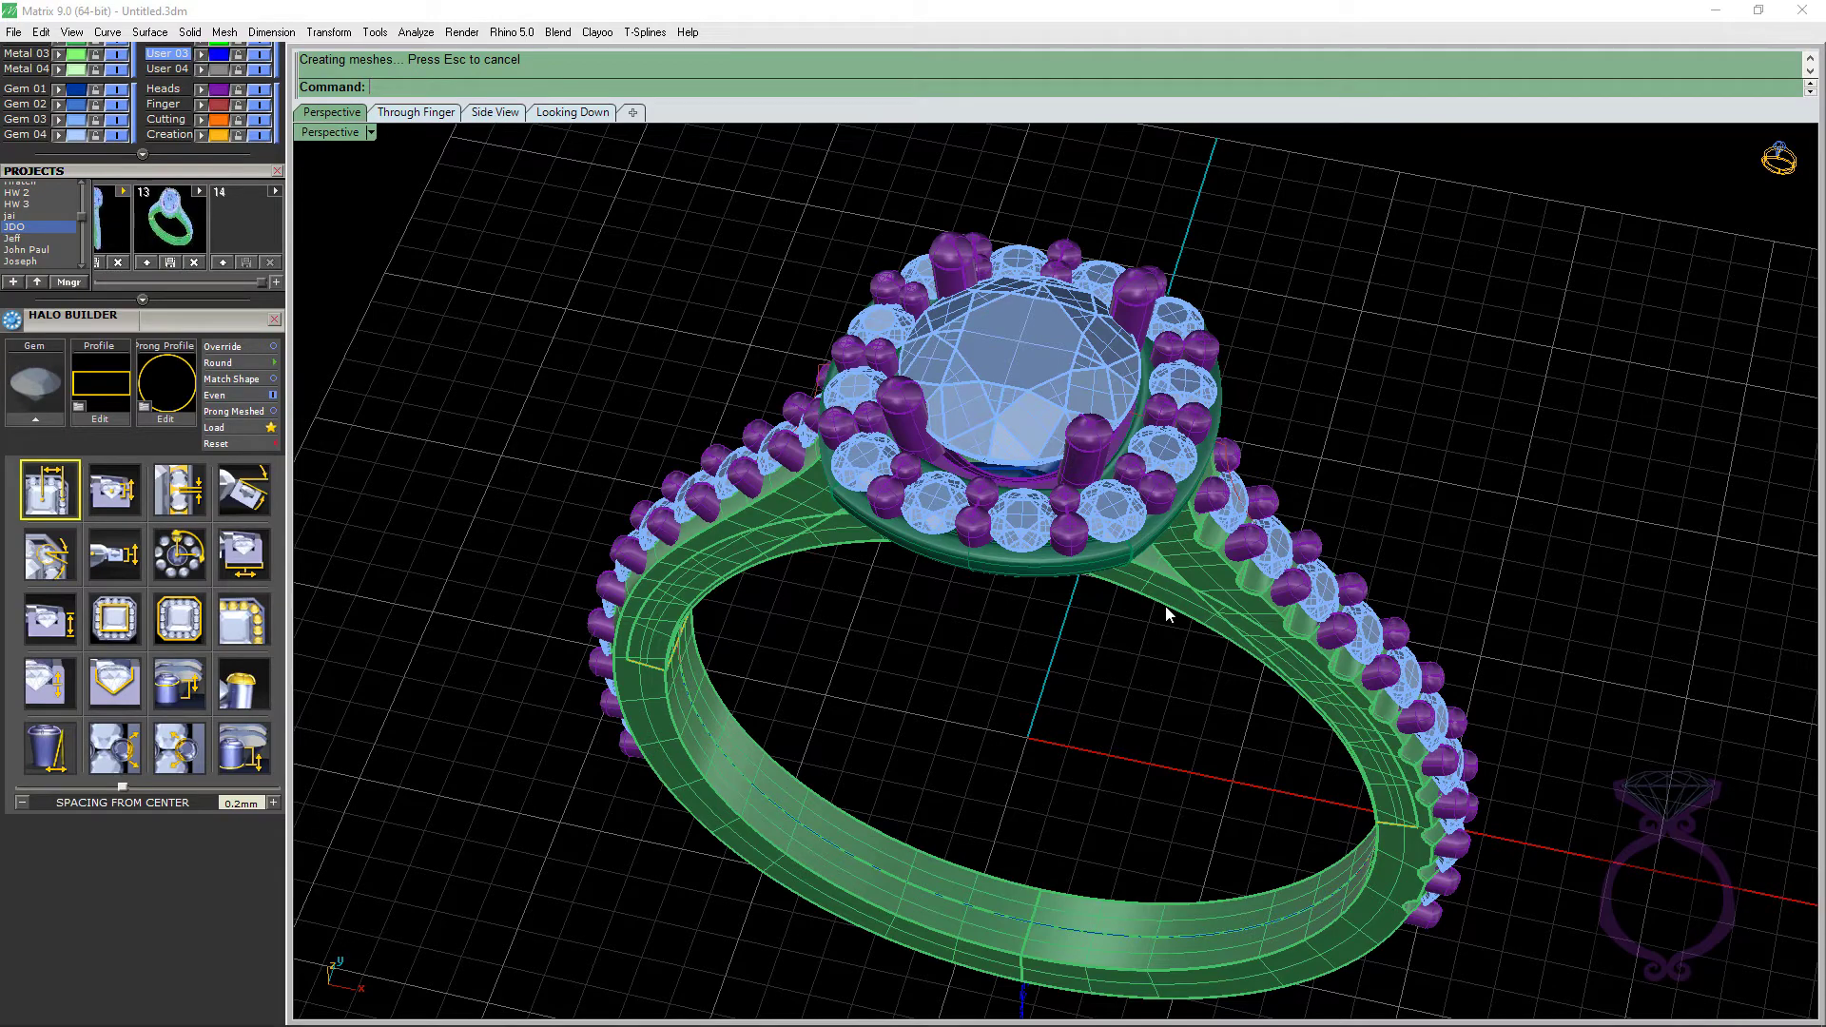
right_drag(1246, 367, 1253, 405)
scroll(1033, 624, up, 4)
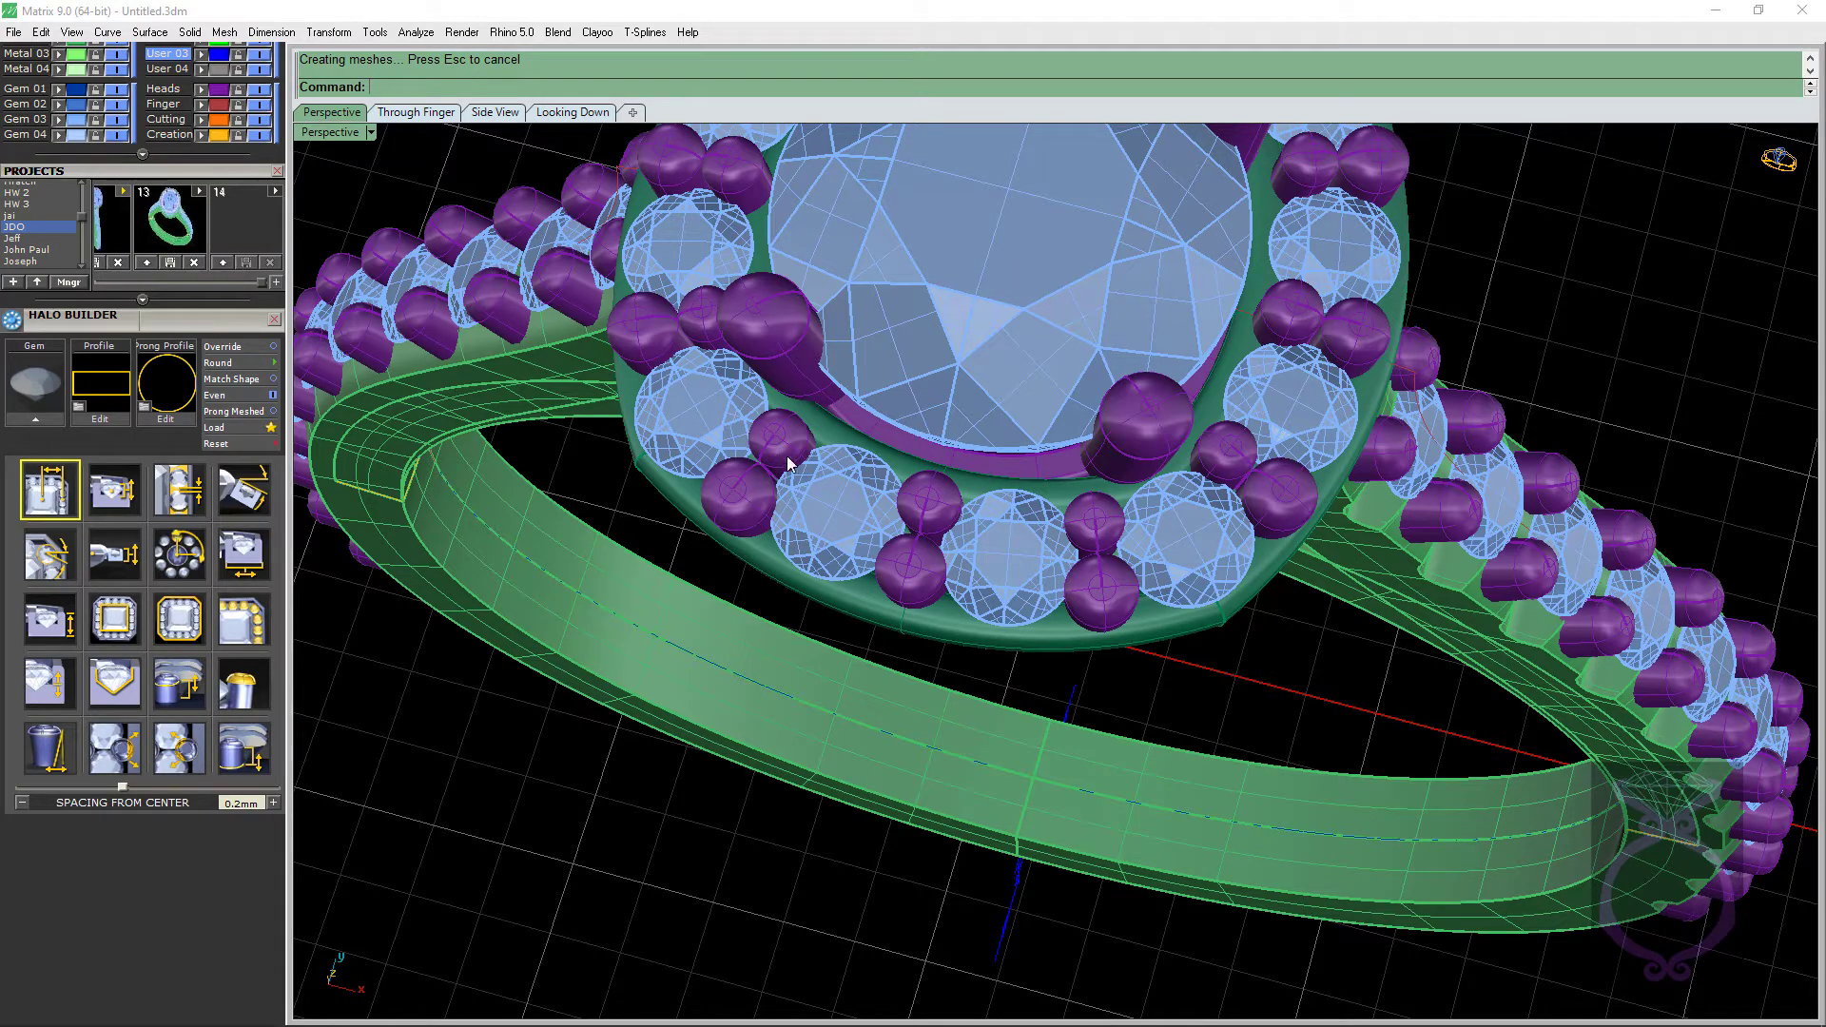
scroll(946, 528, down, 5)
mouse_move(947, 528)
right_down()
mouse_move(937, 514)
mouse_move(964, 498)
mouse_move(944, 480)
mouse_move(954, 495)
right_up()
scroll(923, 474, up, 4)
scroll(915, 470, down, 4)
scroll(954, 496, up, 4)
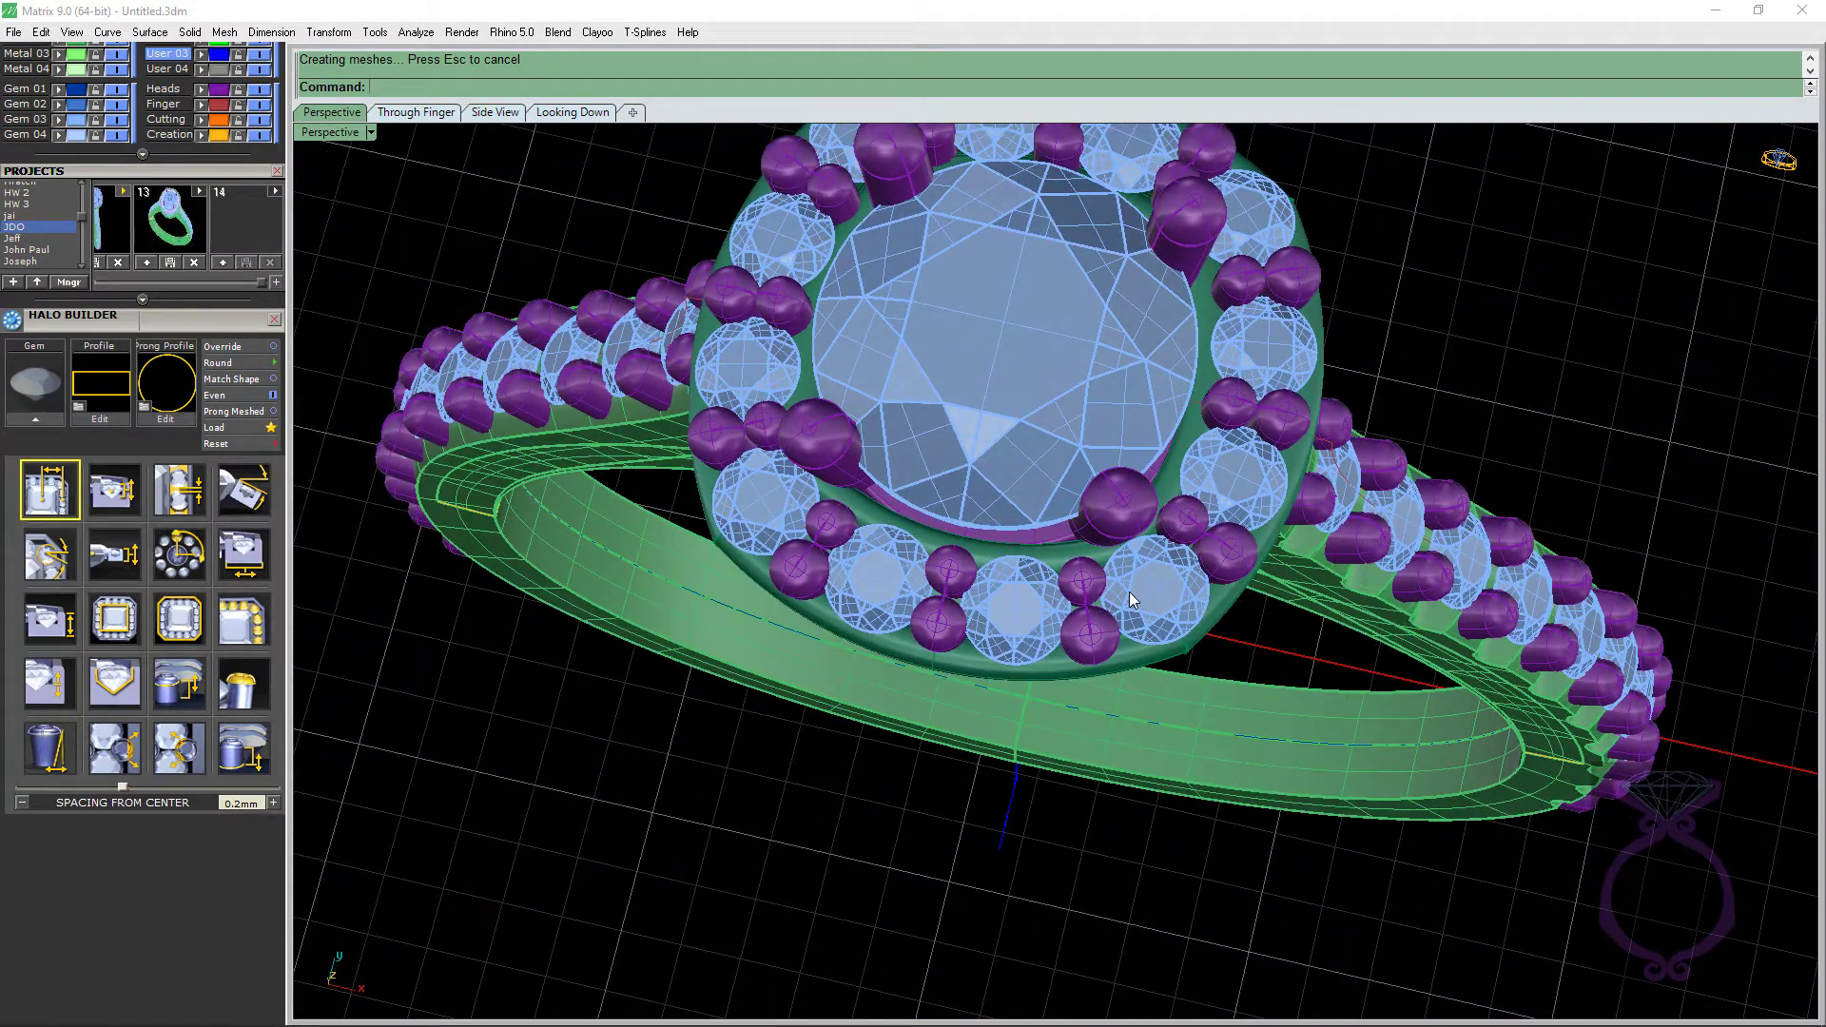
scroll(1035, 582, down, 4)
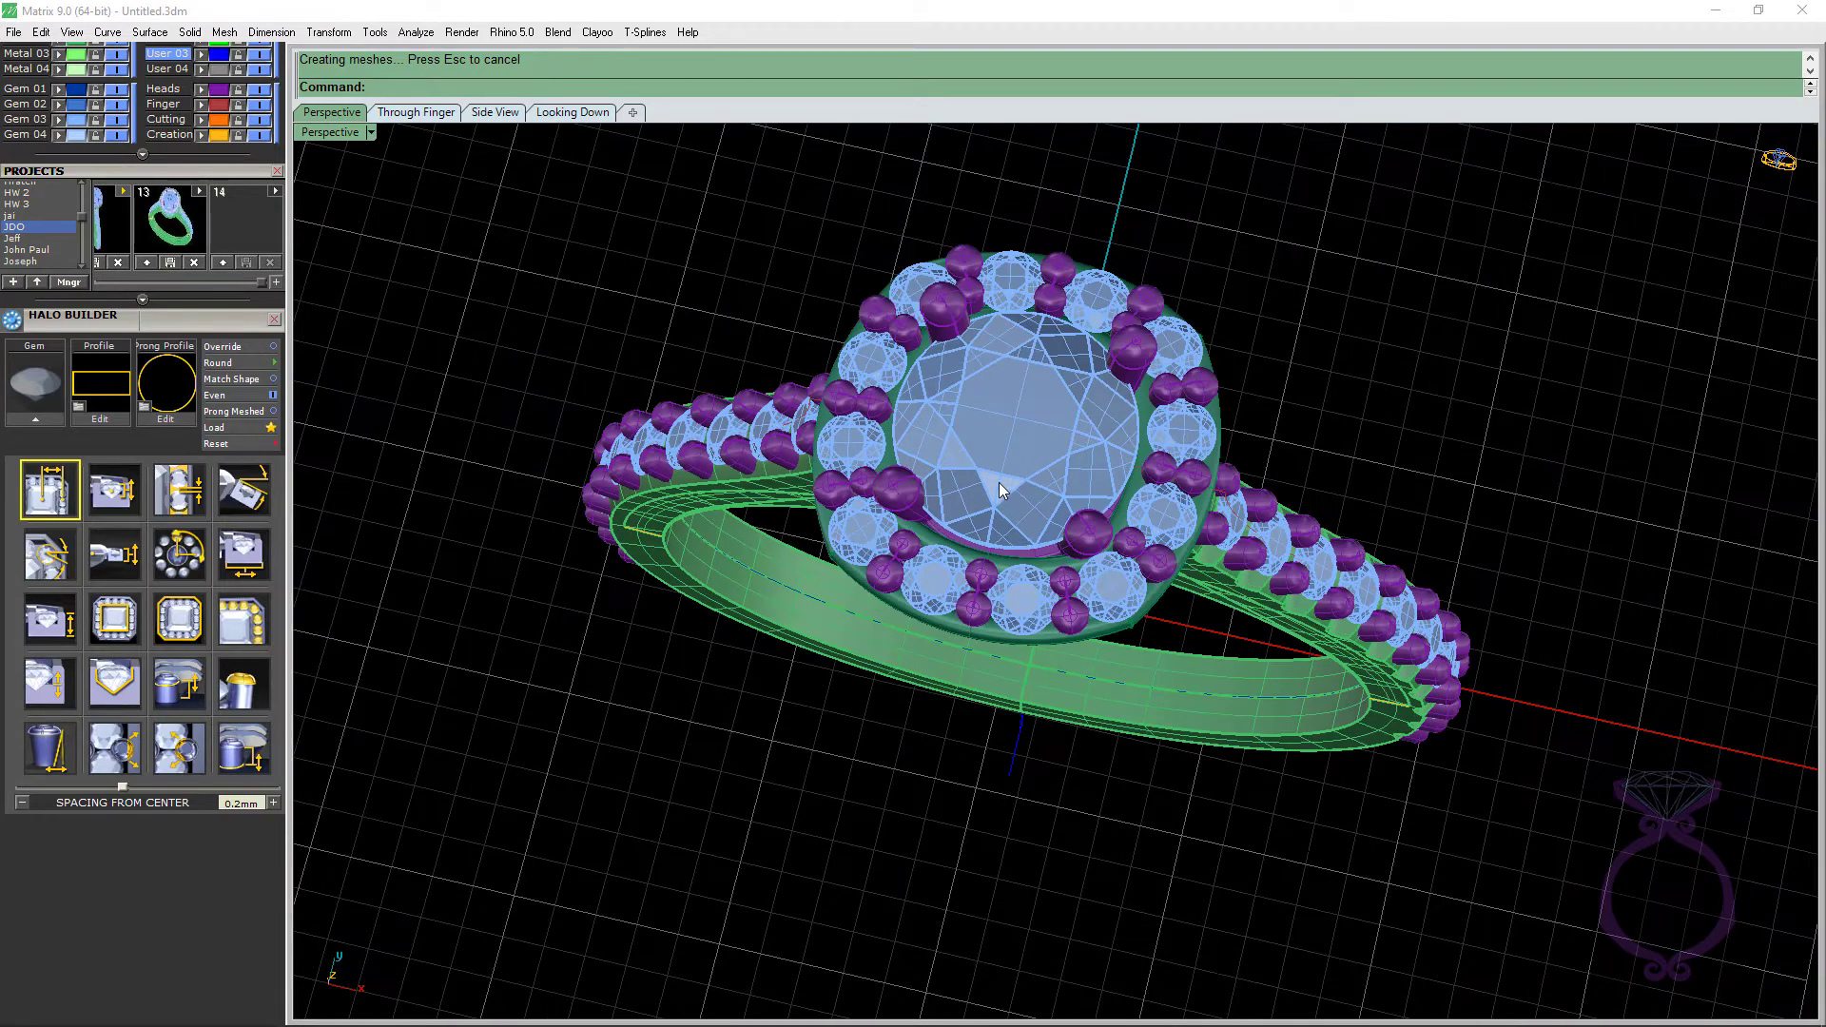
right_drag(998, 483, 992, 451)
scroll(992, 452, up, 5)
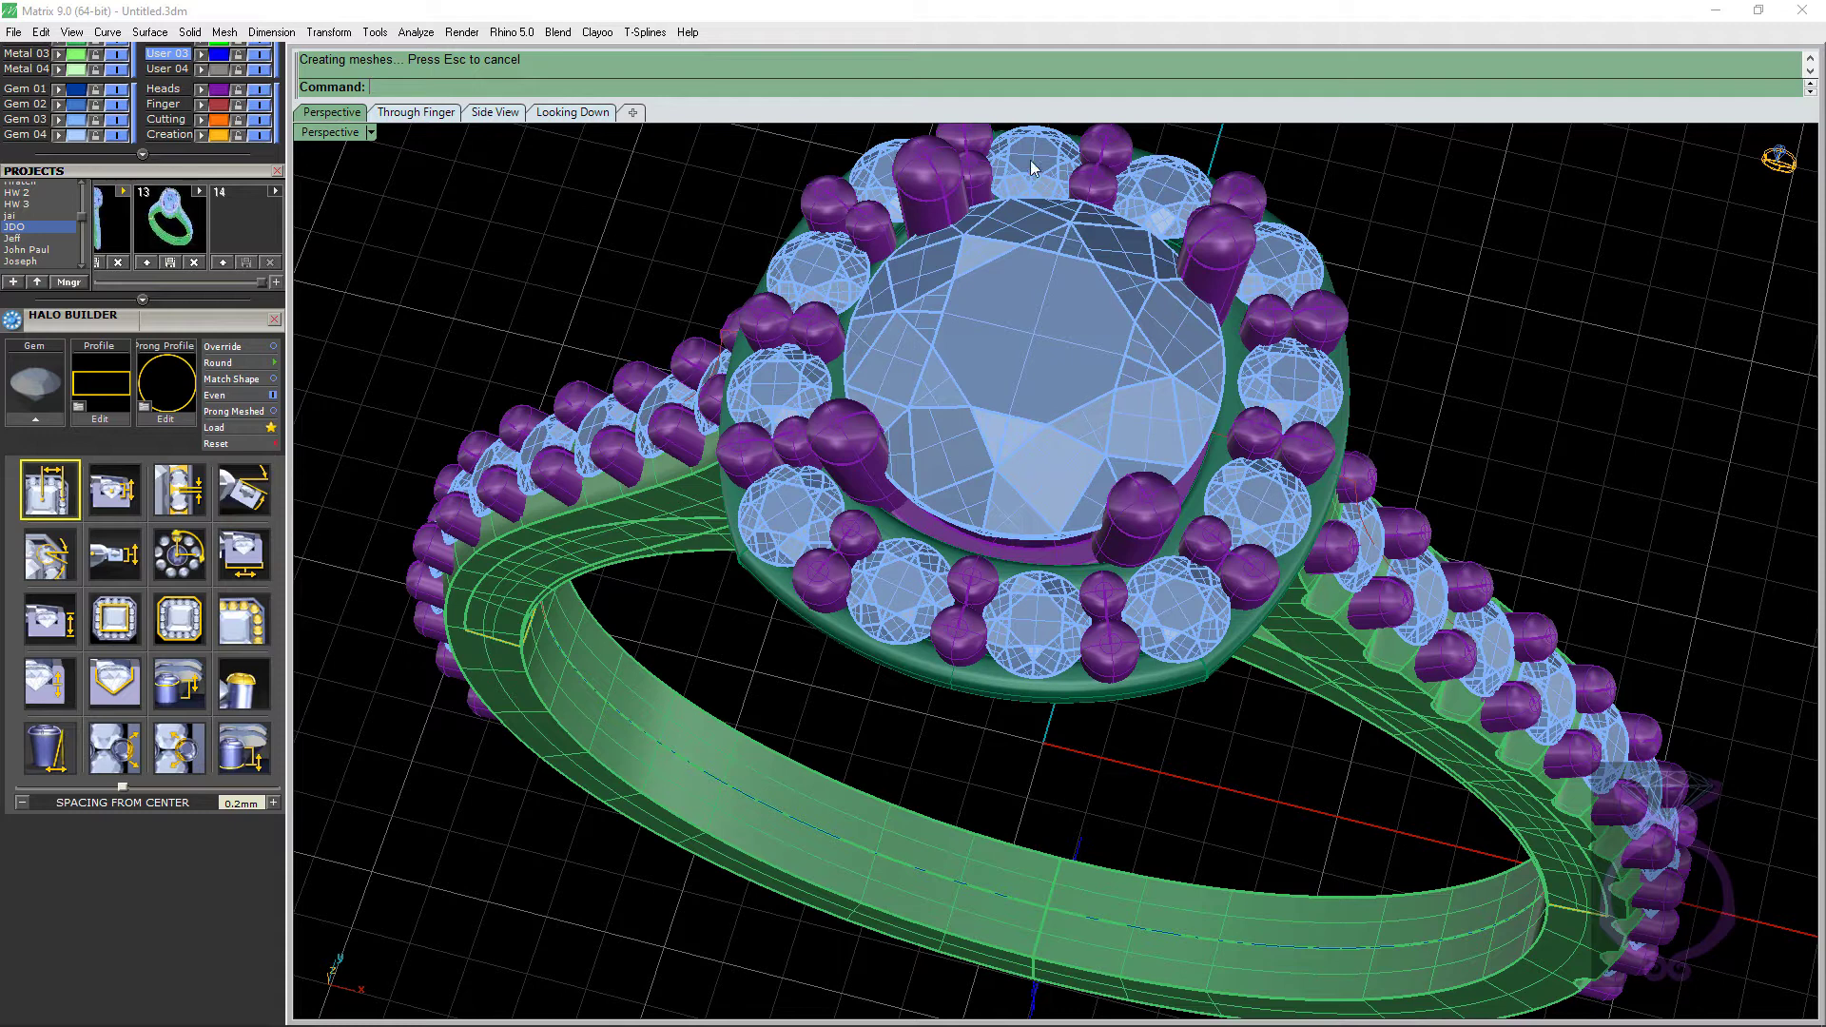
Select the halo's prongs and inspect how they sit between the halo gems, close up and across the whole ring.
click(808, 335)
right_drag(890, 525, 1026, 486)
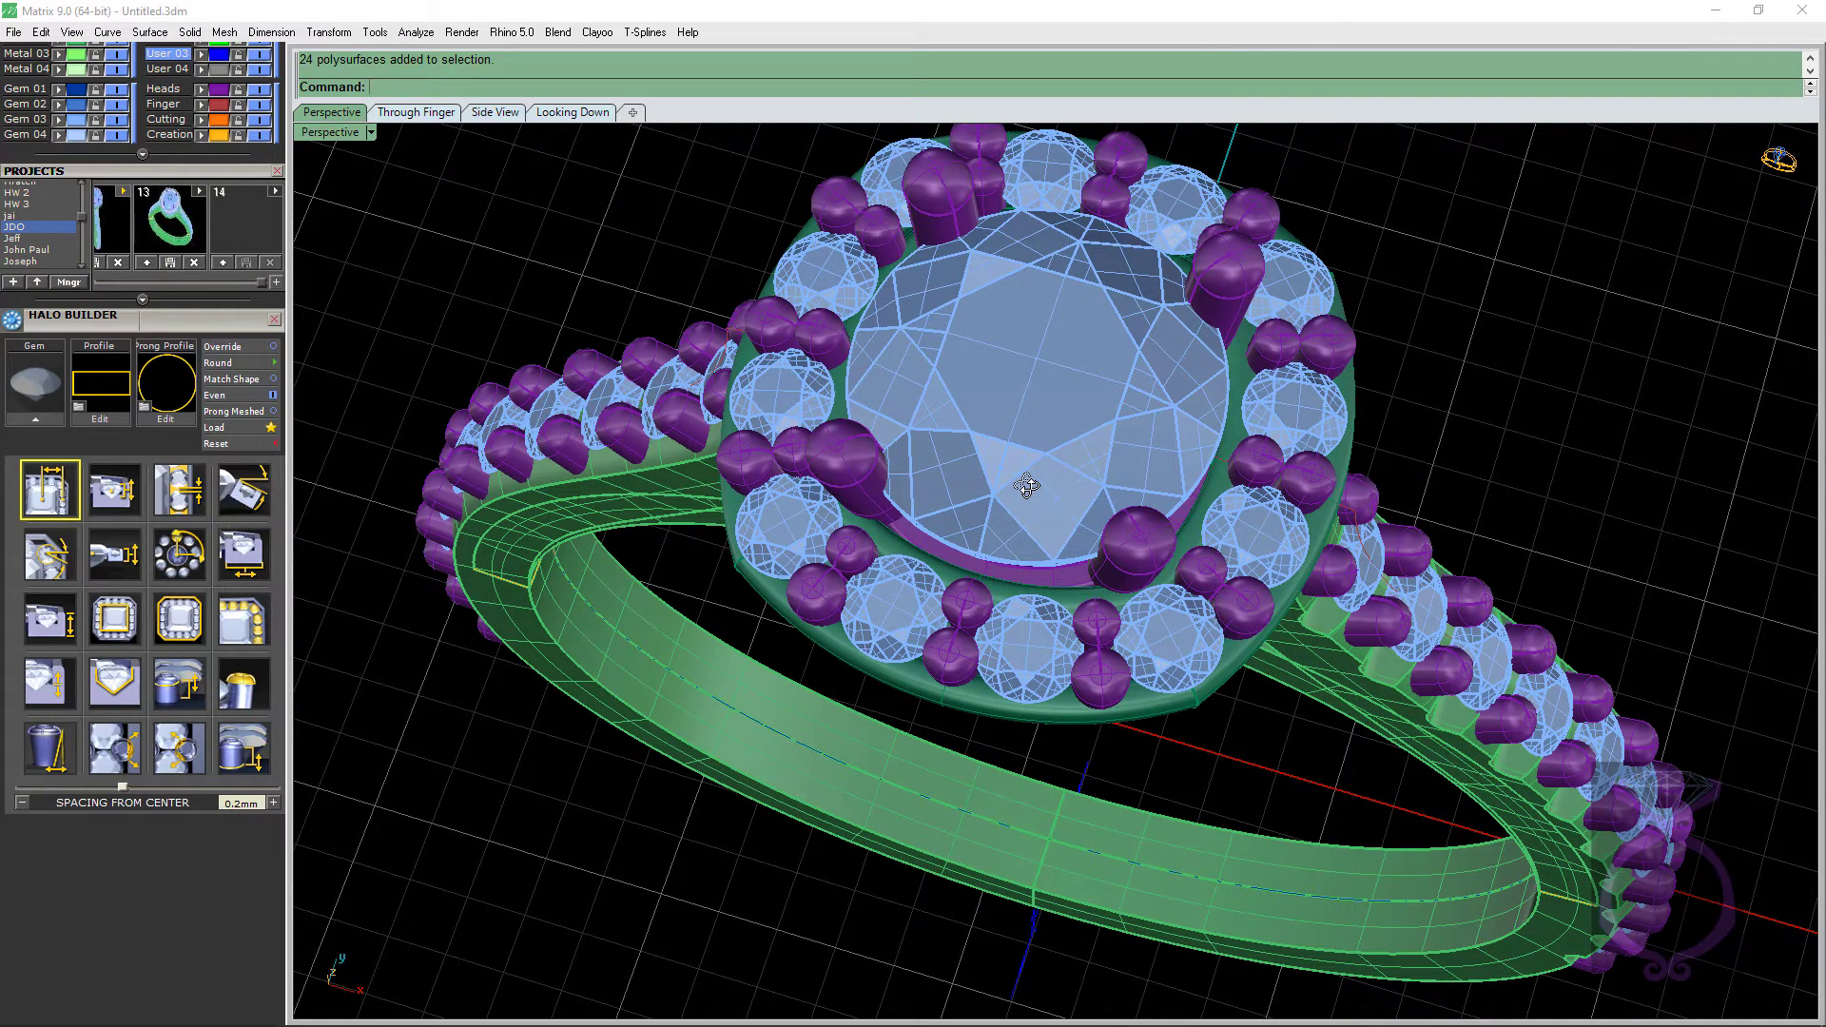
mouse_move(1026, 486)
right_down()
mouse_move(1041, 428)
mouse_move(1016, 500)
right_up()
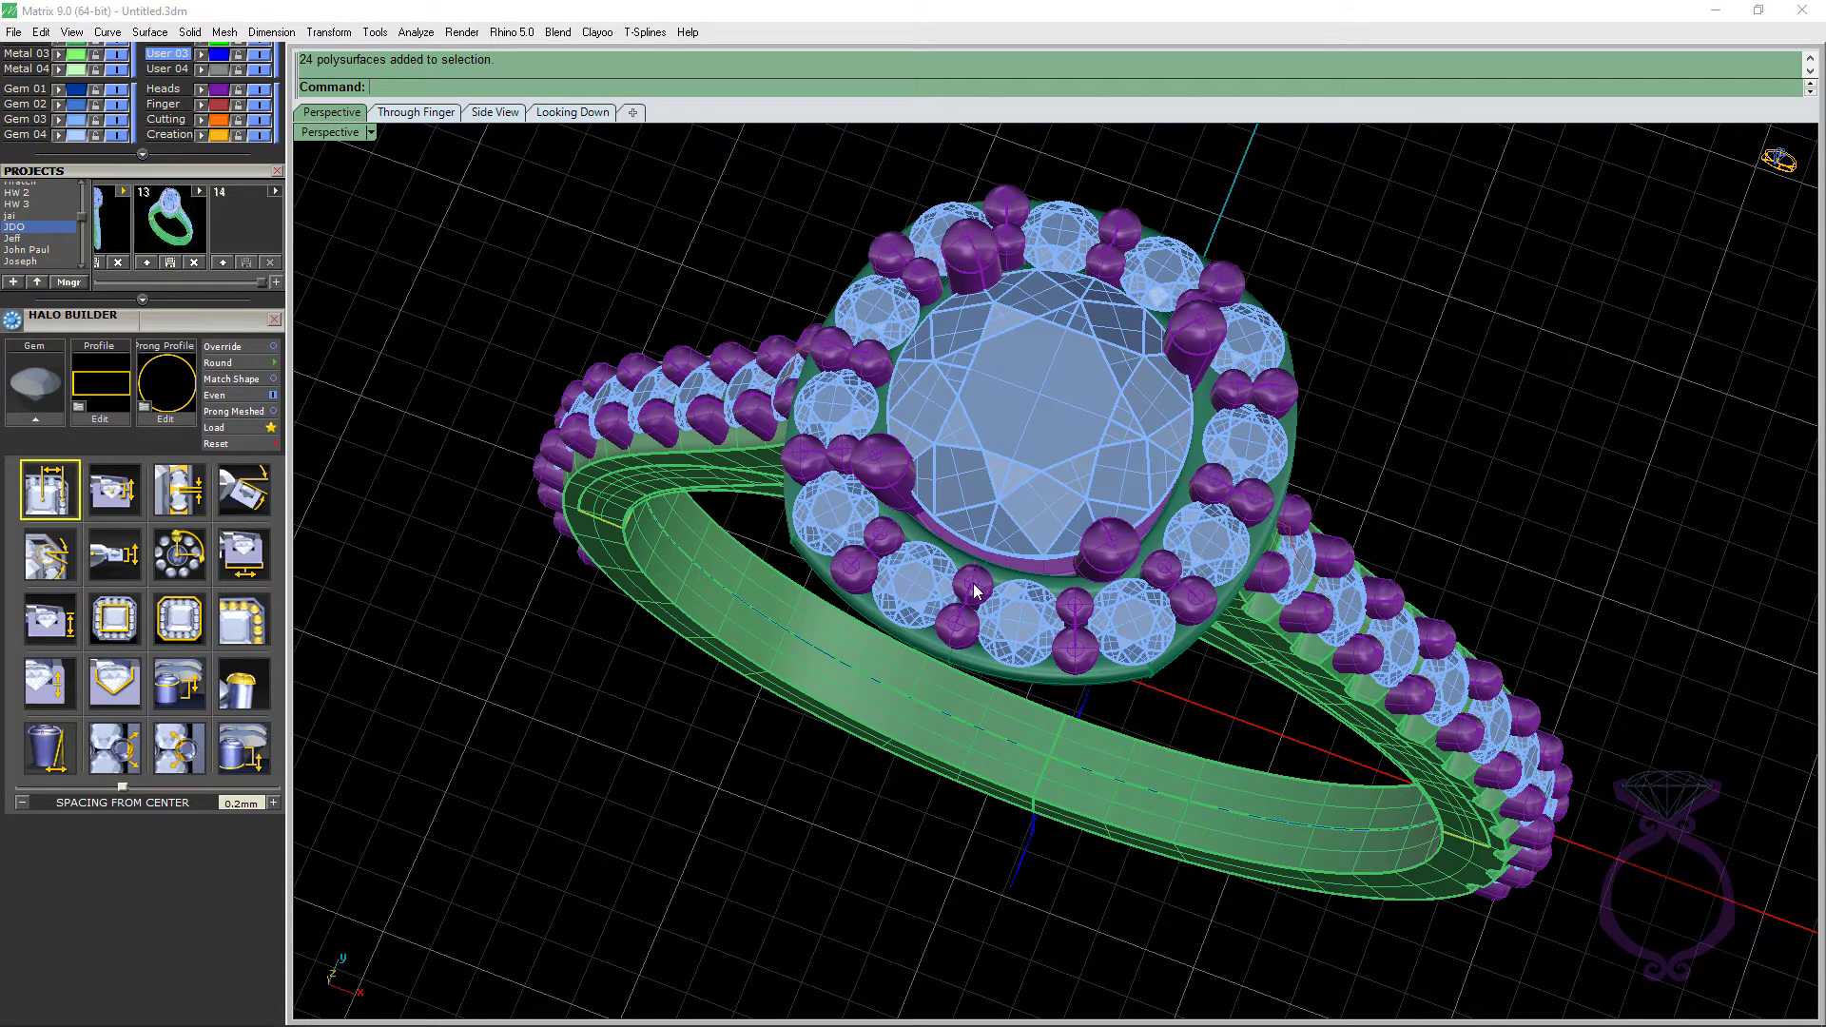
right_drag(958, 485, 990, 546)
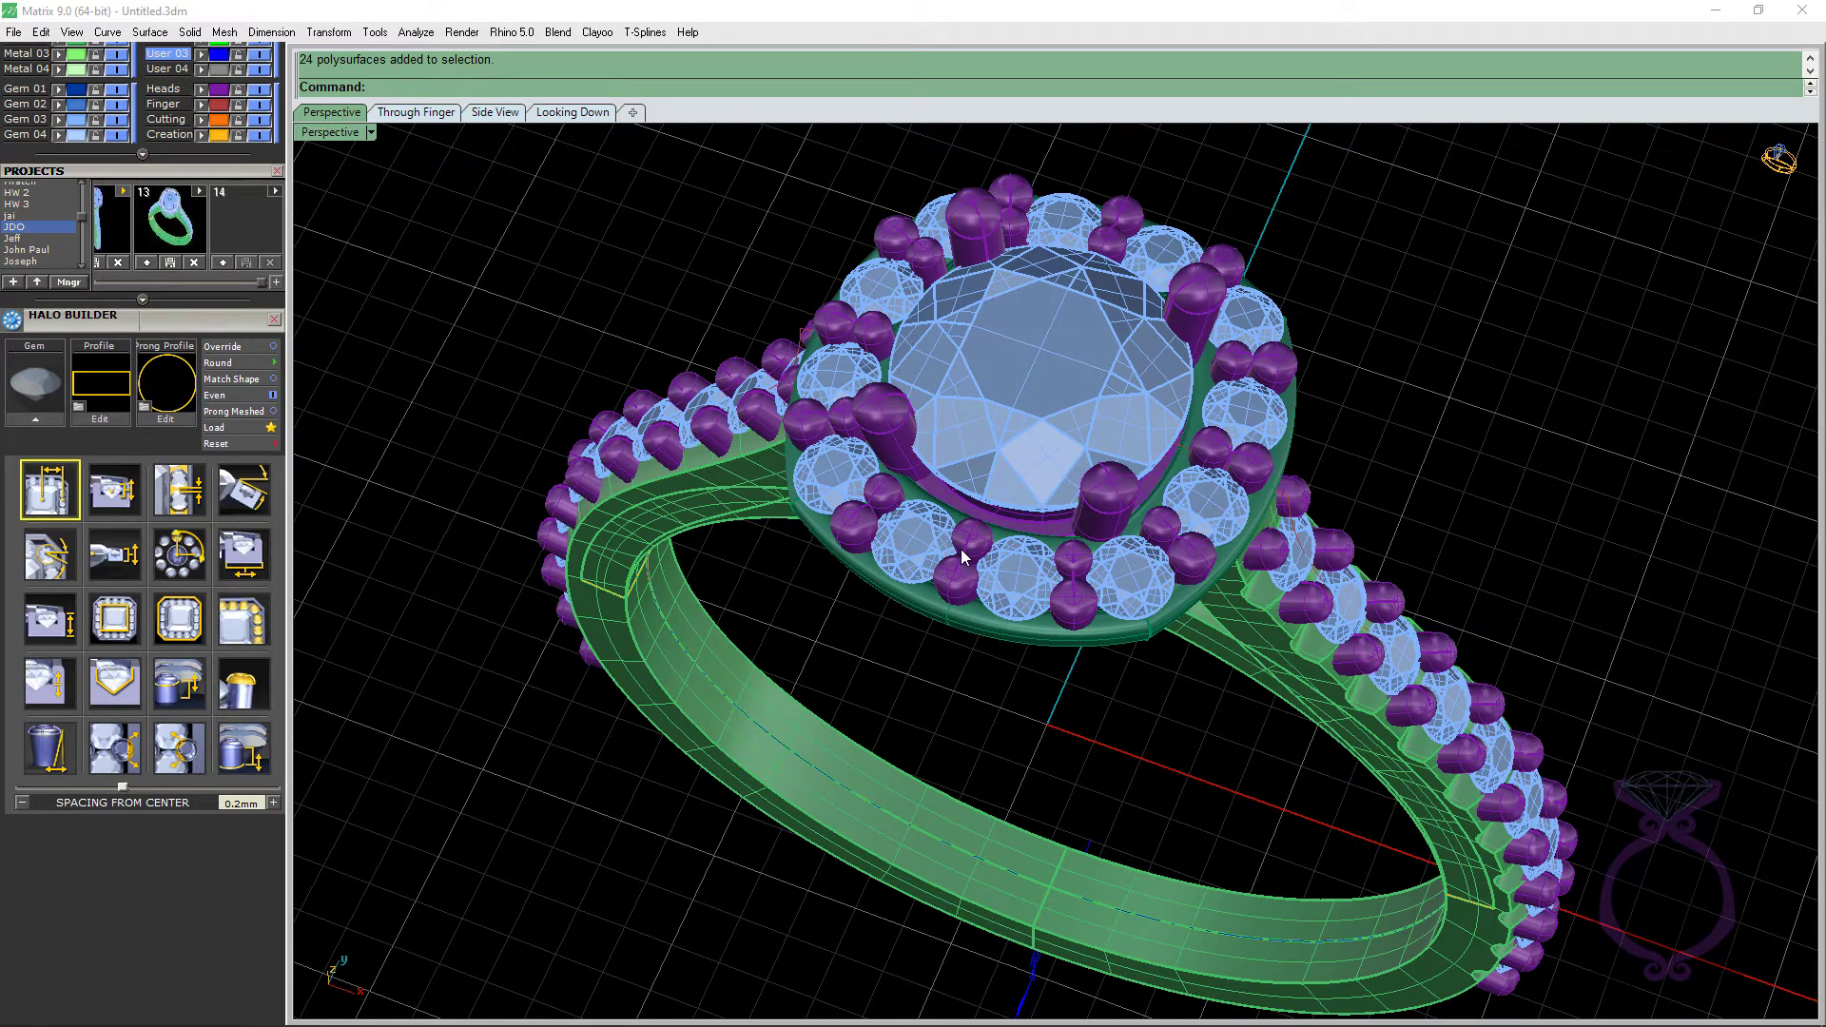
scroll(961, 546, up, 3)
scroll(1025, 542, up, 2)
scroll(1025, 542, down, 5)
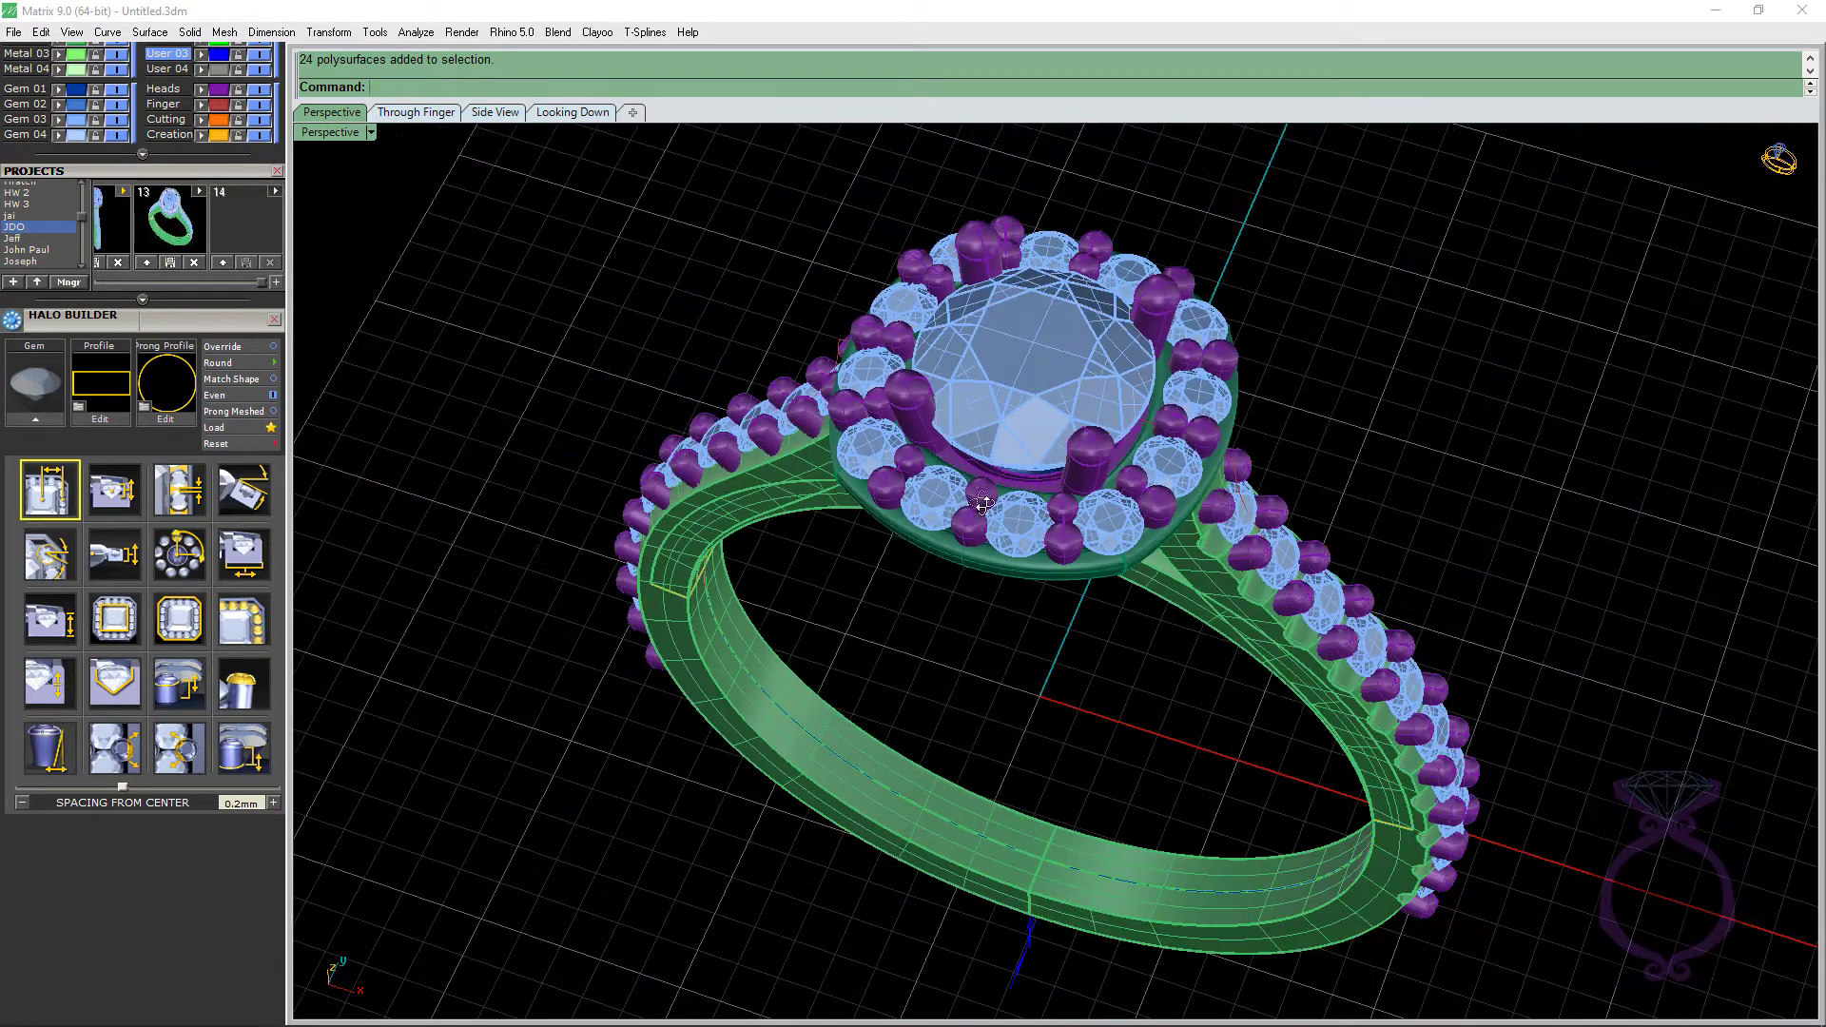
right_drag(983, 504, 980, 506)
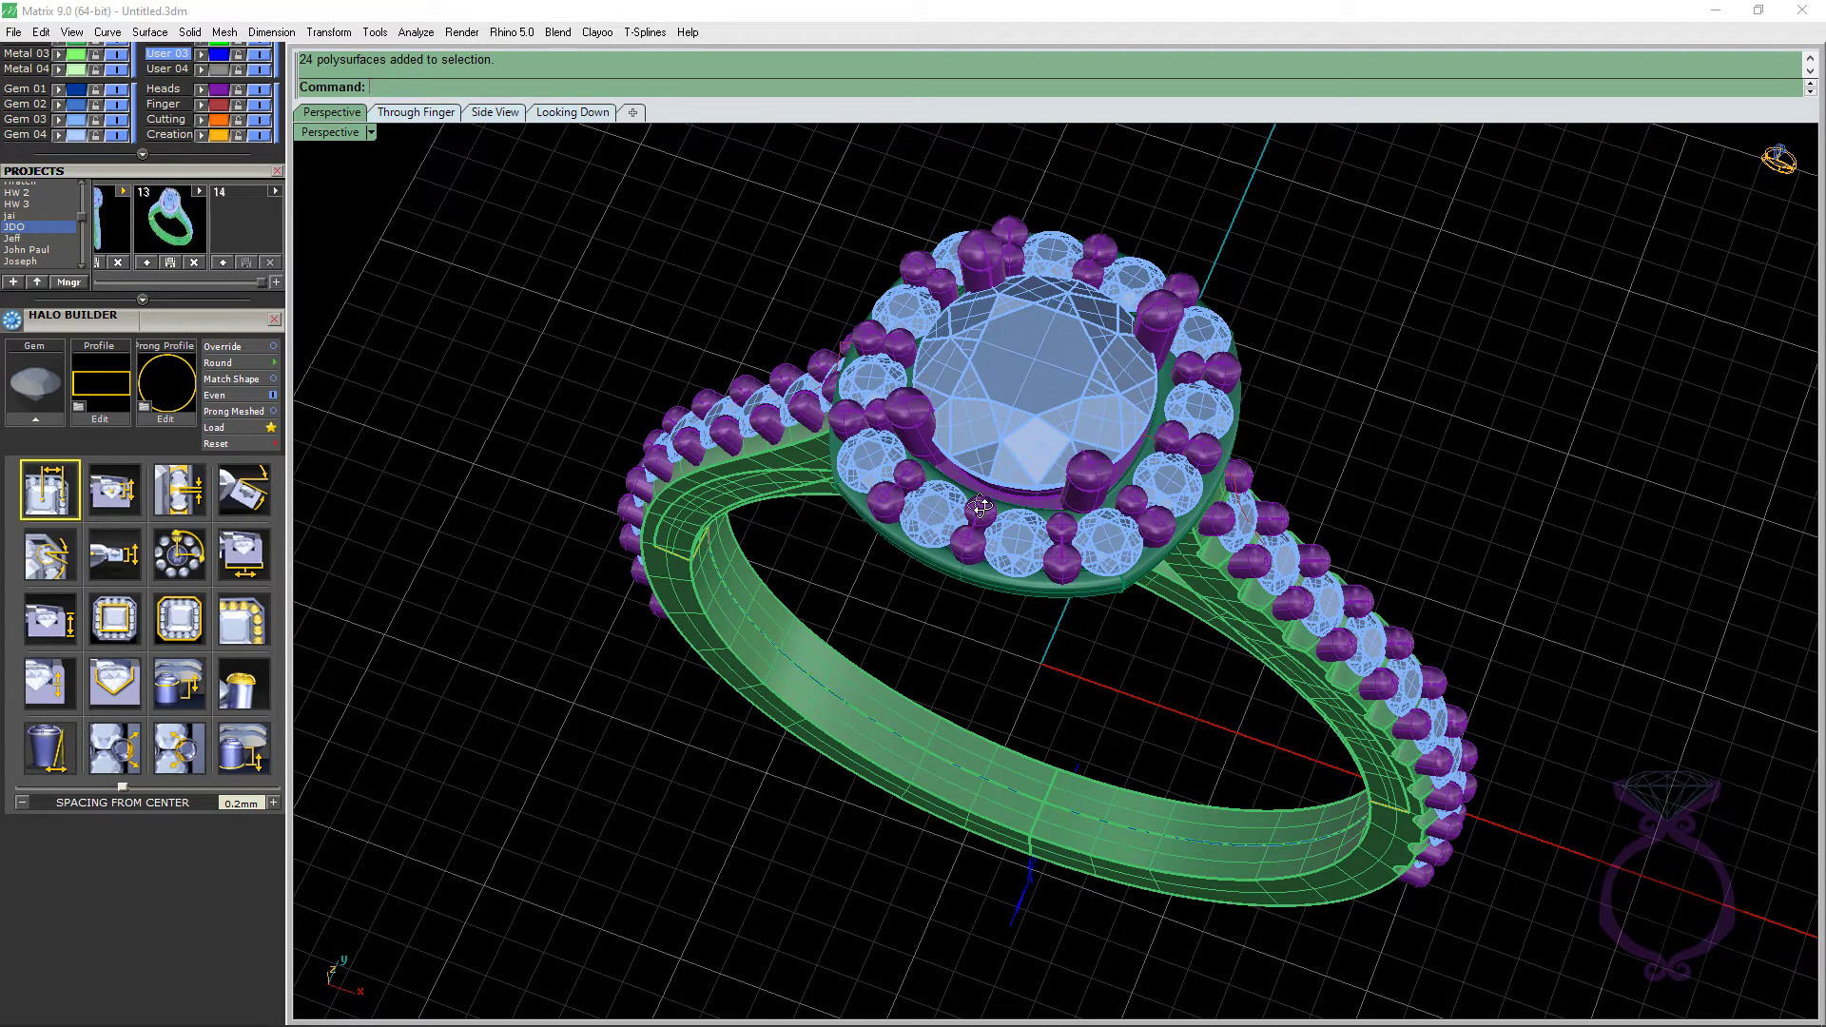